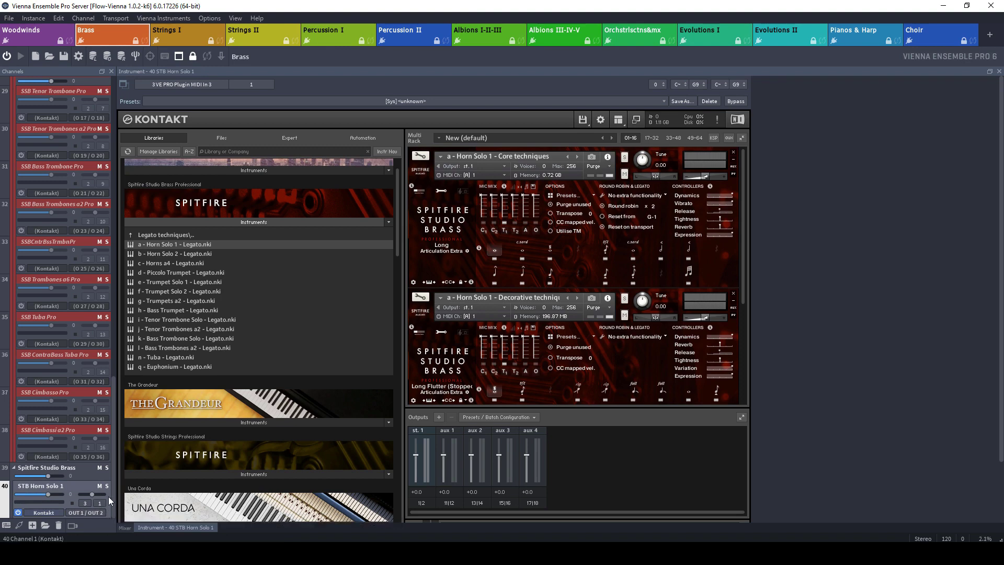
# Step: Route the STB Horn Solo 1 channel to OUT 37 / OUT 38 and save the server project
pyautogui.scroll(3, 115, 469)
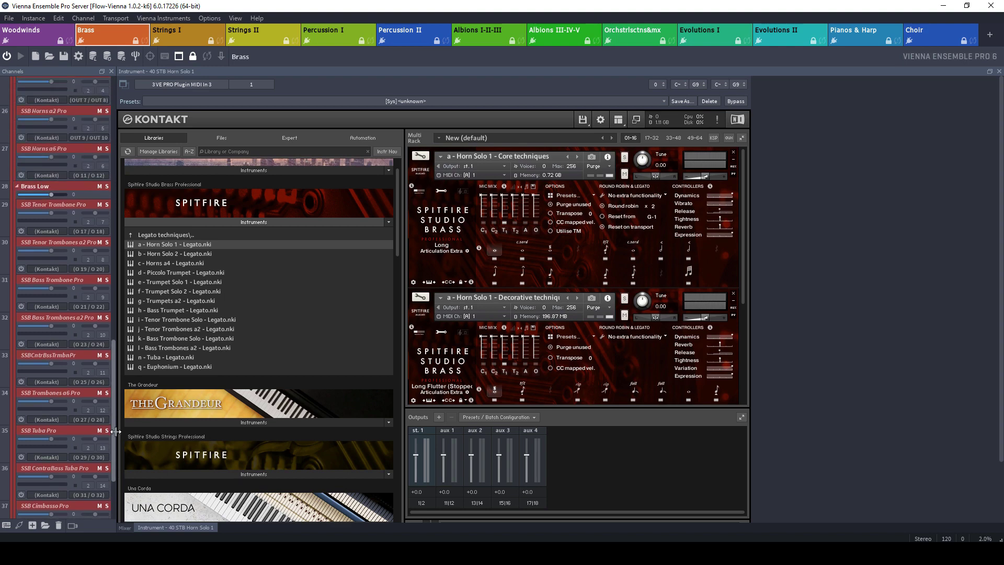
pyautogui.scroll(9, 120, 360)
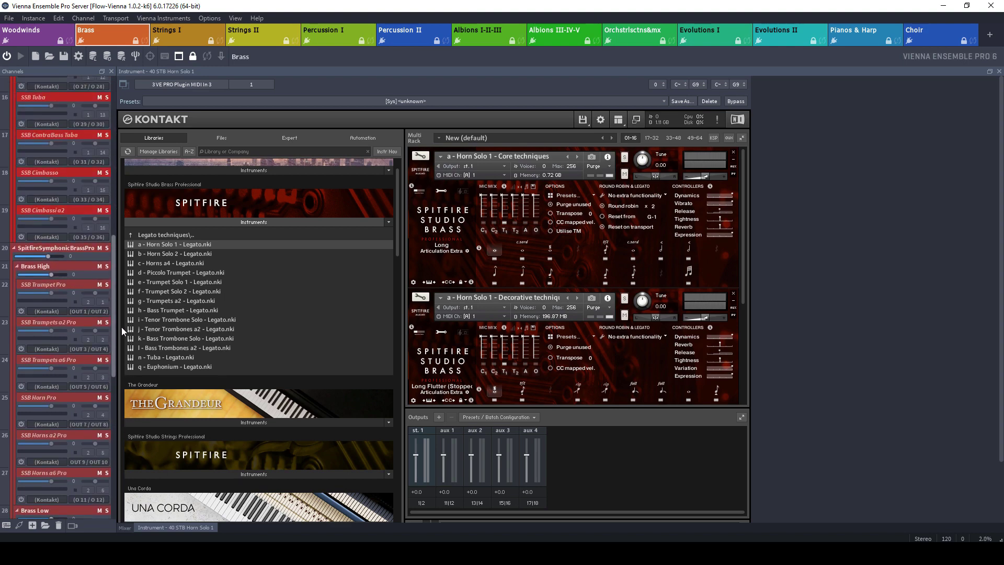
pyautogui.scroll(-10, 121, 327)
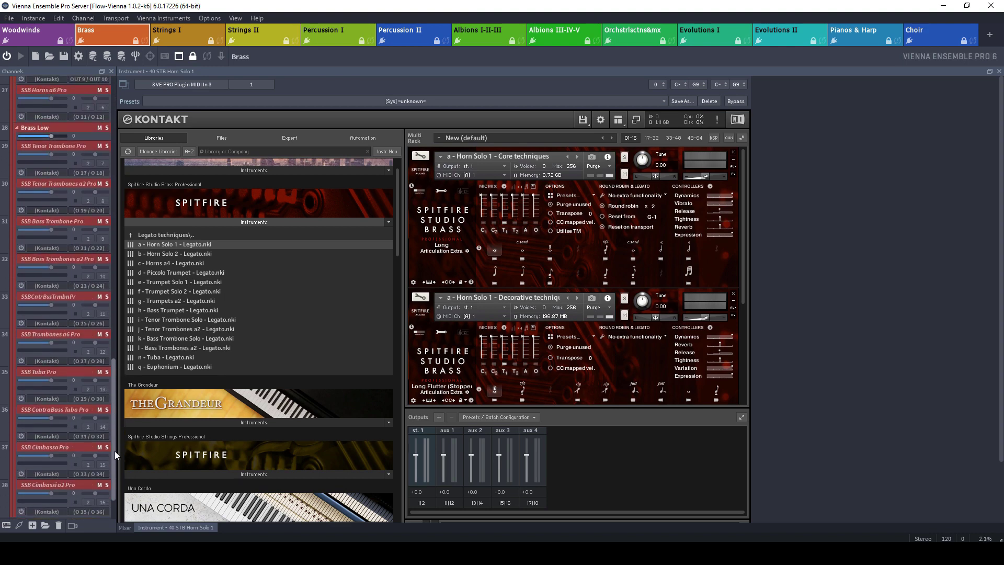
pyautogui.scroll(-3, 114, 451)
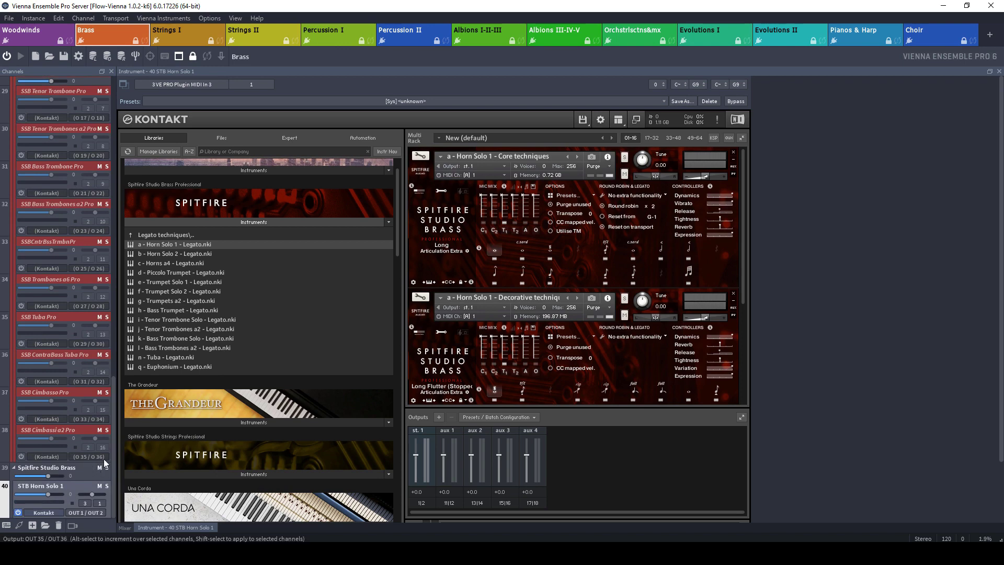
pyautogui.click(104, 511)
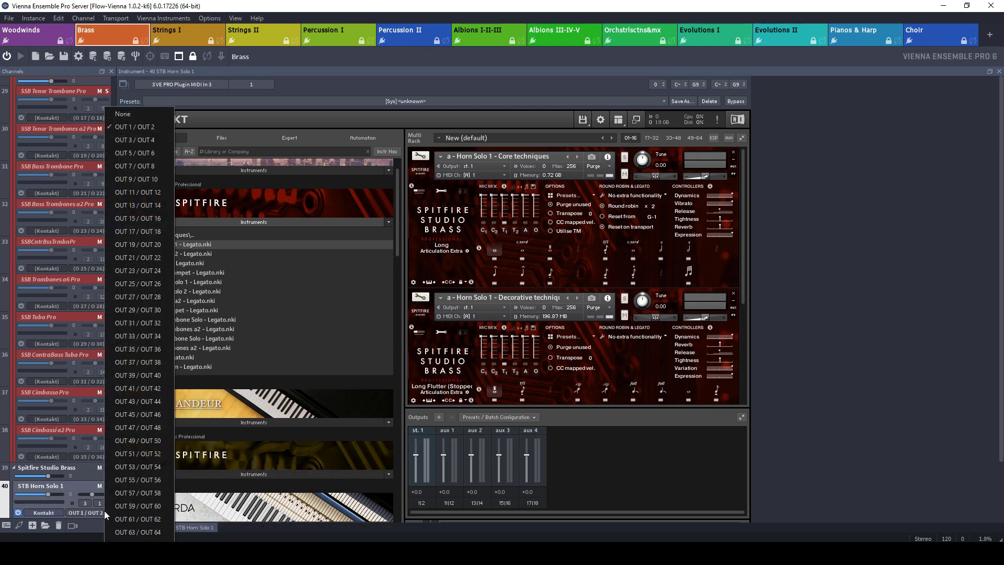
pyautogui.click(148, 368)
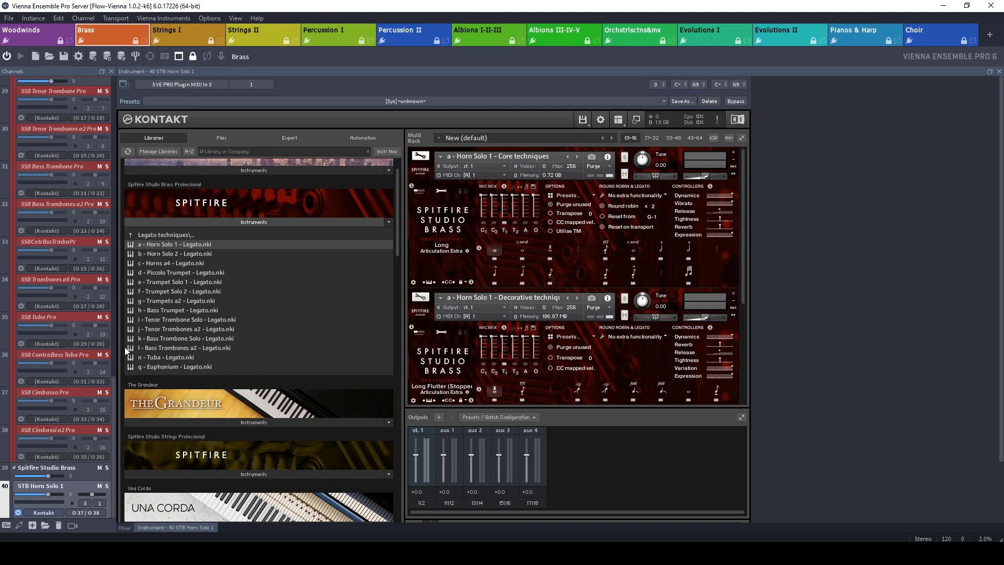
pyautogui.click(16, 23)
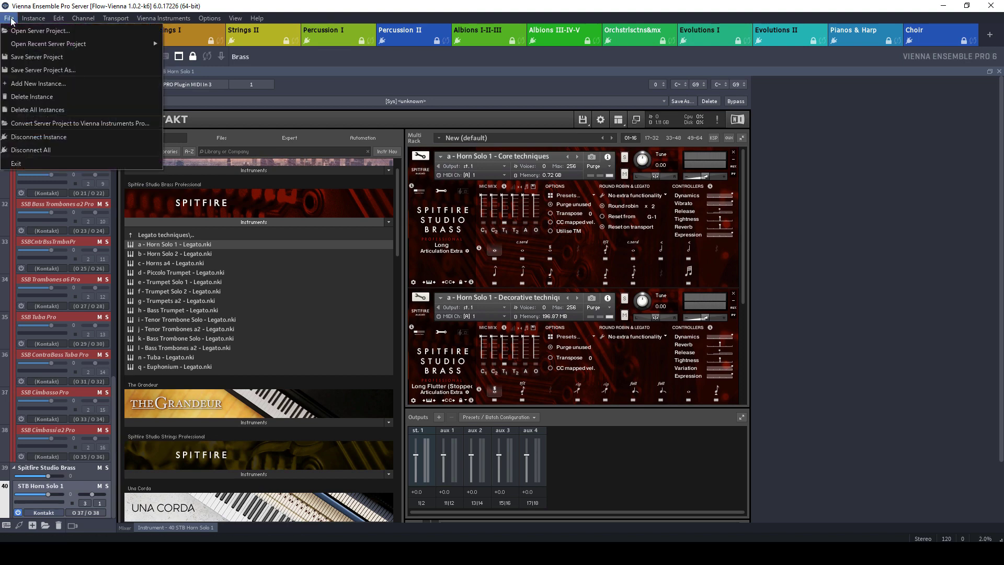
pyautogui.click(21, 56)
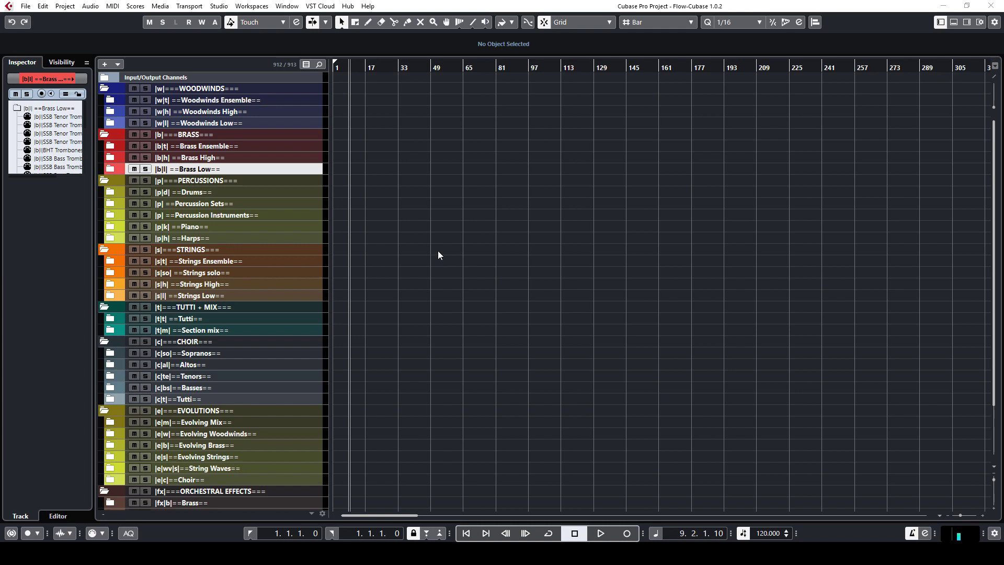
# Step: Switch to Cubase and filter the track list to the brass tracks, narrowed down to the expanded Brass High folder
pyautogui.hotkey('ctrl', 'alt', '1')
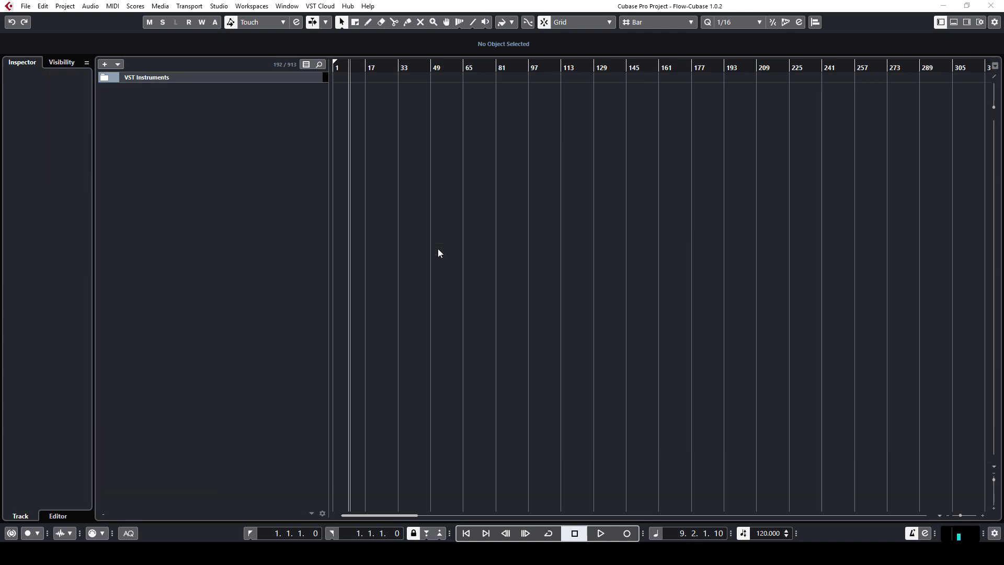
pyautogui.hotkey('ctrl', 'alt', '2')
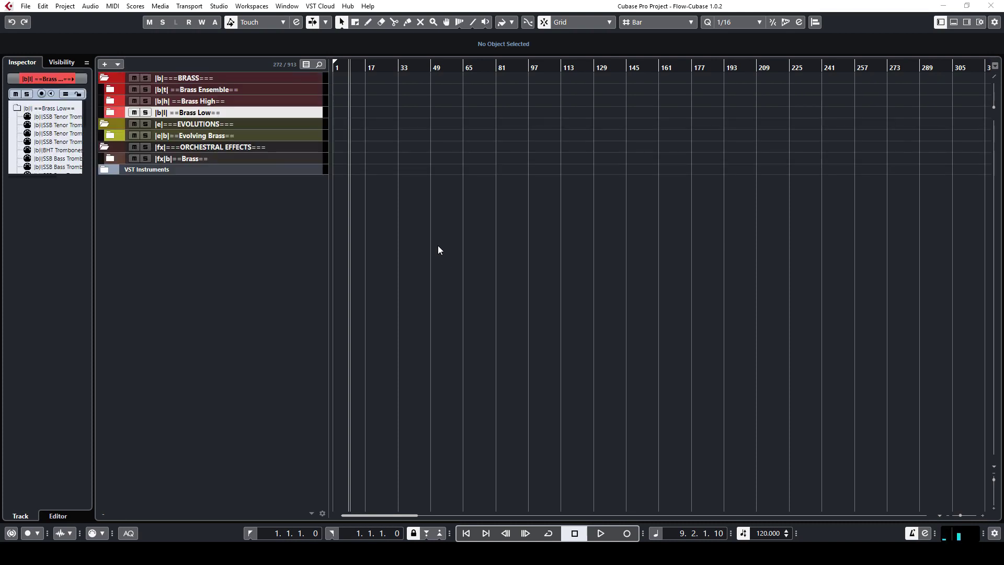
pyautogui.click(115, 112)
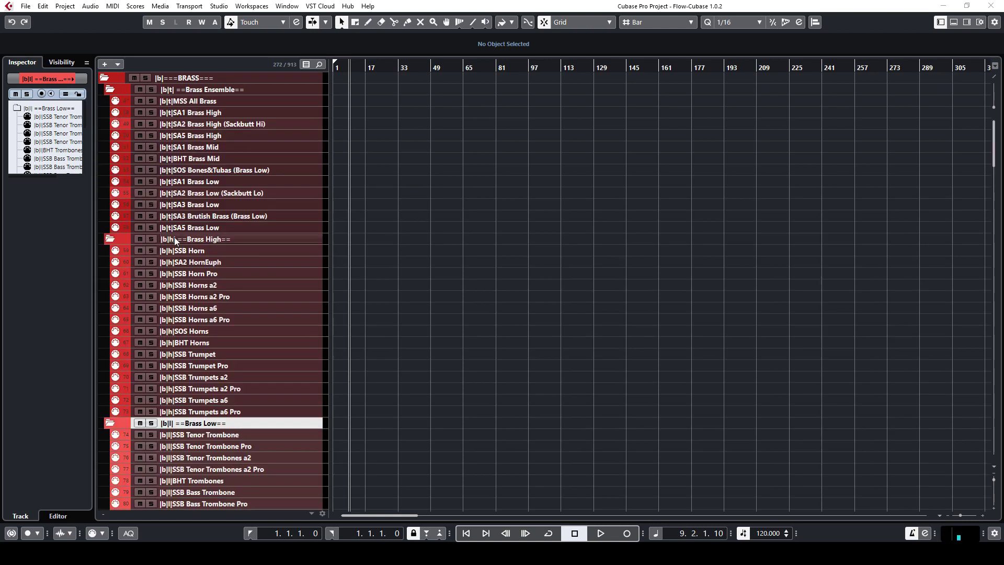
pyautogui.click(207, 239)
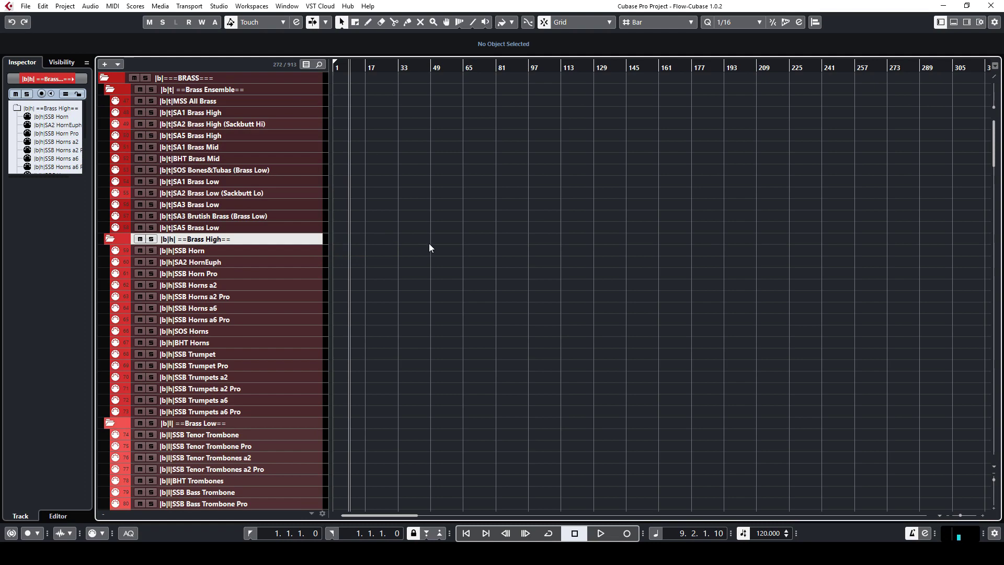
pyautogui.press('b')
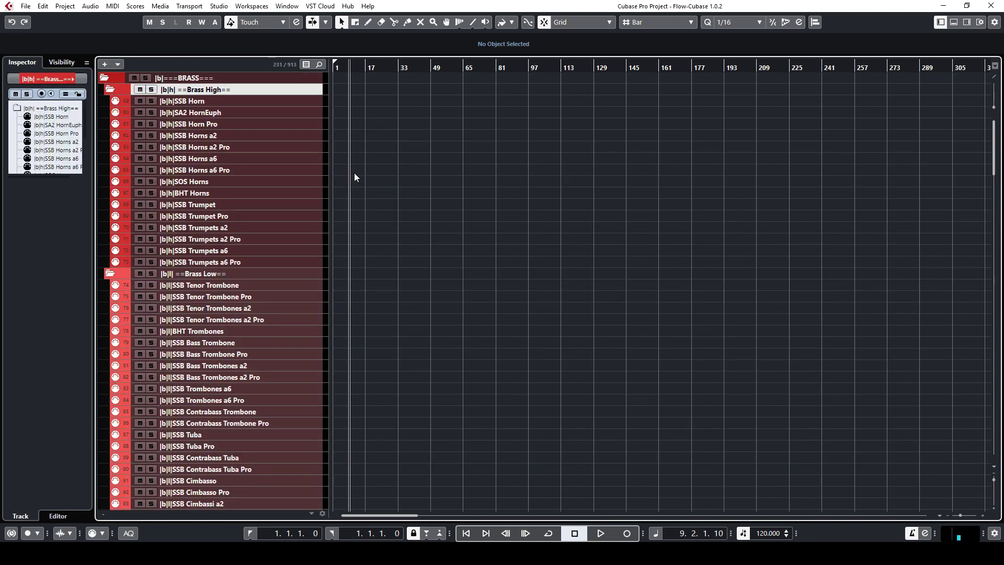
pyautogui.press('l')
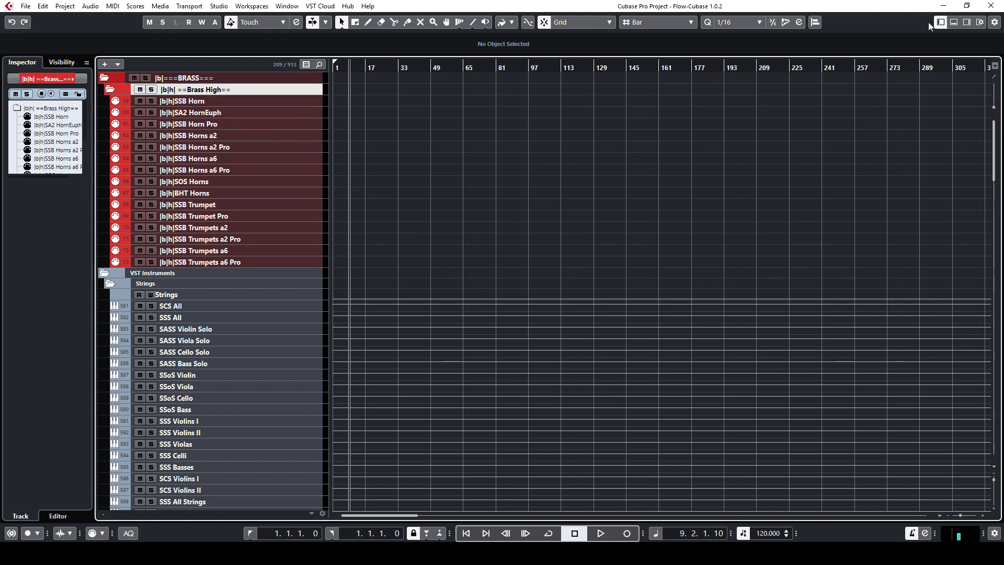
# Step: Show the VST instrument rack, open the Brass instrument's interface and move its window out of the way
pyautogui.click(964, 23)
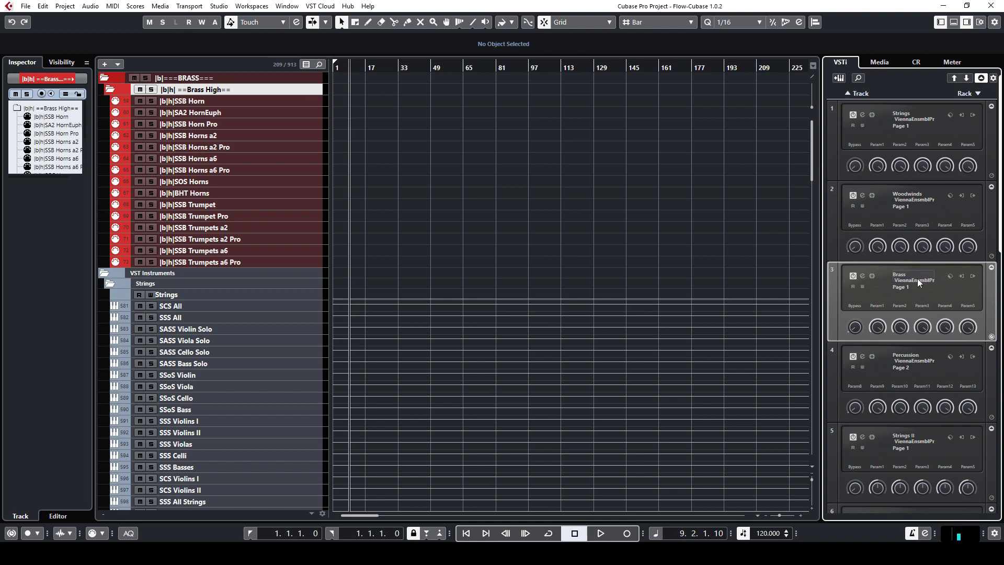
pyautogui.click(862, 276)
pyautogui.moveTo(778, 113); pyautogui.dragTo(1003, 74)
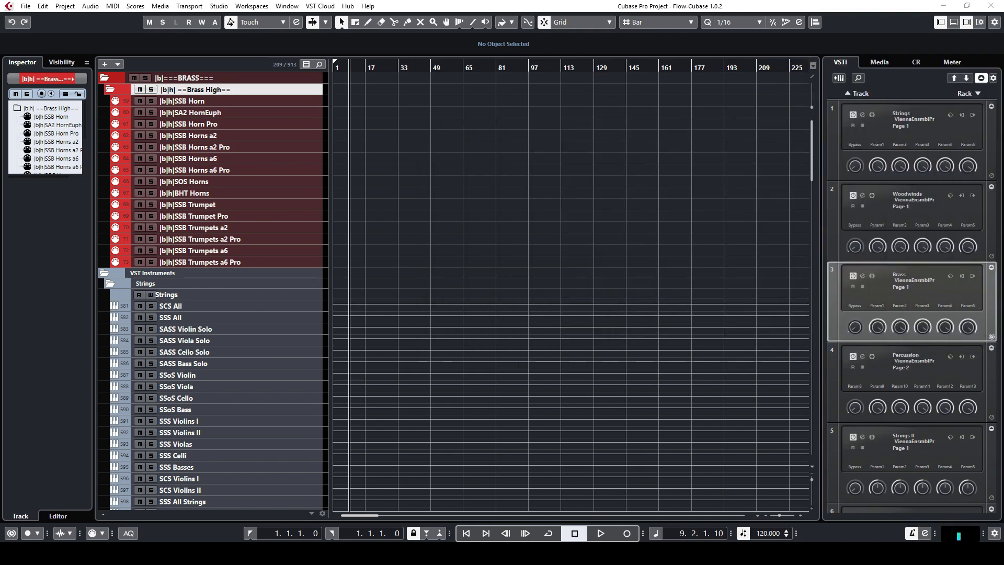
# Step: Expand the MIDI sends of the SSB Horn track in the Brass High folder and duplicate the track
pyautogui.click(235, 101)
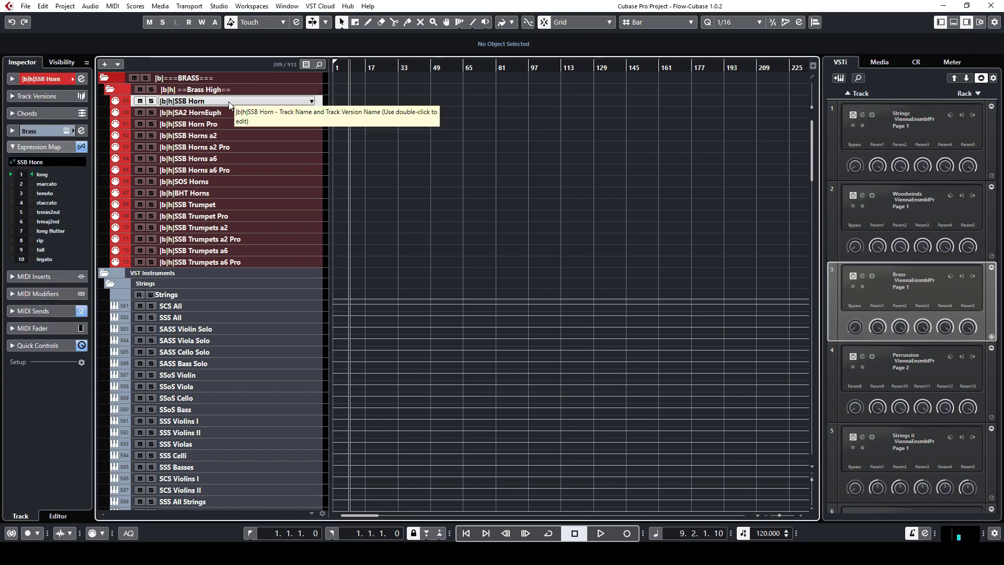
pyautogui.click(43, 311)
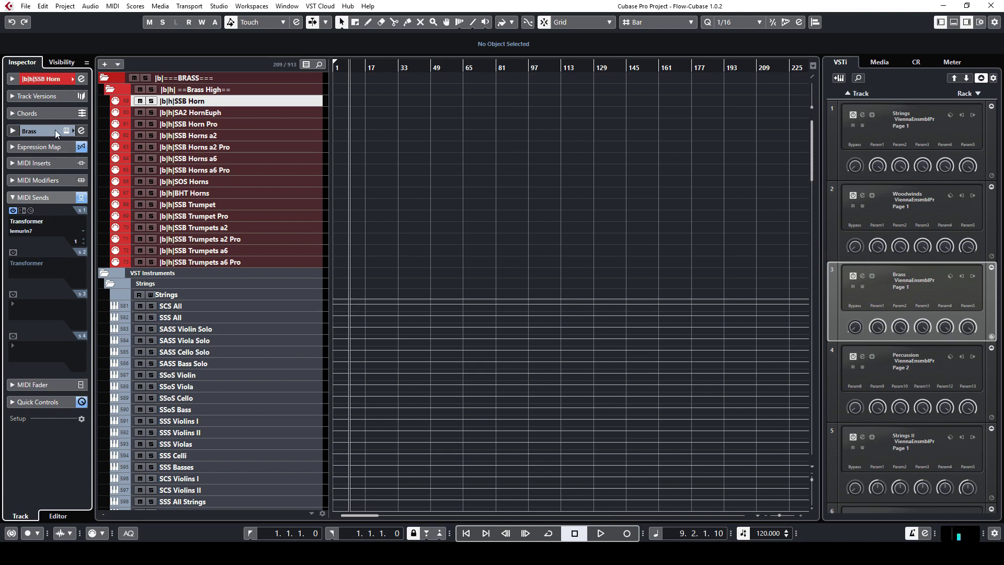
pyautogui.rightClick(211, 103)
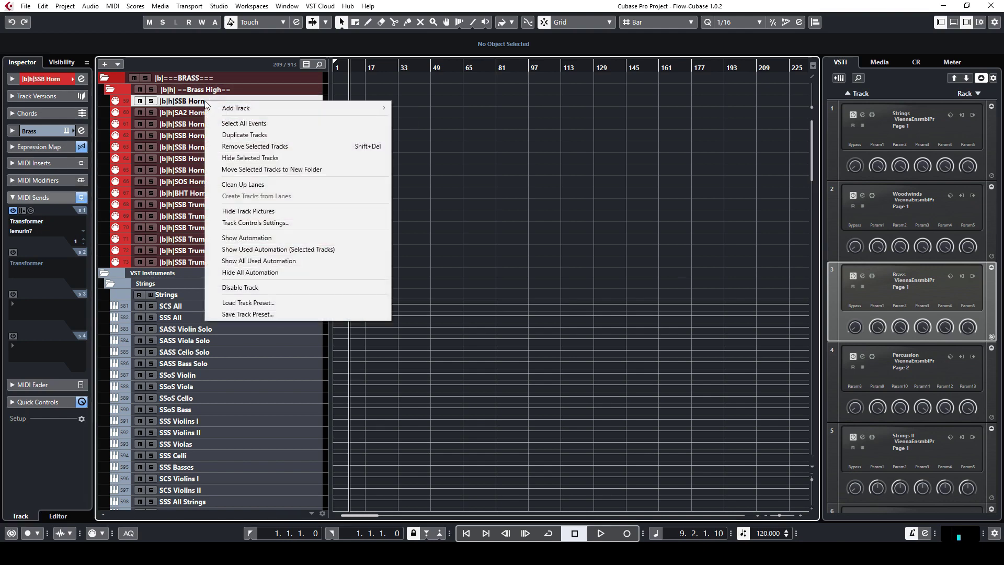
pyautogui.click(244, 135)
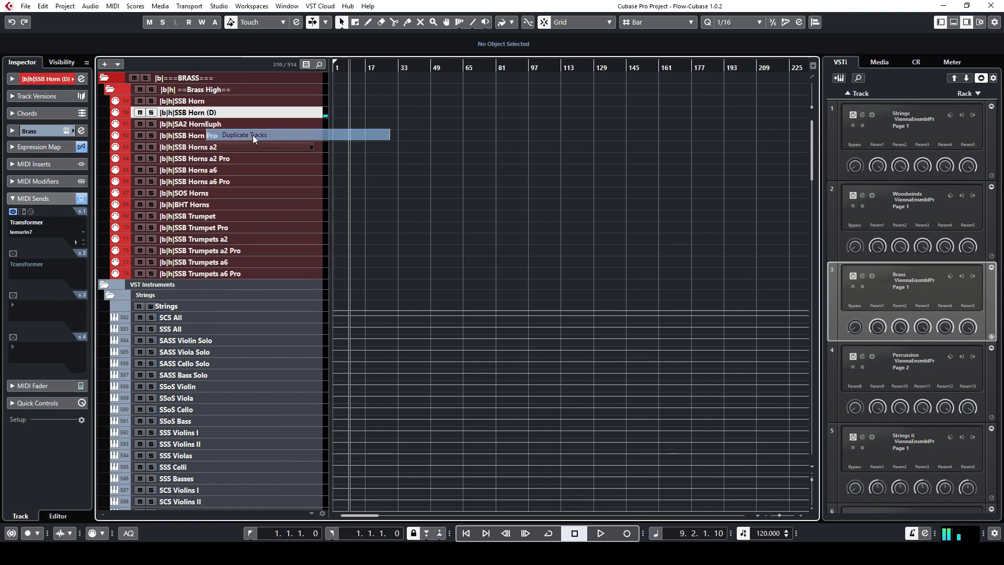
# Step: Rename the duplicated horn track as |b|h|STB Horn solo 1
pyautogui.press('BackSpace')
pyautogui.write('T')
pyautogui.hotkey('ctrl', 'Right')
pyautogui.hotkey('ctrl', 'Right')
pyautogui.hotkey('shift', 'End')
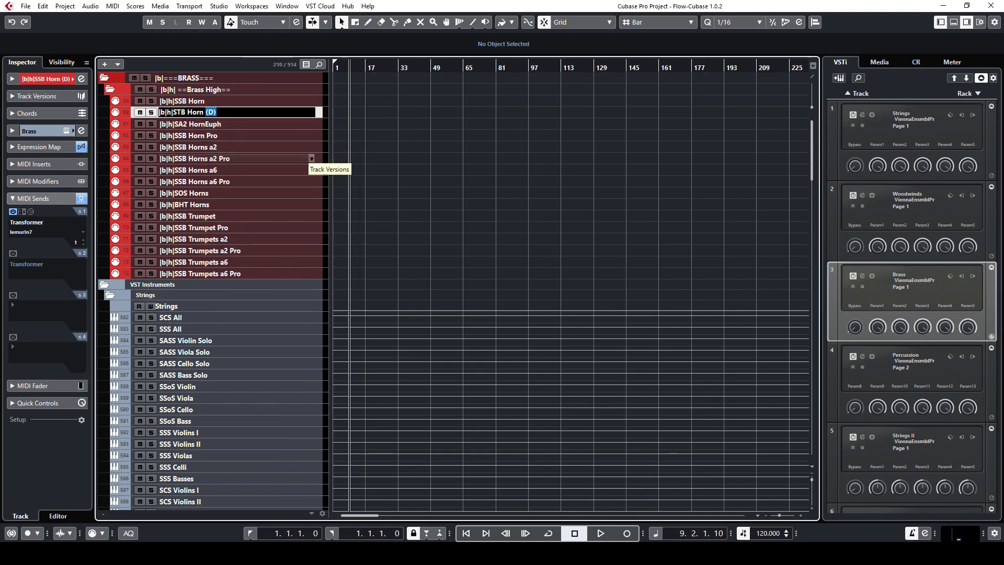
pyautogui.write('1 solo')
pyautogui.press('Return')
pyautogui.doubleClick(211, 114)
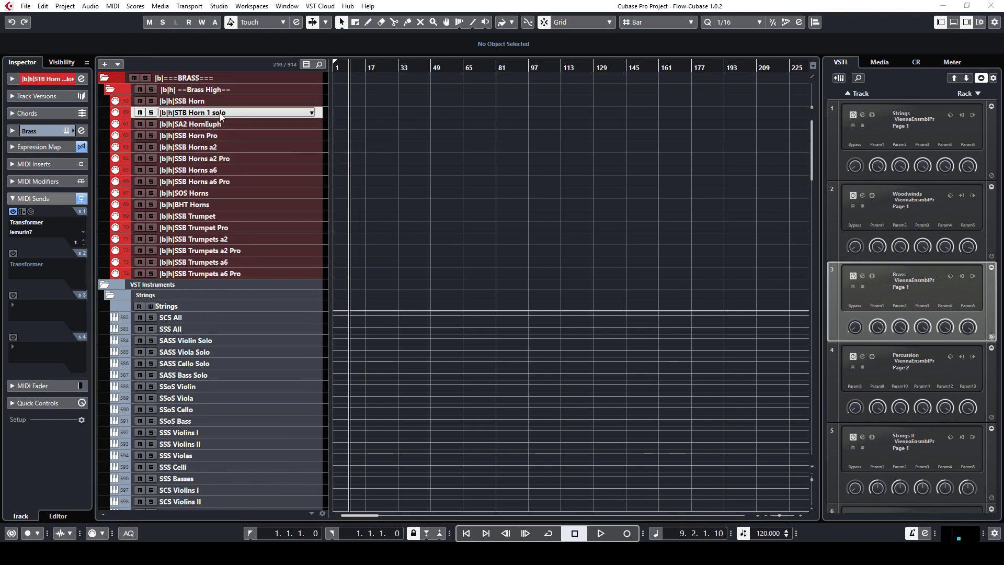
pyautogui.write('solo 1')
pyautogui.press('Return')
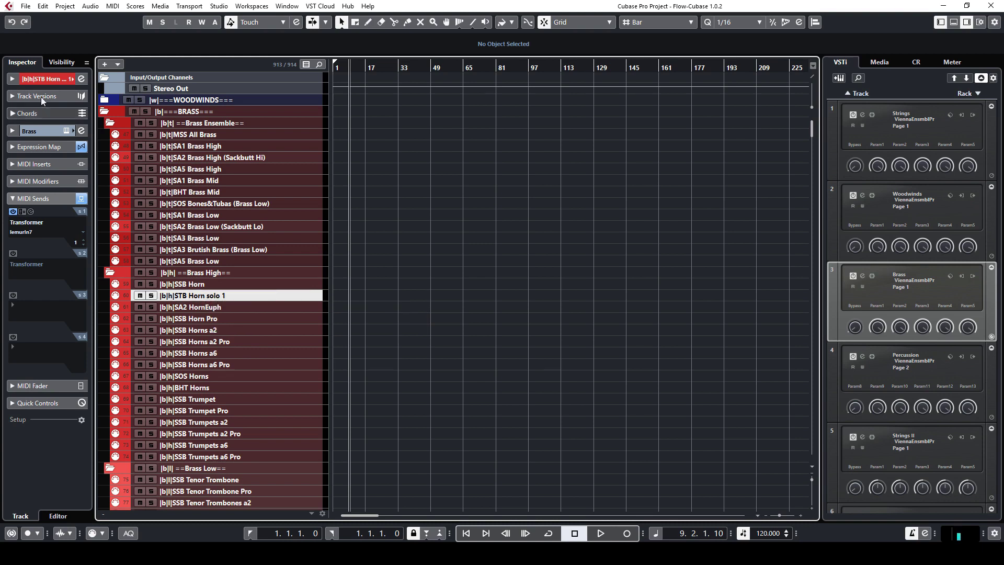
# Step: Set the STB Horn solo 1 track's output to 03. Brass - MIDI In 3 and its MIDI channel to 1
pyautogui.click(42, 79)
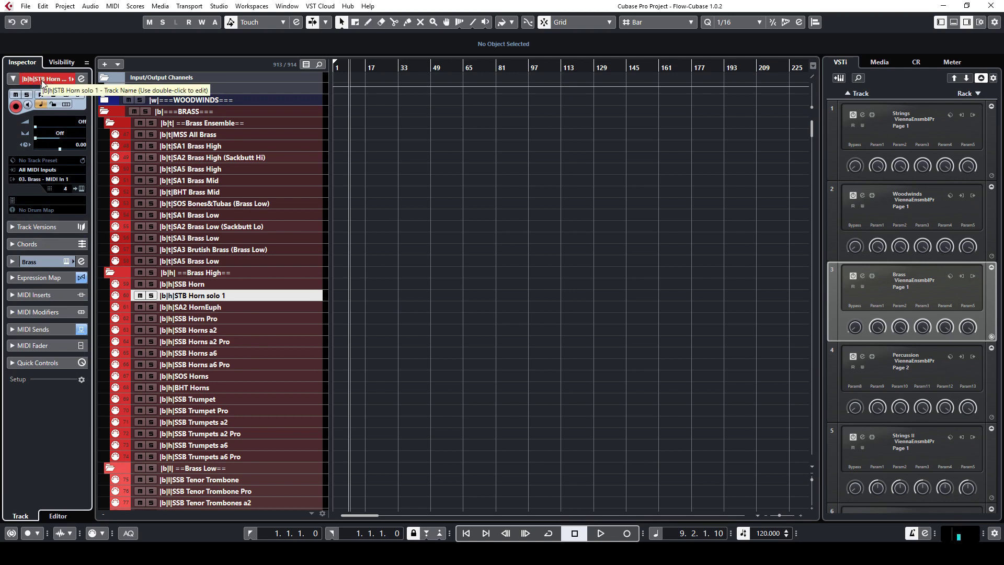
pyautogui.click(32, 180)
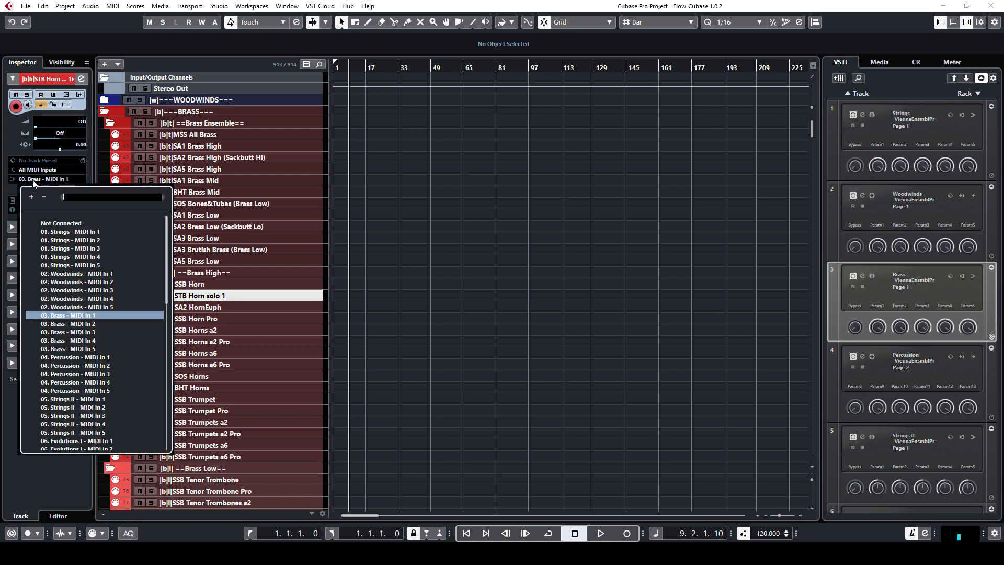
pyautogui.click(90, 332)
pyautogui.click(65, 191)
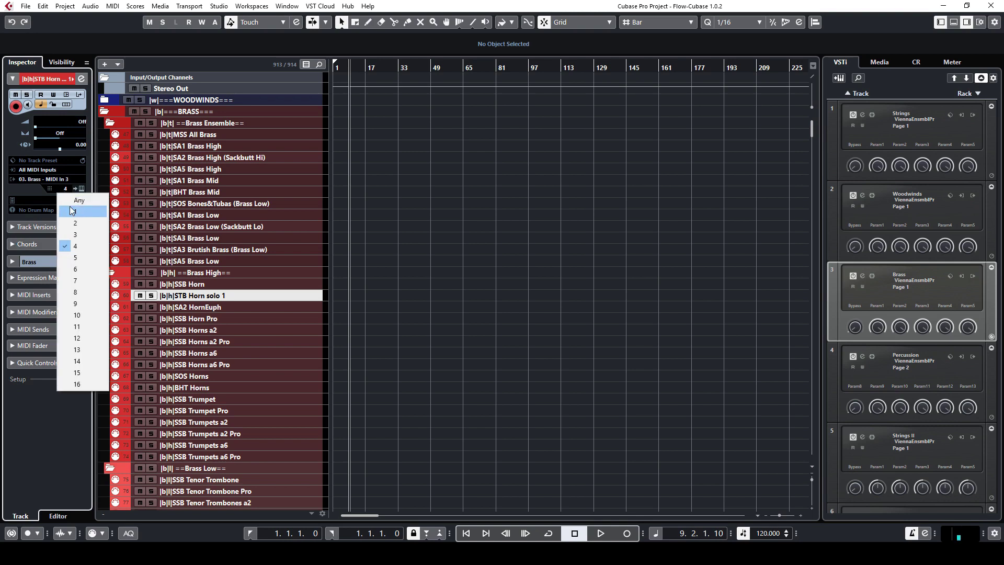
pyautogui.click(72, 211)
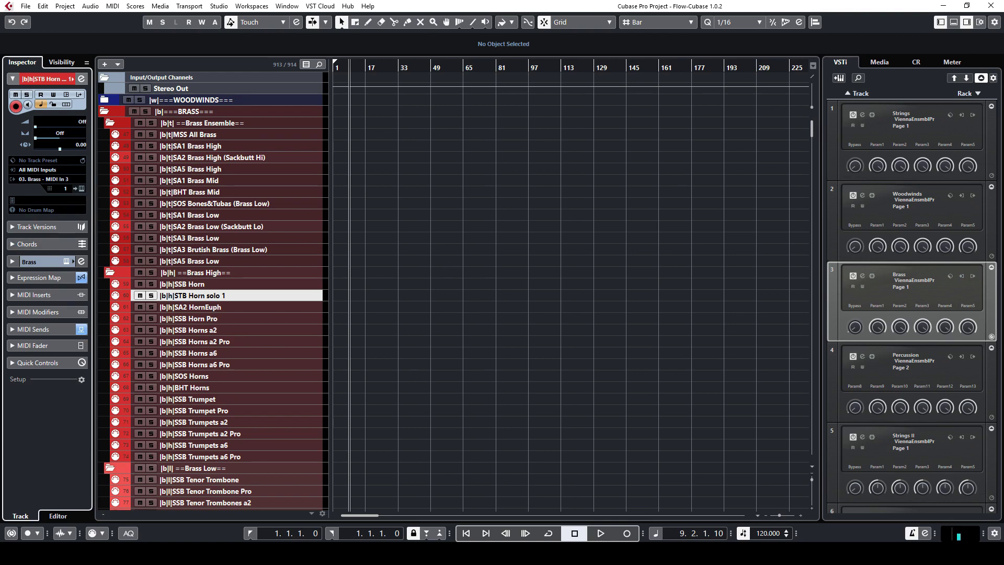
# Step: Check the MIDI port, channel and audio output assigned to STB Horn Solo 1 in Vienna Ensemble Pro
pyautogui.moveTo(1003, 66); pyautogui.dragTo(643, 110)
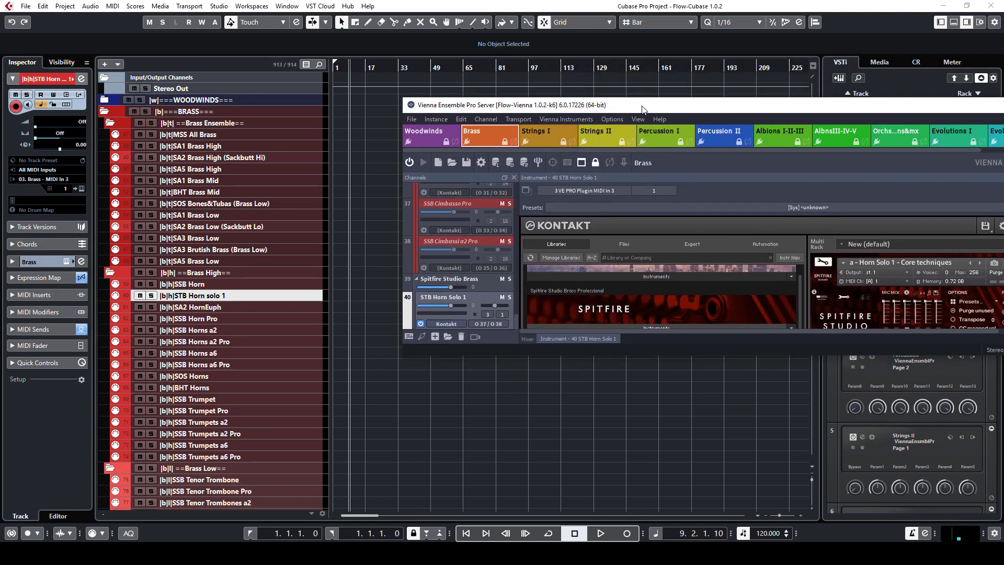
pyautogui.moveTo(717, 109); pyautogui.dragTo(658, 96)
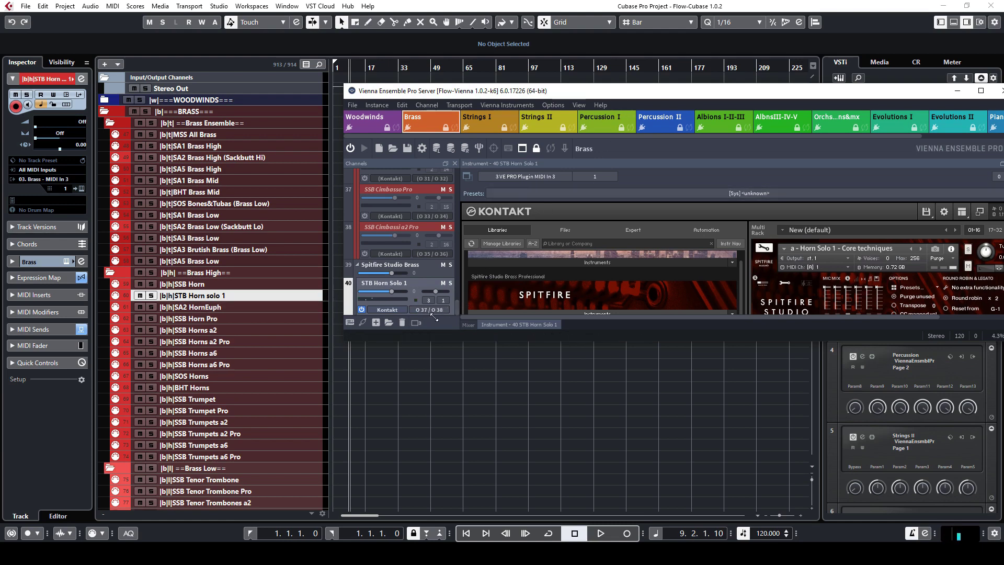
pyautogui.moveTo(652, 93); pyautogui.dragTo(1003, 95)
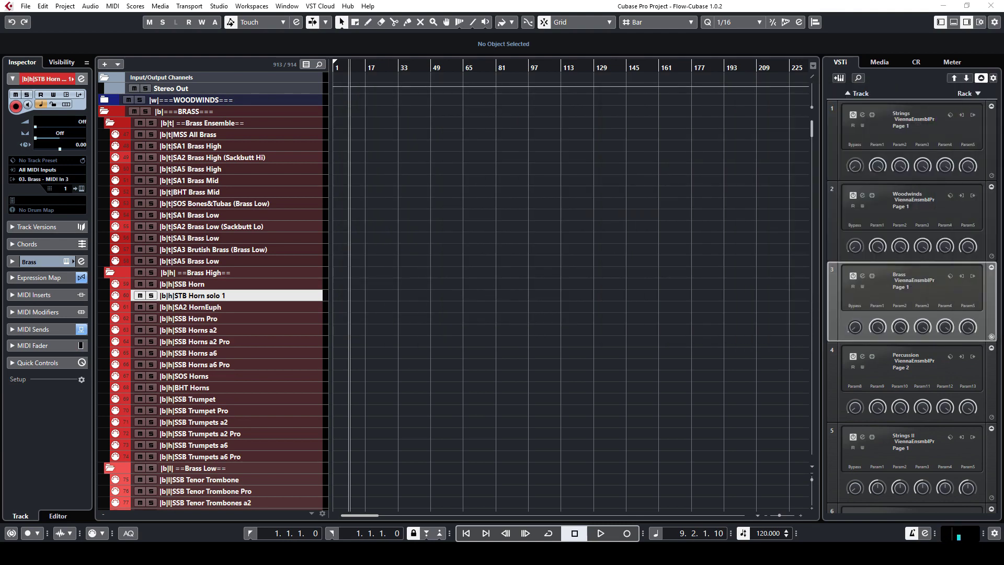
# Step: Activate the Out 37/38 stereo output of the Brass instrument in the VST instrument rack
pyautogui.click(972, 275)
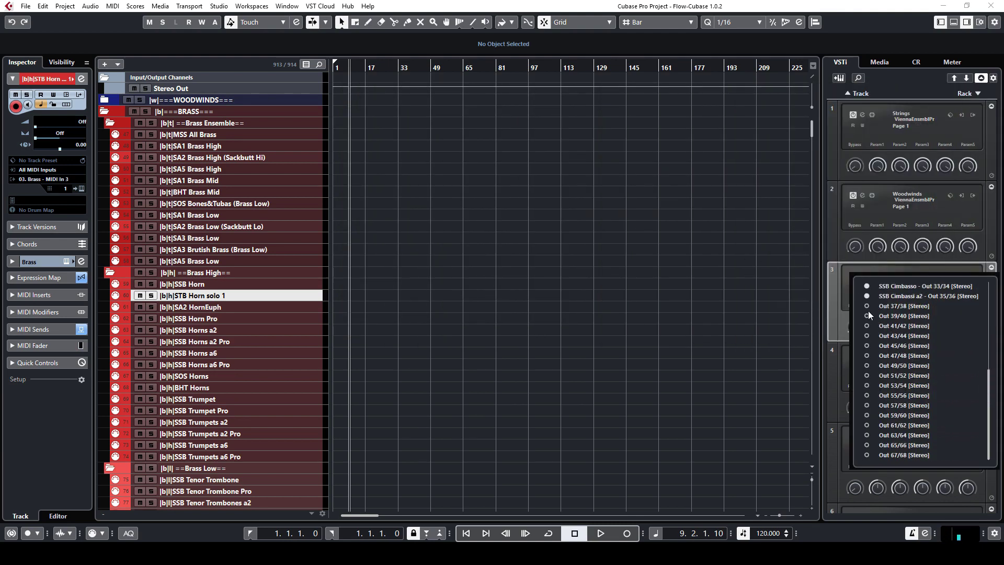
pyautogui.click(873, 311)
pyautogui.click(489, 391)
# Step: Rename the Out 37/38 channel in the MixConsole as STB Horn Solo 1
pyautogui.hotkey('alt', 'Tab')
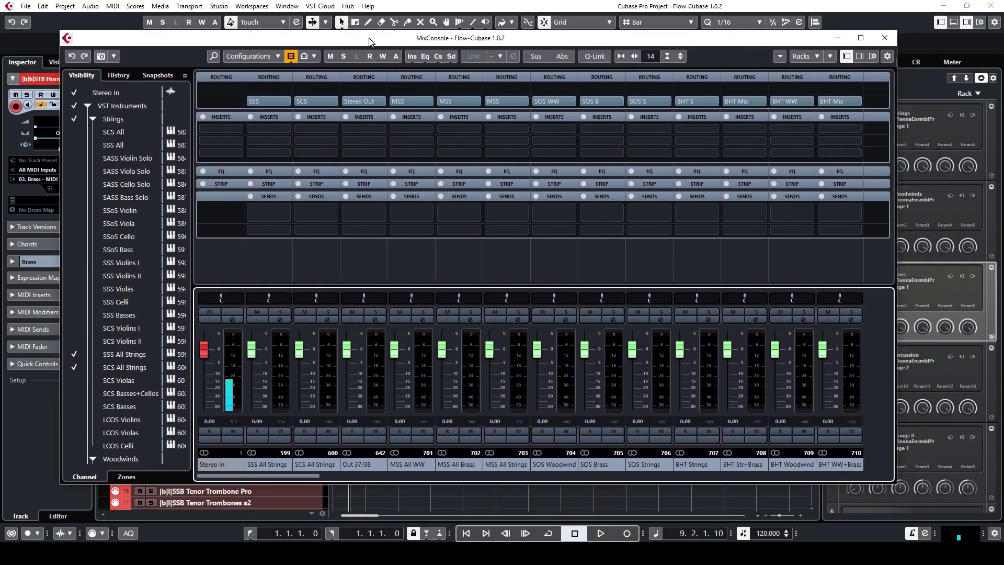
pyautogui.click(359, 463)
pyautogui.click(380, 461)
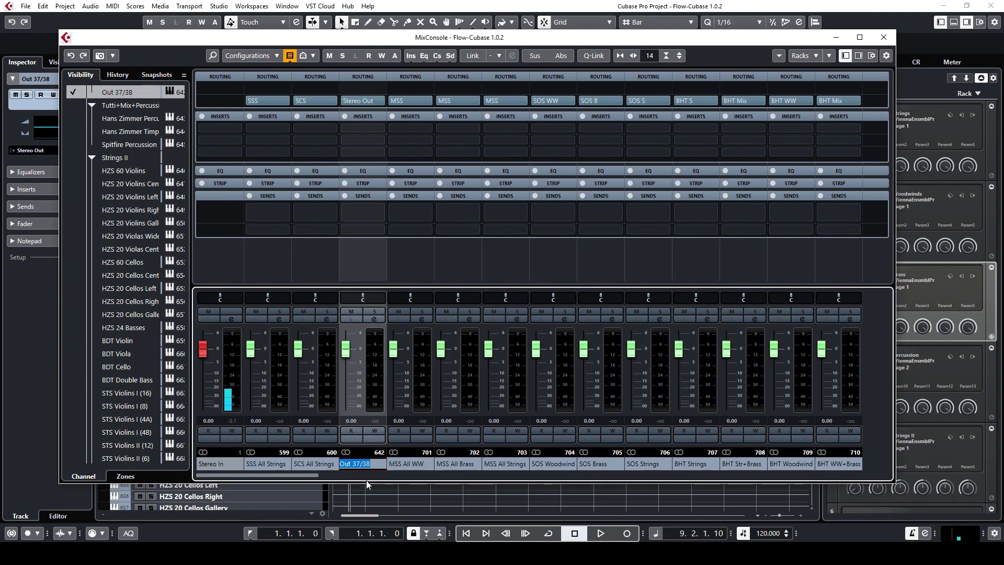
pyautogui.write('ST')
pyautogui.write('B Horn')
pyautogui.write(' Solo 1')
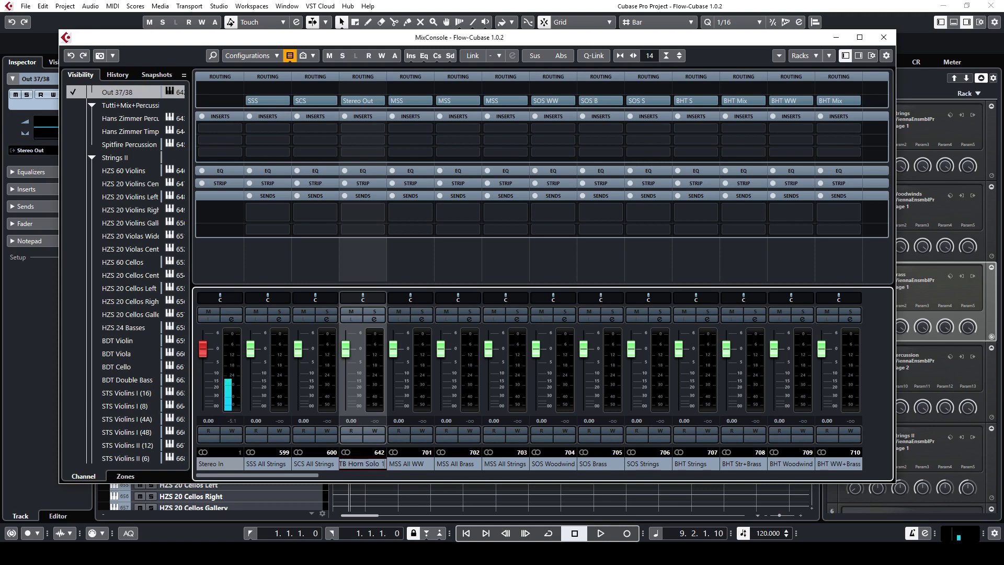
pyautogui.press('Return')
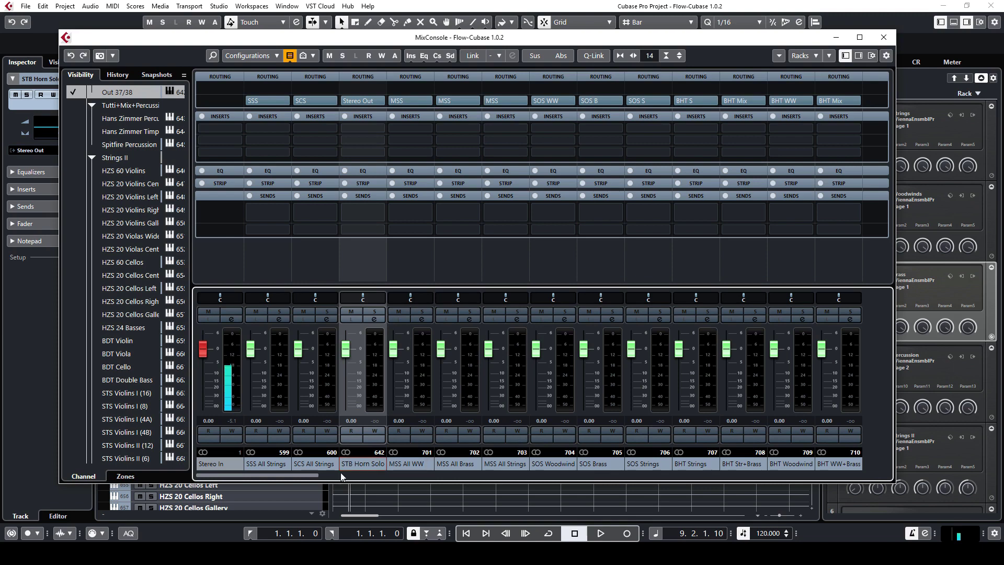
# Step: Add a stereo group channel named STB in the MixConsole, created inside the folder
pyautogui.moveTo(320, 475); pyautogui.dragTo(465, 476)
pyautogui.moveTo(460, 215)
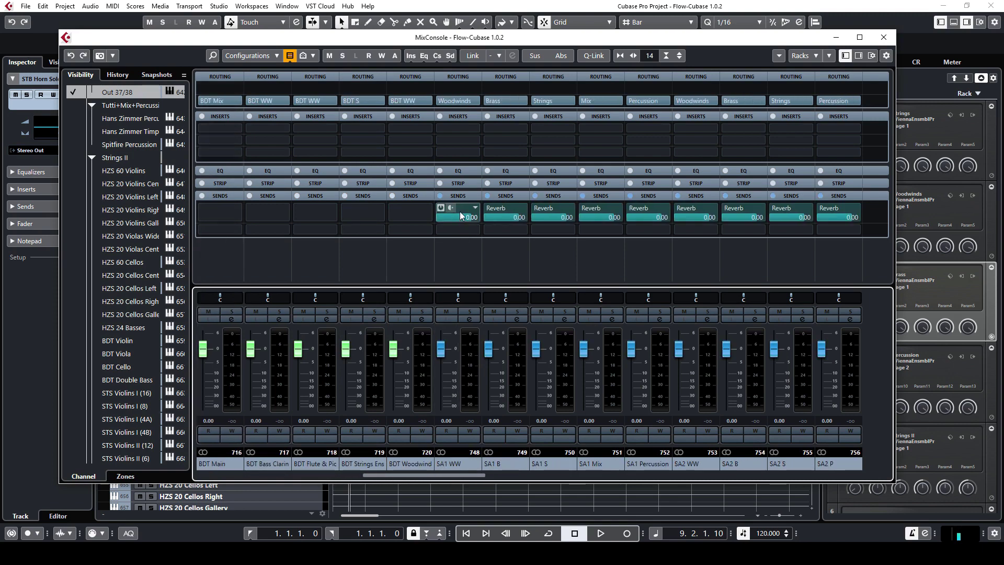
pyautogui.moveTo(457, 475); pyautogui.dragTo(813, 462)
pyautogui.click(813, 463)
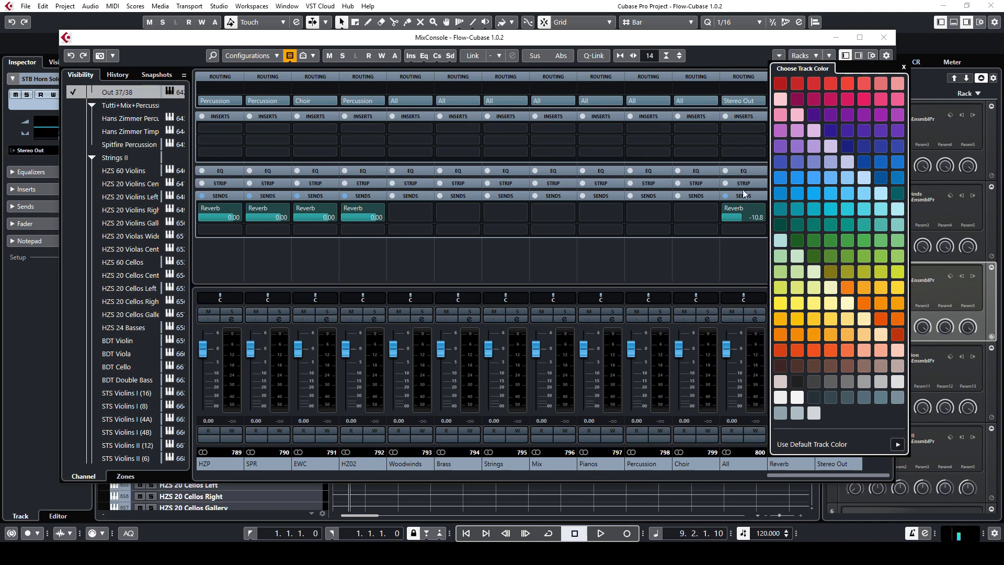
pyautogui.click(738, 60)
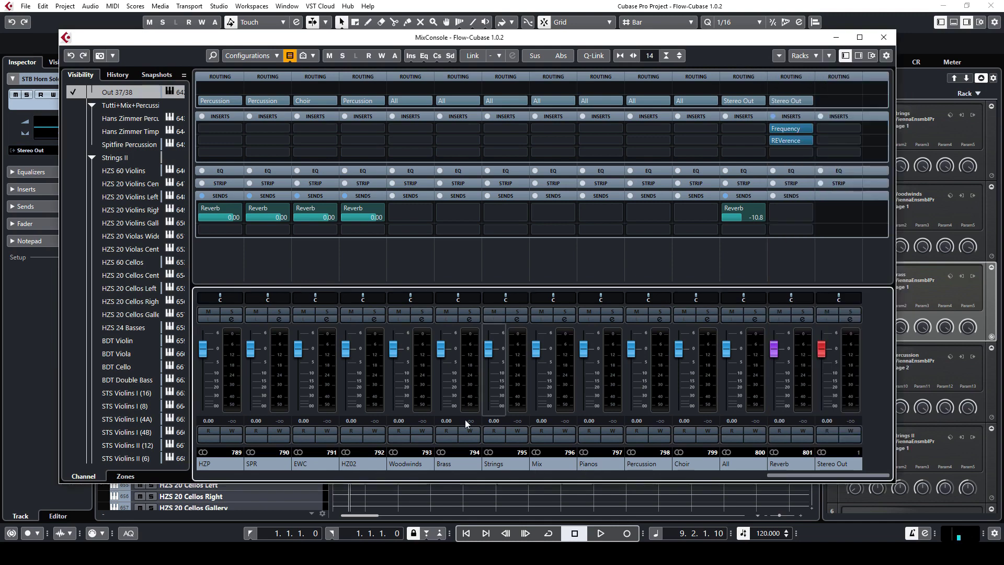
pyautogui.moveTo(781, 479); pyautogui.dragTo(405, 475)
pyautogui.rightClick(505, 470)
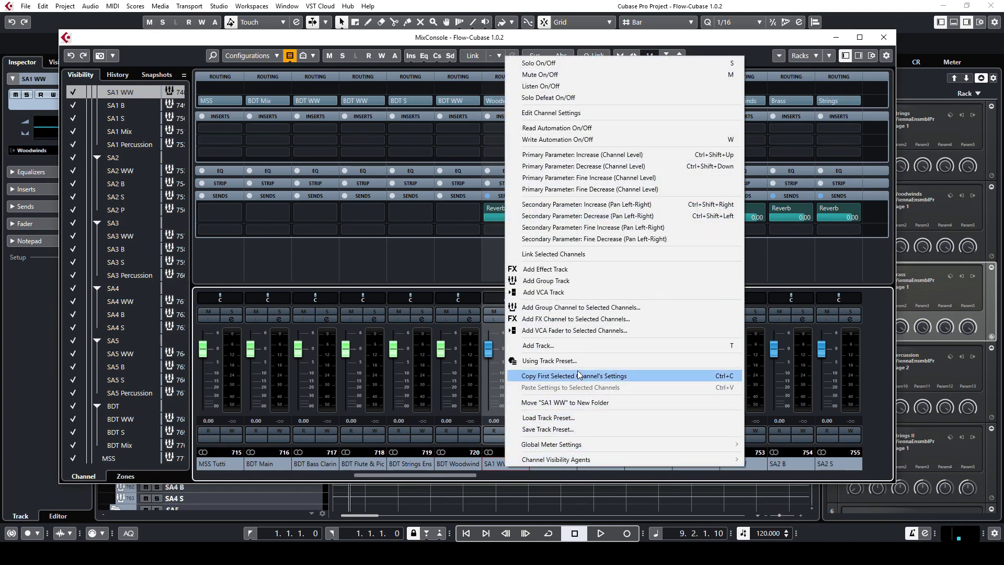
pyautogui.click(576, 346)
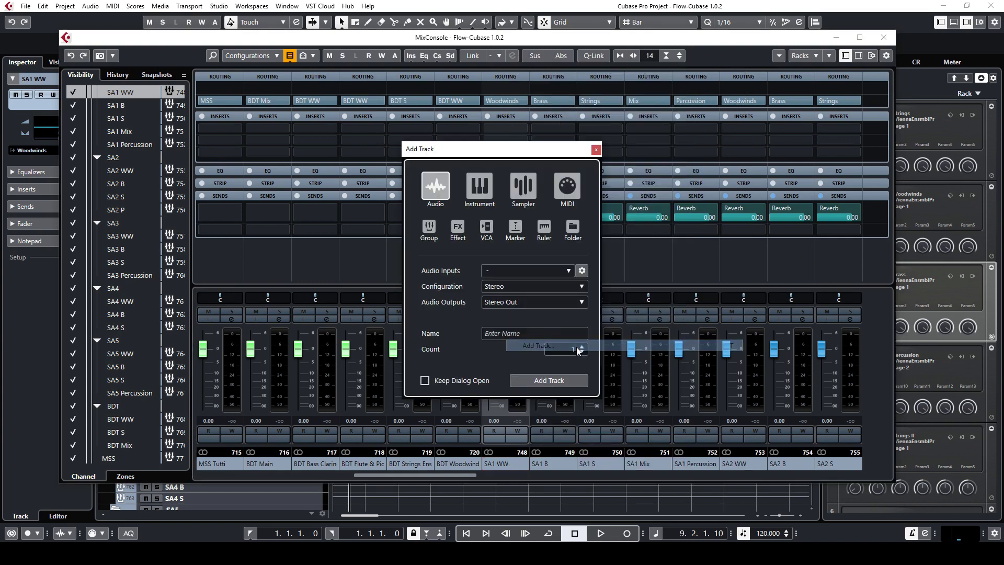
pyautogui.click(429, 226)
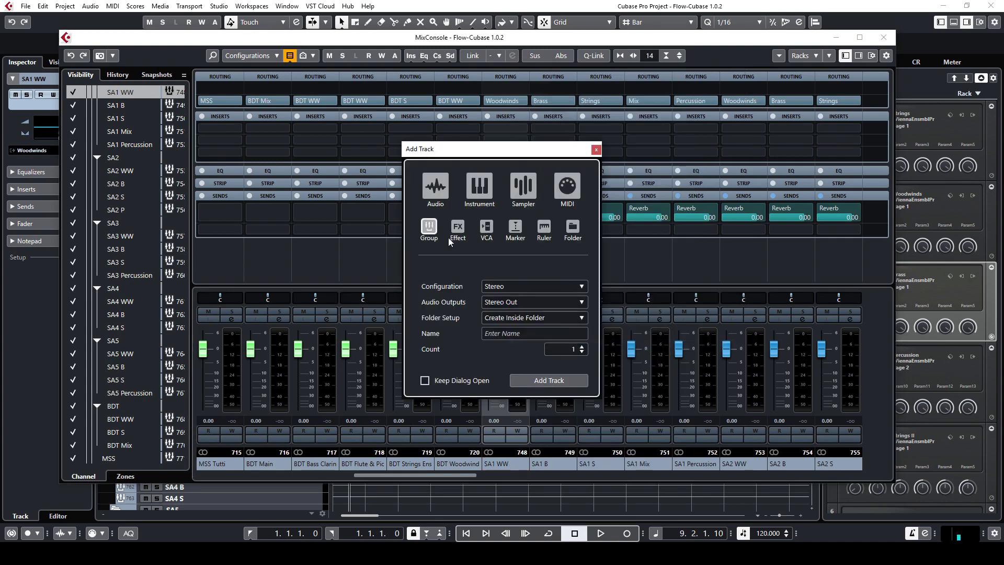
pyautogui.click(519, 333)
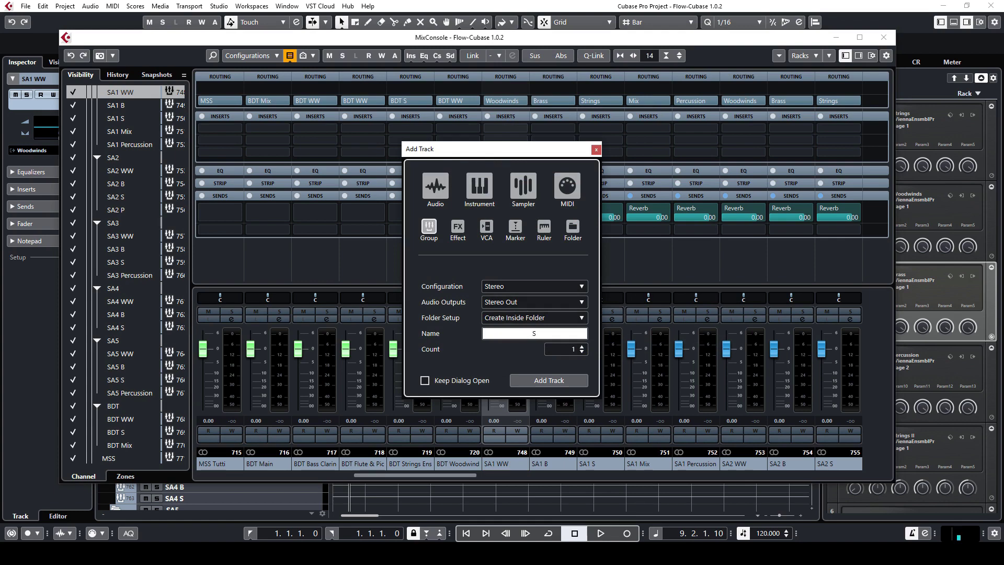
pyautogui.write('STB')
pyautogui.click(548, 380)
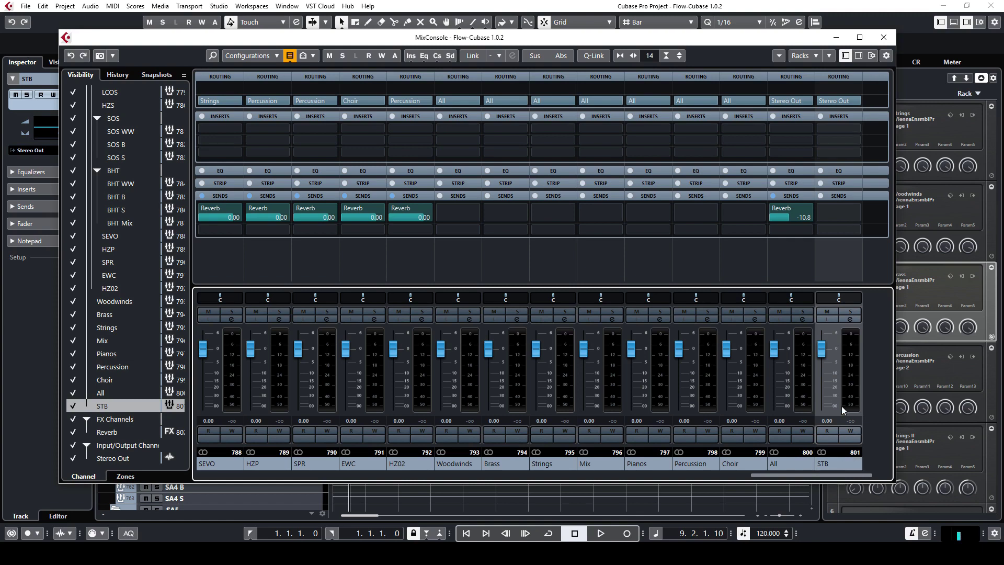
# Step: Route the STB group channel's output to the Brass group
pyautogui.click(854, 102)
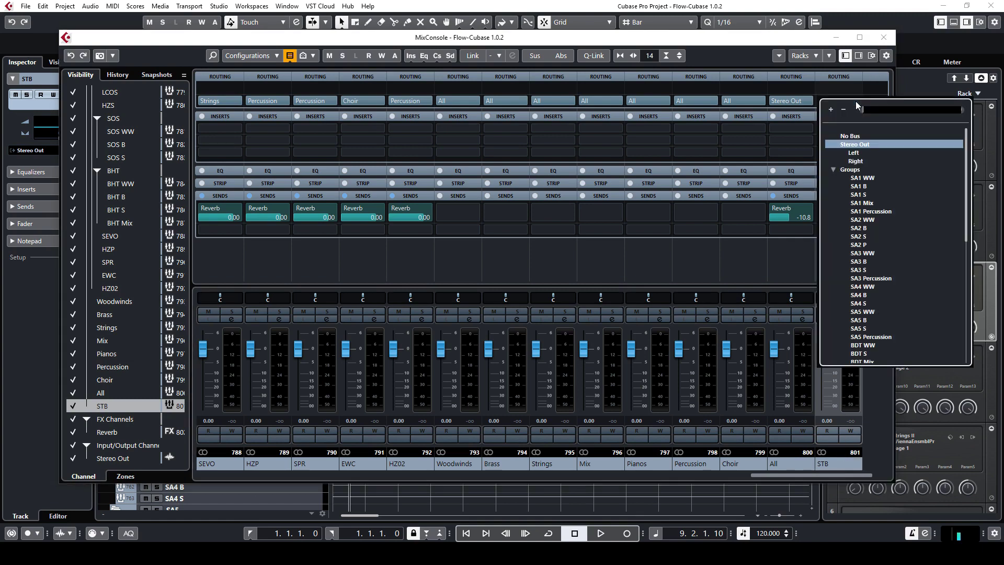
pyautogui.scroll(-5, 889, 272)
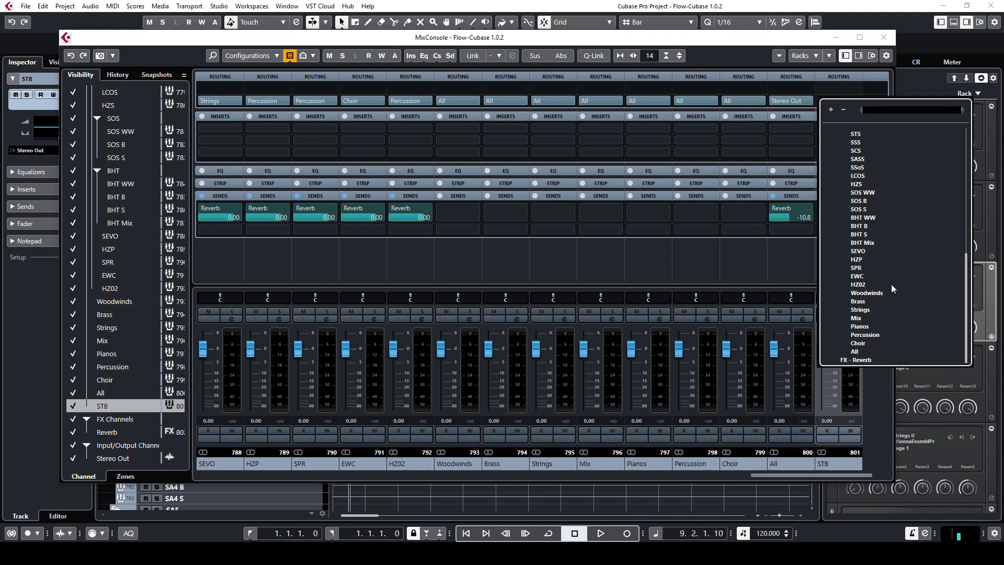
pyautogui.click(869, 301)
# Step: Route the STB Horn Solo 1 channel's output to the STB group
pyautogui.moveTo(830, 475); pyautogui.dragTo(258, 478)
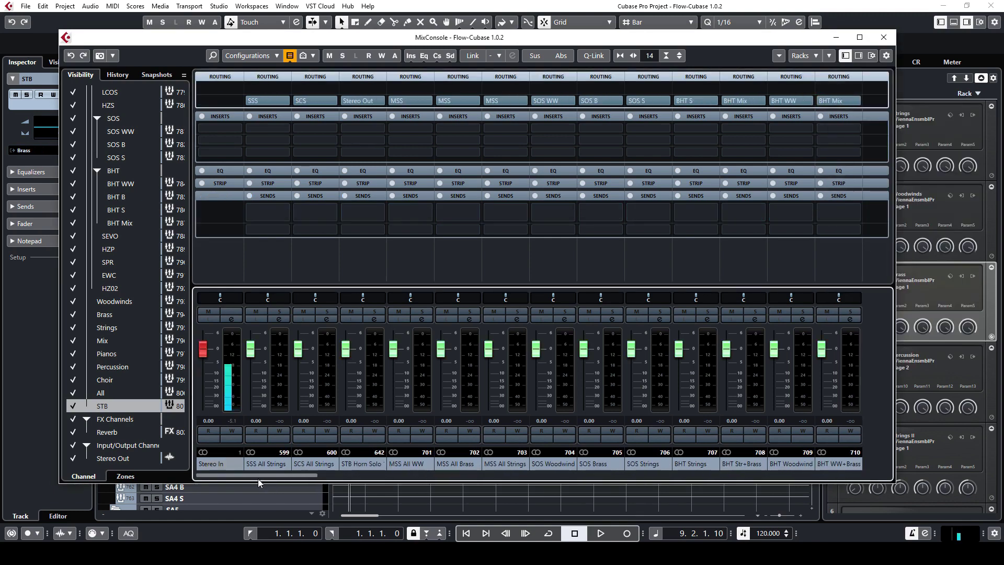
pyautogui.click(380, 104)
pyautogui.scroll(-5, 392, 313)
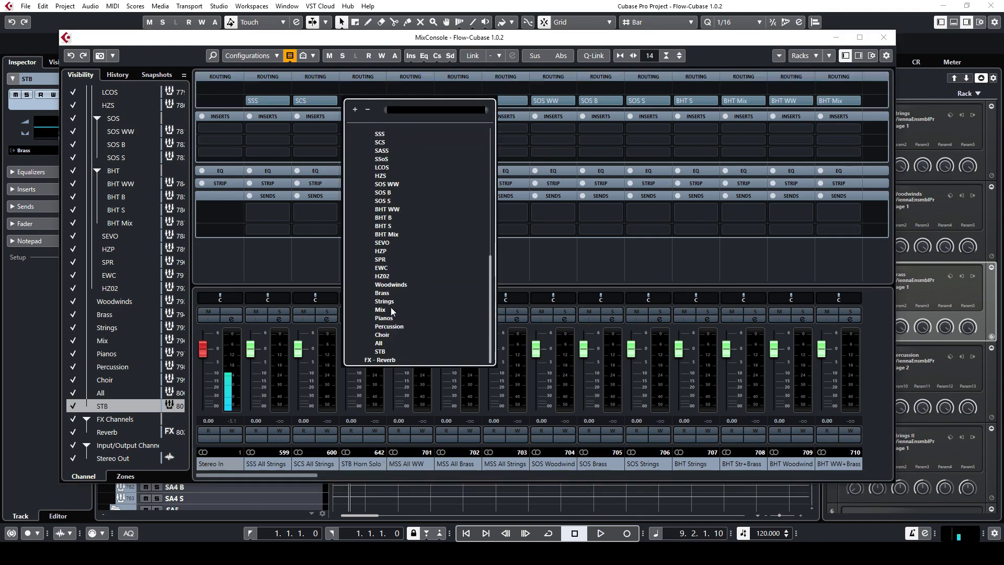
pyautogui.click(388, 350)
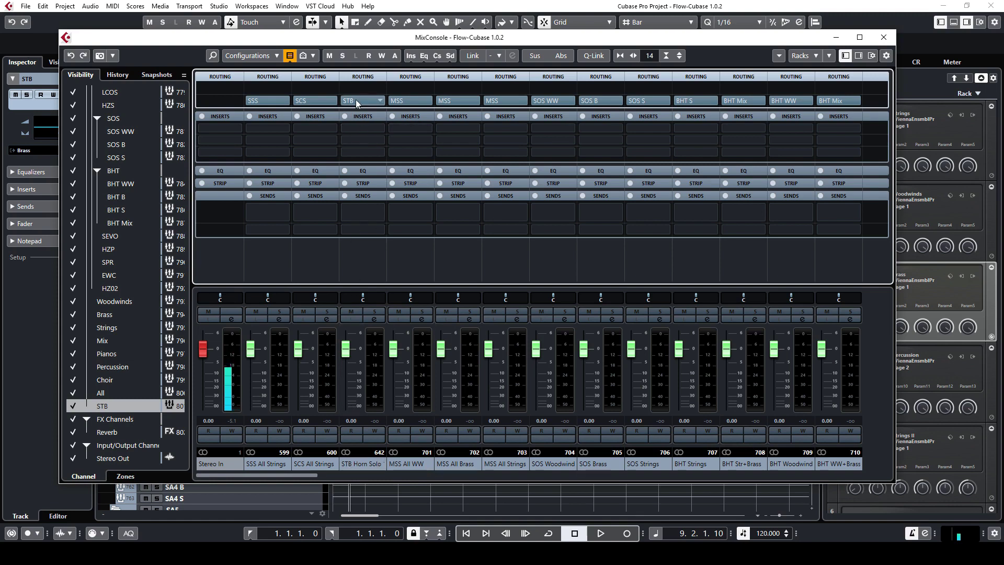
# Step: Add an active Reverb send at 0.00 to the STB group channel
pyautogui.moveTo(306, 475); pyautogui.dragTo(880, 473)
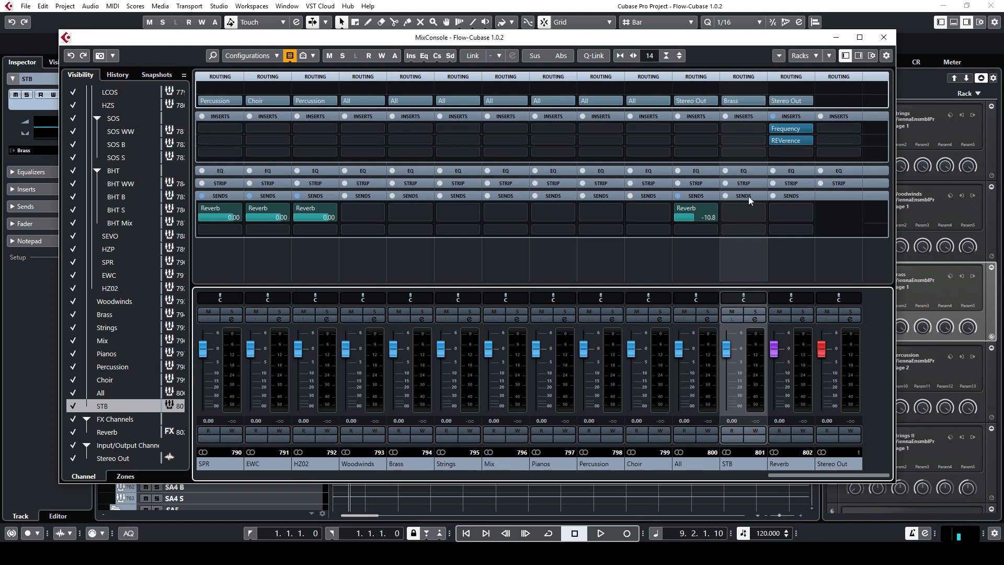
pyautogui.click(761, 212)
pyautogui.click(753, 245)
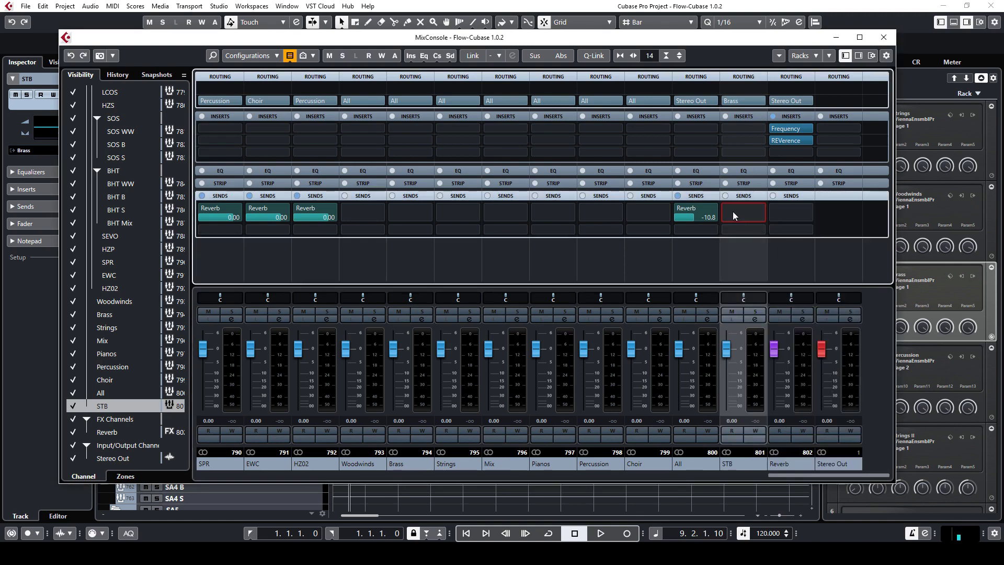
pyautogui.click(726, 208)
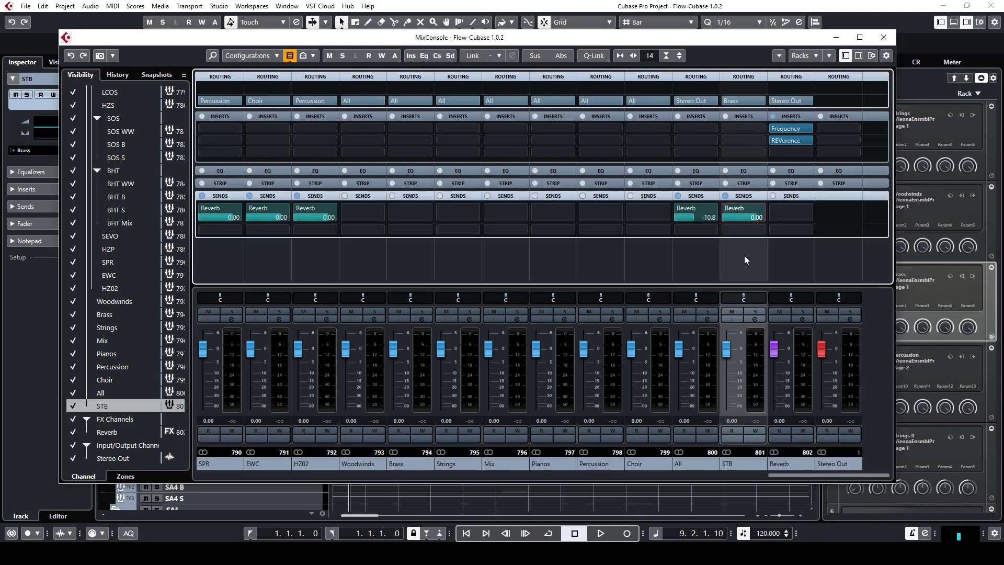
# Step: Close the MixConsole and move the STB group track into the Libraries folder, between STS and SSS
pyautogui.click(883, 37)
pyautogui.scroll(-5, 194, 345)
pyautogui.scroll(8, 203, 356)
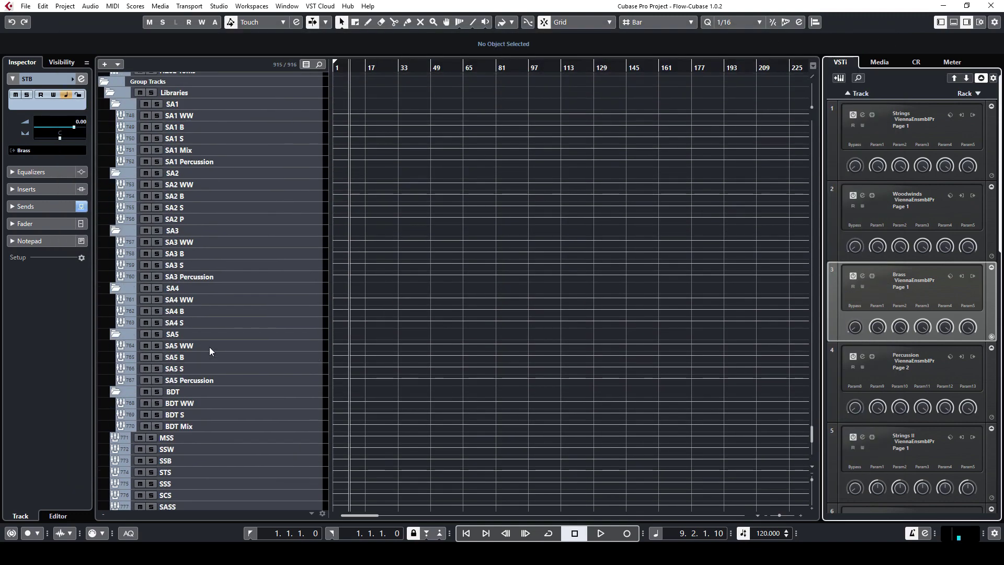
pyautogui.click(110, 181)
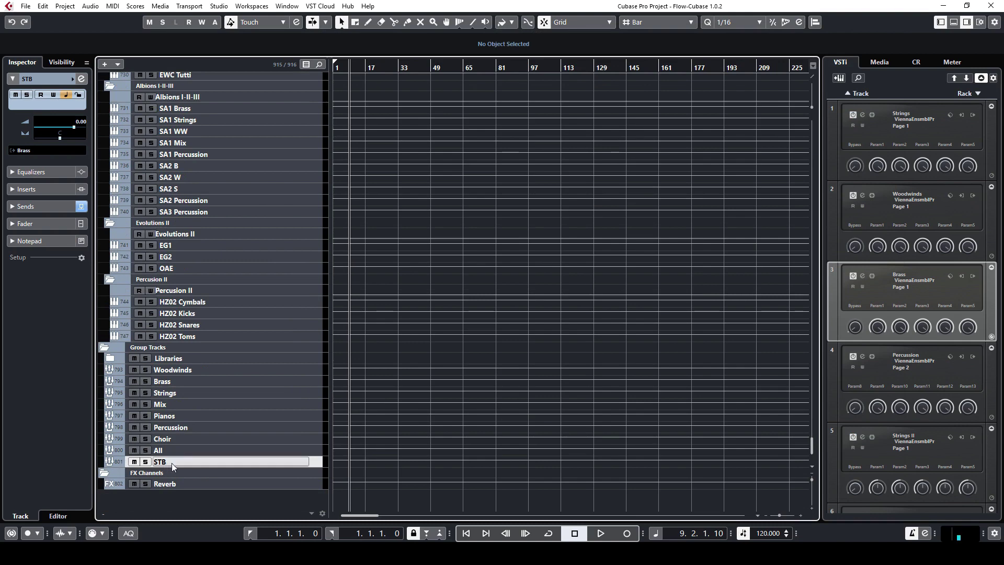
pyautogui.click(112, 358)
pyautogui.scroll(-15, 150, 372)
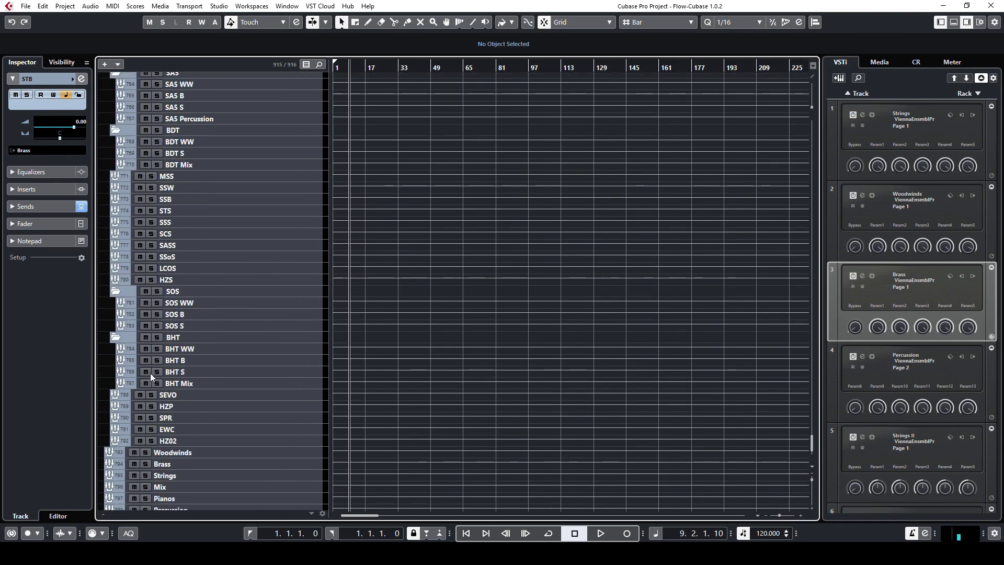
pyautogui.moveTo(199, 467); pyautogui.dragTo(219, 336)
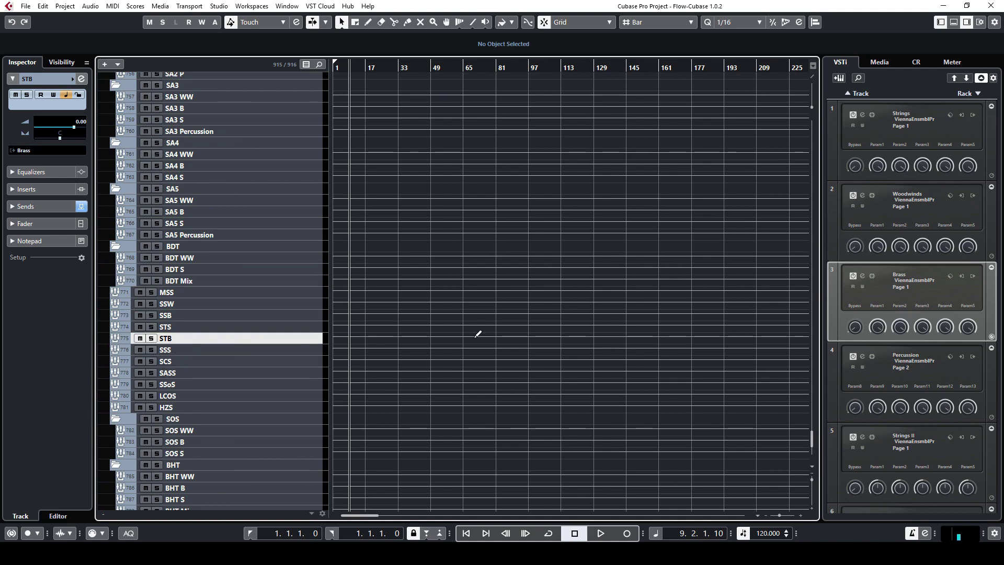
# Step: Review the signal routing in the MixConsole from STB Horn Solo 1 through the STB, Brass and All groups, then close it
pyautogui.press('F3')
pyautogui.doubleClick(685, 26)
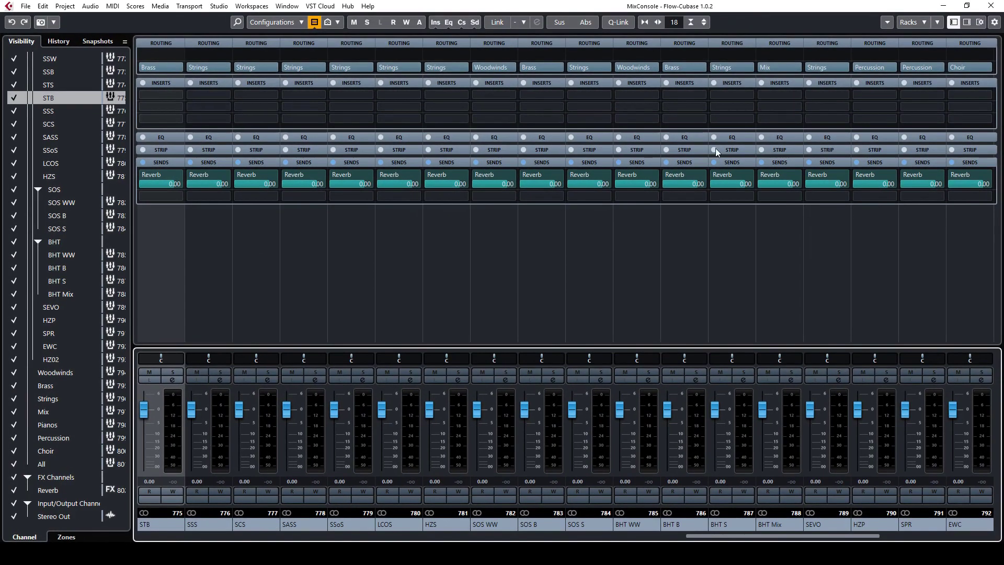
pyautogui.moveTo(732, 536); pyautogui.dragTo(198, 538)
pyautogui.click(253, 526)
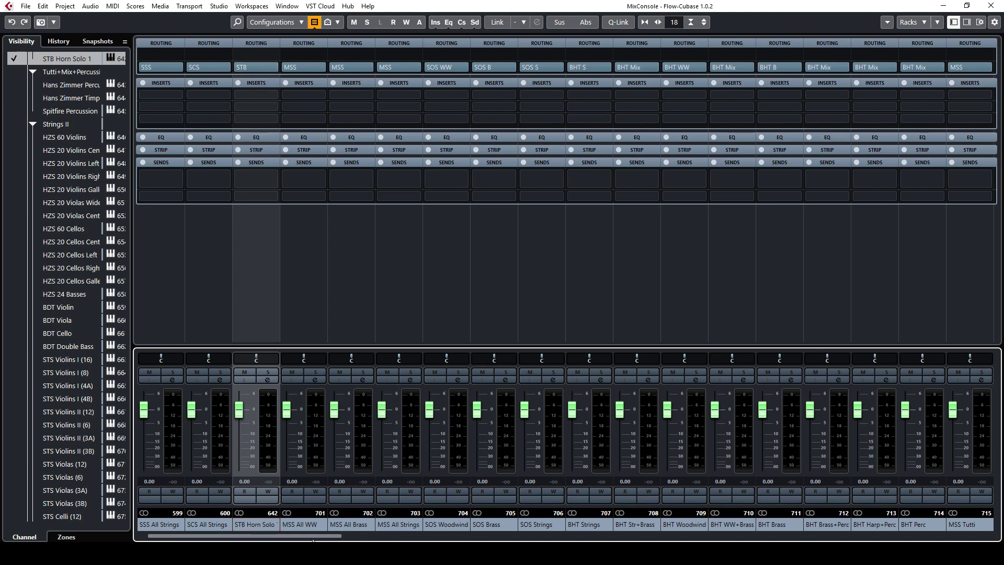
pyautogui.moveTo(312, 539); pyautogui.dragTo(678, 538)
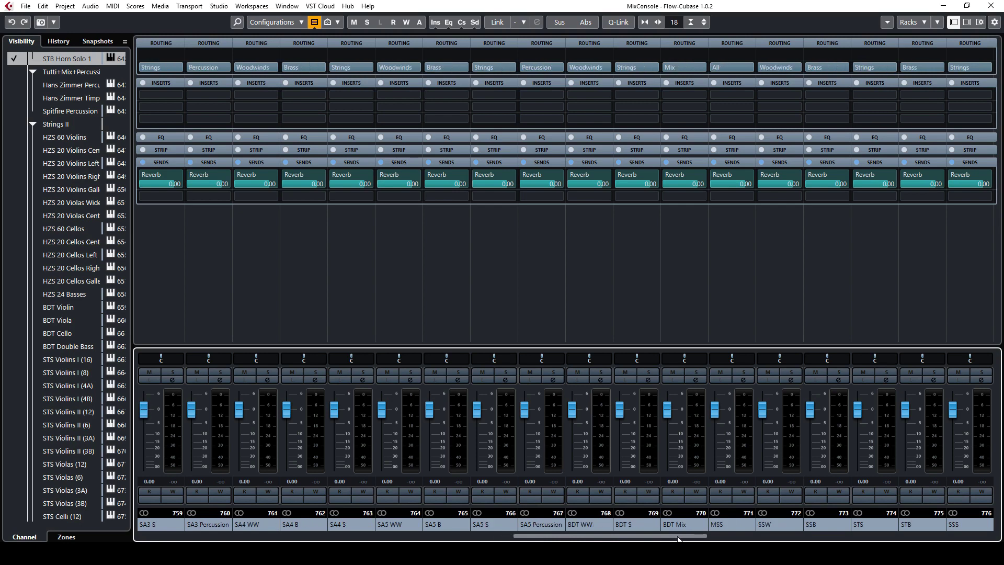
pyautogui.click(929, 497)
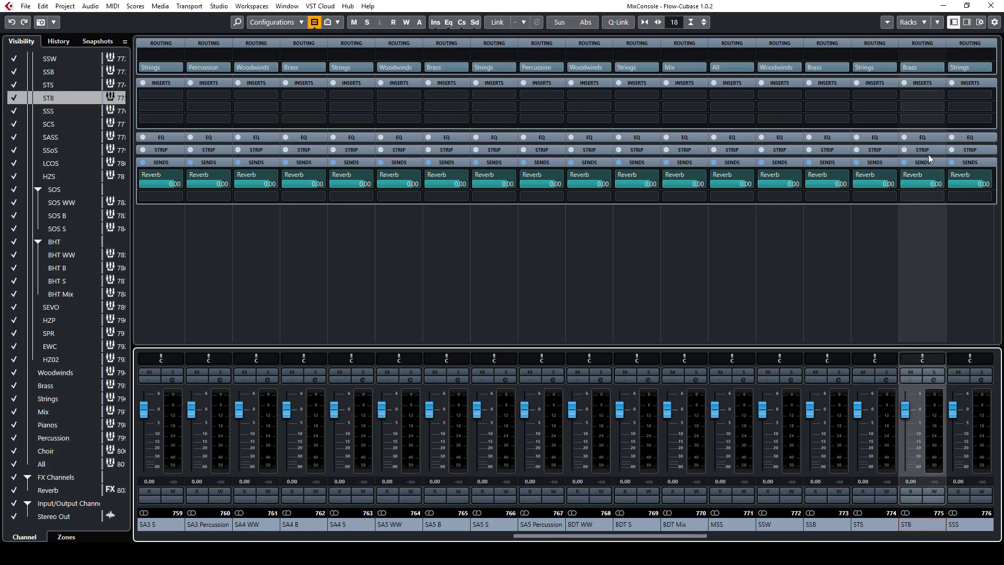
pyautogui.moveTo(576, 536); pyautogui.dragTo(650, 536)
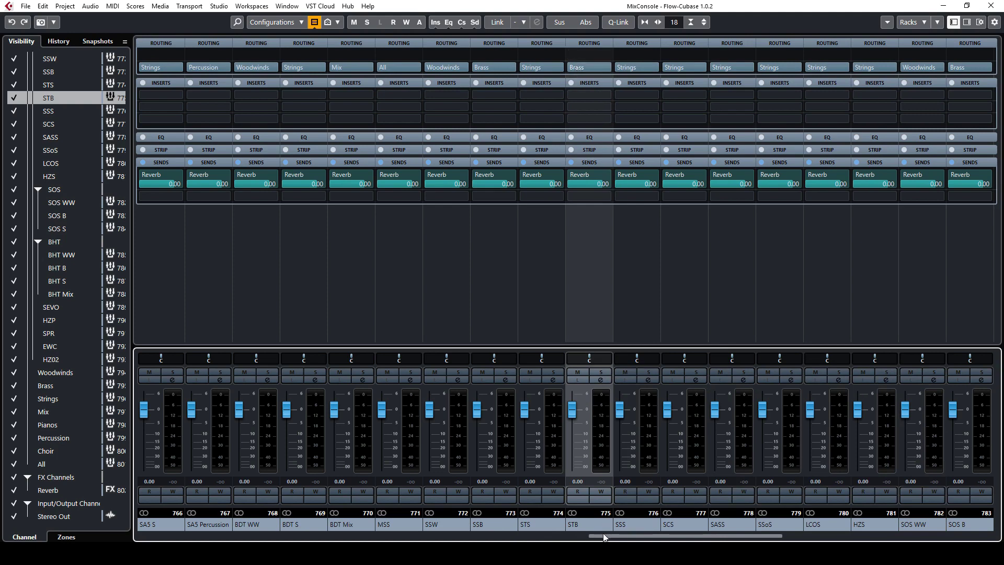
pyautogui.moveTo(669, 537); pyautogui.dragTo(937, 539)
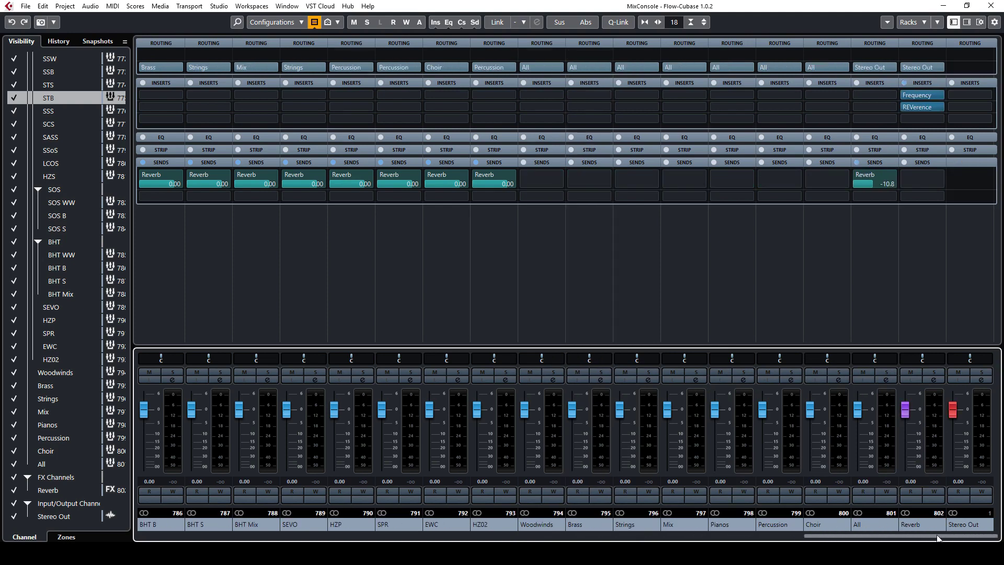
pyautogui.click(590, 524)
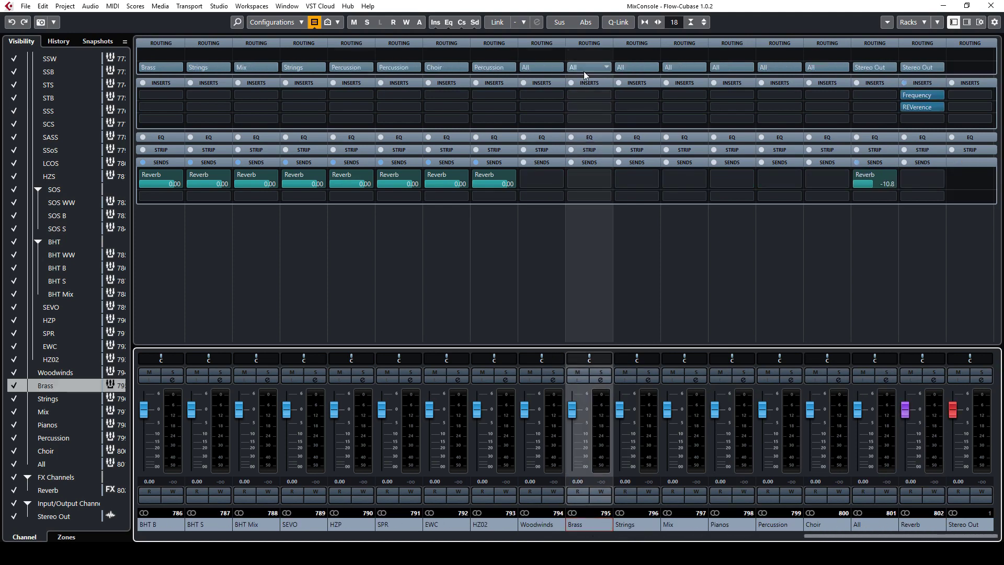
pyautogui.click(864, 524)
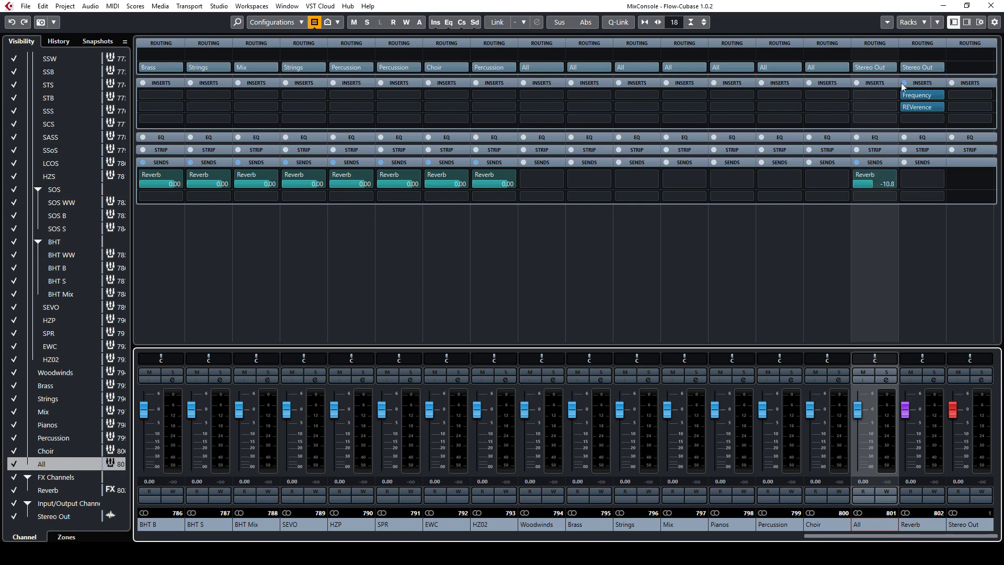
pyautogui.click(991, 6)
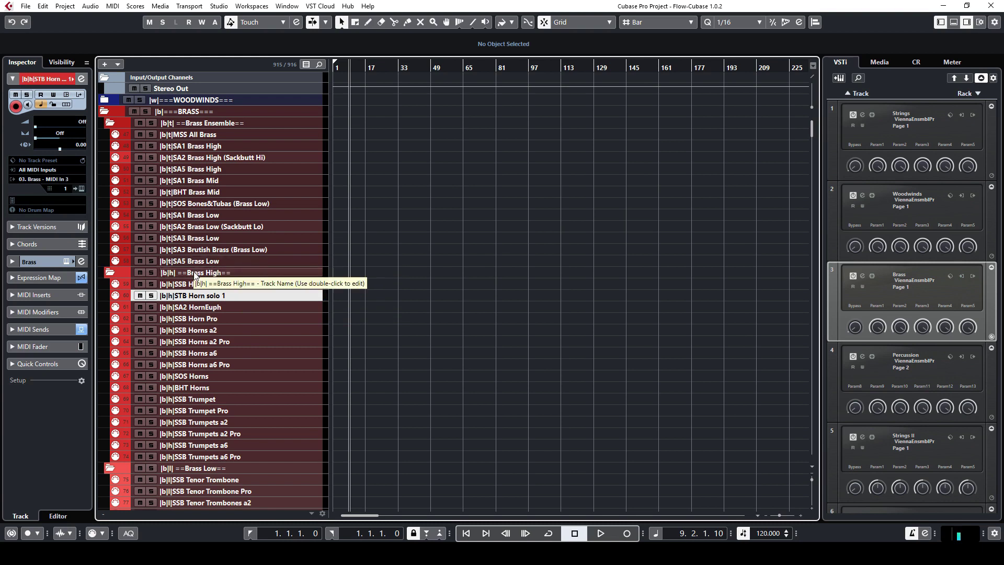
# Step: Inspect the expression map and MIDI send settings of the STB Horn solo 1 track
pyautogui.click(52, 281)
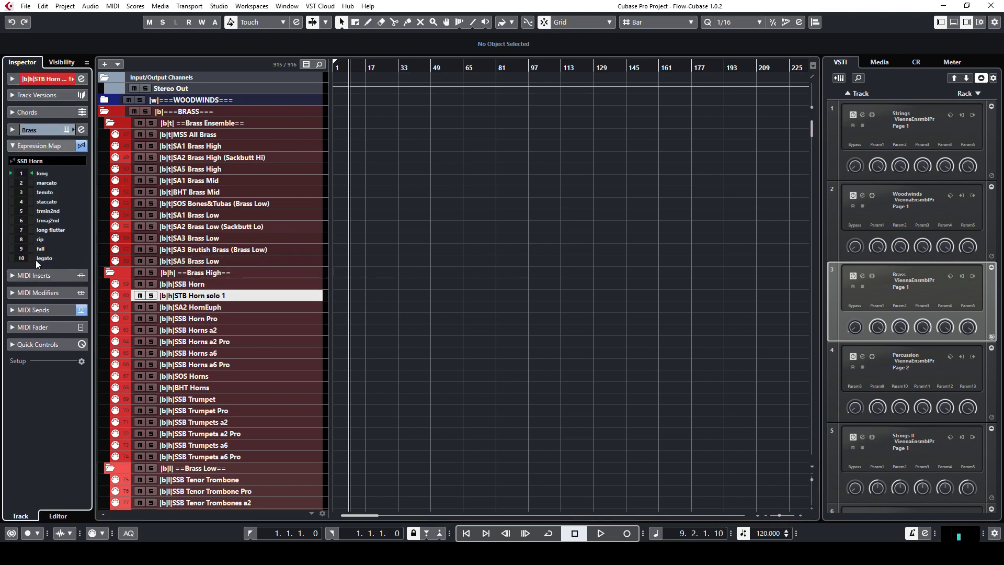
pyautogui.click(32, 308)
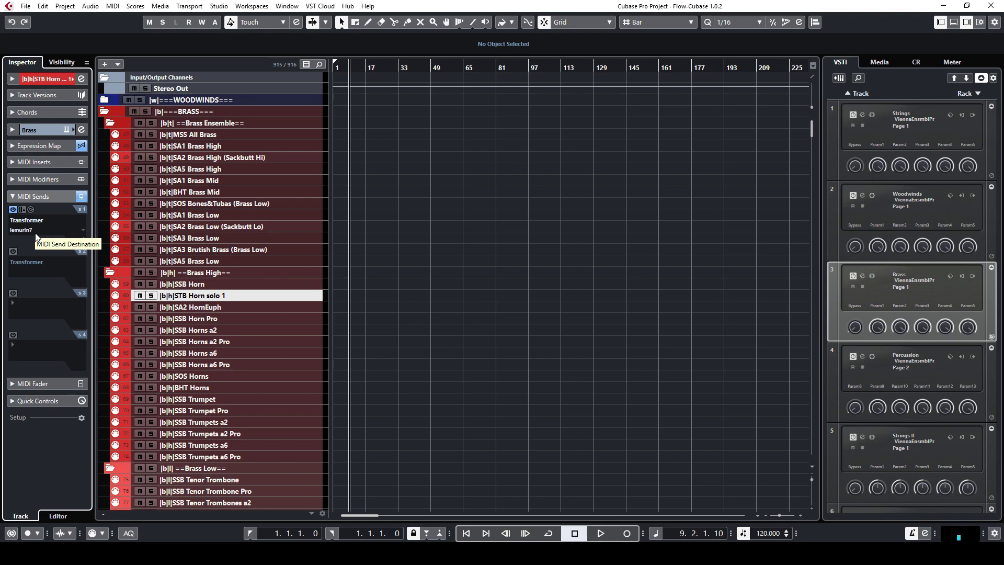
# Step: Switch to the Vienna Ensemble Pro server, maximize it and examine the Spitfire Studio Brass legato patches in Kontakt's library list
pyautogui.hotkey('alt', 'Tab')
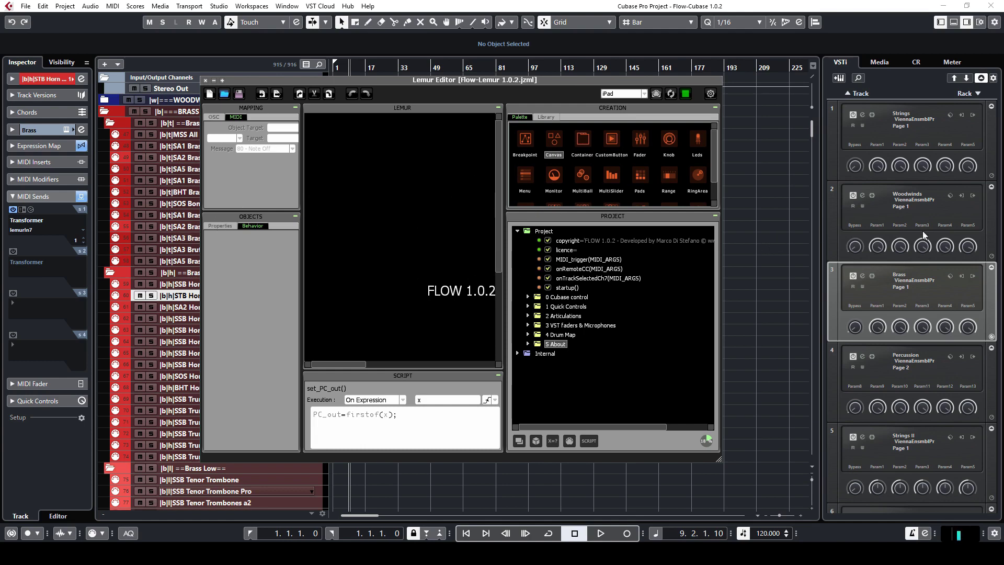
pyautogui.hotkey('alt', 'Tab')
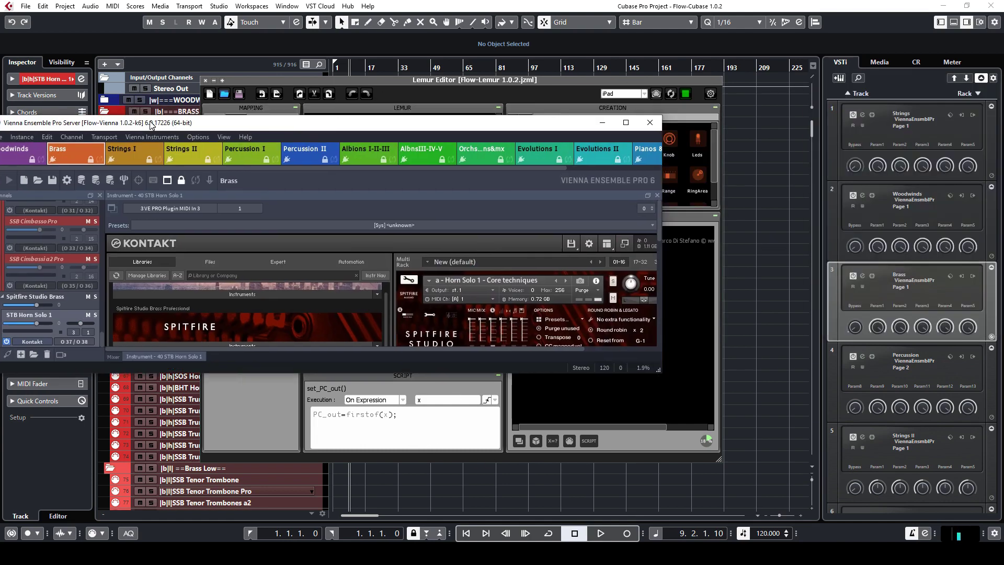
pyautogui.doubleClick(407, 107)
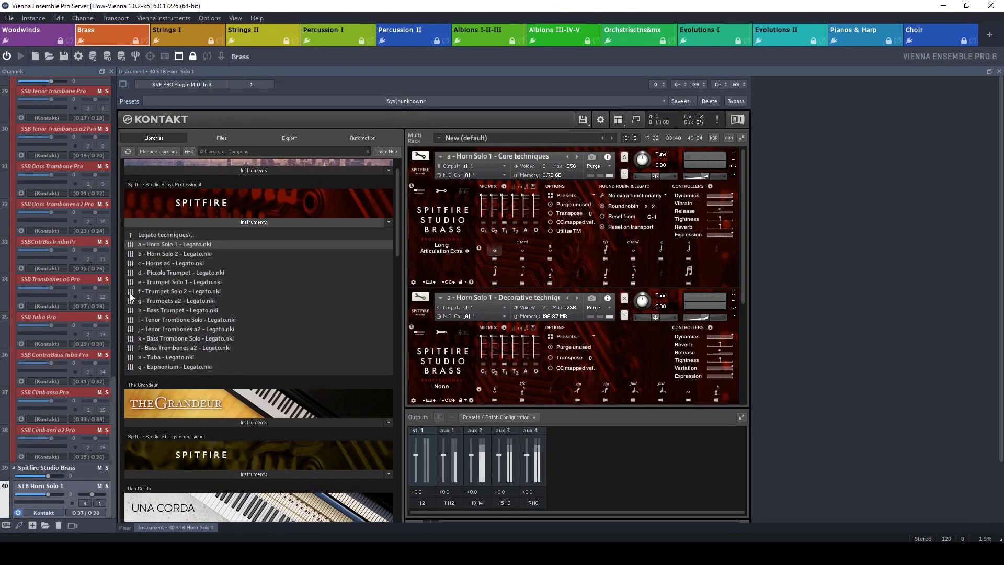
pyautogui.scroll(1, 211, 262)
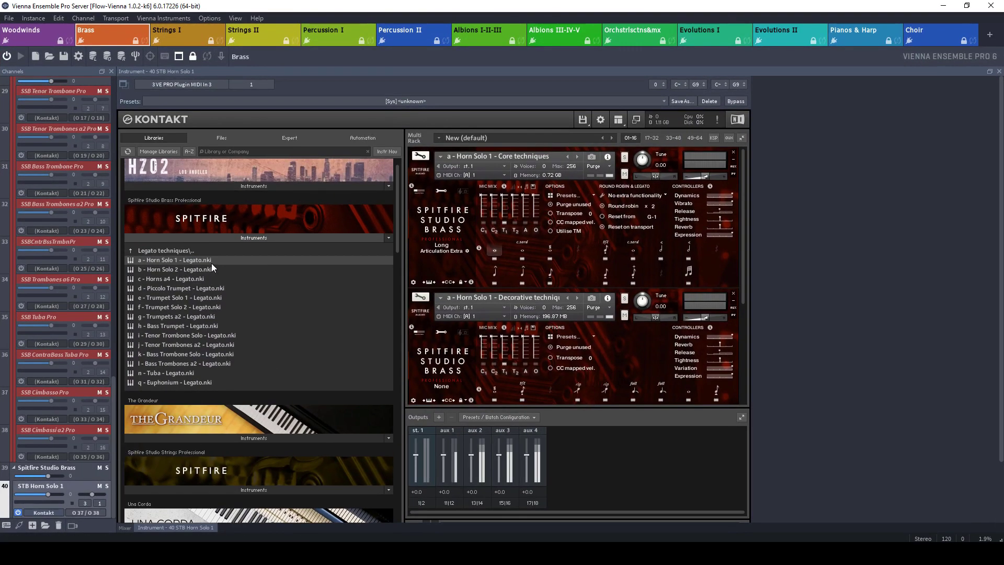
# Step: Leave the Legato techniques folder and examine the main Spitfire Studio Brass Professional patches in Kontakt's library list
pyautogui.scroll(-1, 280, 269)
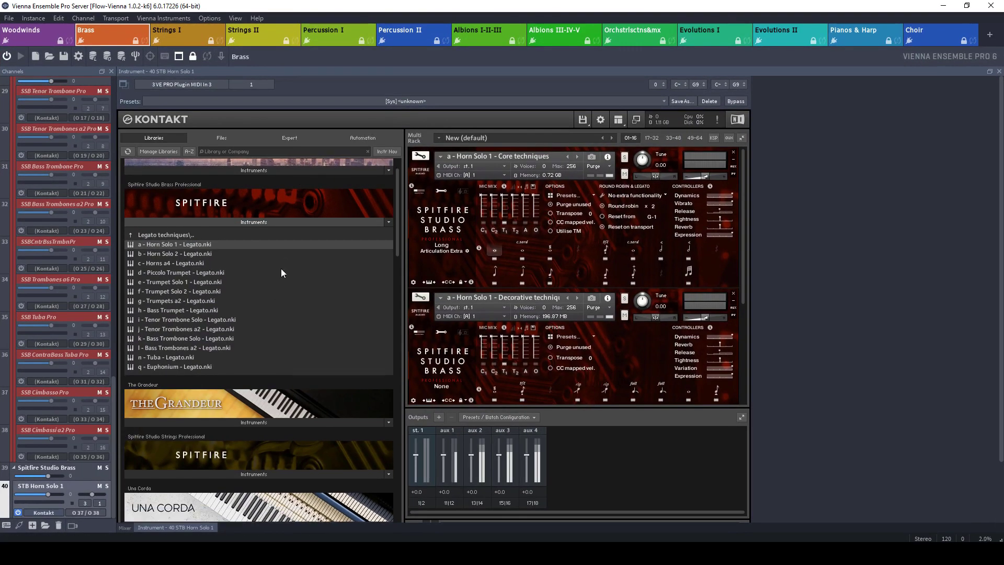
pyautogui.click(168, 234)
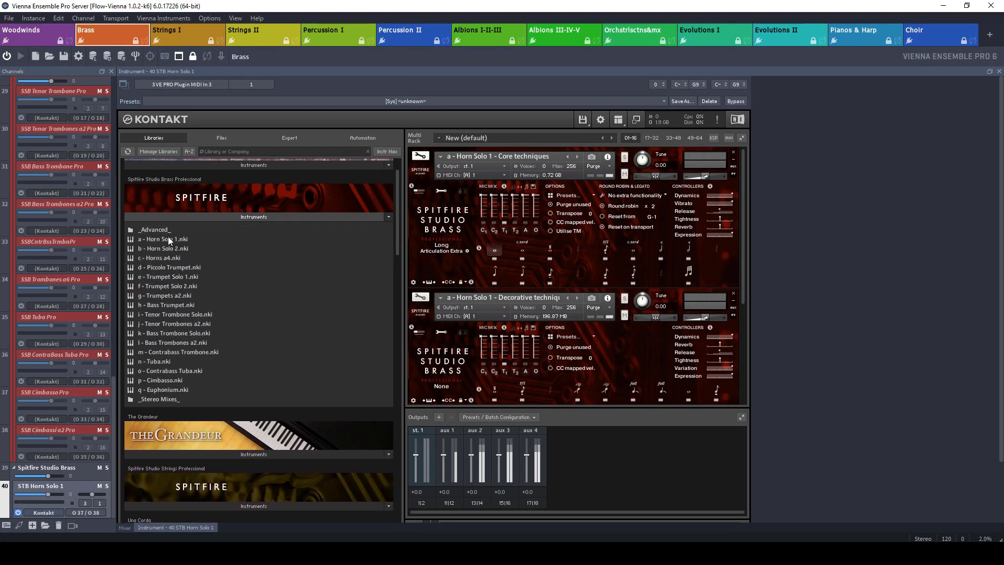
pyautogui.click(167, 238)
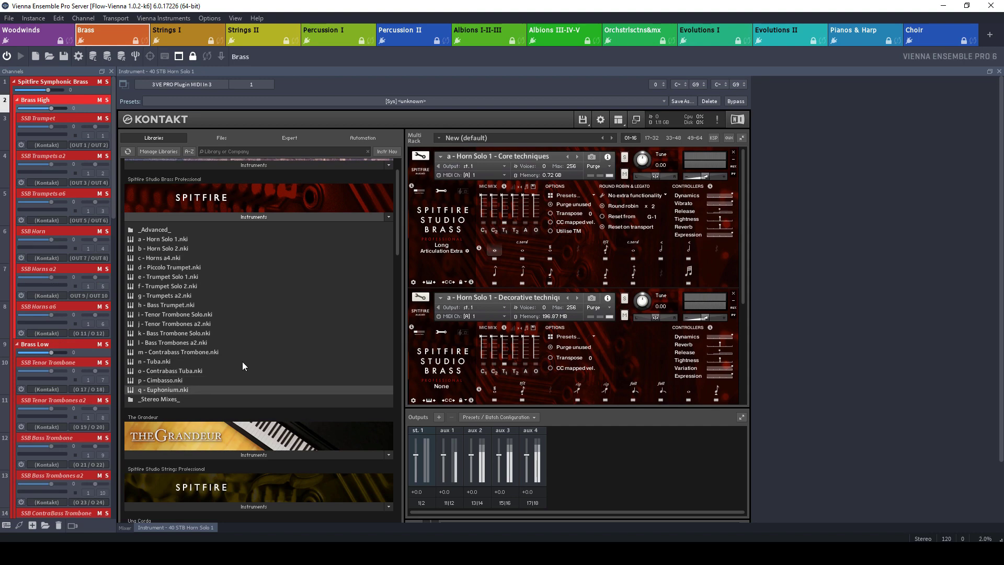
# Step: Minimize Vienna Ensemble Pro, maximize the Lemur Editor and resize its panes to enlarge the Lemur canvas and widen the Project tree
pyautogui.click(943, 6)
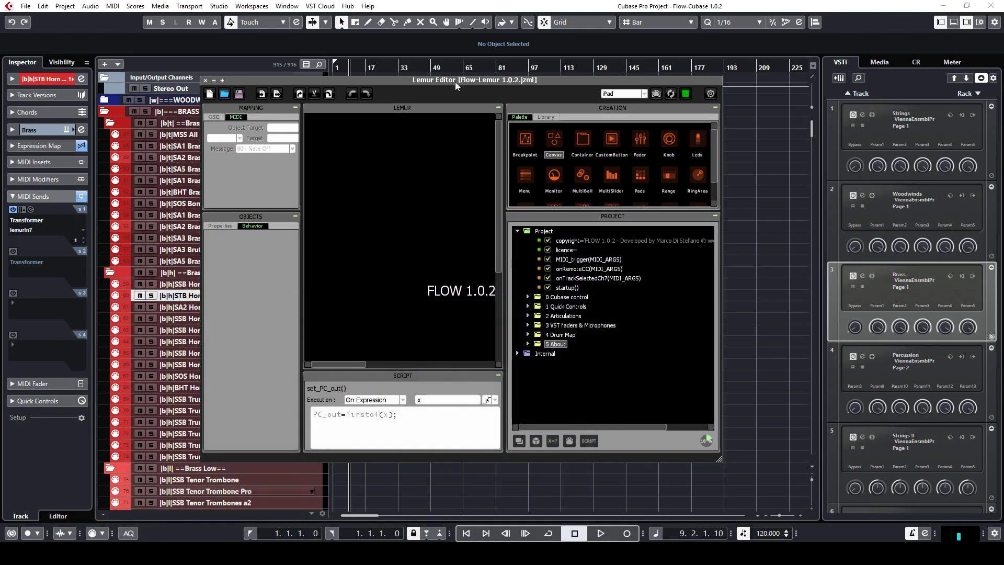
pyautogui.moveTo(455, 82); pyautogui.dragTo(314, 32)
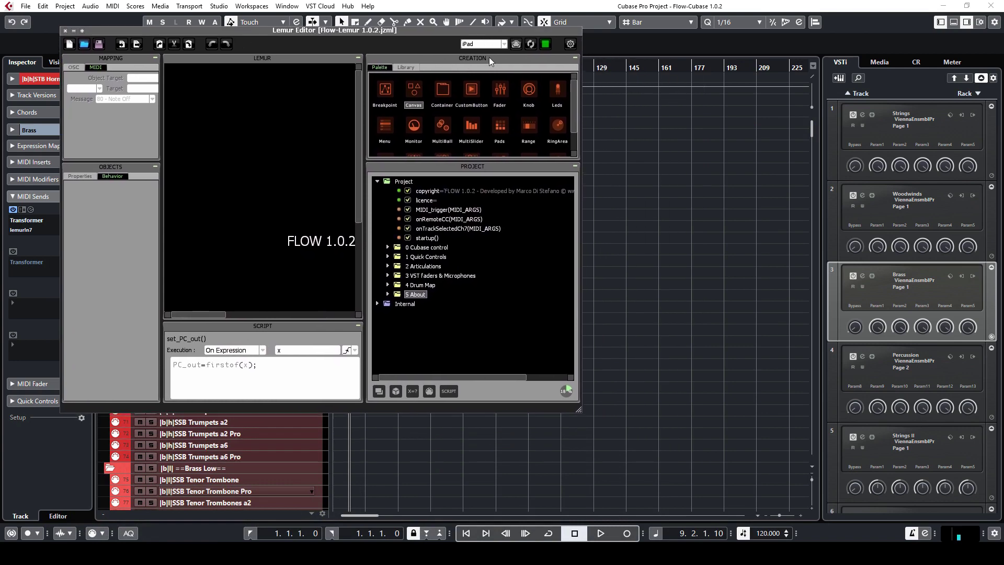
pyautogui.click(81, 31)
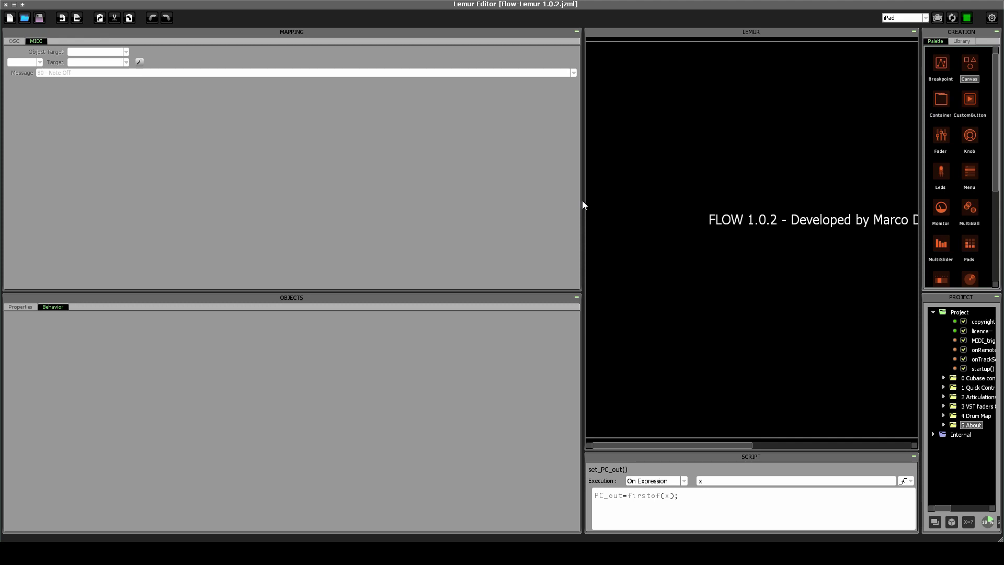
pyautogui.moveTo(581, 204); pyautogui.dragTo(130, 203)
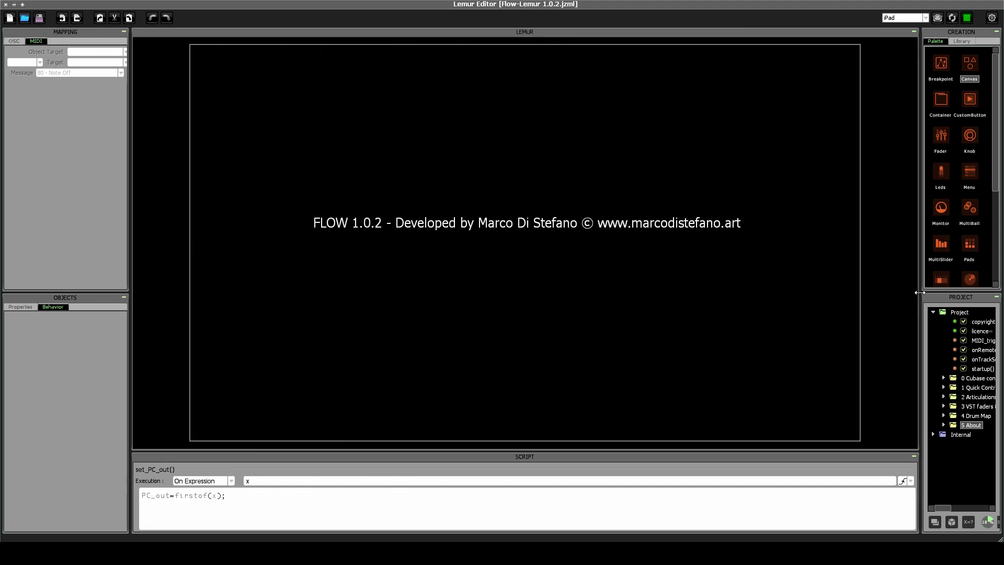
pyautogui.moveTo(916, 297); pyautogui.dragTo(763, 297)
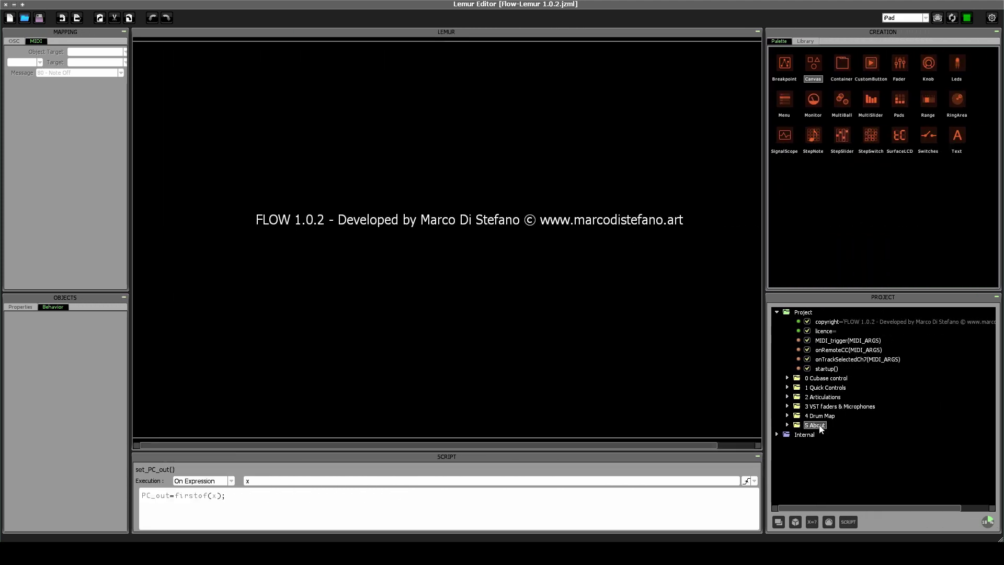
# Step: Expand the i container under 5 About, examine the instrument entries of in7_ch01 through _125ac, and collapse in7_ch01 again
pyautogui.click(787, 425)
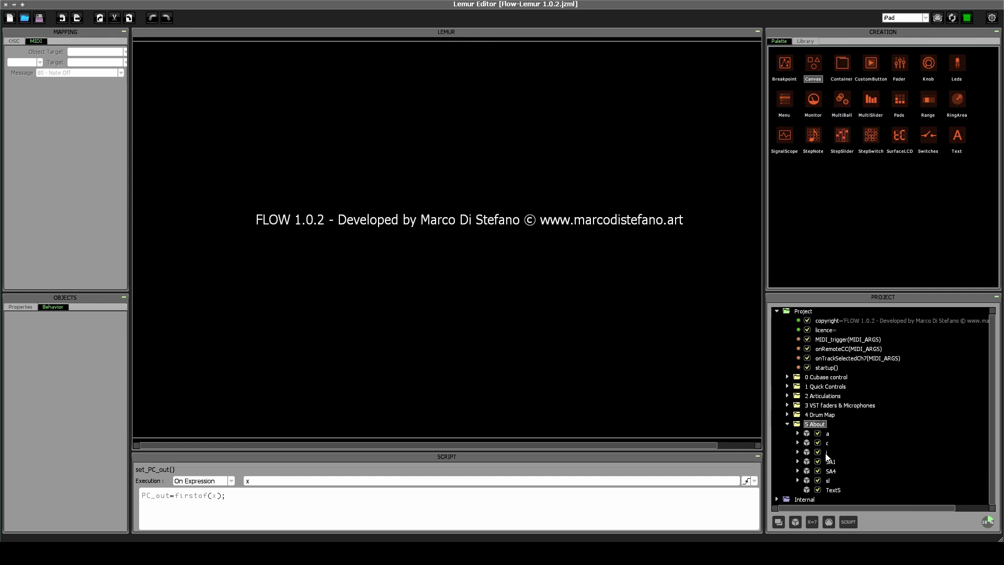
pyautogui.click(797, 452)
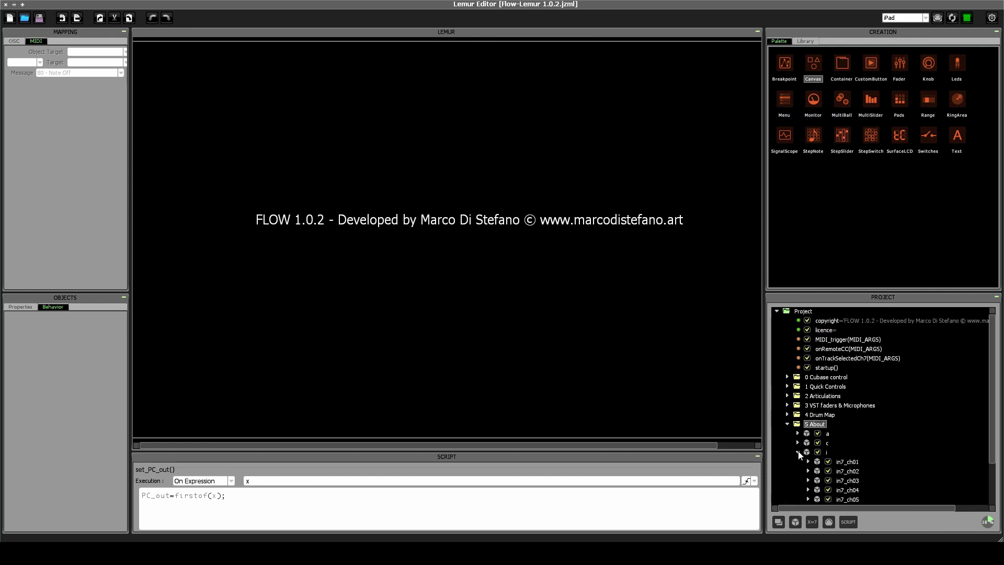
pyautogui.scroll(-2, 806, 429)
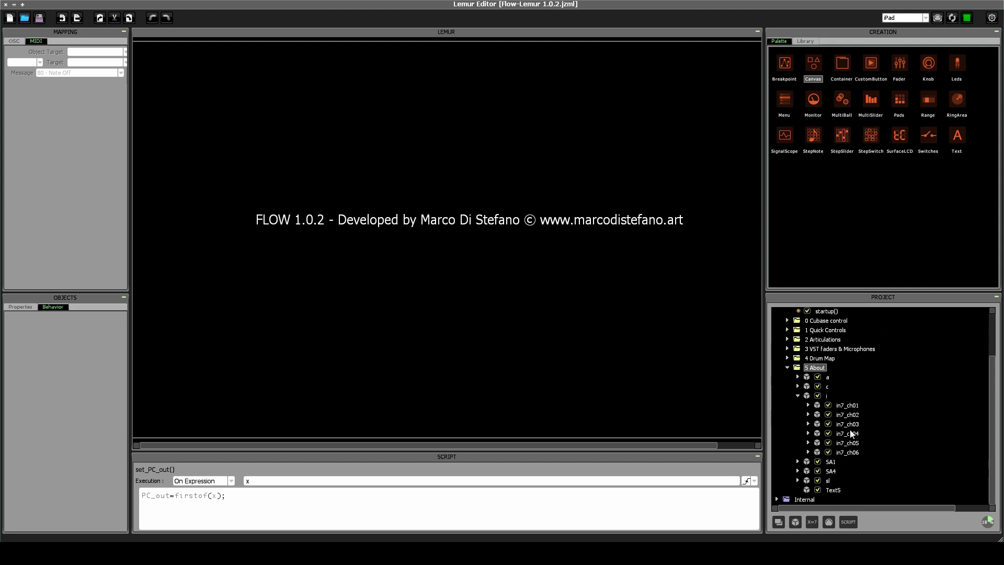
pyautogui.click(807, 405)
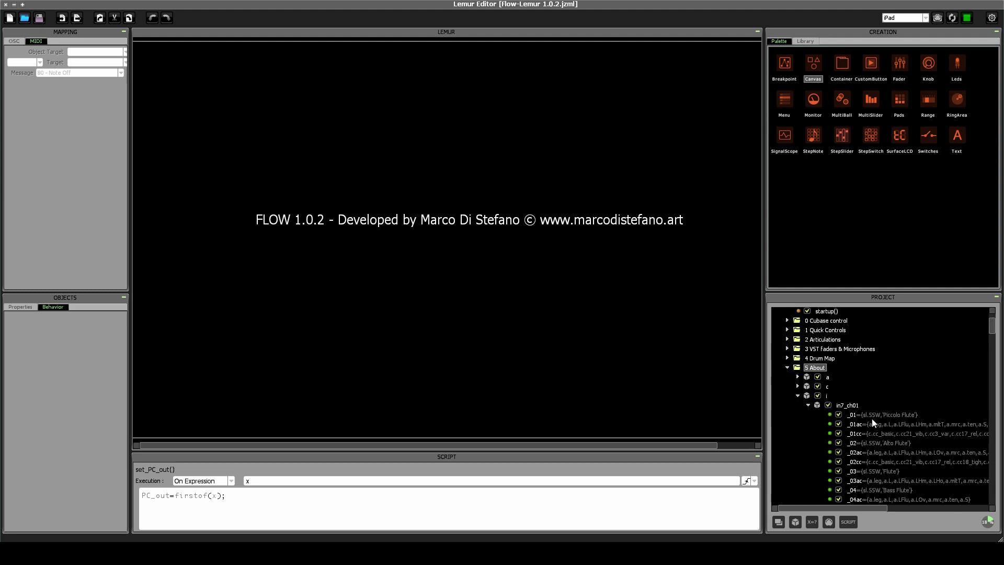
pyautogui.scroll(-5, 871, 418)
pyautogui.scroll(-20, 871, 421)
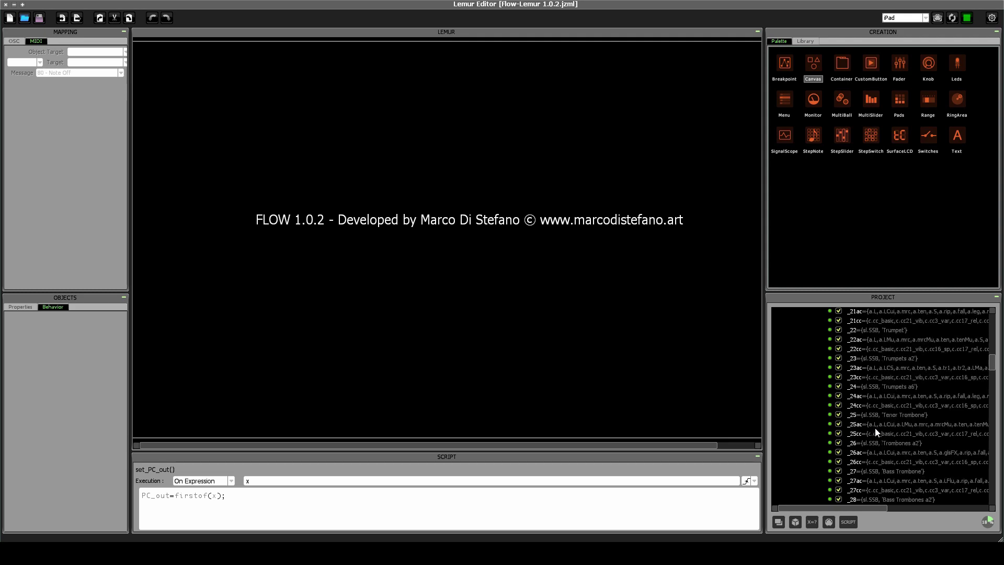
pyautogui.scroll(-20, 884, 450)
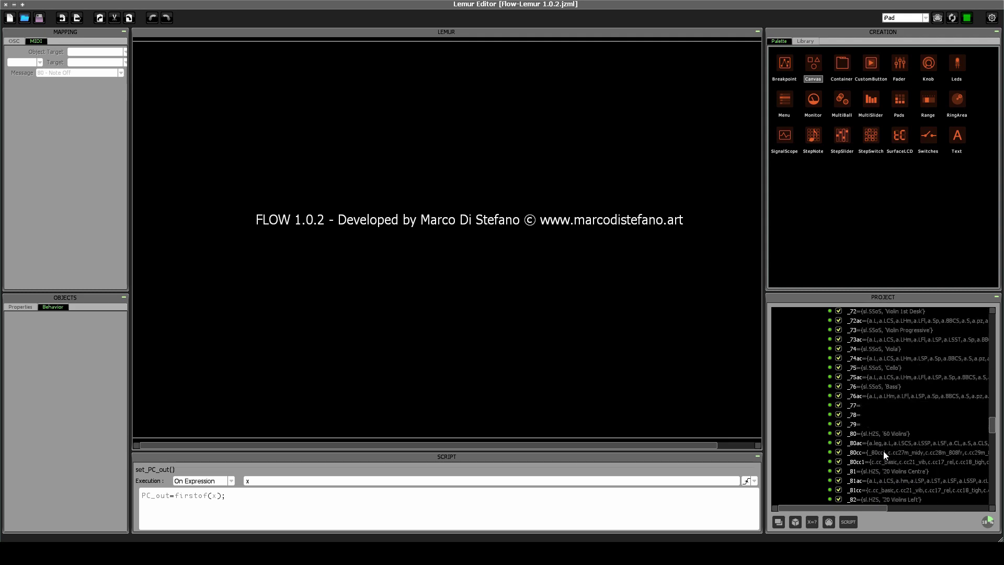
pyautogui.scroll(-20, 893, 458)
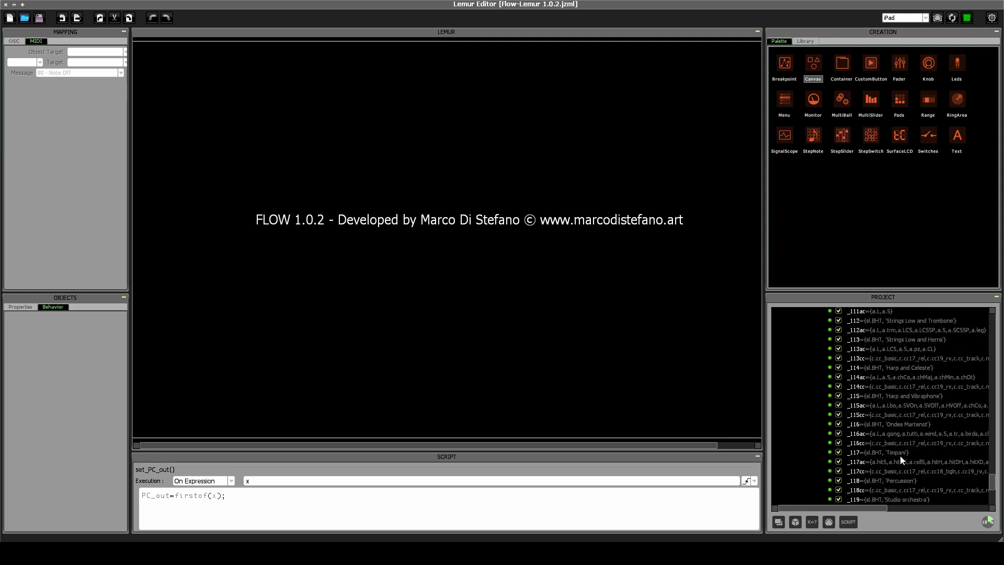
pyautogui.click(899, 387)
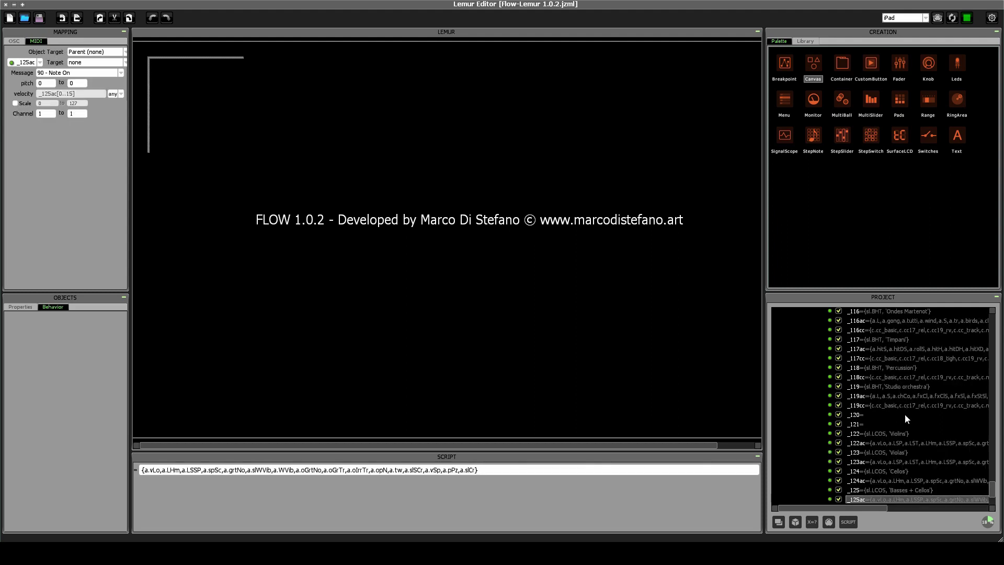
pyautogui.press('Left')
pyautogui.press('Left')
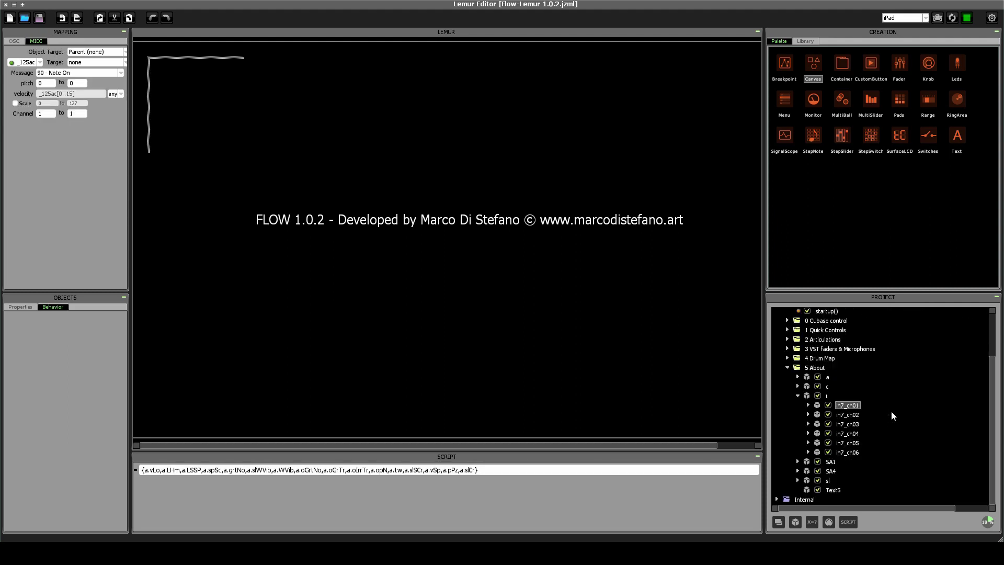
# Step: Expand in7_ch06 and examine its instrument entries down to the last numbered one
pyautogui.click(808, 451)
pyautogui.scroll(-5, 864, 422)
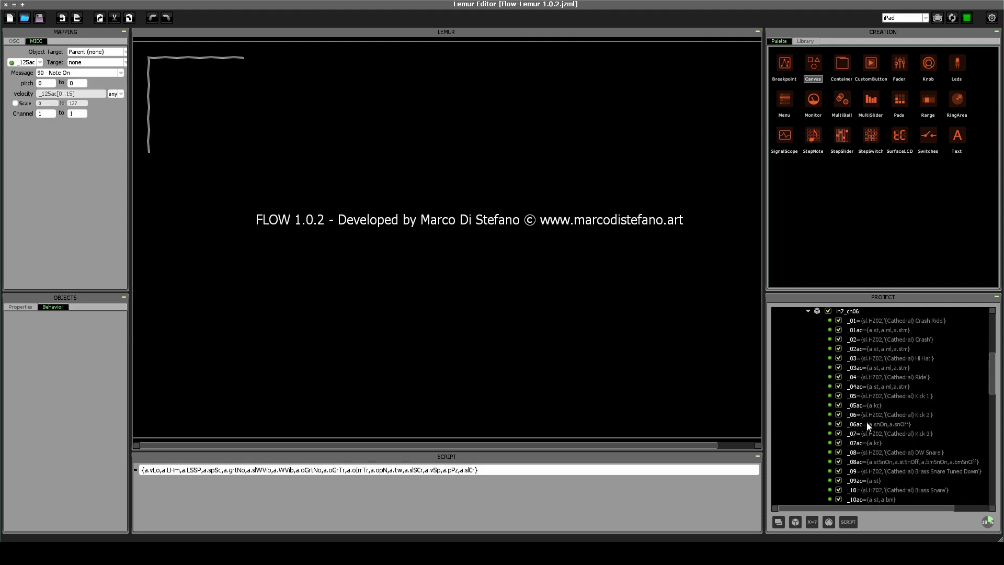
pyautogui.scroll(-20, 867, 422)
pyautogui.click(883, 452)
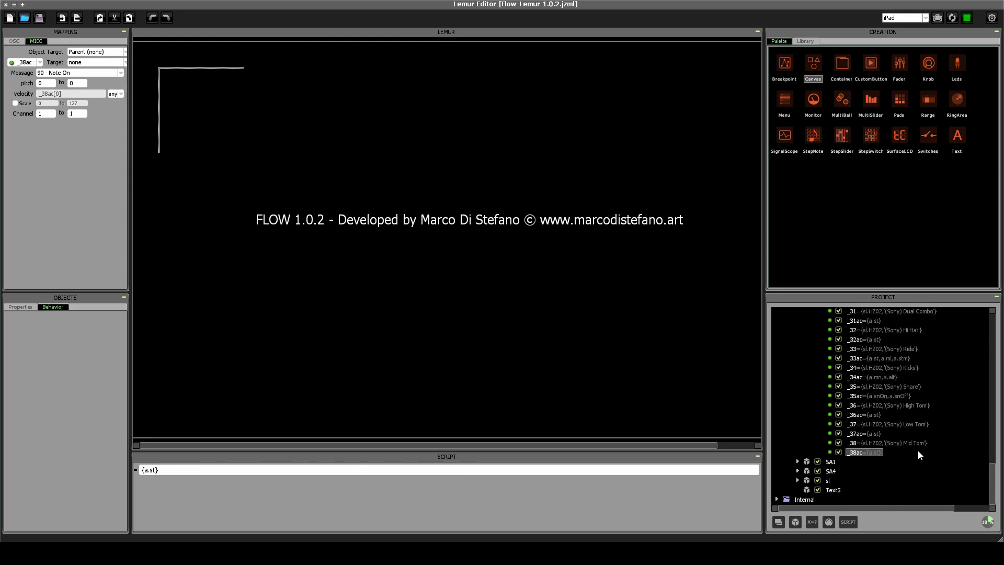
pyautogui.scroll(20, 904, 431)
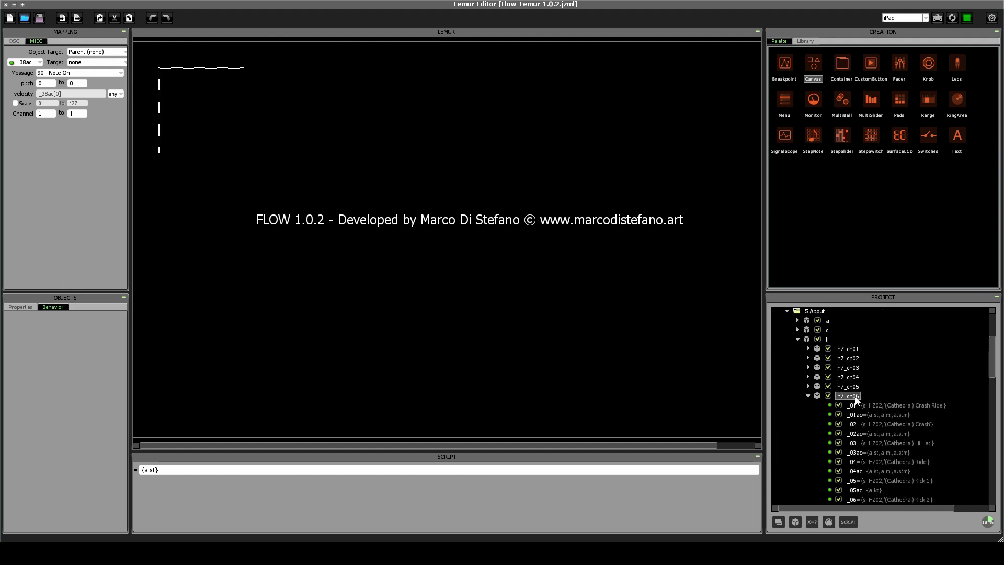
pyautogui.scroll(-10, 862, 406)
pyautogui.scroll(-12, 861, 406)
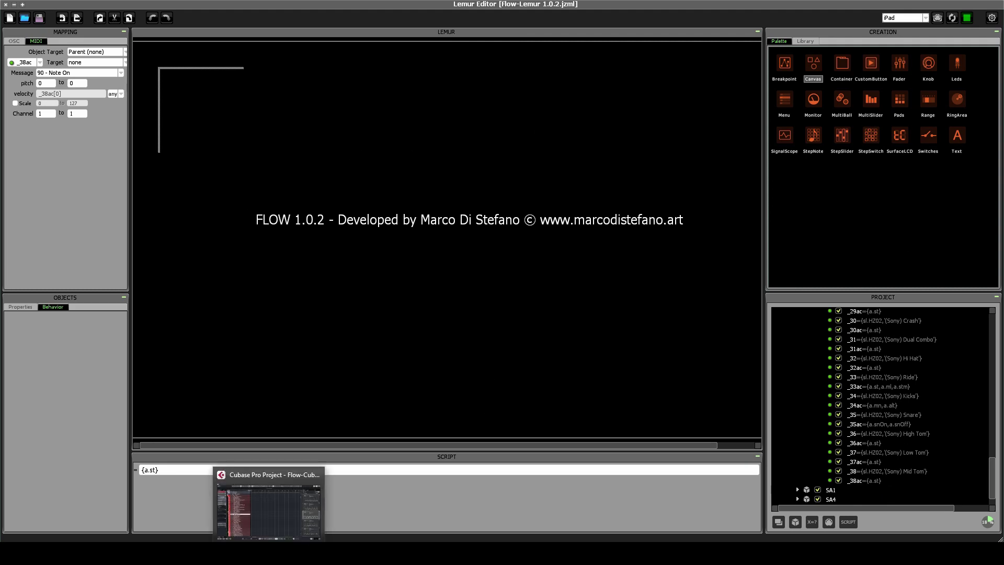
# Step: In Cubase, set STB Horn solo 1's MIDI send to channel 6 and its Transformer's Value 1 action to 39
pyautogui.click(269, 553)
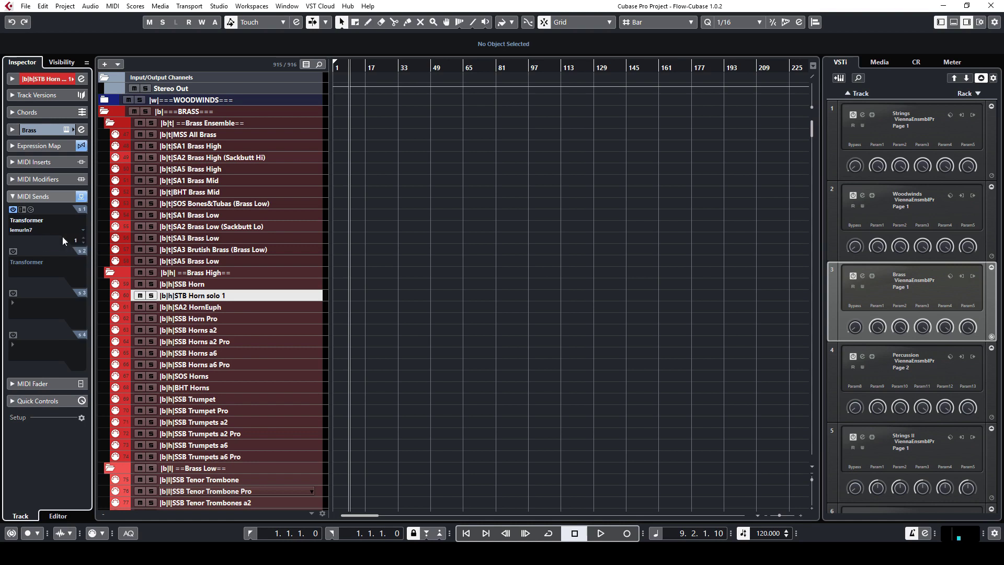
pyautogui.click(84, 243)
pyautogui.click(30, 210)
pyautogui.click(512, 322)
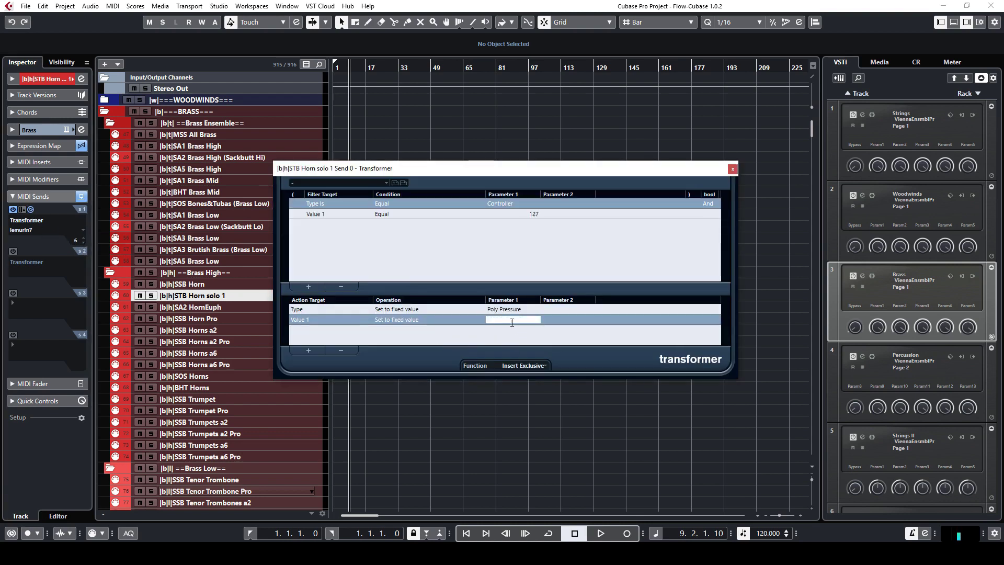
pyautogui.write('39')
pyautogui.press('Return')
pyautogui.click(732, 170)
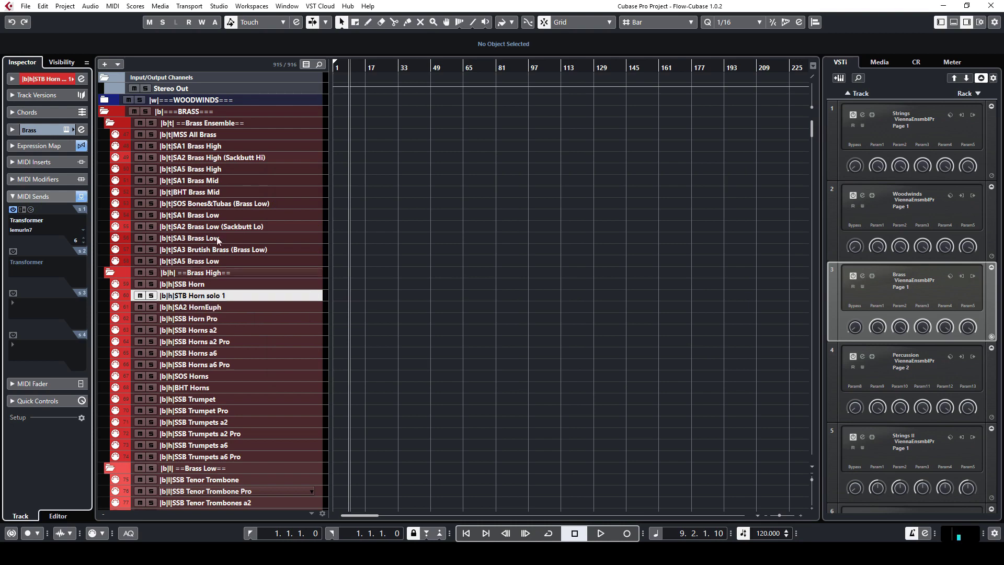
# Step: Return to the Lemur Editor and expand the sl container below the in7_ch06 entries
pyautogui.click(25, 6)
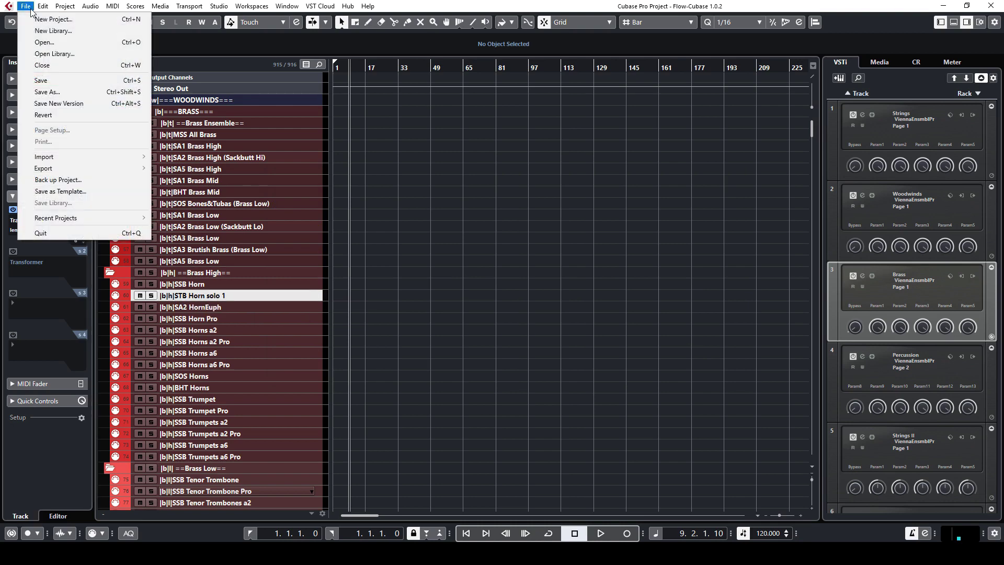
pyautogui.click(44, 65)
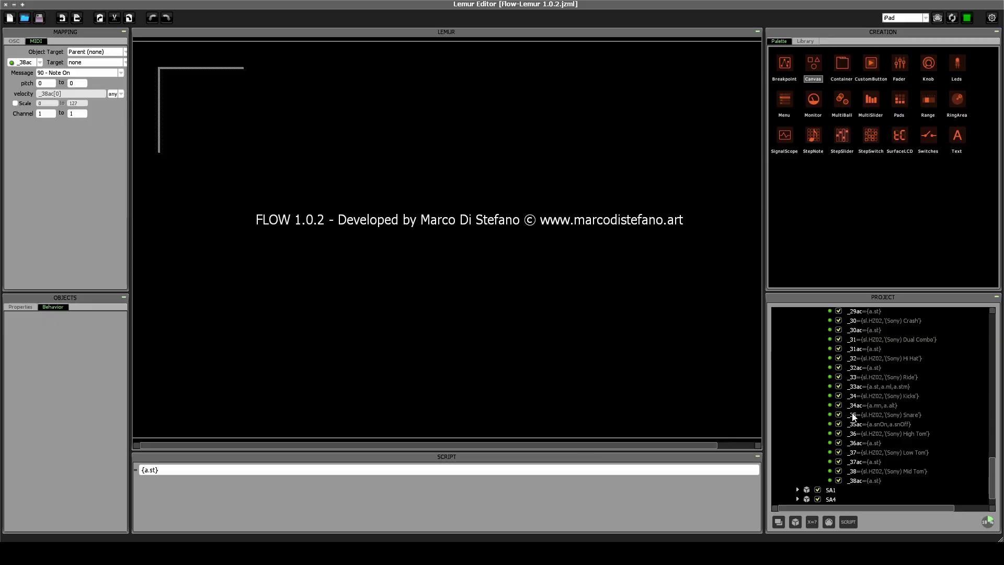
pyautogui.scroll(15, 852, 418)
pyautogui.scroll(-16, 851, 419)
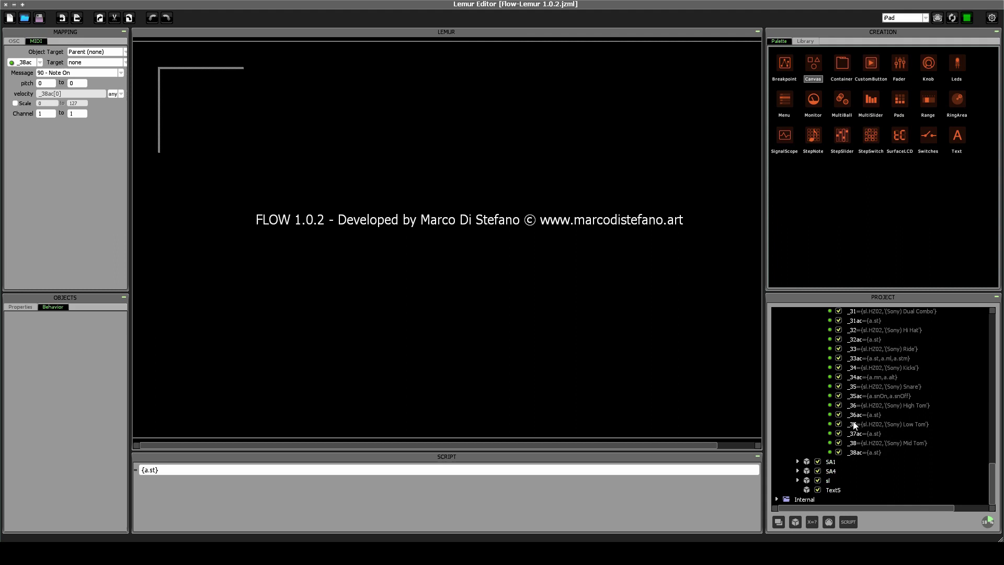
pyautogui.click(797, 480)
pyautogui.scroll(-4, 840, 441)
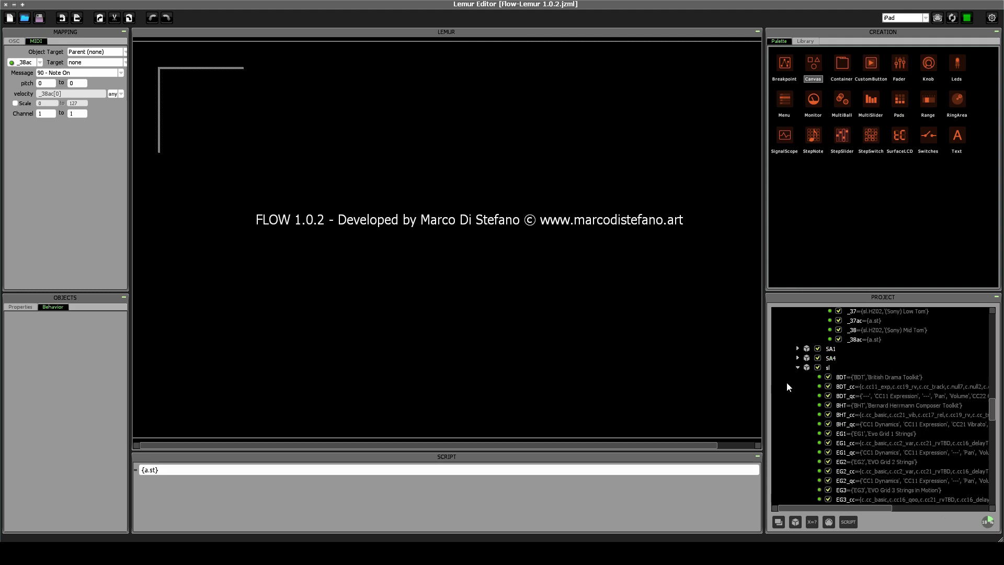
# Step: Enlarge the Project pane vertically and inspect the library definitions in sl, including the quick control names in SSB_qc
pyautogui.moveTo(822, 292); pyautogui.dragTo(843, 176)
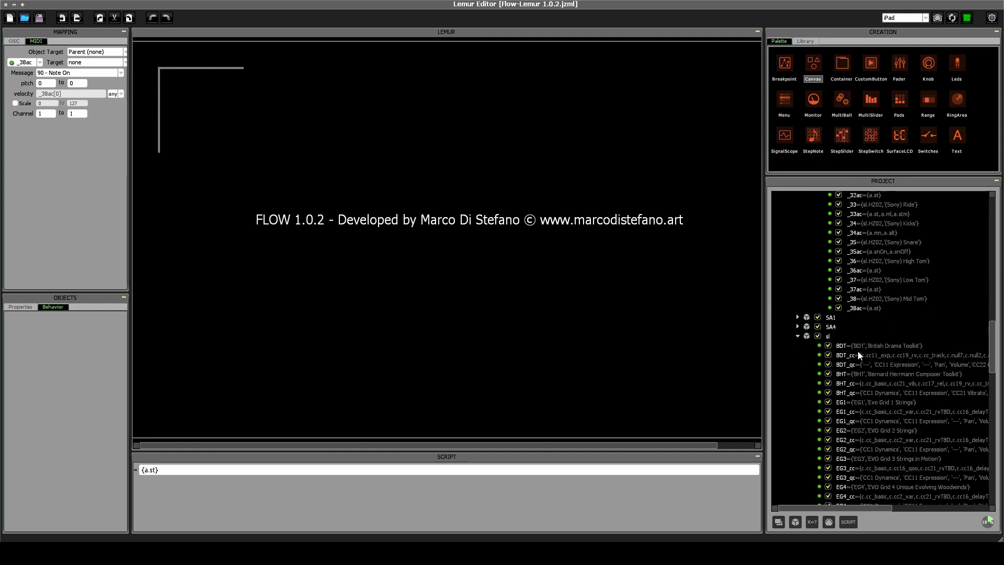
pyautogui.scroll(-10, 858, 350)
pyautogui.scroll(-12, 857, 356)
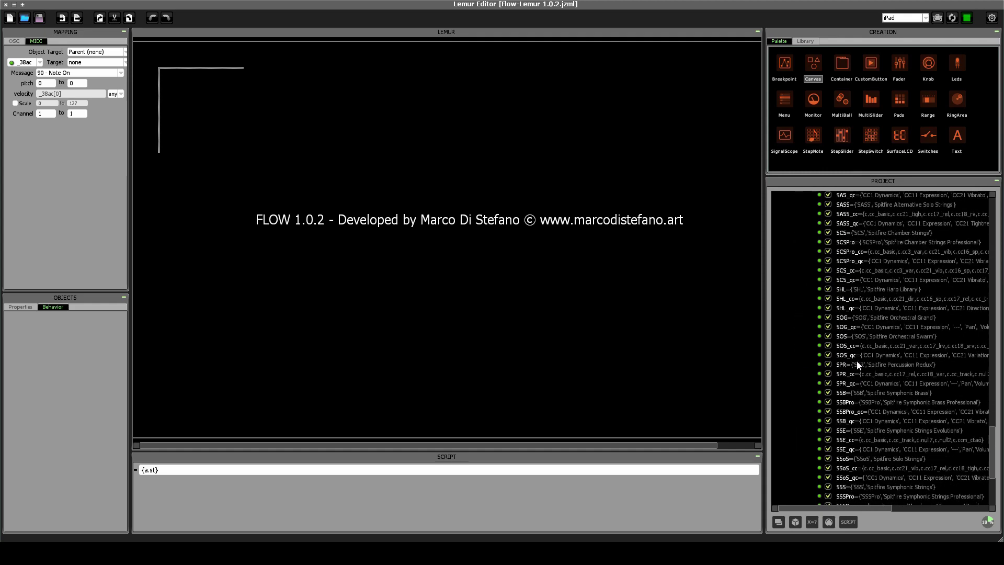
pyautogui.click(850, 422)
pyautogui.scroll(20, 860, 392)
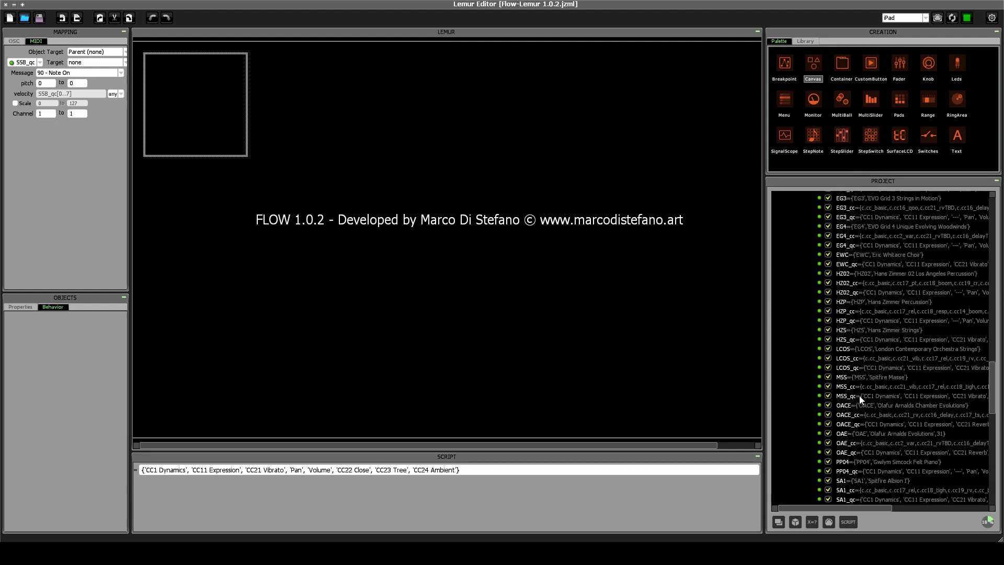
# Step: Create an expression named STB in the sl container
pyautogui.click(828, 359)
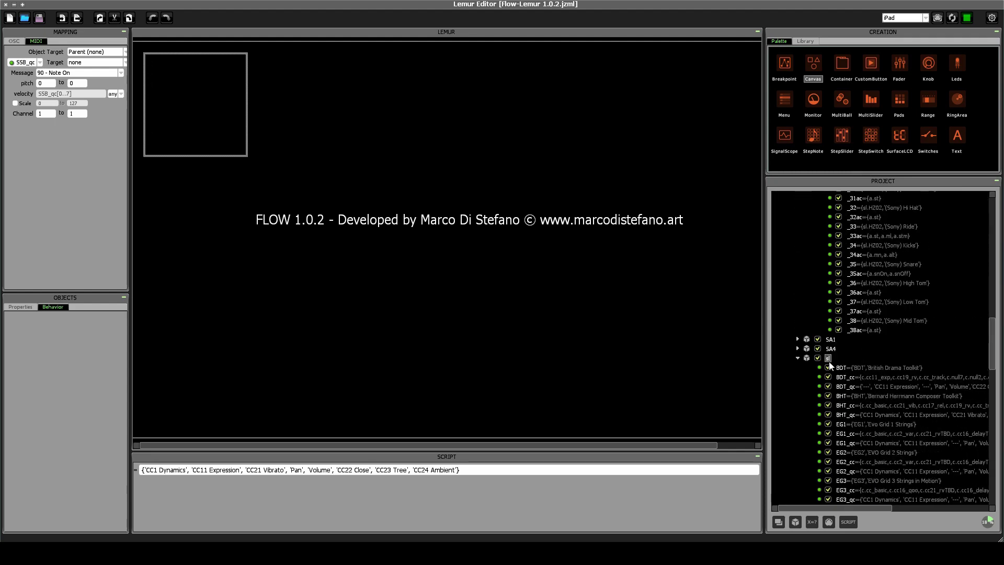
pyautogui.click(811, 521)
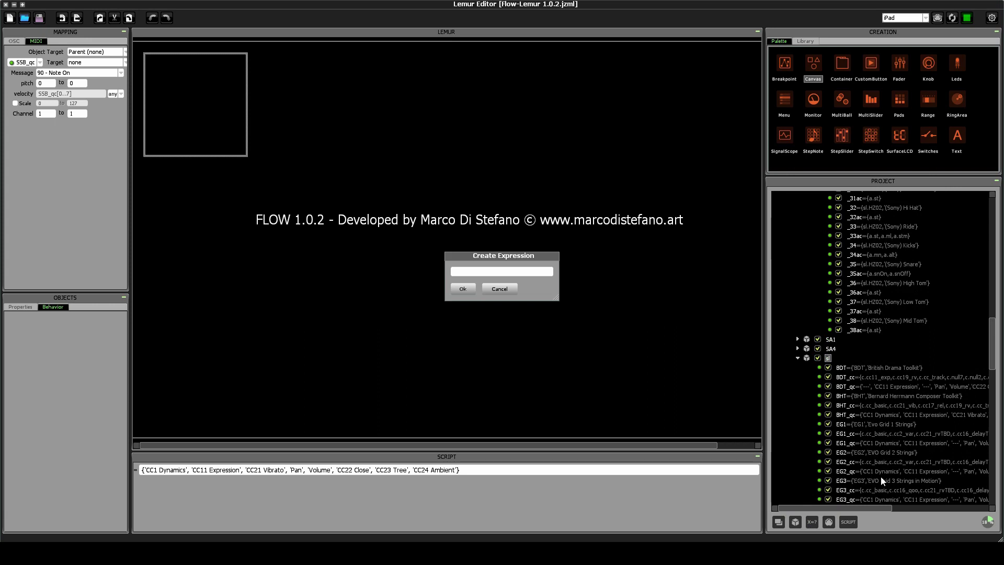
pyautogui.write('STB')
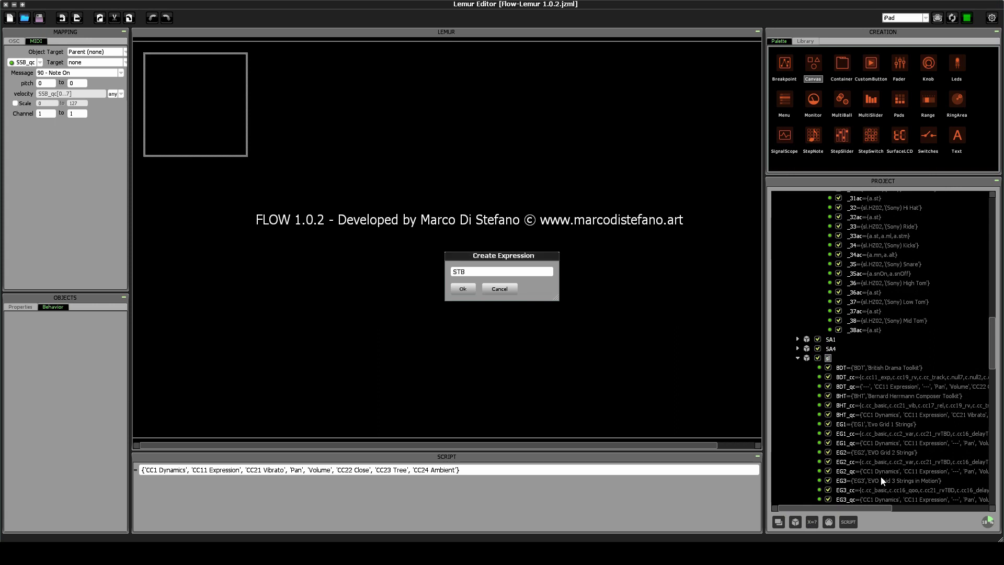
pyautogui.press('Return')
pyautogui.scroll(-1, 925, 475)
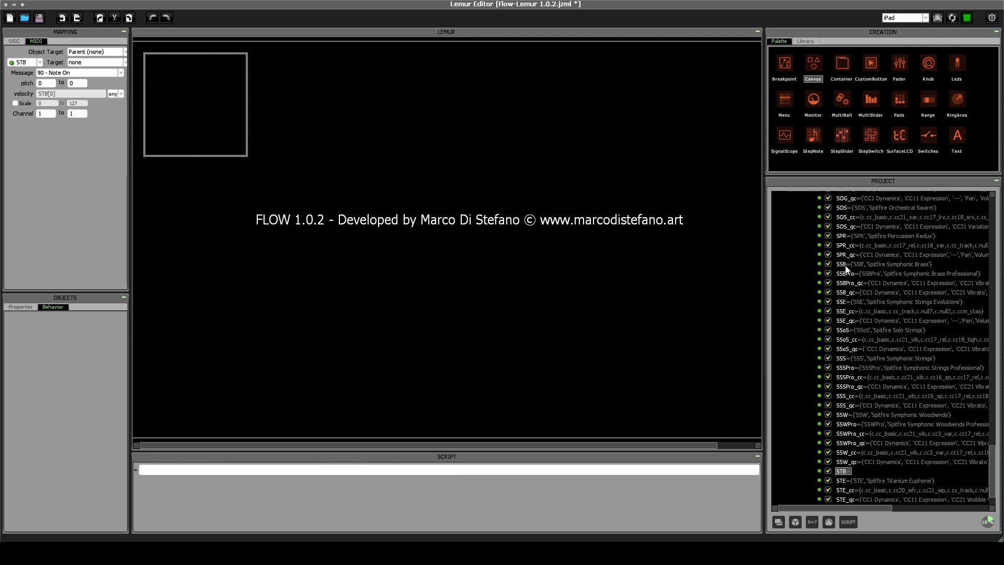
# Step: Delete the STB expression from the sl container and create an expression named STBPro there instead
pyautogui.scroll(-2, 846, 462)
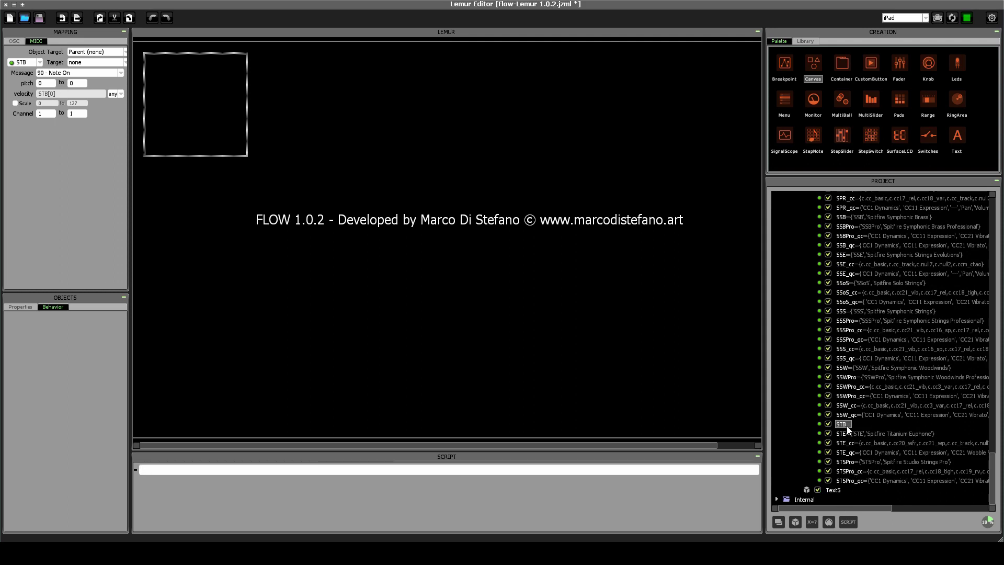
pyautogui.press('Delete')
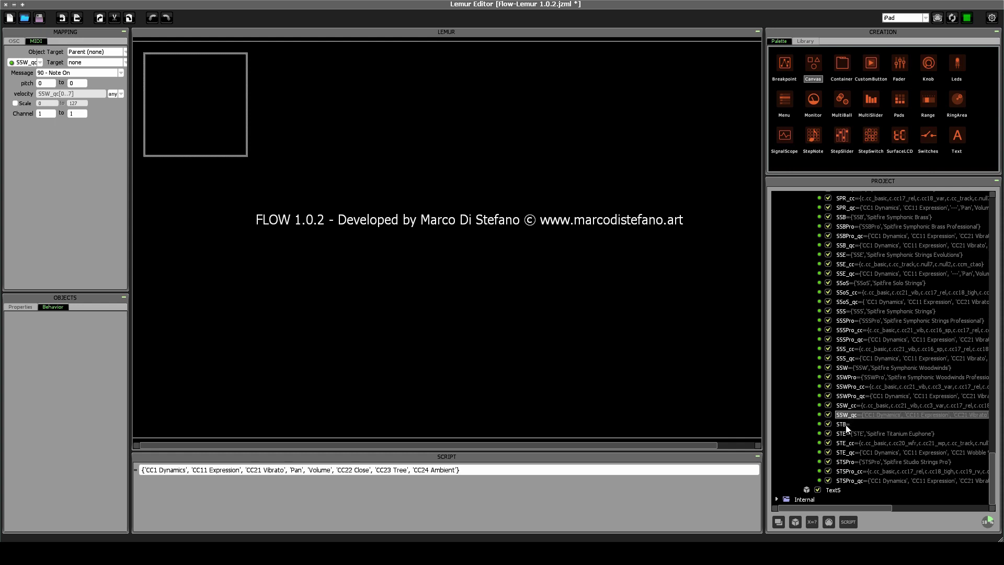
pyautogui.press('Down')
pyautogui.click(812, 522)
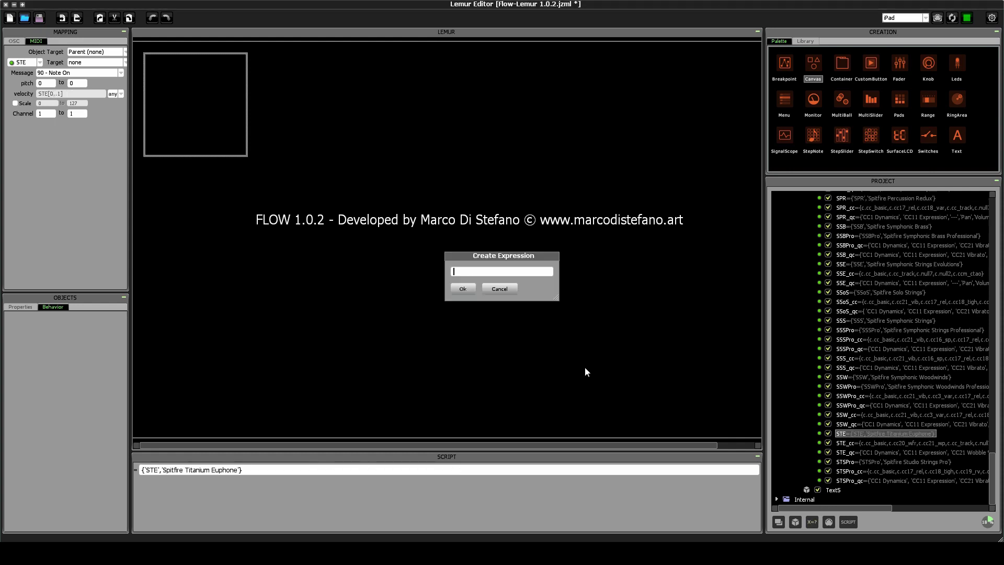
pyautogui.write('STBPro')
pyautogui.click(466, 285)
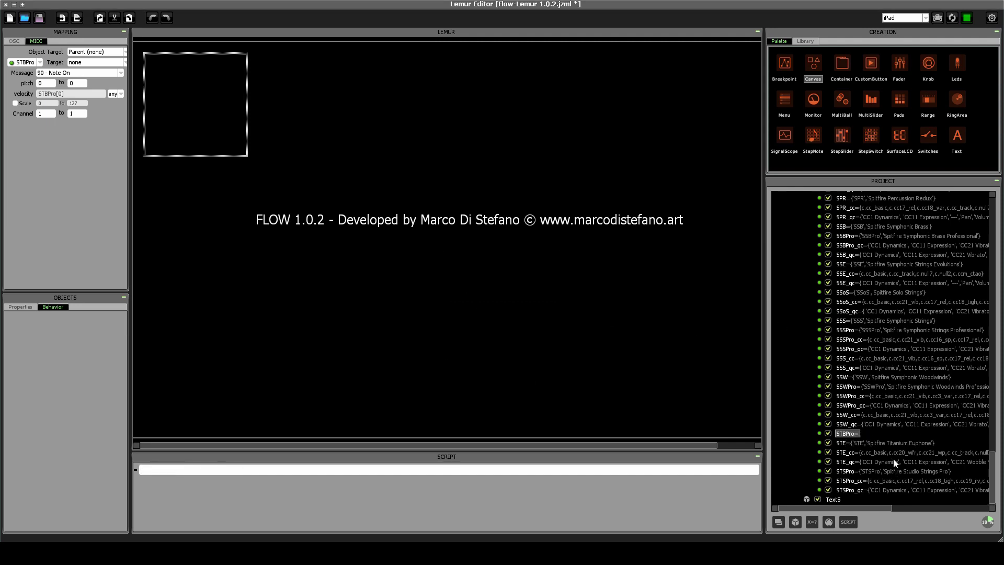
# Step: Start the STBPro definition as a list in curly braces with 'STBPro' as its first entry
pyautogui.scroll(1, 855, 377)
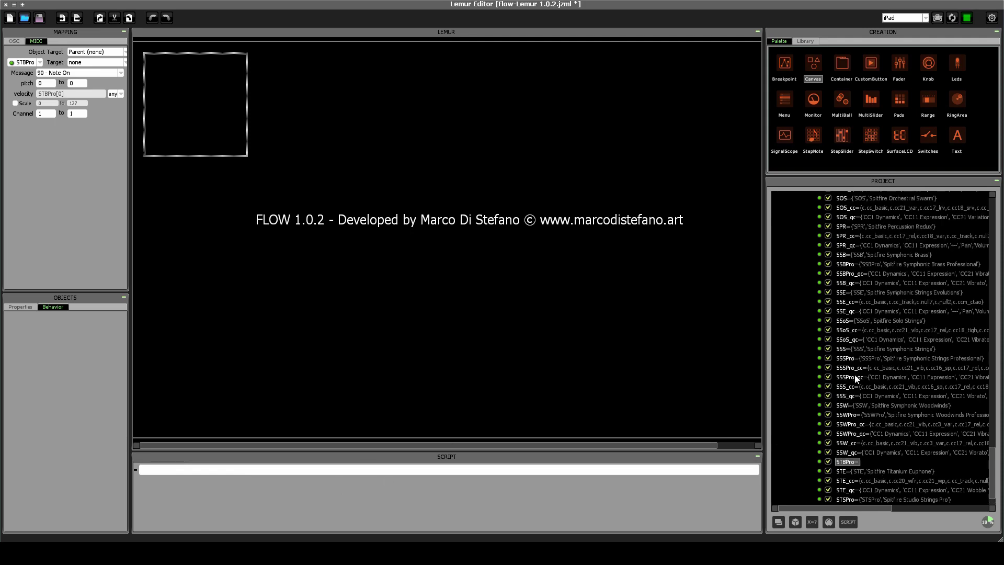
pyautogui.scroll(20, 855, 377)
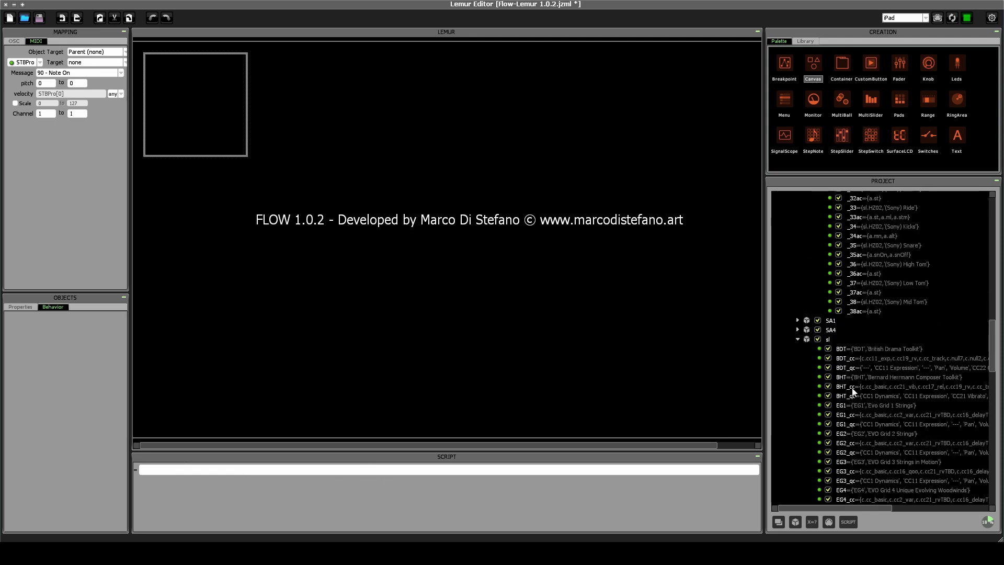
pyautogui.scroll(-15, 853, 391)
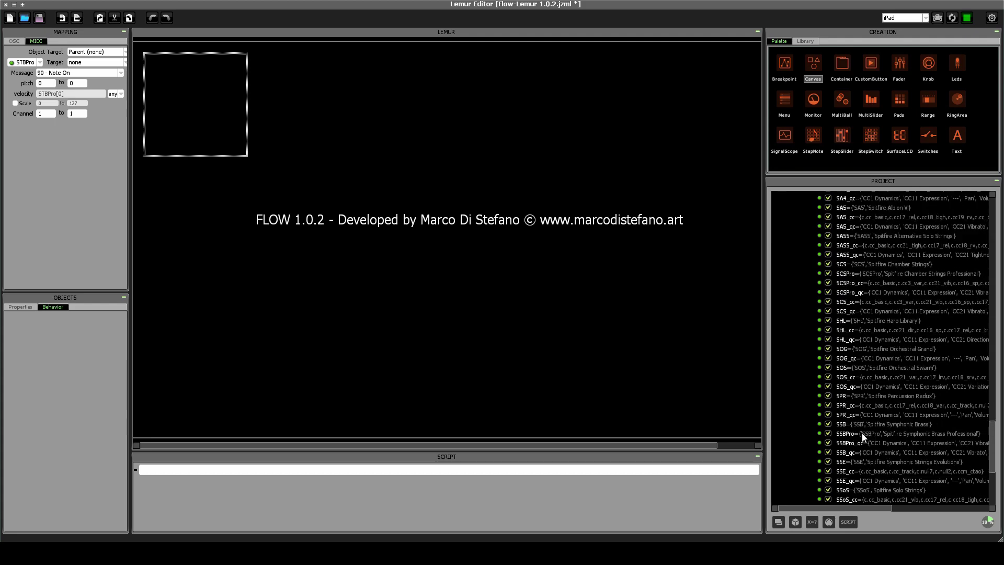
pyautogui.scroll(-7, 861, 433)
pyautogui.click(860, 425)
pyautogui.click(291, 469)
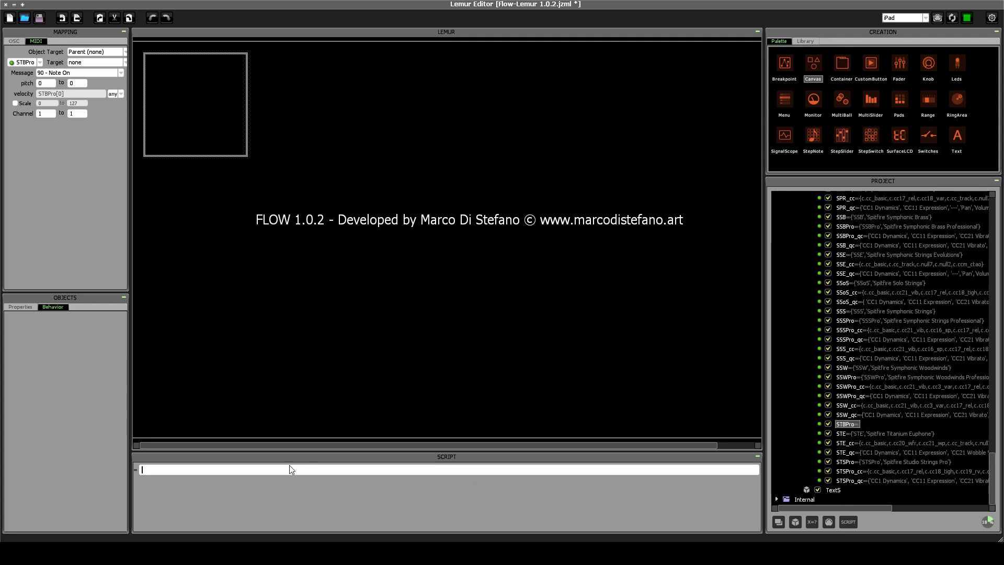
pyautogui.write('{}')
pyautogui.press('Left')
pyautogui.write("'")
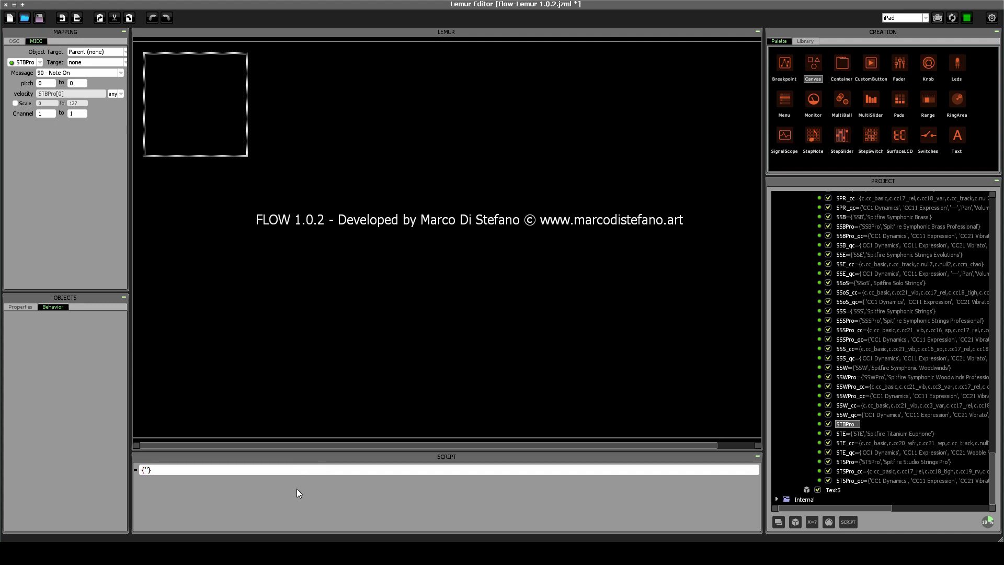
pyautogui.write('STB')
pyautogui.write("Pro'")
# Step: Add 'Spitfire Studio Brass Pro' as the second entry of the STBPro definition and apply it
pyautogui.write(", '")
pyautogui.write("'")
pyautogui.write('p')
pyautogui.write('ro')
pyautogui.press('BackSpace')
pyautogui.press('BackSpace')
pyautogui.press('BackSpace')
pyautogui.write('Spitfire Studio Brass O')
pyautogui.press('BackSpace')
pyautogui.write("Pro'")
pyautogui.press('Return')
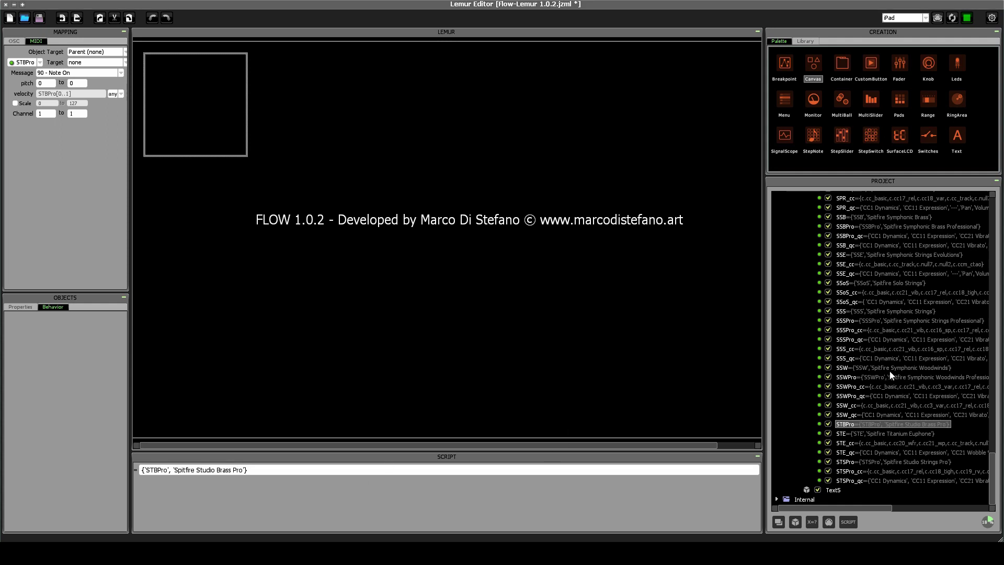
# Step: Widen the Project pane, then switch to Vienna Ensemble Pro and examine the controllers of the Horn Solo 1 patches
pyautogui.moveTo(764, 378); pyautogui.dragTo(650, 377)
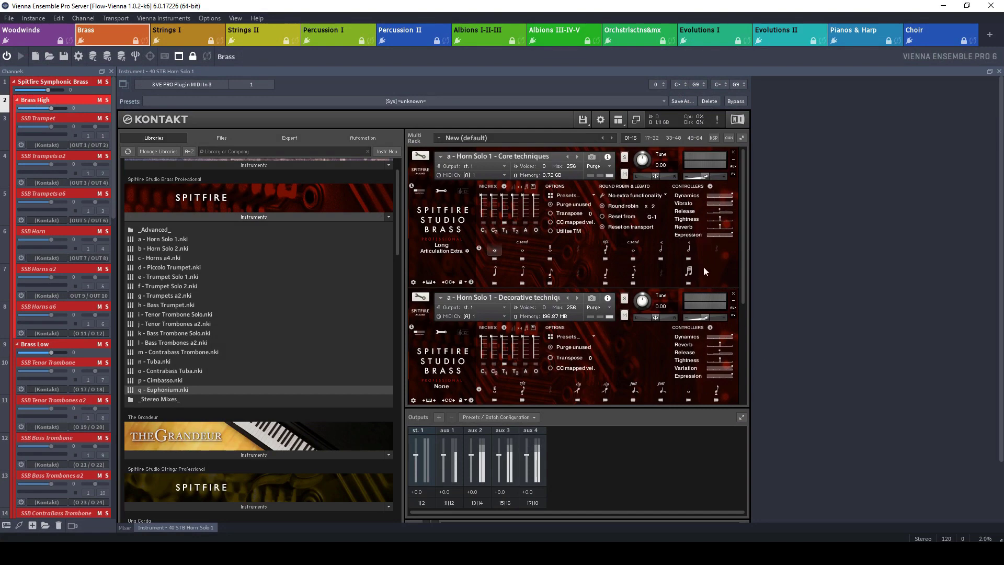
pyautogui.scroll(-1, 674, 289)
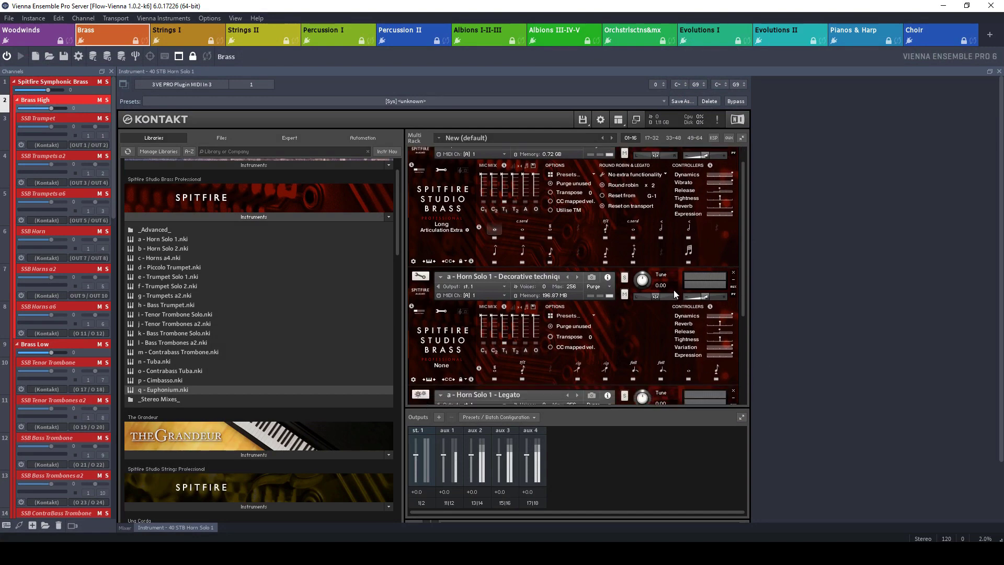
pyautogui.moveTo(745, 274); pyautogui.dragTo(741, 215)
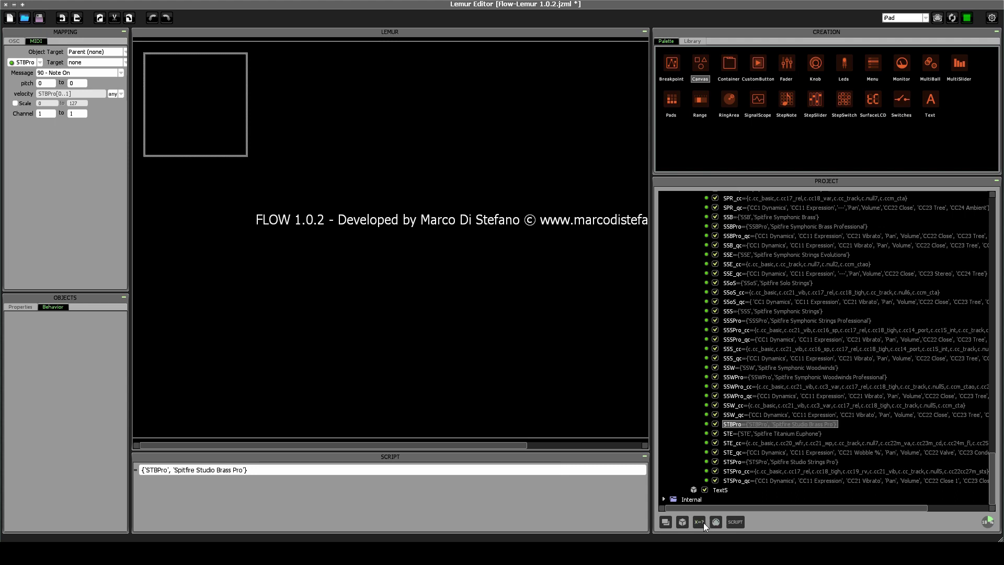
# Step: In the Lemur Editor, create an expression named STBPro_cc in the sl container and give it empty curly braces
pyautogui.click(699, 521)
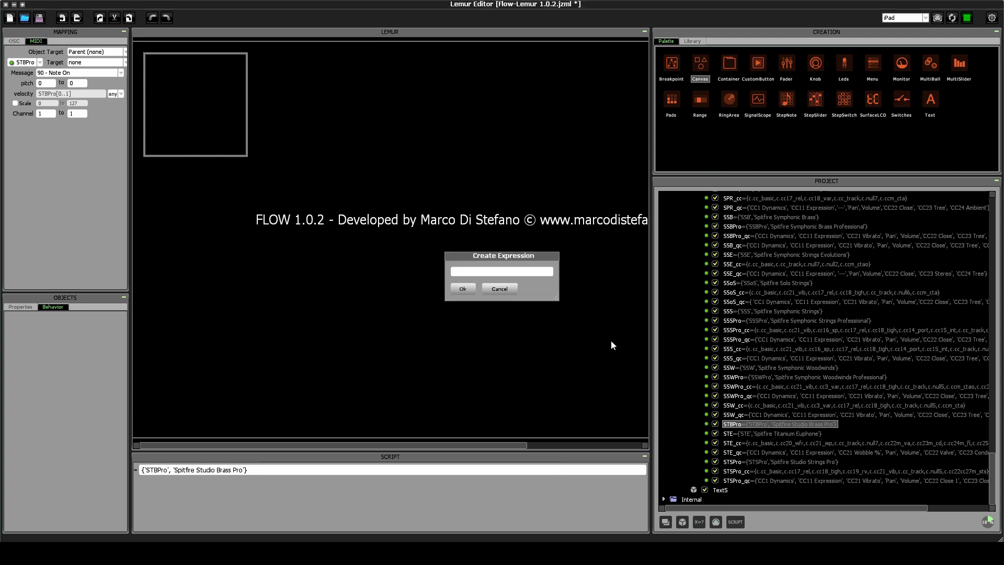
pyautogui.write('STBPro_cc')
pyautogui.press('Return')
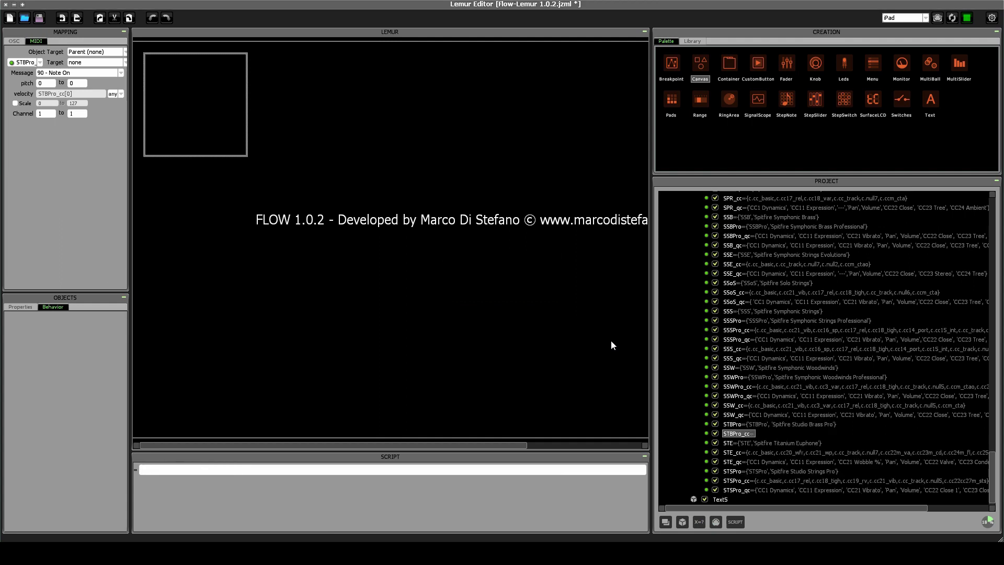
pyautogui.write('{}')
# Step: Widen the Project pane further, expand the c container under 5 About and examine its controller definitions
pyautogui.press('super+Tab')
pyautogui.moveTo(650, 417); pyautogui.dragTo(601, 413)
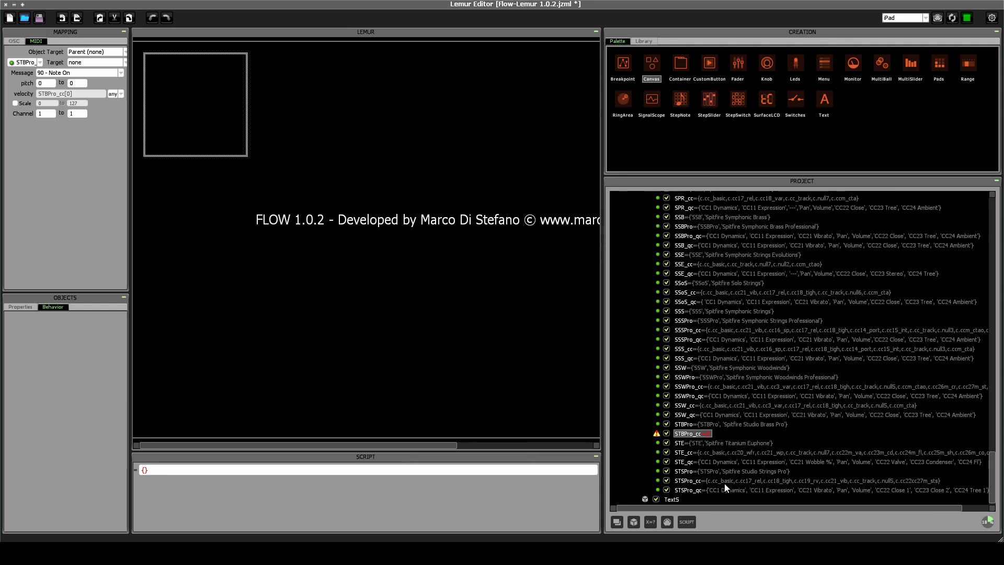
pyautogui.scroll(15, 695, 398)
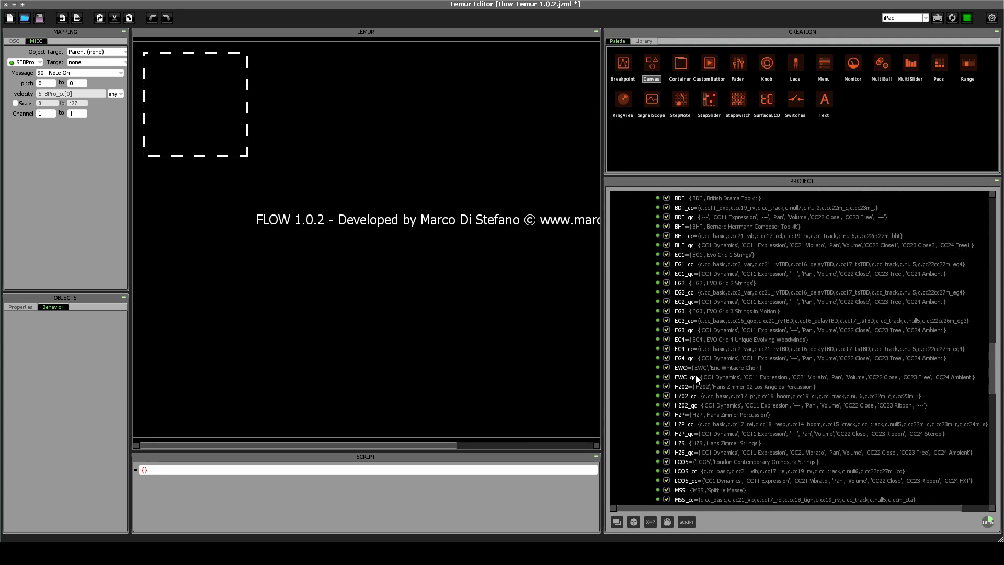
pyautogui.scroll(10, 696, 378)
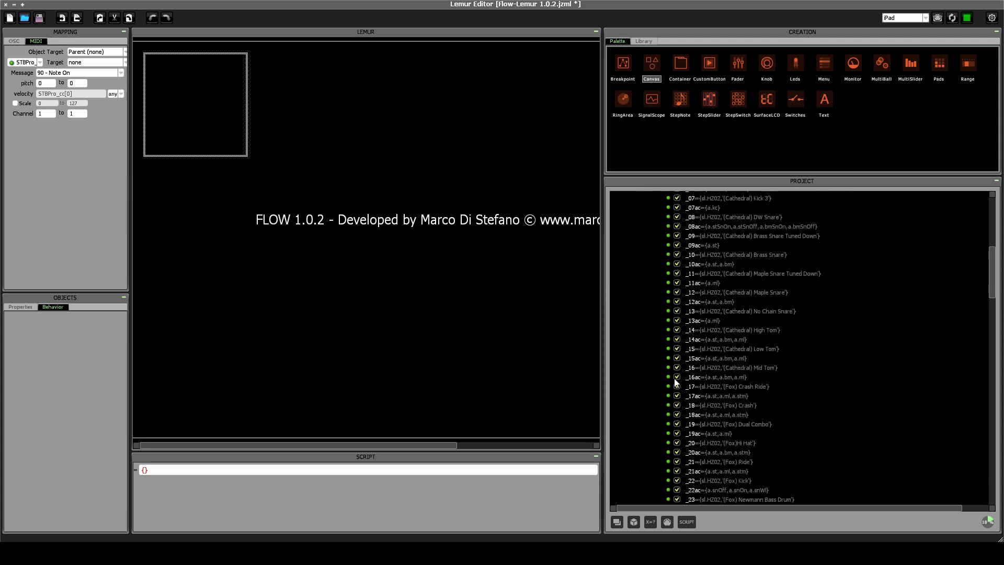
pyautogui.scroll(10, 674, 379)
pyautogui.click(646, 358)
pyautogui.click(636, 292)
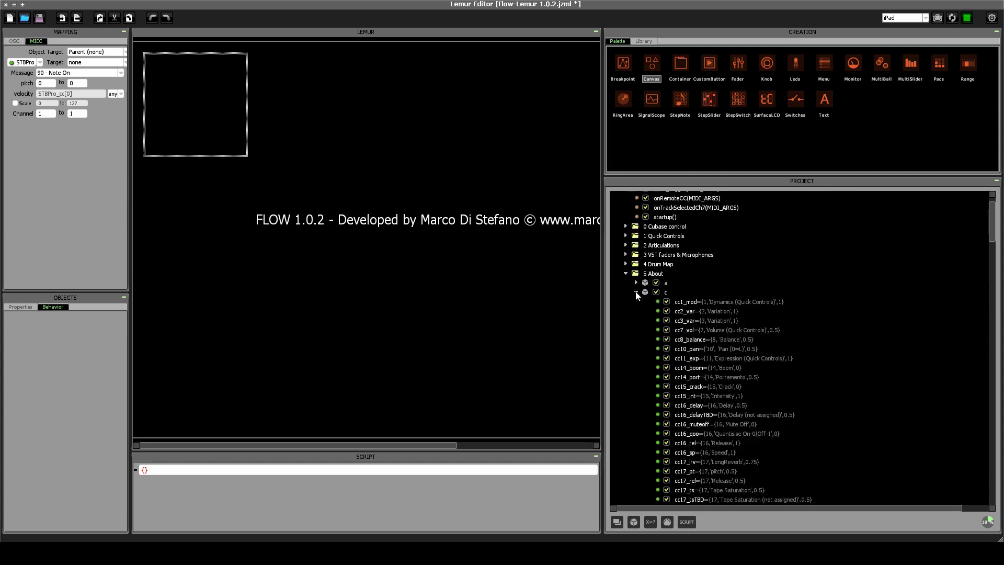
pyautogui.scroll(-5, 700, 326)
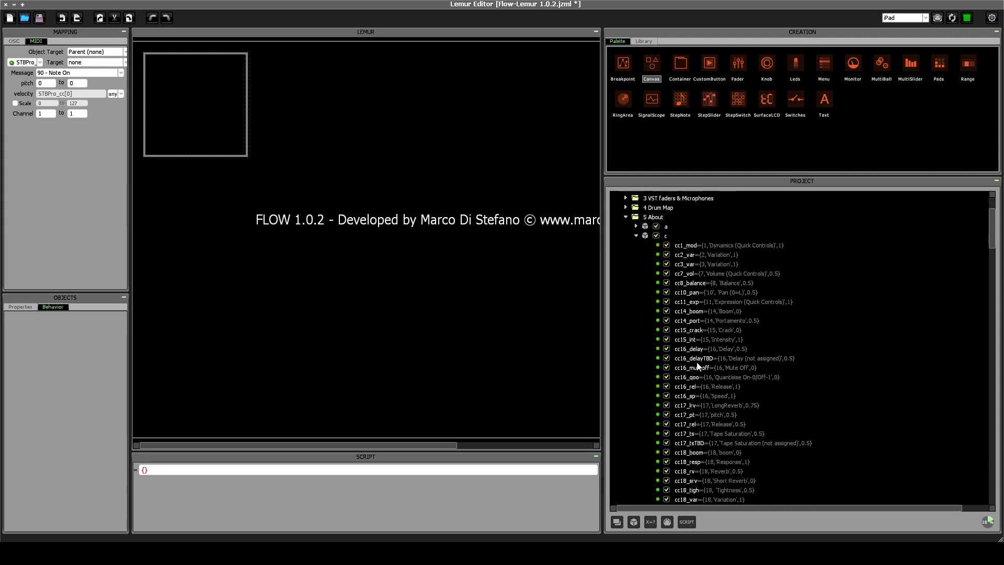
pyautogui.scroll(-15, 701, 329)
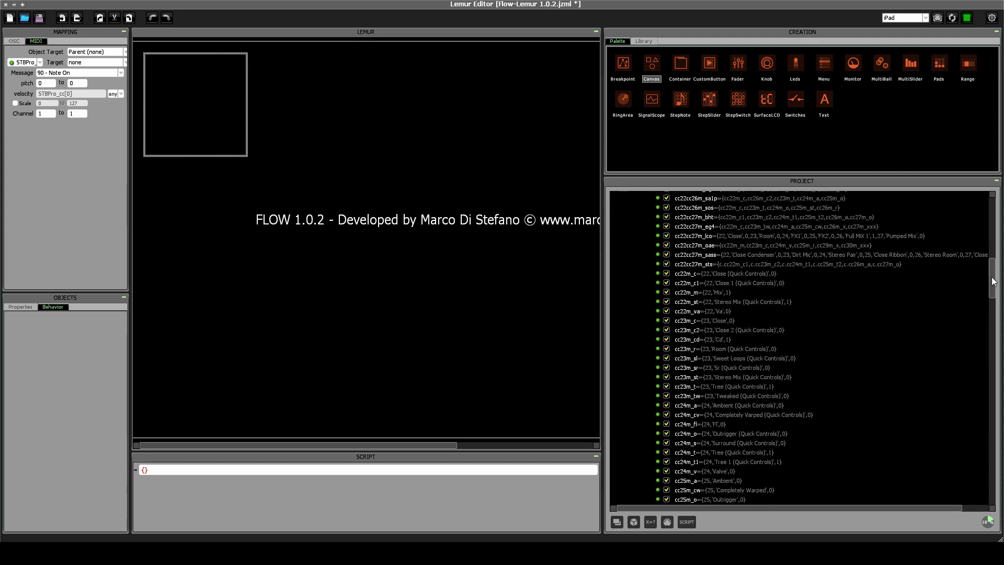
pyautogui.moveTo(993, 281); pyautogui.dragTo(979, 489)
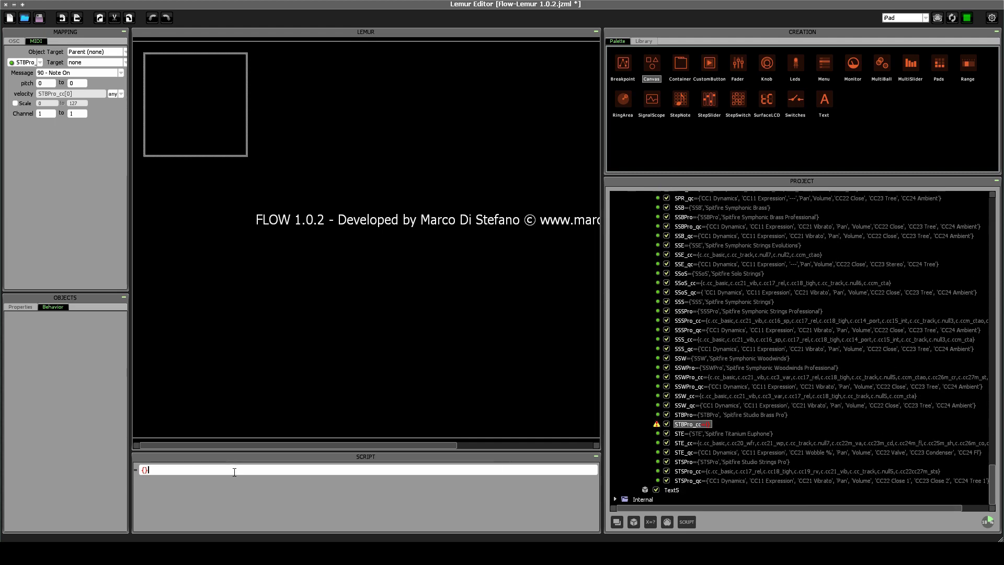
# Step: Set the STBPro_cc definition to {c.cc_basic}, removing the stray character before the closing brace
pyautogui.write('c.cc_basic')
pyautogui.write('$')
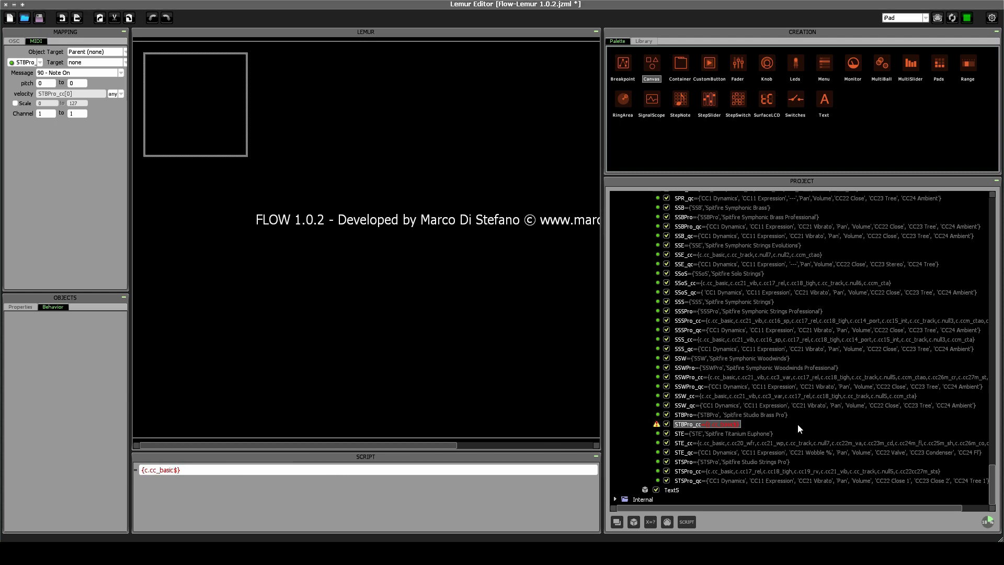
pyautogui.click(288, 471)
pyautogui.press('Left')
pyautogui.press('BackSpace')
pyautogui.press('Return')
# Step: Switch to Vienna Ensemble Pro and check which MIDI CC drives Vibrato in the Horn Solo 1 Core techniques patch
pyautogui.scroll(1, 709, 330)
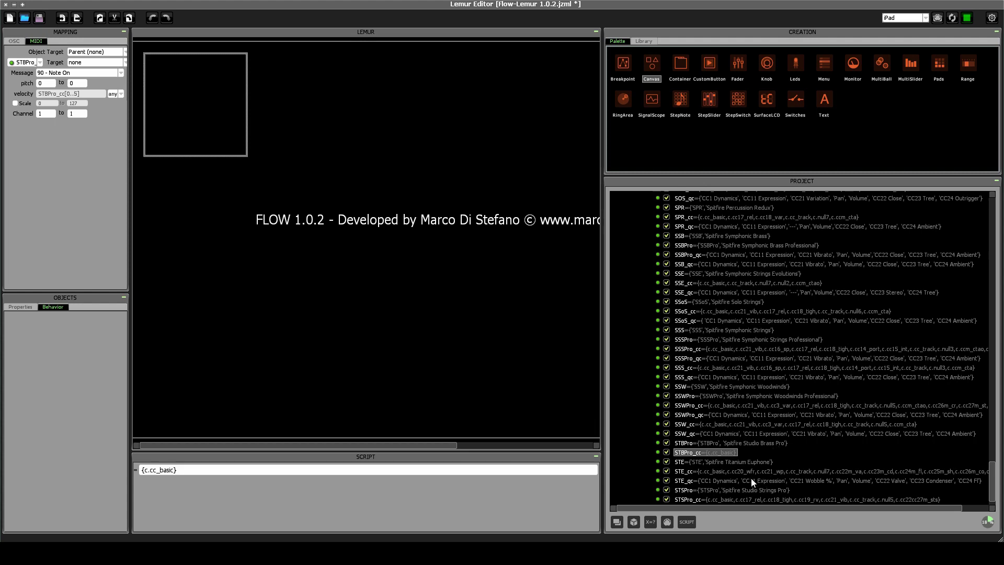
pyautogui.hotkey('alt', 'Tab')
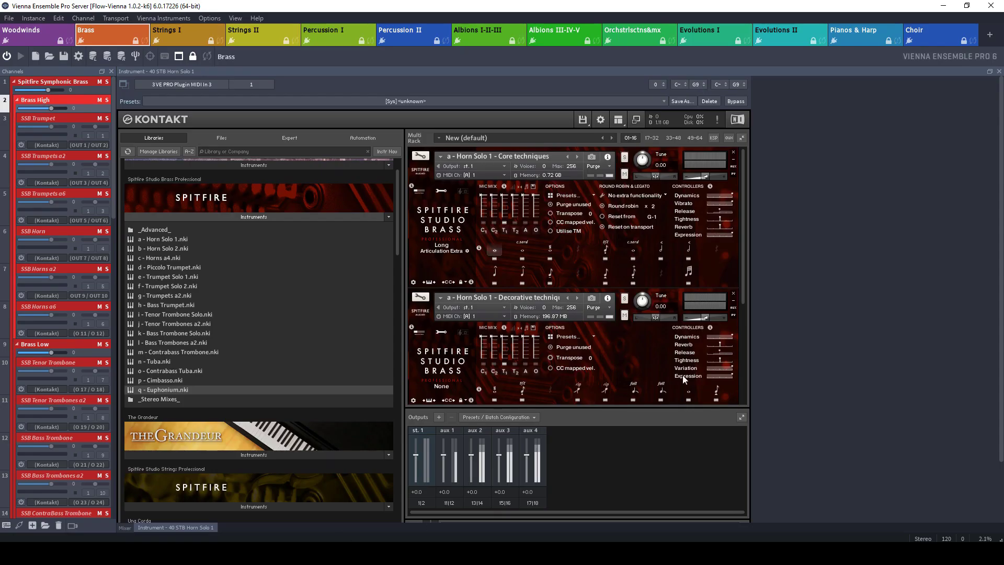
pyautogui.rightClick(716, 205)
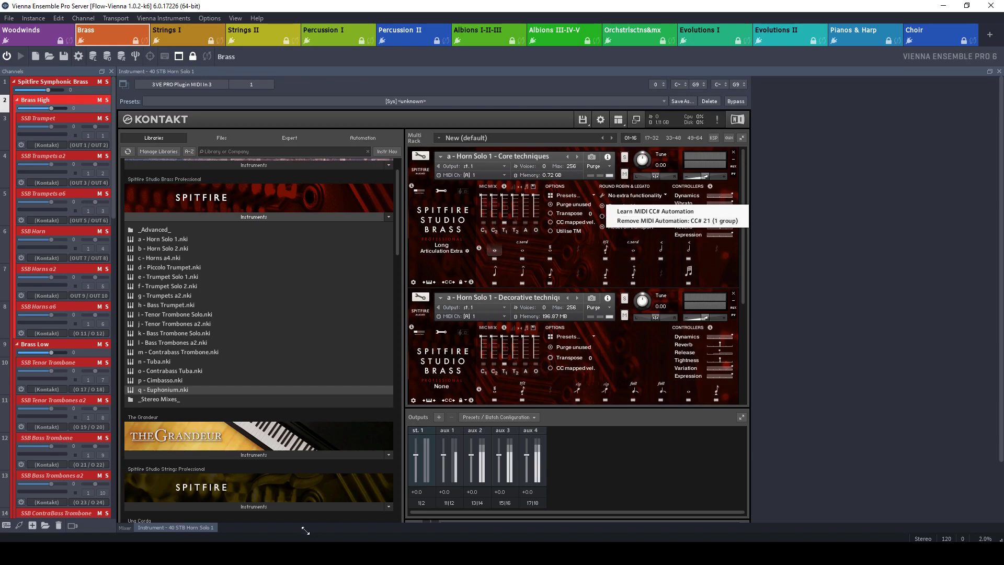
# Step: Return to the Lemur Editor and look up the CC21 Vibrato definition in the c container
pyautogui.hotkey('alt', 'Tab')
pyautogui.scroll(20, 732, 439)
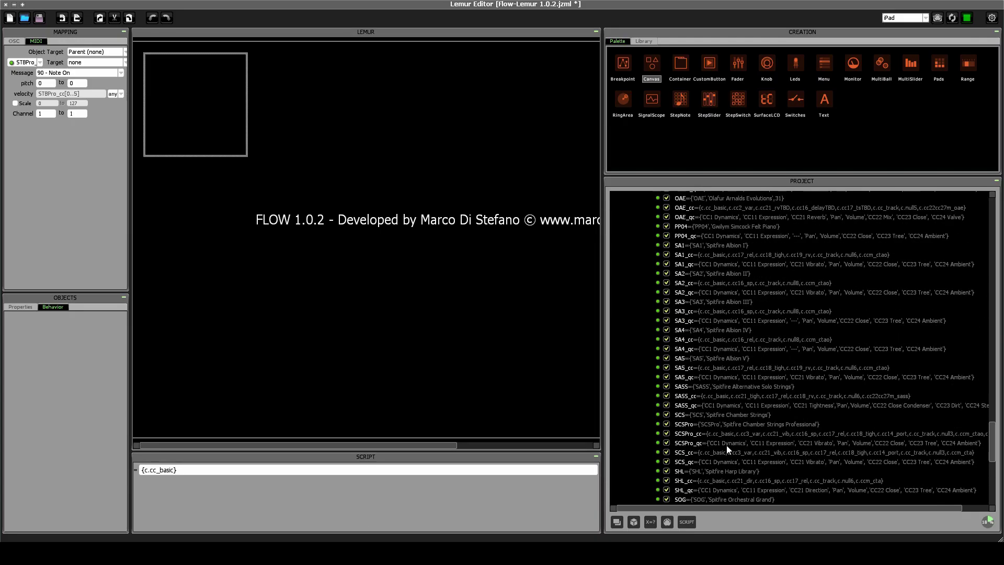
pyautogui.scroll(20, 737, 439)
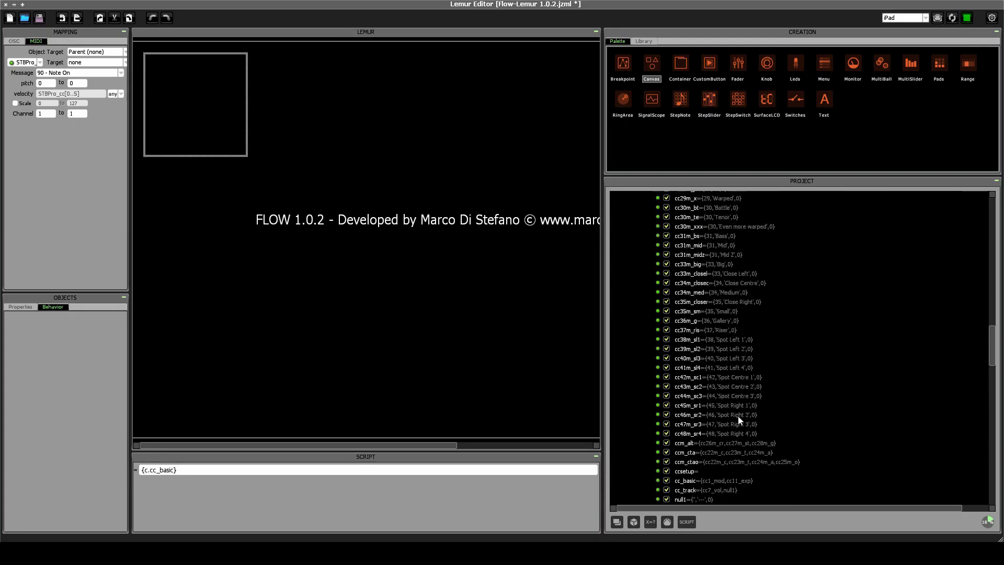
pyautogui.scroll(15, 736, 416)
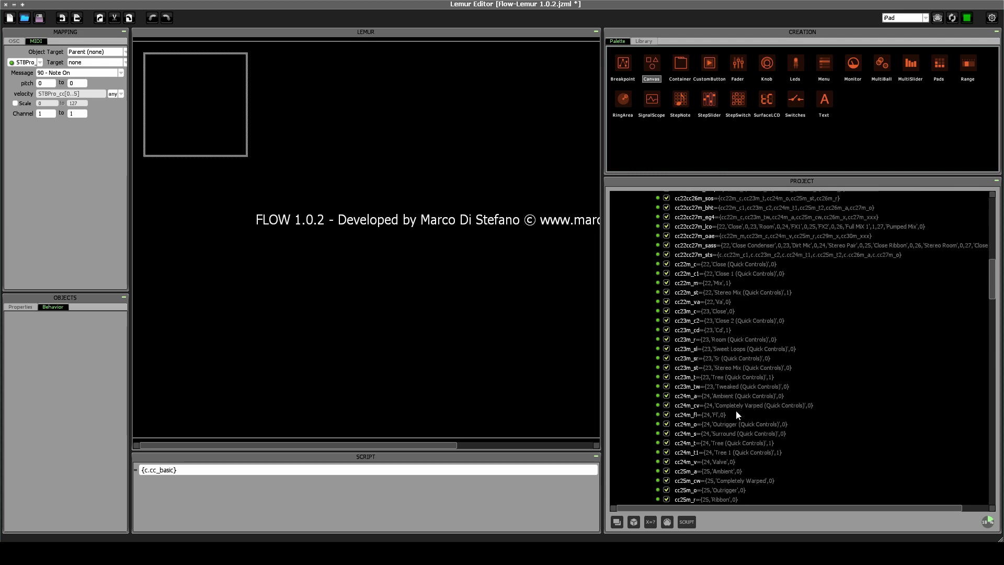
pyautogui.click(698, 320)
pyautogui.scroll(6, 703, 326)
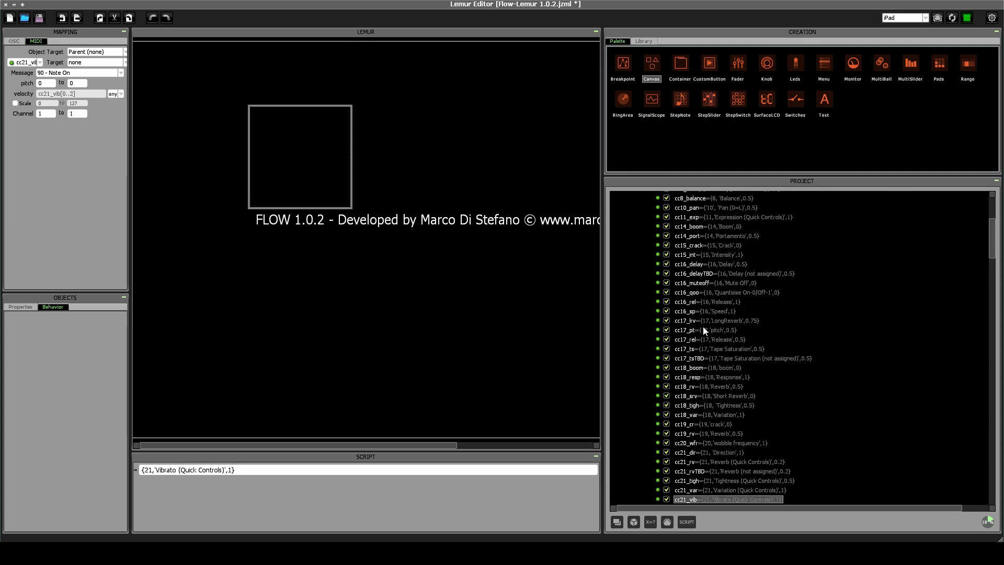
pyautogui.scroll(-4, 724, 360)
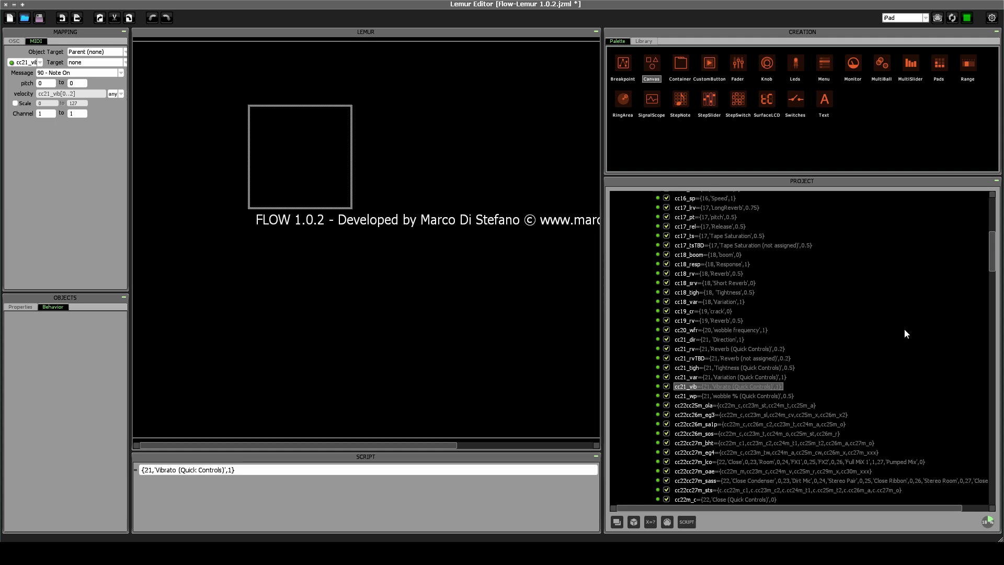
# Step: Add c.cc21_vib after c.cc_basic in the STBPro_cc definition
pyautogui.moveTo(989, 252); pyautogui.dragTo(956, 487)
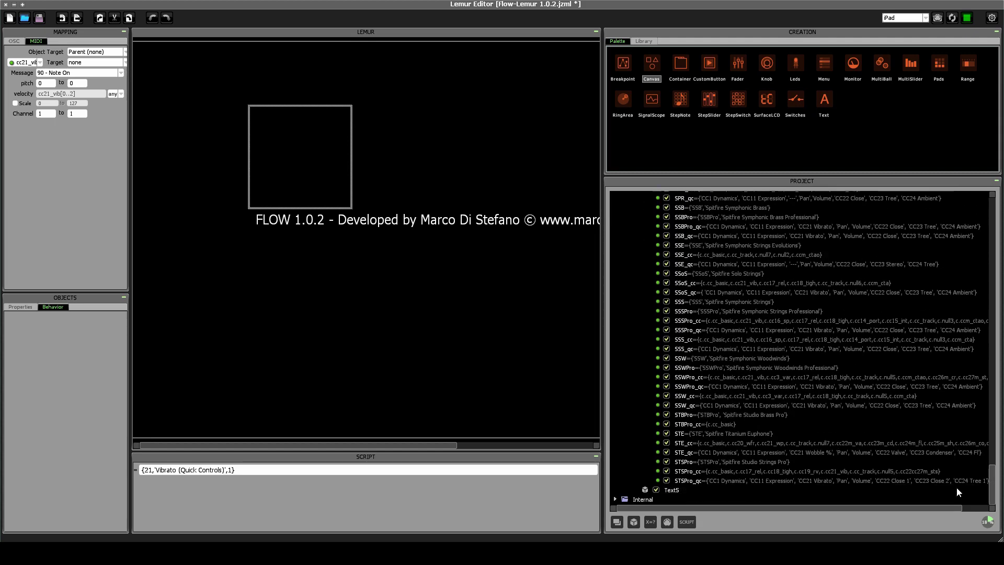
pyautogui.click(700, 424)
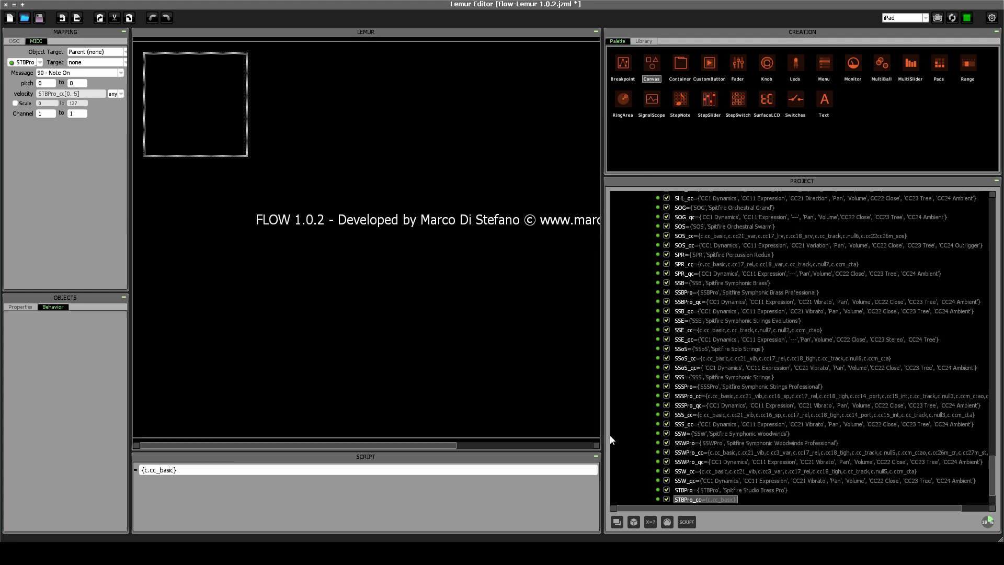
pyautogui.click(249, 470)
pyautogui.write(', c.')
pyautogui.write('cc21_vib')
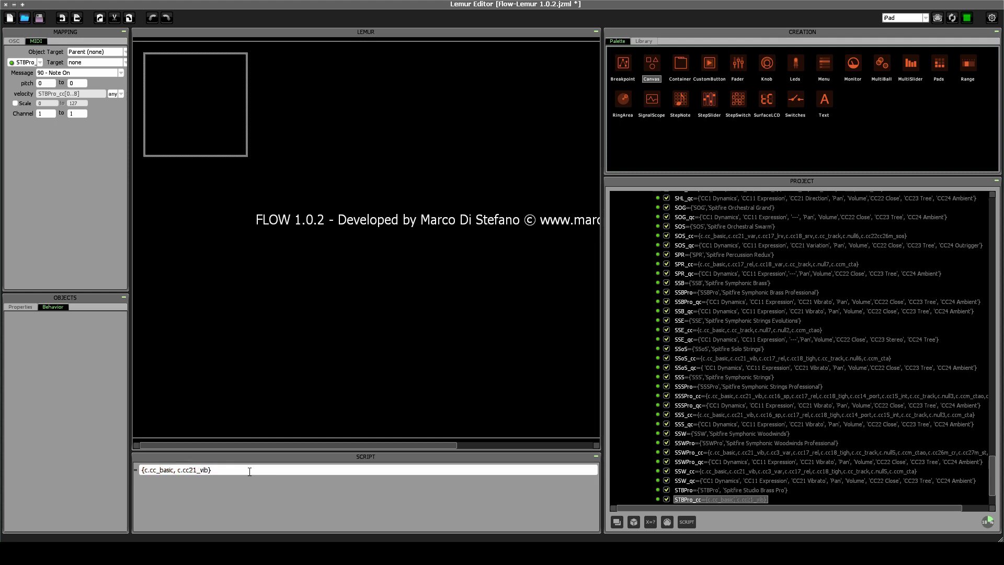
# Step: Switch to Vienna Ensemble Pro and check which MIDI CC drives Release in the Horn Solo 1 Core techniques patch
pyautogui.moveTo(177, 470); pyautogui.dragTo(212, 469)
pyautogui.scroll(-2, 805, 448)
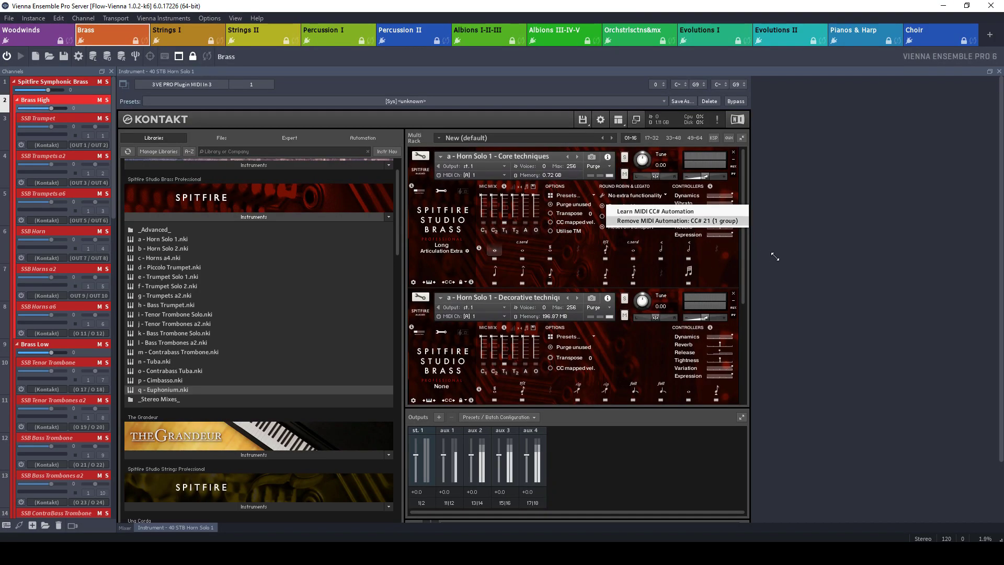
pyautogui.click(723, 250)
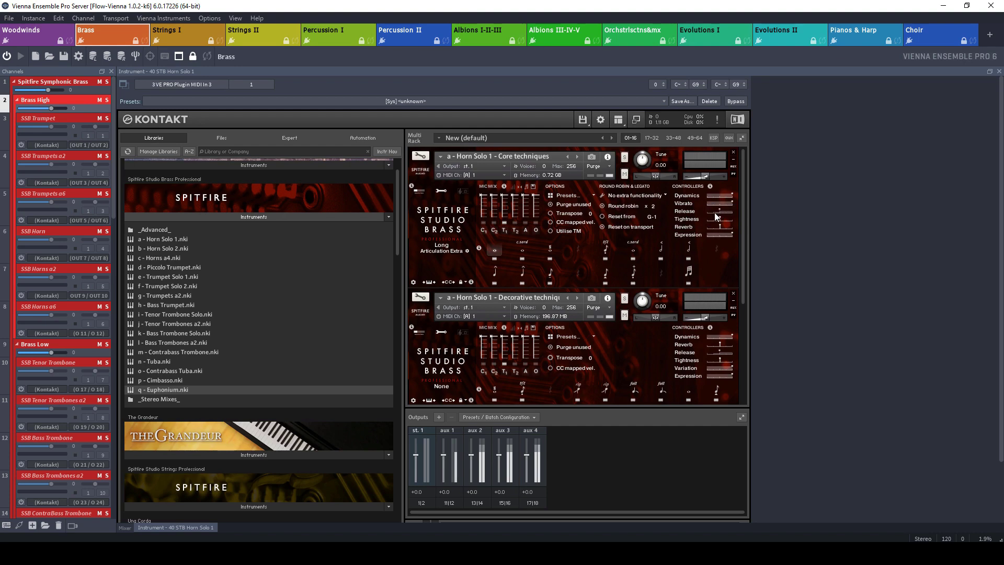
pyautogui.click(720, 247)
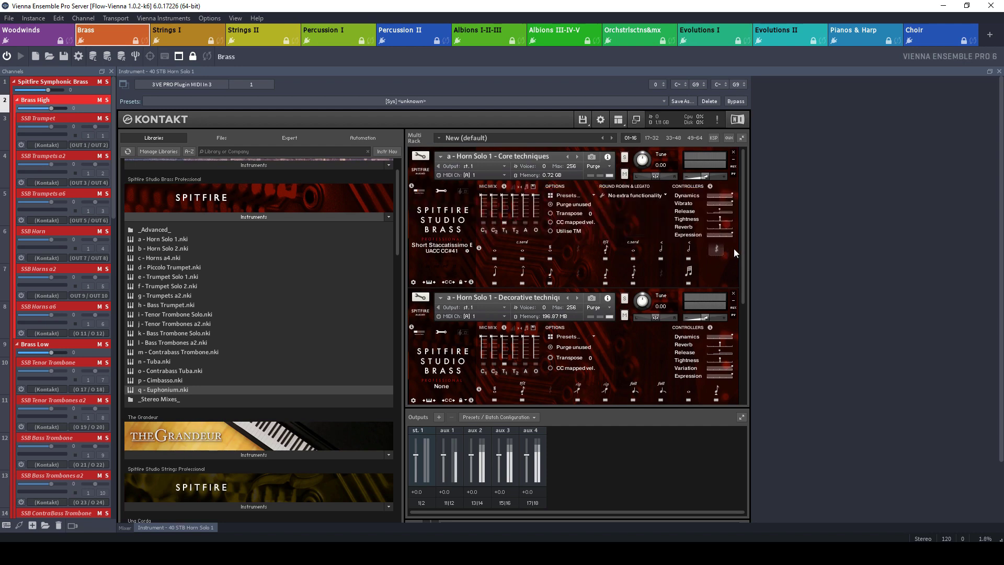
pyautogui.rightClick(724, 211)
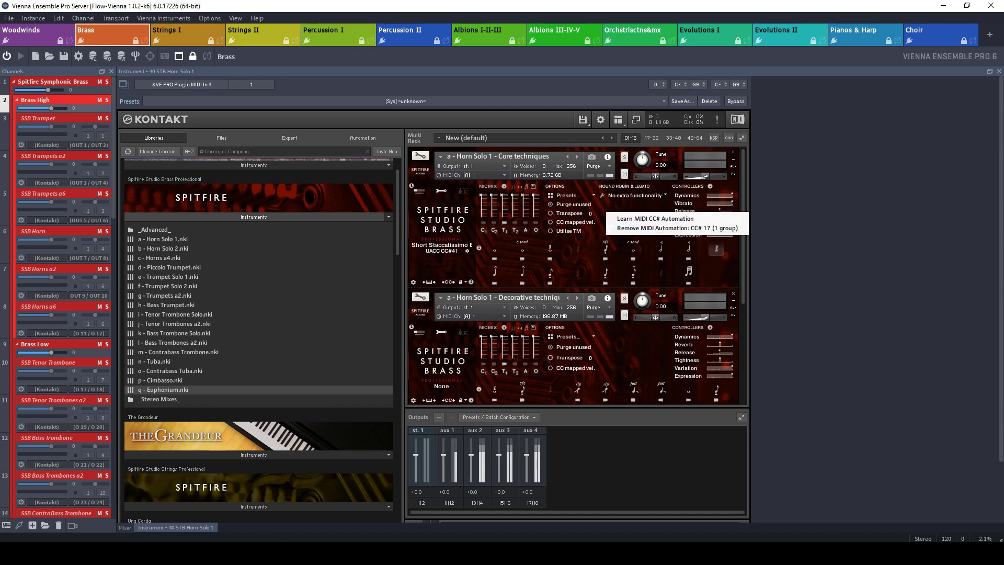
# Step: Return to the Lemur Editor and examine the number, name and default value in the cc17_rel definition of the c container
pyautogui.hotkey('alt', 'Tab')
pyautogui.scroll(3, 789, 391)
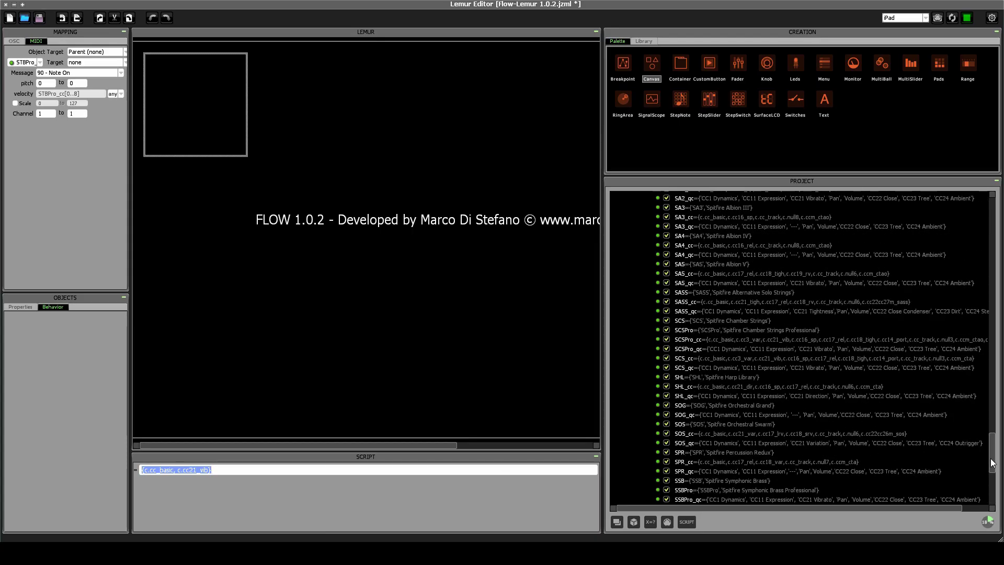
pyautogui.moveTo(991, 452); pyautogui.dragTo(977, 261)
pyautogui.scroll(1, 732, 270)
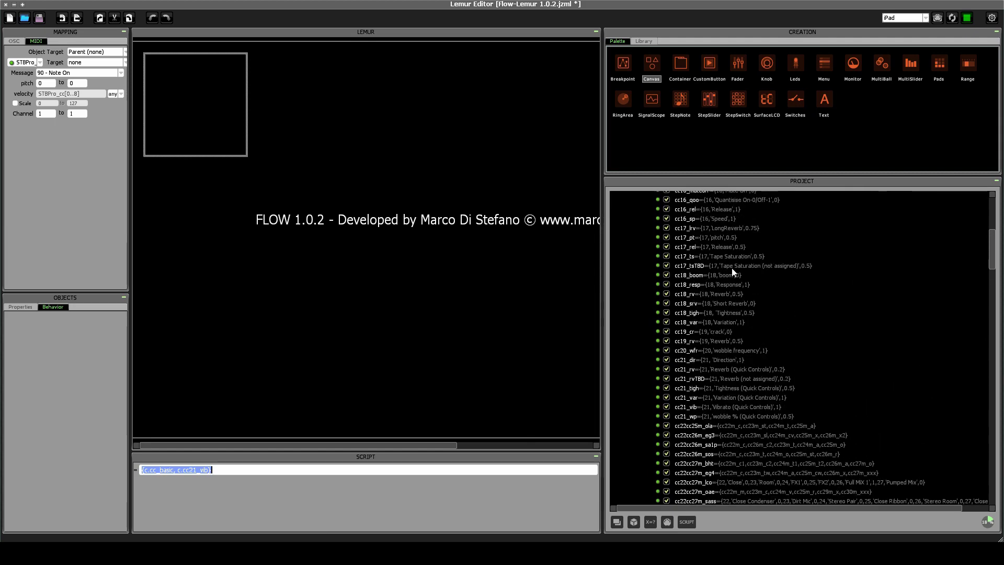
pyautogui.click(704, 246)
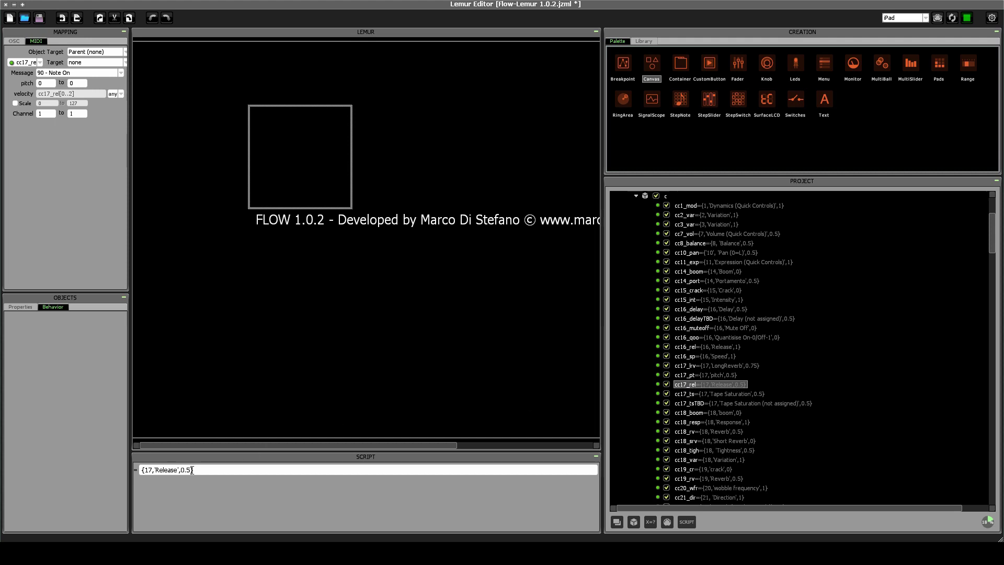
pyautogui.moveTo(145, 470); pyautogui.dragTo(179, 470)
pyautogui.click(149, 471)
pyautogui.moveTo(181, 470); pyautogui.dragTo(192, 470)
# Step: Open the STSPro_cc definition for reference, and check the Quick Controls of the STB Horn solo 1 track in Cubase
pyautogui.moveTo(996, 245); pyautogui.dragTo(959, 494)
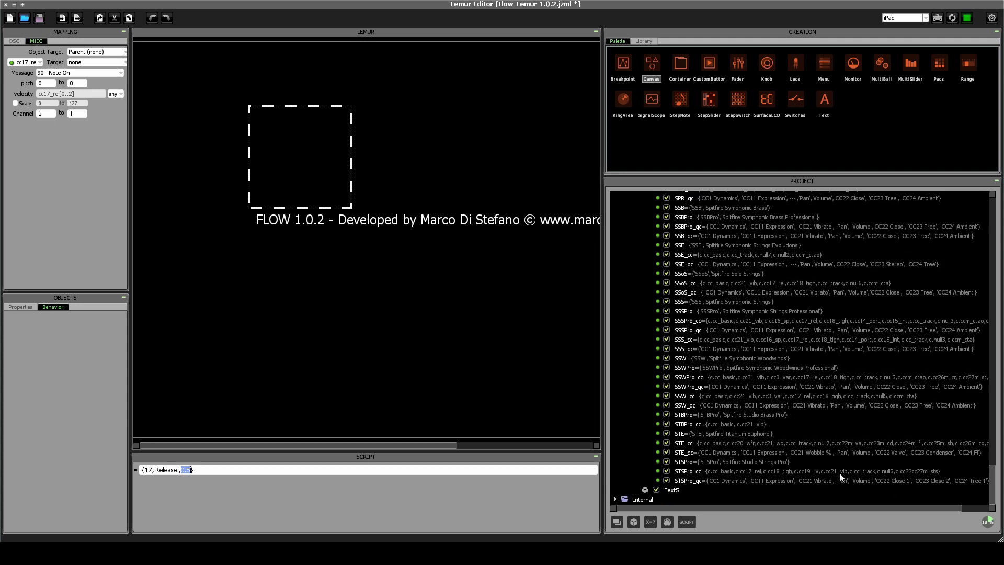
pyautogui.click(729, 471)
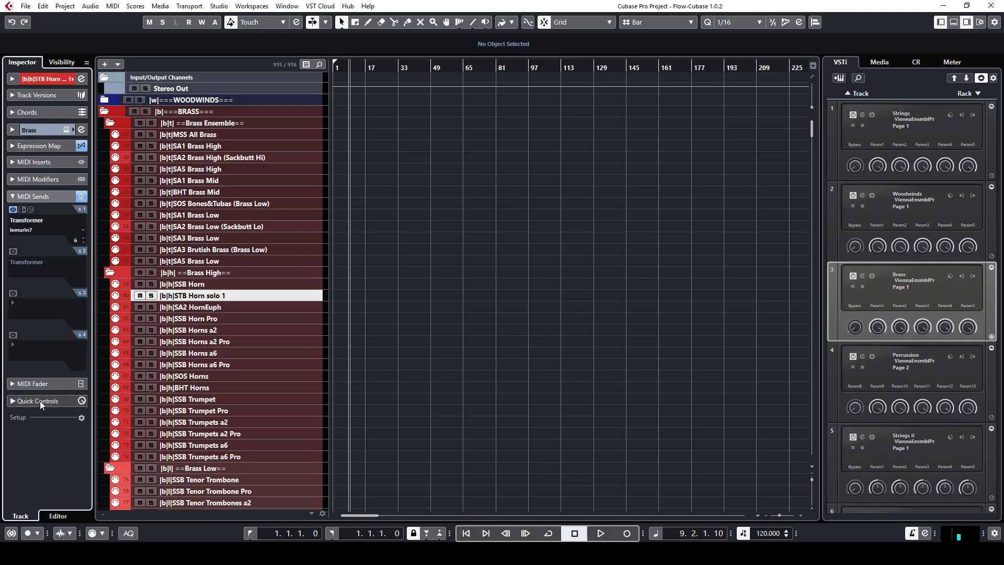
pyautogui.click(39, 401)
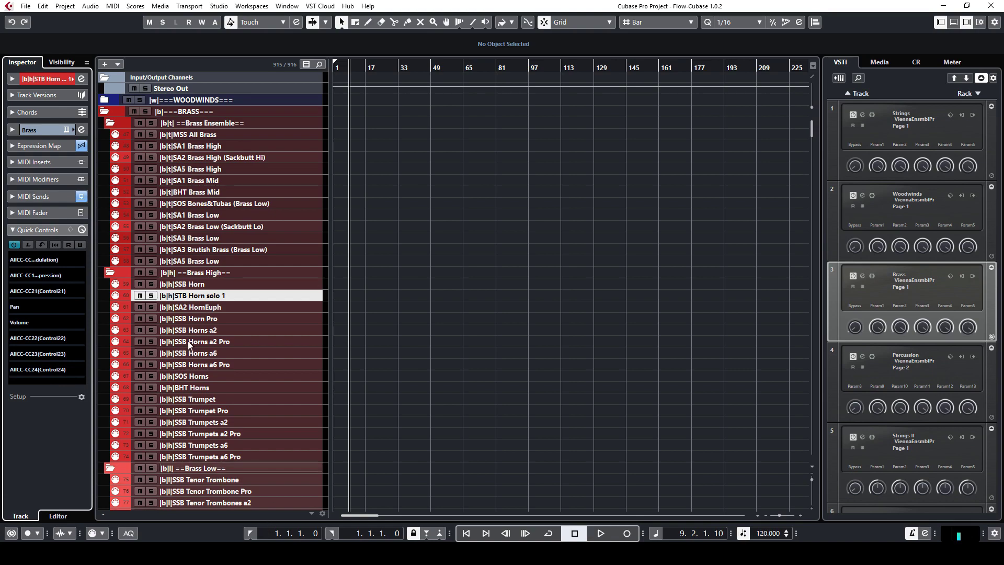
pyautogui.hotkey('alt', 'Tab')
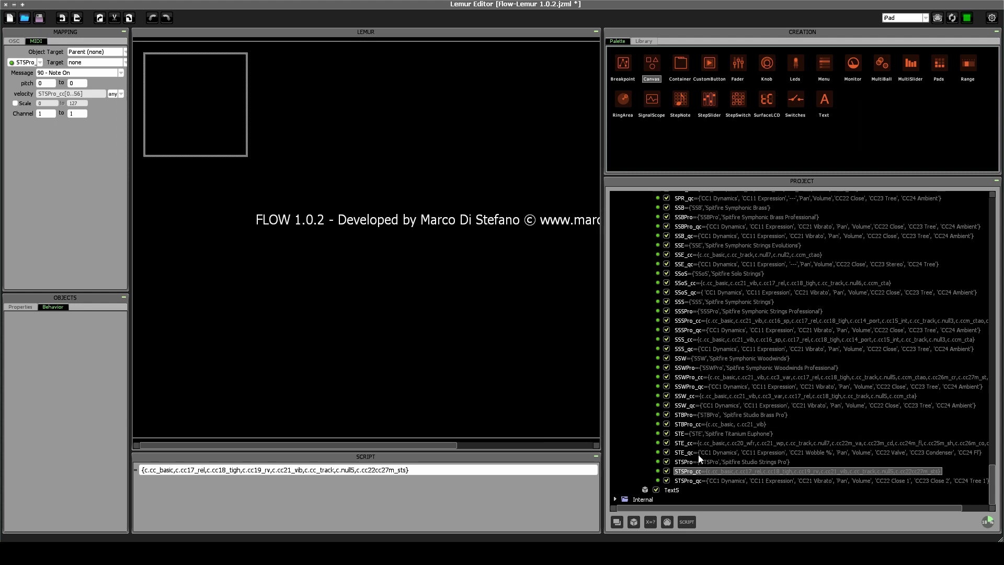
# Step: Back in the Lemur Editor, copy the whole quick-control list from the STSPro_qc definition
pyautogui.click(721, 480)
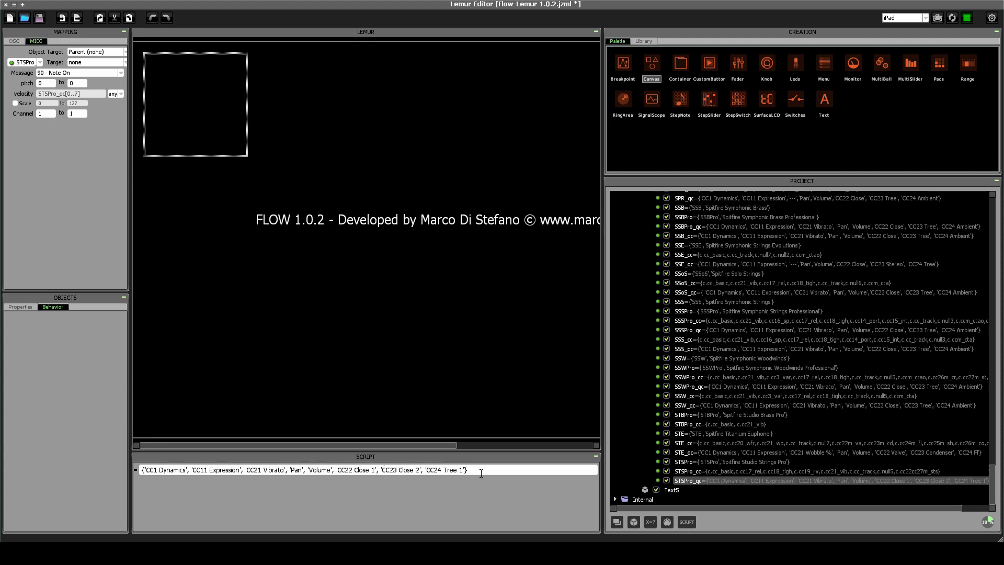
pyautogui.moveTo(481, 474); pyautogui.dragTo(129, 472)
pyautogui.hotkey('ctrl', 'c')
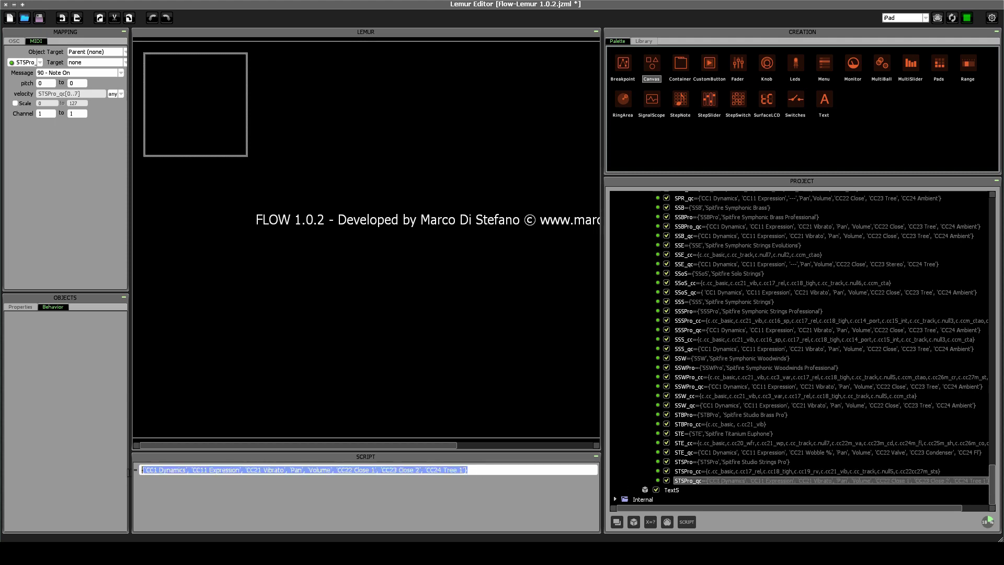
pyautogui.click(708, 451)
pyautogui.click(667, 523)
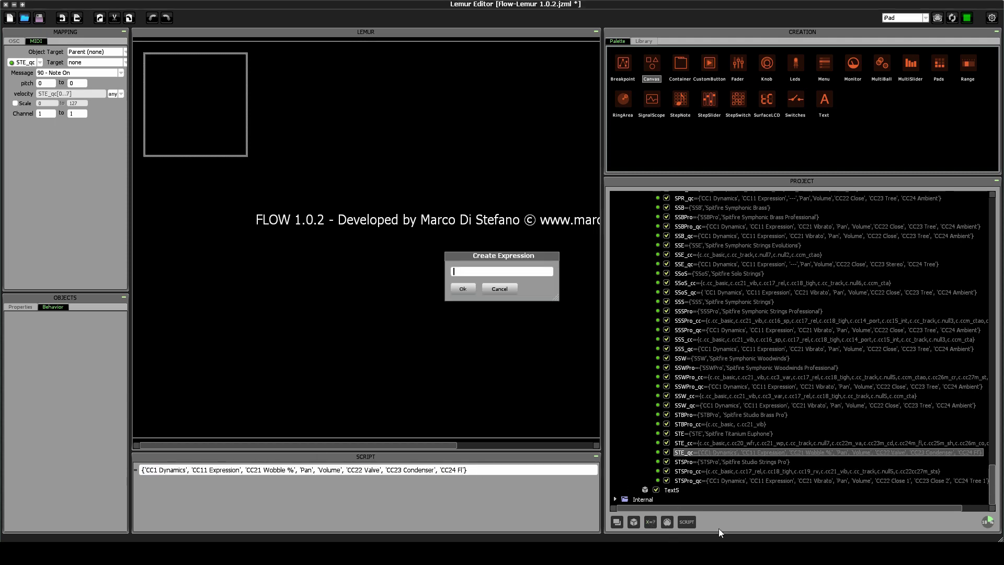
pyautogui.write('S')
pyautogui.write('TB_')
pyautogui.write('qx')
pyautogui.write('c')
pyautogui.press('Return')
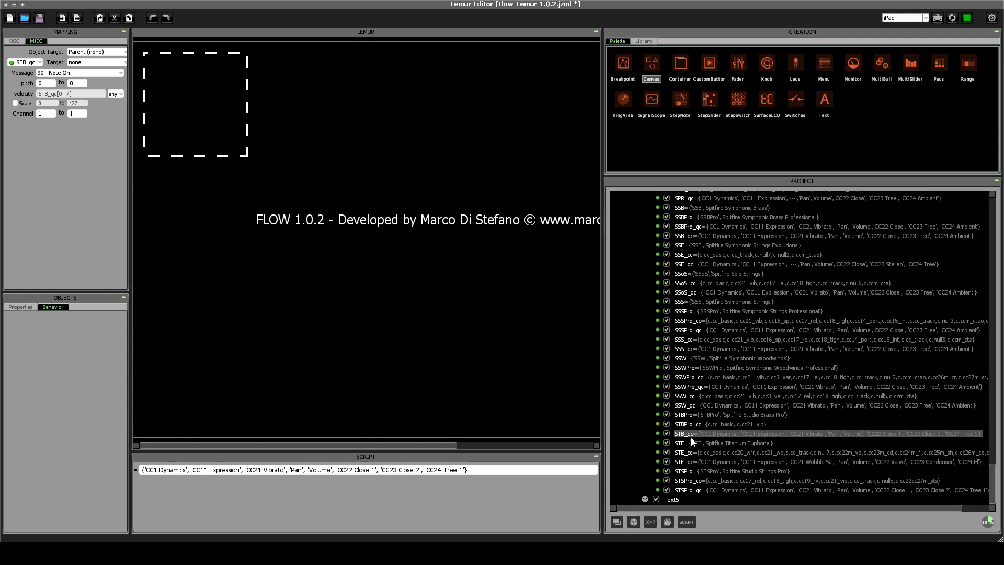
pyautogui.press('Delete')
# Step: Create an expression named STBPro_qc and paste the copied quick-control list as its definition
pyautogui.click(650, 522)
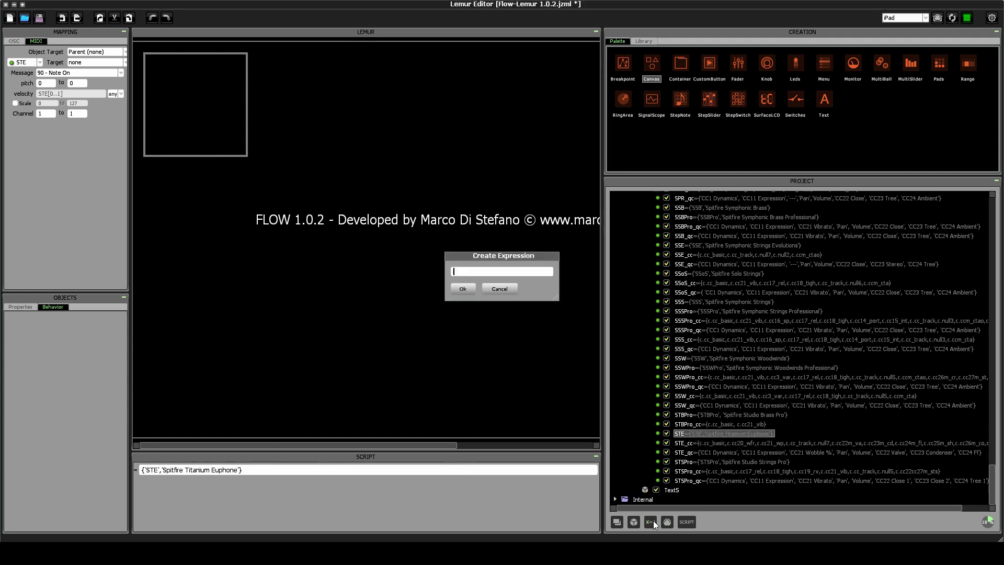
pyautogui.write('STBPro_qc')
pyautogui.press('Return')
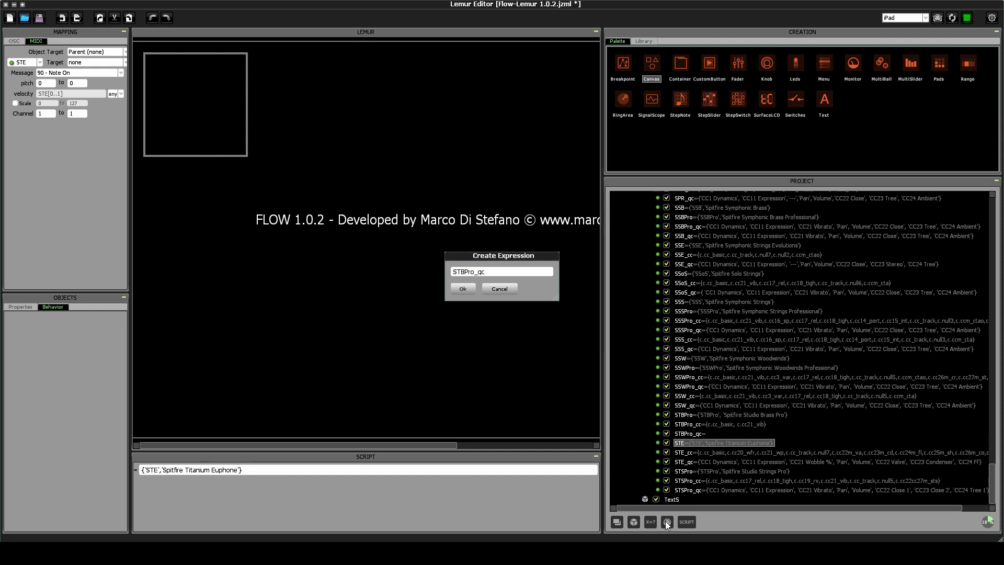
pyautogui.hotkey('ctrl', 'v')
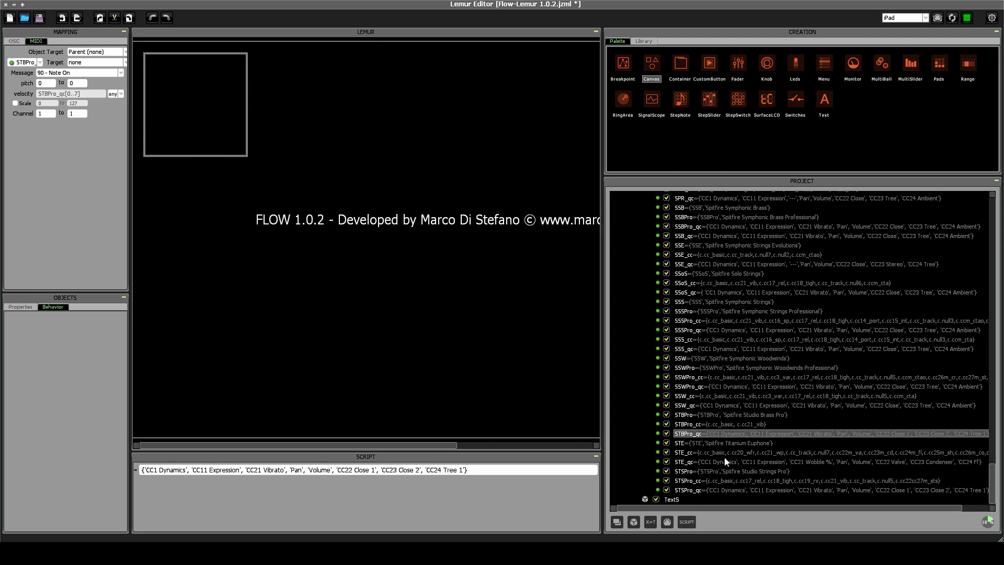
# Step: Review the definitions of STBPro, STBPro_cc and STBPro_qc one after another
pyautogui.click(695, 415)
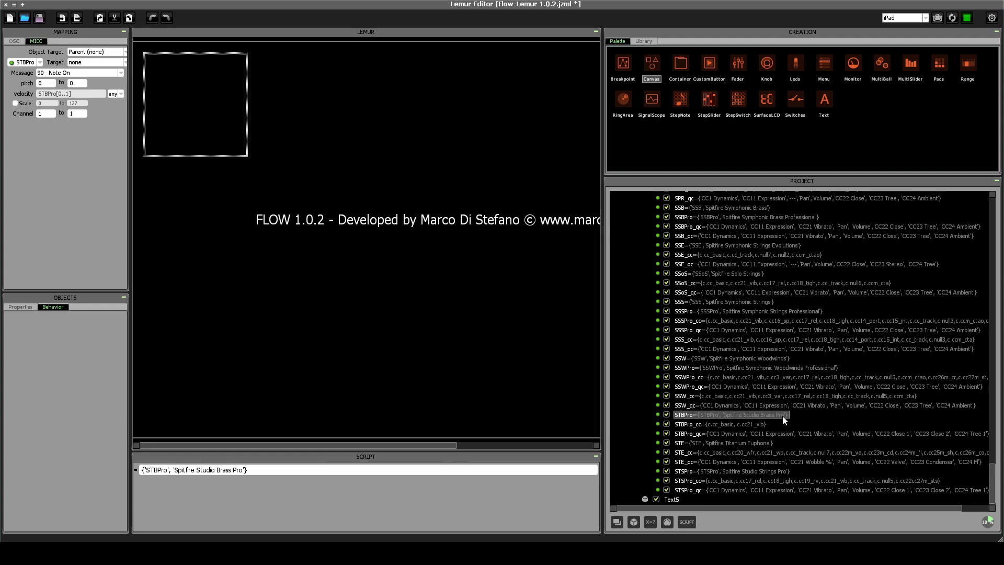
pyautogui.click(699, 427)
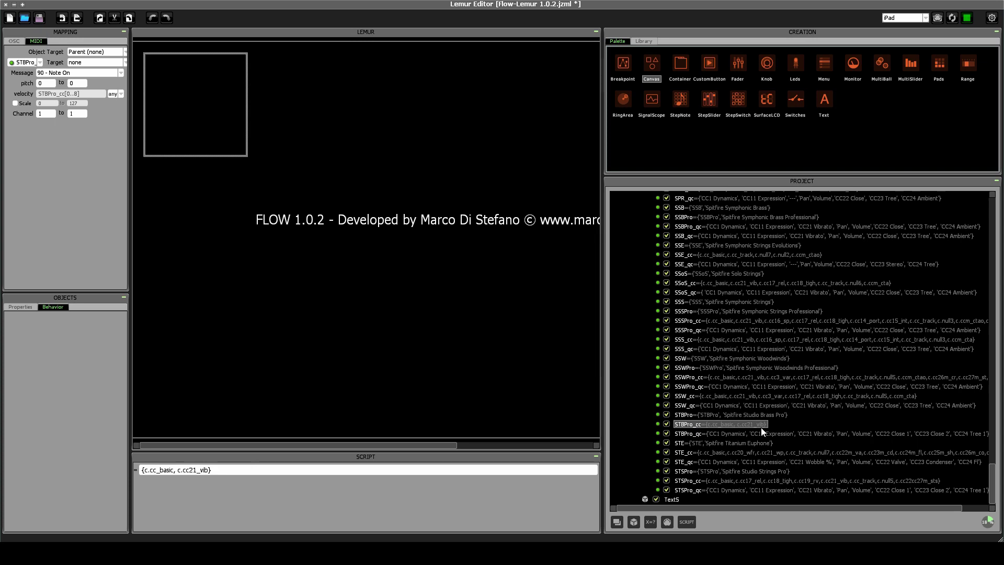
pyautogui.click(738, 434)
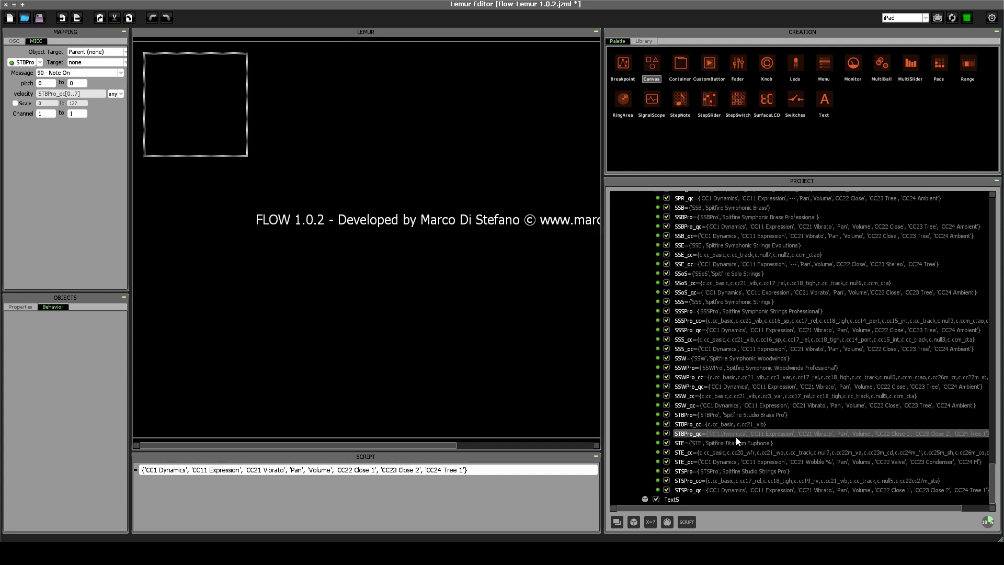
# Step: Switch to Vienna Ensemble Pro and check which MIDI CCs drive the mic mix faders in the Core techniques patch
pyautogui.moveTo(682, 508)
pyautogui.mouseDown()
pyautogui.moveTo(716, 508)
pyautogui.moveTo(700, 506)
pyautogui.mouseUp()
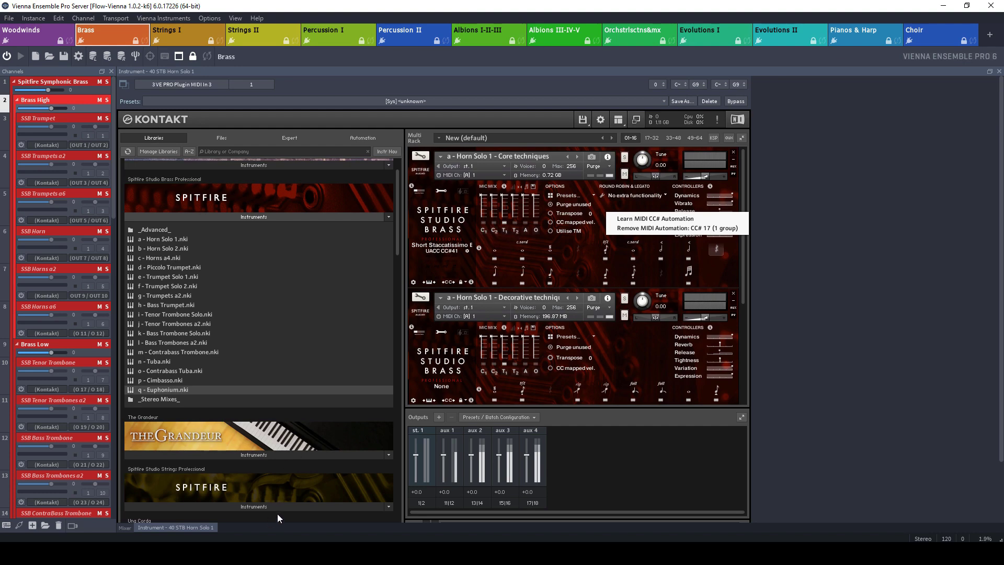
pyautogui.rightClick(495, 212)
pyautogui.rightClick(504, 210)
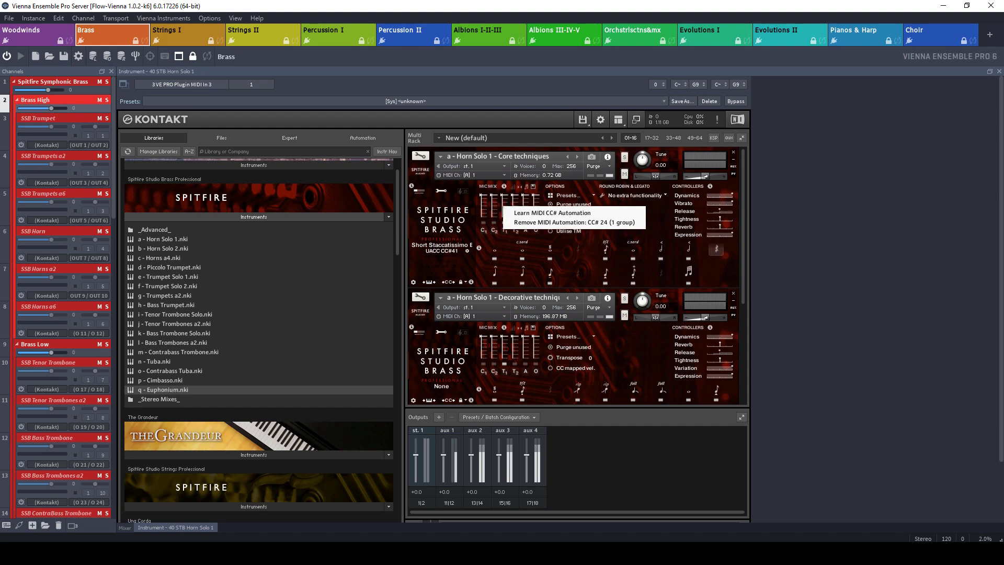
# Step: Return to the Lemur Editor by way of Cubase and go over the three STBPro expressions again
pyautogui.hotkey('alt', 'Tab')
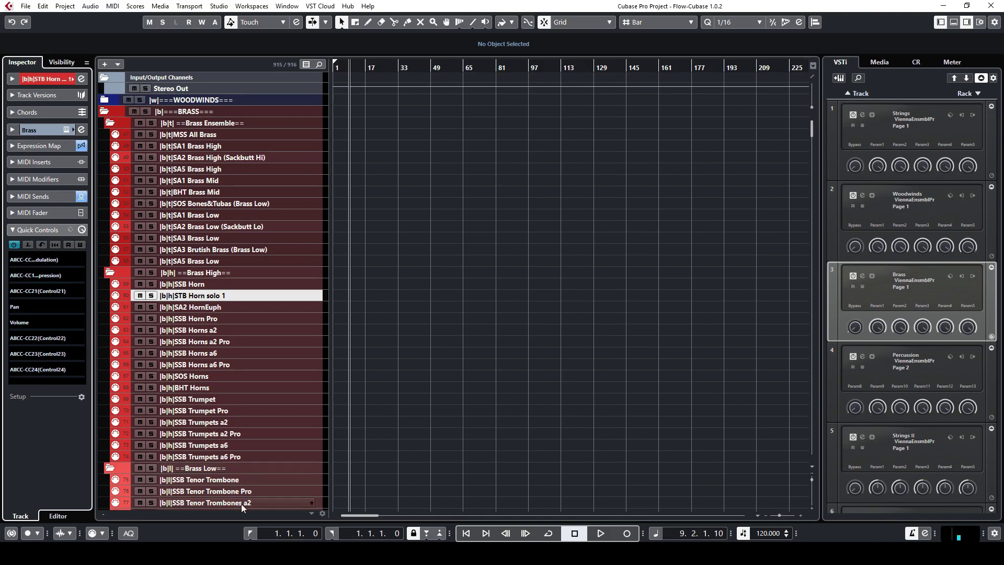
pyautogui.hotkey('alt', 'Tab')
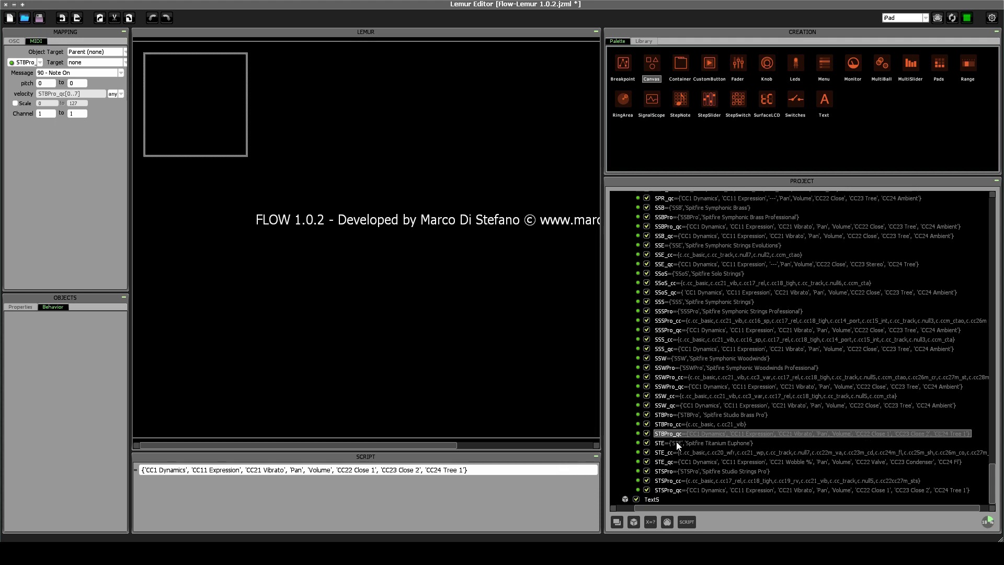
pyautogui.click(679, 415)
pyautogui.click(685, 425)
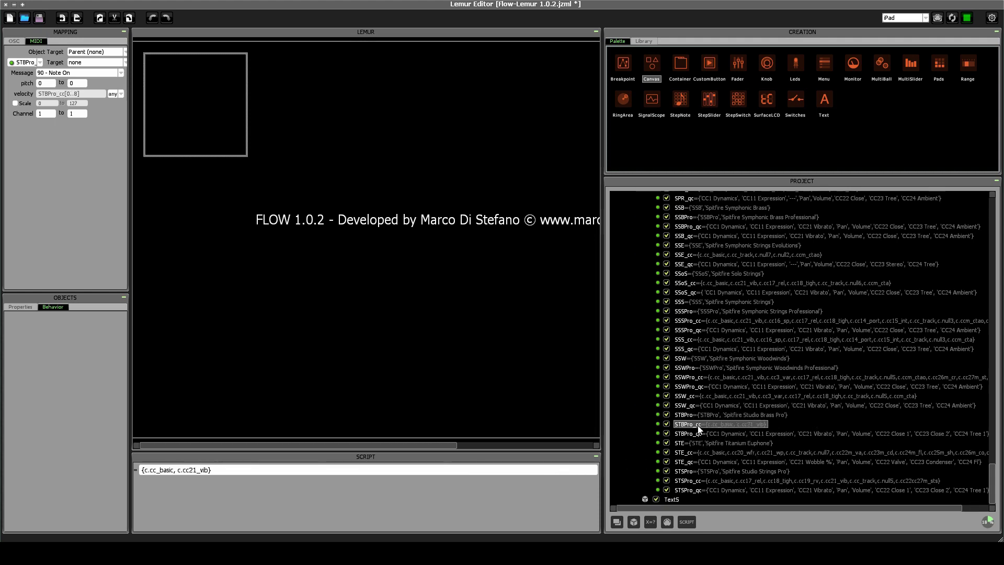
pyautogui.click(729, 433)
# Step: Expand the in7_ch06 container inside the i container and look through its instrument entries
pyautogui.scroll(15, 753, 427)
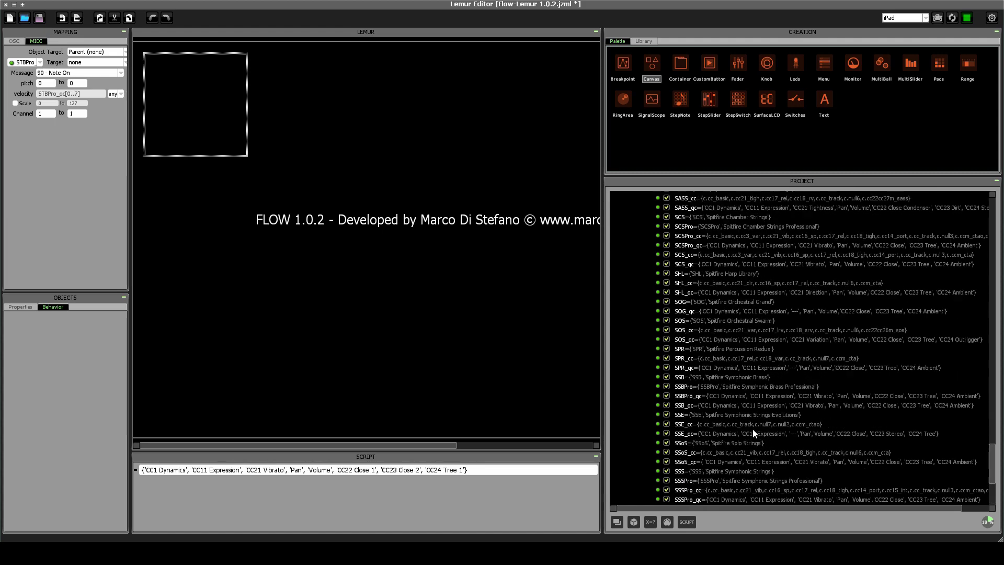
pyautogui.scroll(10, 754, 445)
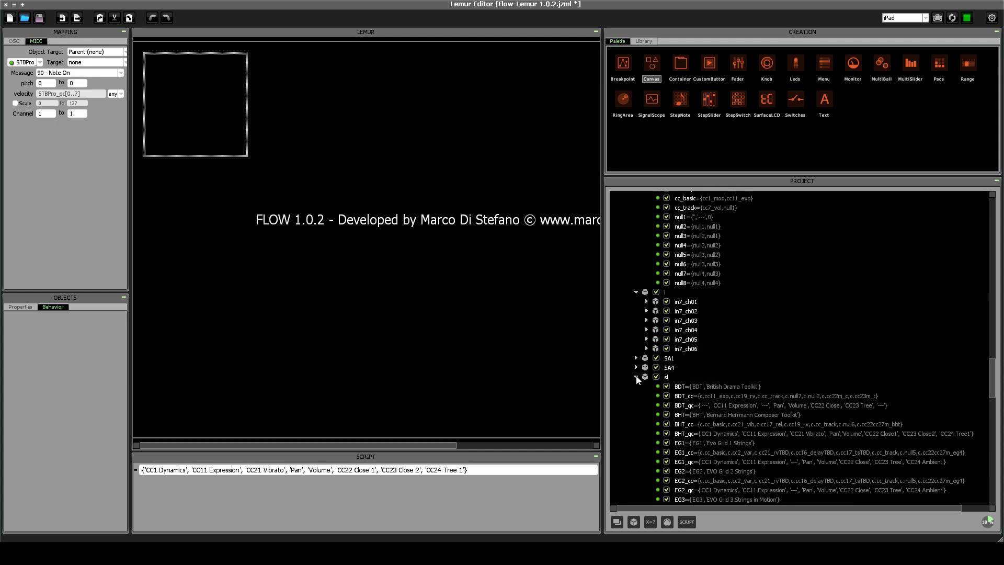
pyautogui.click(646, 349)
pyautogui.click(683, 348)
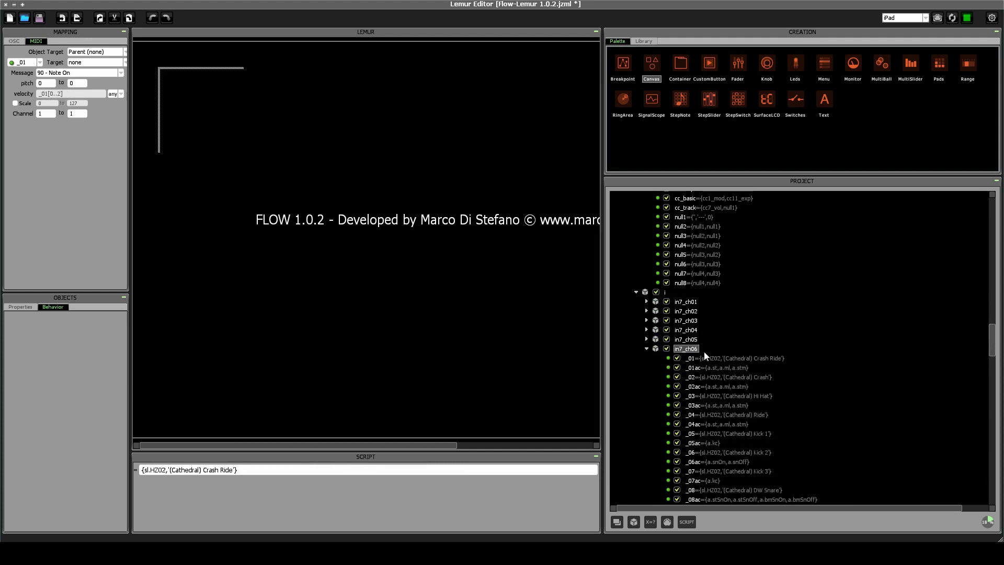
pyautogui.scroll(-8, 708, 368)
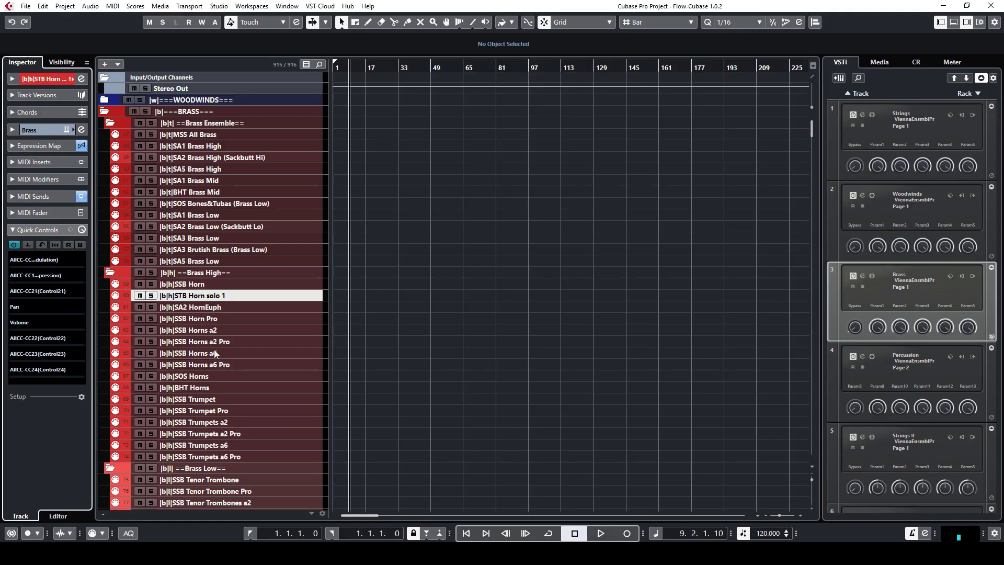
# Step: Switch to Cubase and check the Transformer MIDI send settings of the STB Horn solo 1 track
pyautogui.click(43, 201)
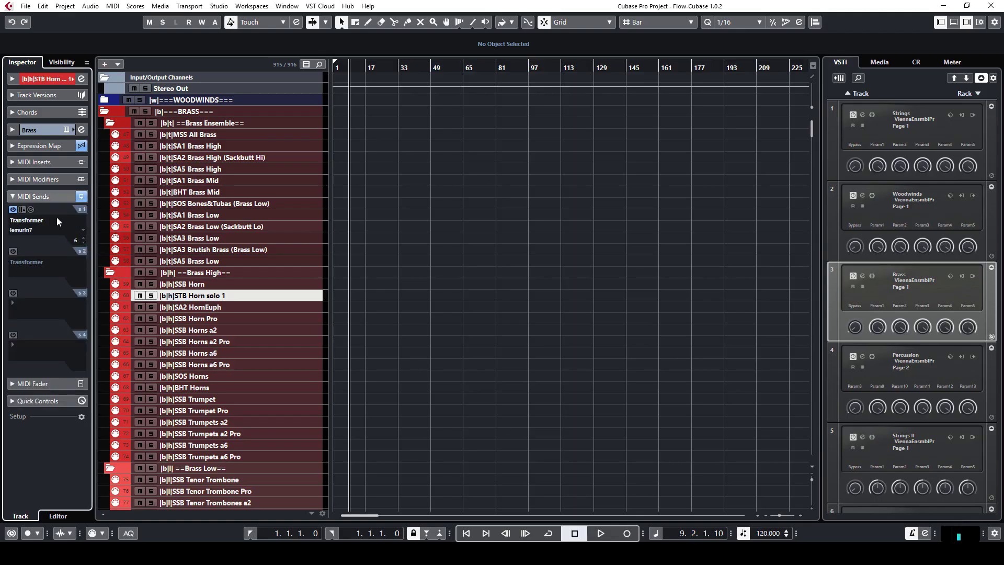
pyautogui.click(31, 209)
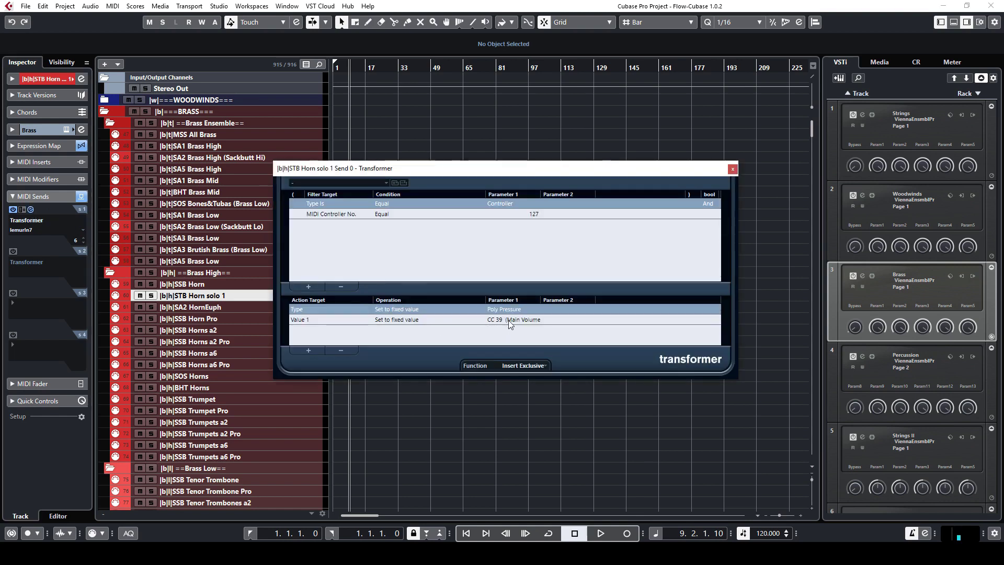
pyautogui.click(733, 169)
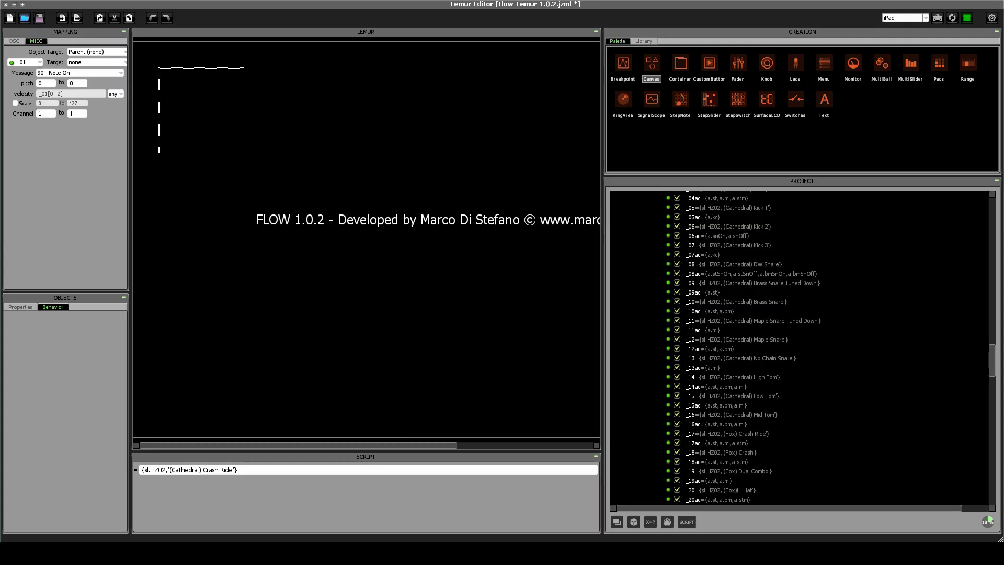
# Step: Create an expression named _39 after _38ac at the end of the in7_ch06 container
pyautogui.scroll(8, 807, 395)
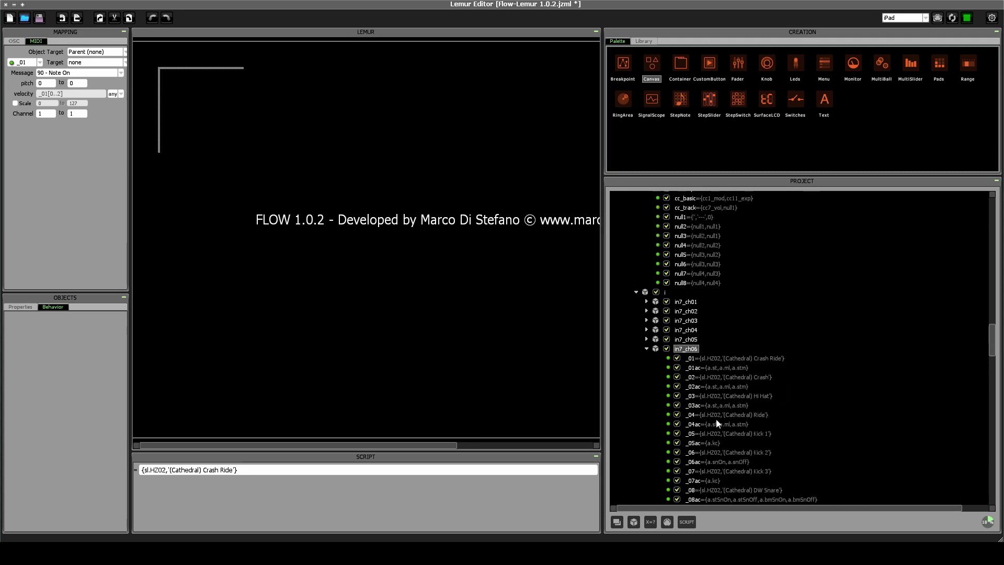
pyautogui.scroll(-20, 717, 420)
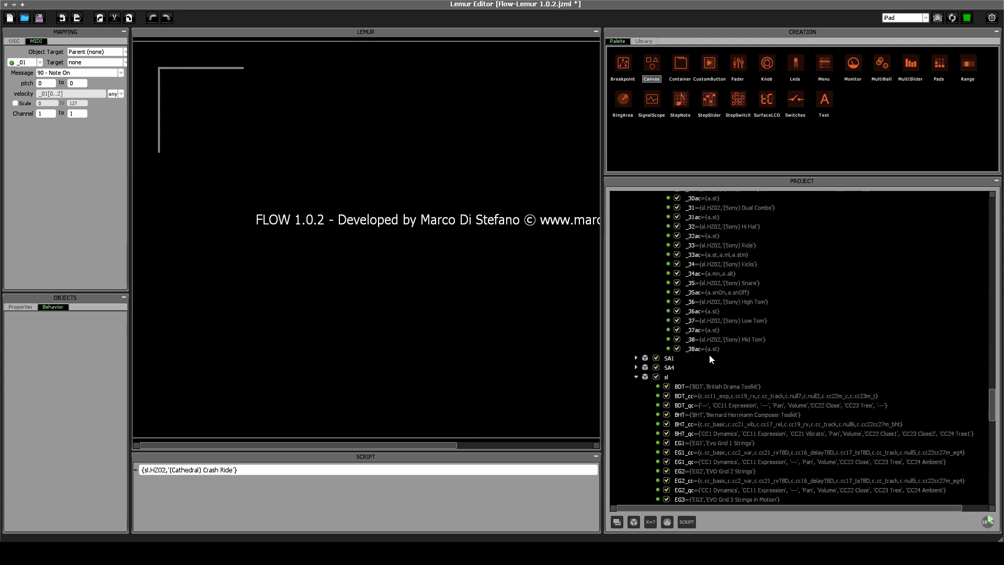
pyautogui.click(704, 349)
pyautogui.click(650, 521)
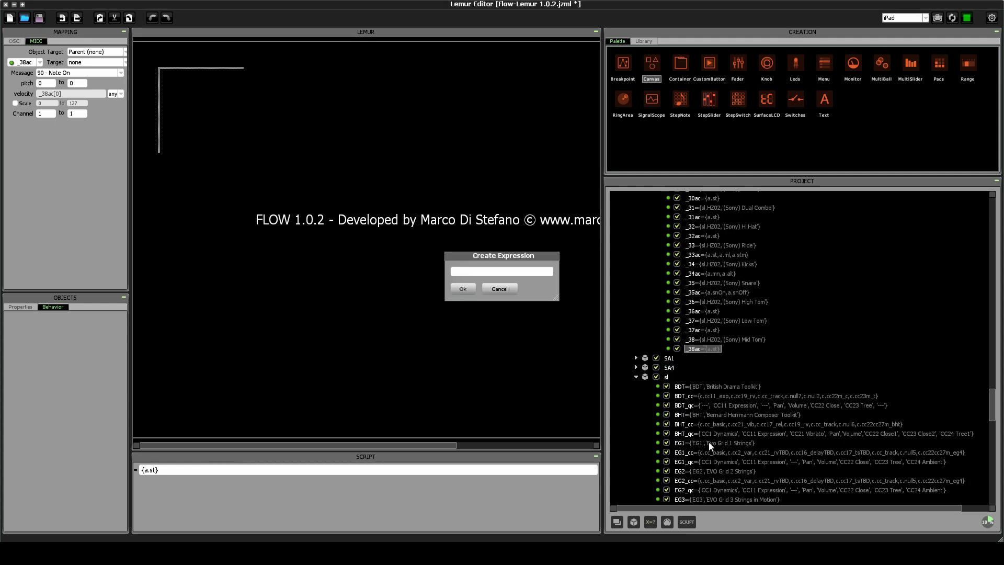
pyautogui.write('_39')
pyautogui.press('Return')
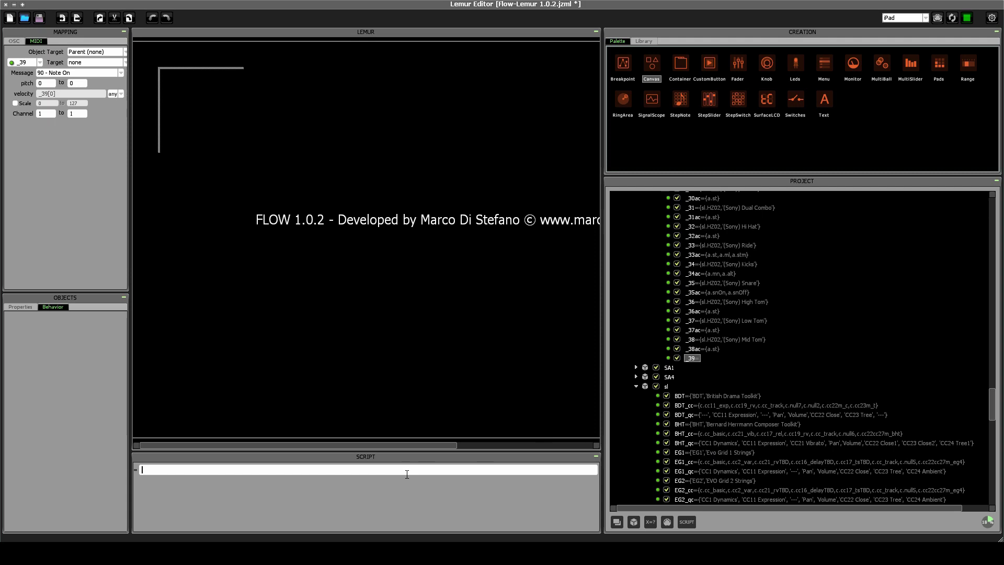
# Step: Define the _39 expression as {sl.STBPro,'Horn Solo 1'}
pyautogui.write('{}')
pyautogui.press('Left')
pyautogui.write("sl.STBPro, '")
pyautogui.press('Left')
pyautogui.press('BackSpace')
pyautogui.write("Horn Solo 1'")
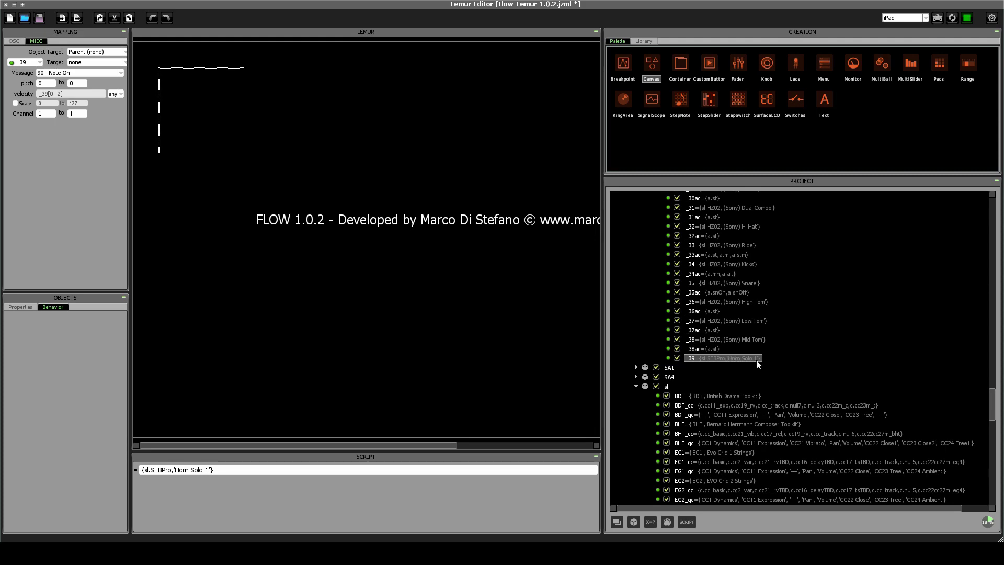
# Step: Review the STBPro, STBPro_cc and STBPro_qc definitions in the sl container and return to the _39 entry
pyautogui.scroll(-15, 732, 380)
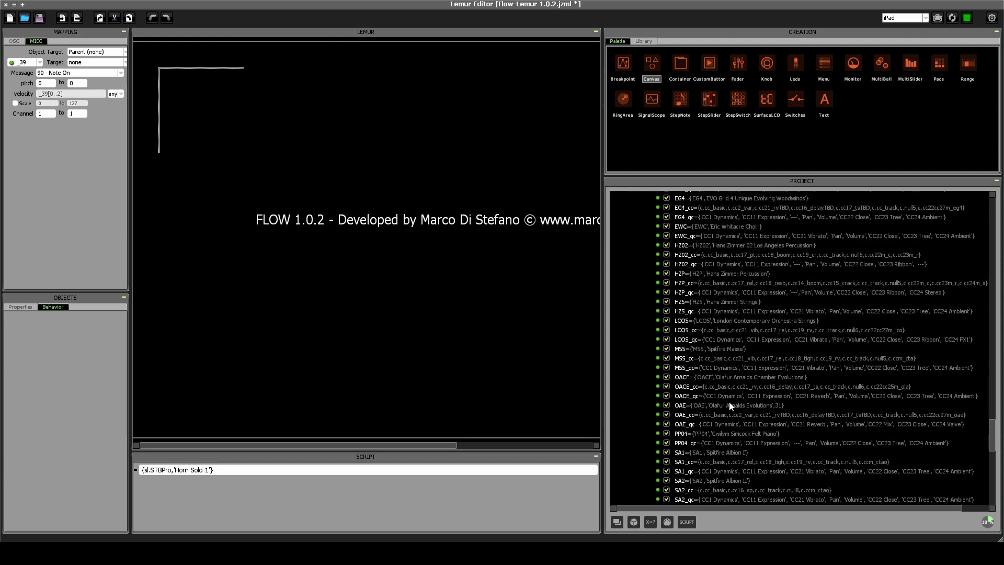
pyautogui.scroll(-6, 738, 423)
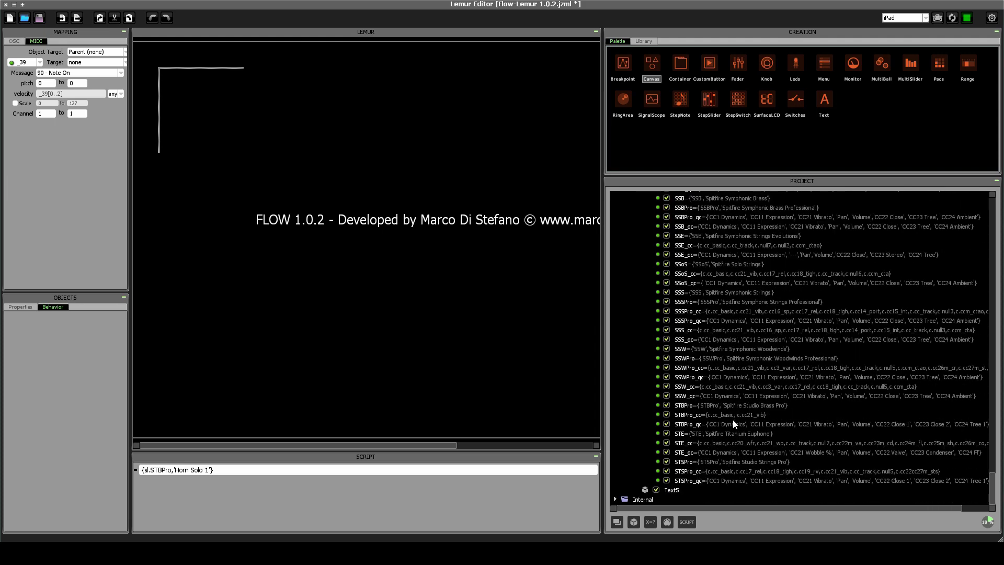
pyautogui.scroll(15, 732, 420)
pyautogui.scroll(8, 740, 421)
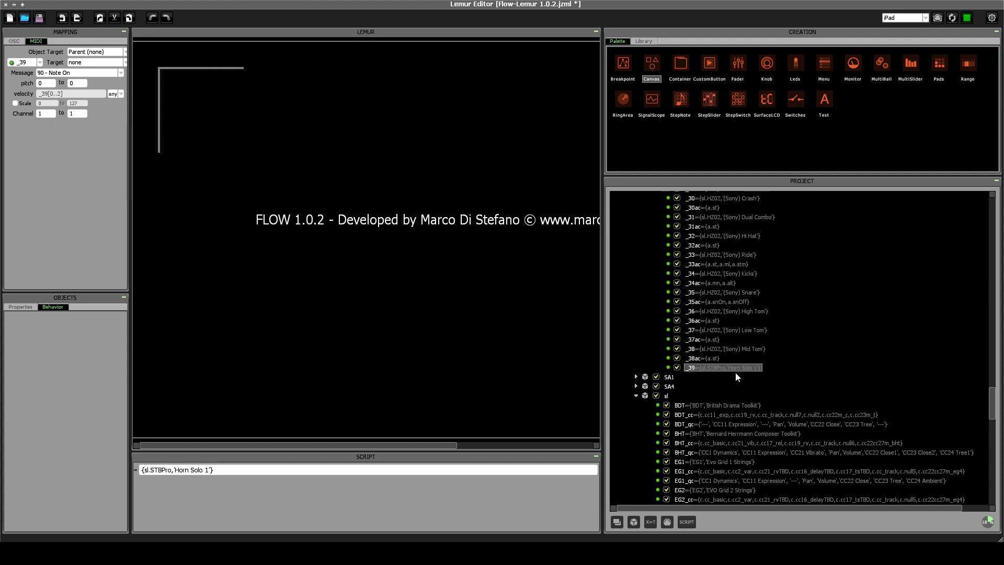
# Step: Create an expression named _39cc below the _39 entry in in7_ch06
pyautogui.click(651, 521)
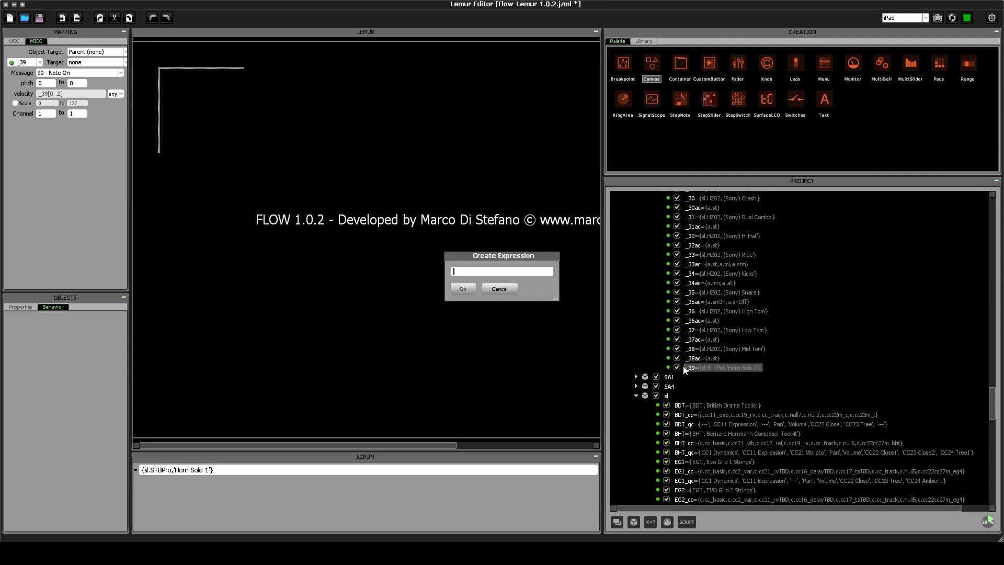
pyautogui.write('_39cc')
pyautogui.press('Return')
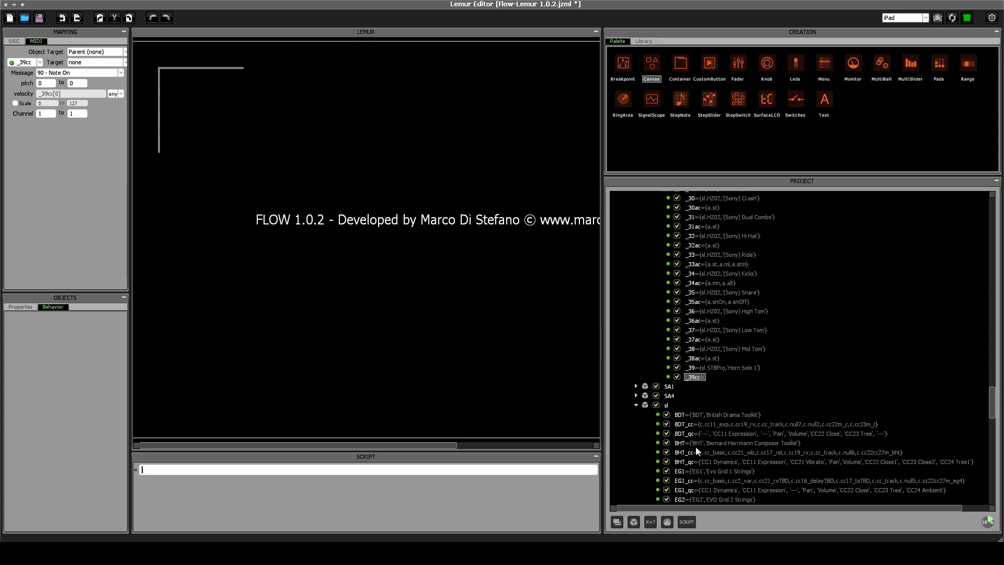
# Step: Expand the in7_ch01 container and examine which of its instruments have their own cc lists and how these are written
pyautogui.scroll(8, 720, 397)
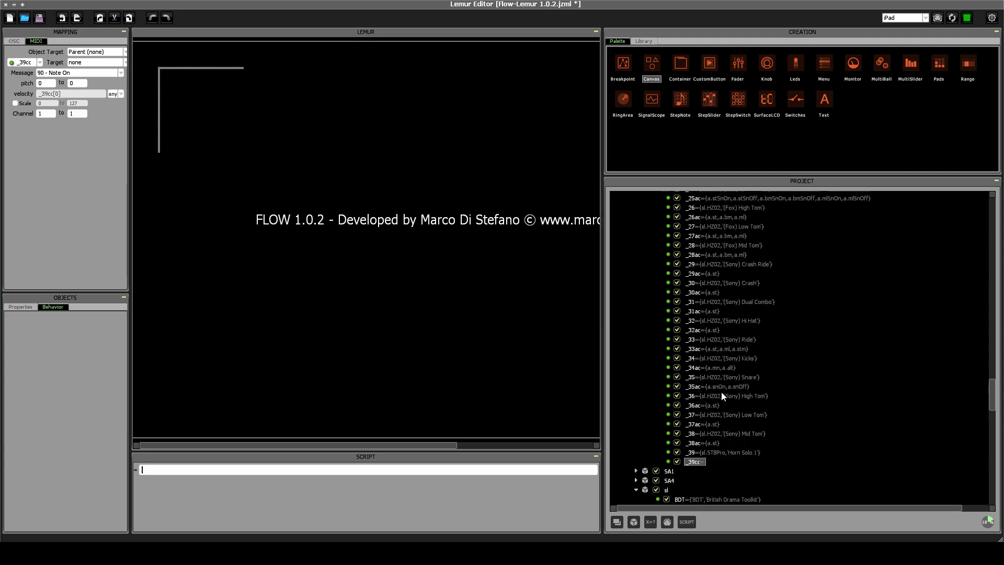
pyautogui.scroll(15, 716, 398)
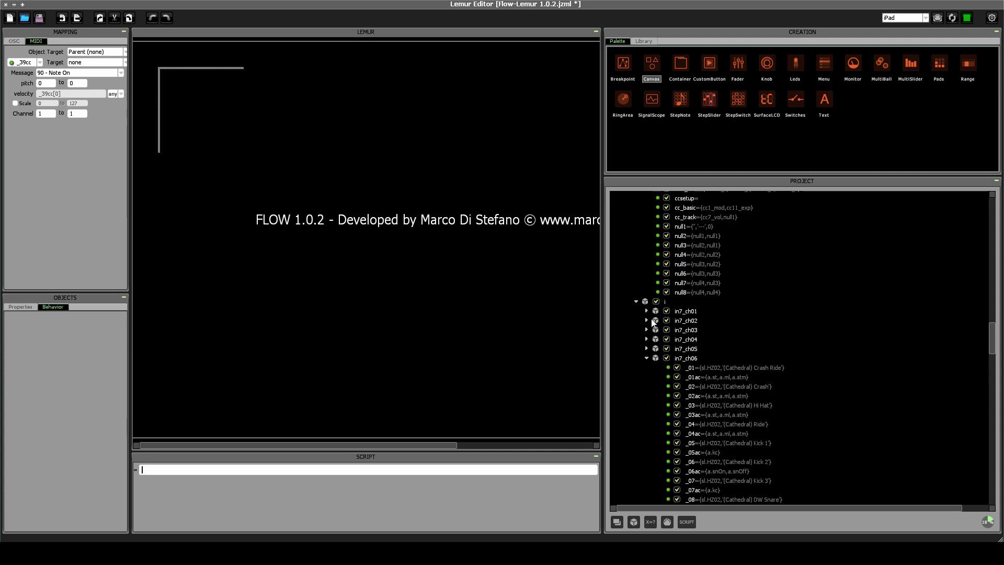
pyautogui.scroll(-5, 771, 335)
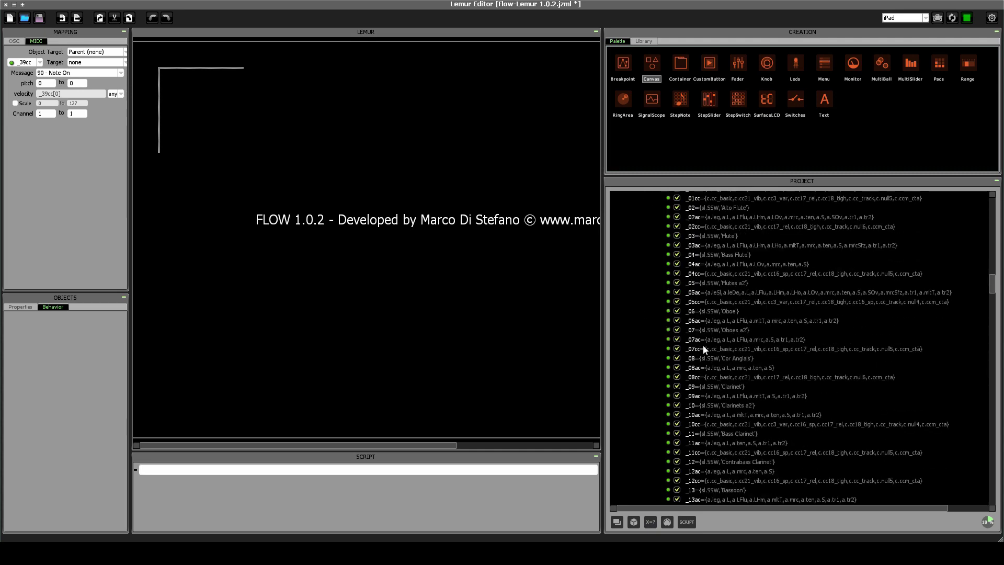
pyautogui.click(703, 349)
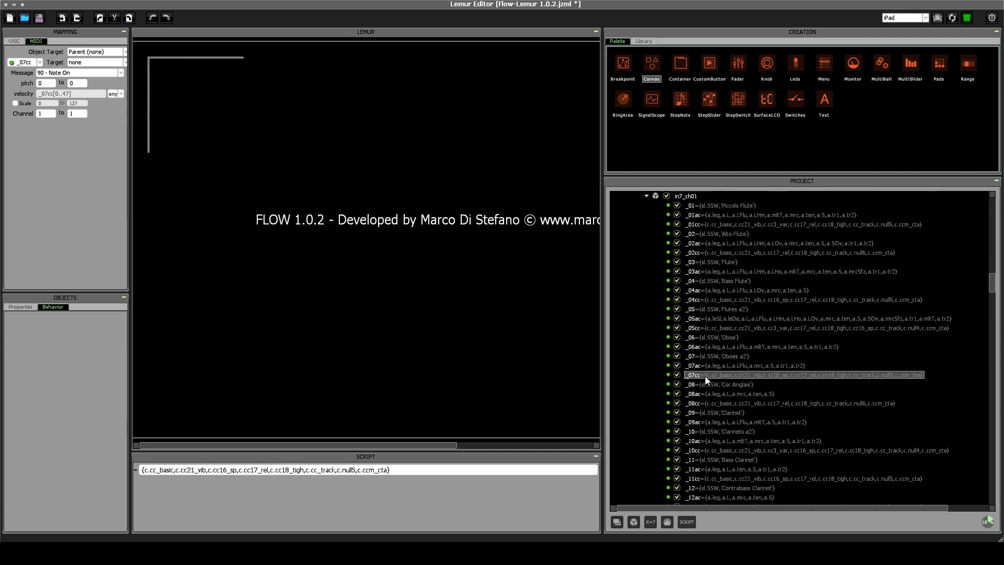
pyautogui.scroll(-19, 711, 389)
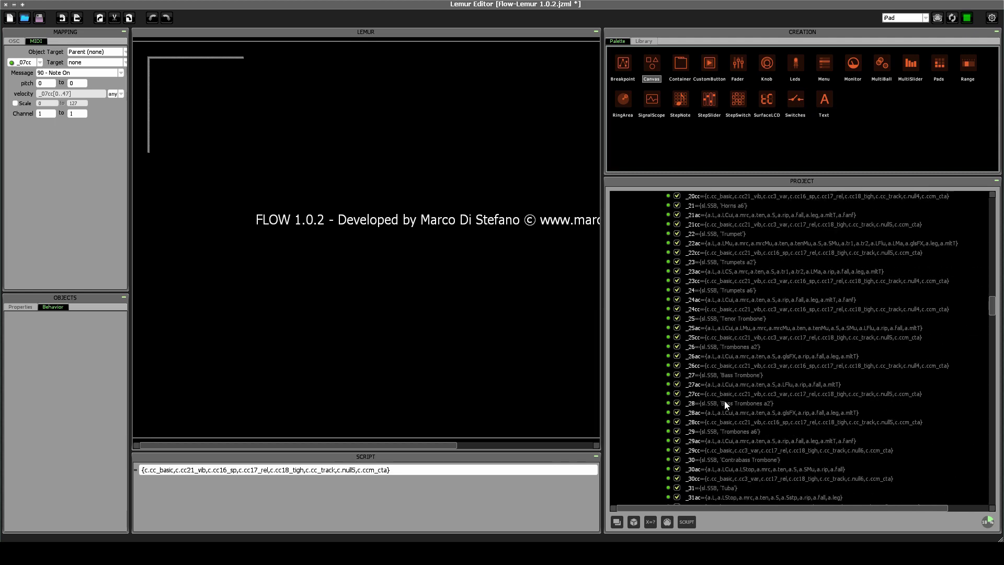
pyautogui.scroll(-17, 726, 408)
pyautogui.scroll(-3, 734, 422)
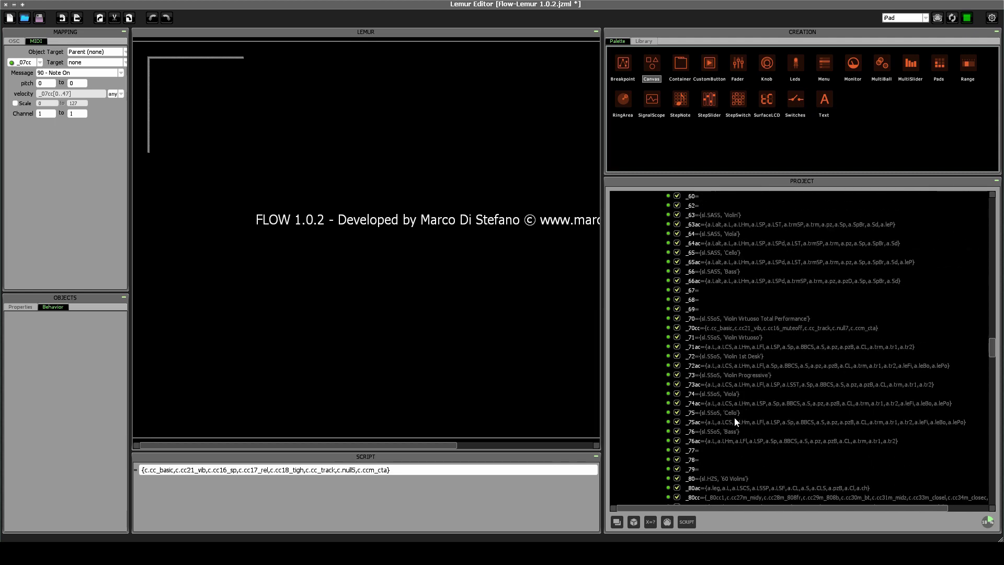
pyautogui.click(714, 328)
pyautogui.scroll(20, 735, 338)
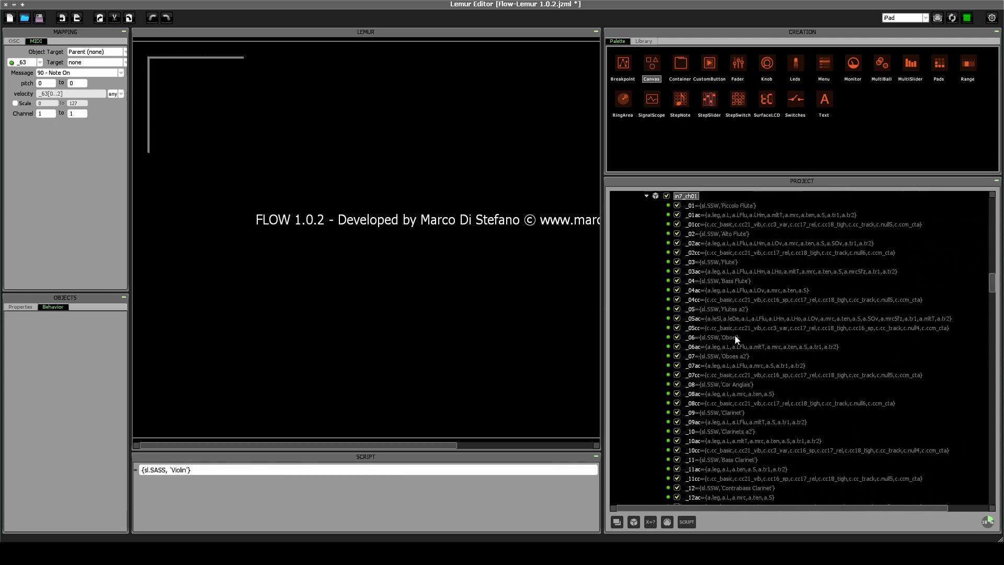
pyautogui.scroll(-9, 748, 373)
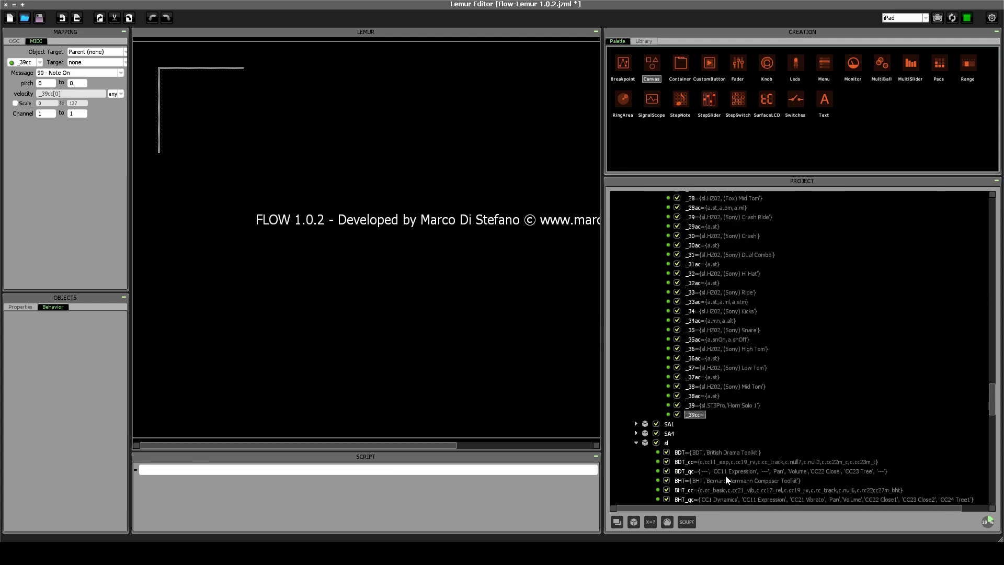
# Step: Remove the empty _39cc expression from in7_ch06 and save the Lemur project
pyautogui.click(734, 406)
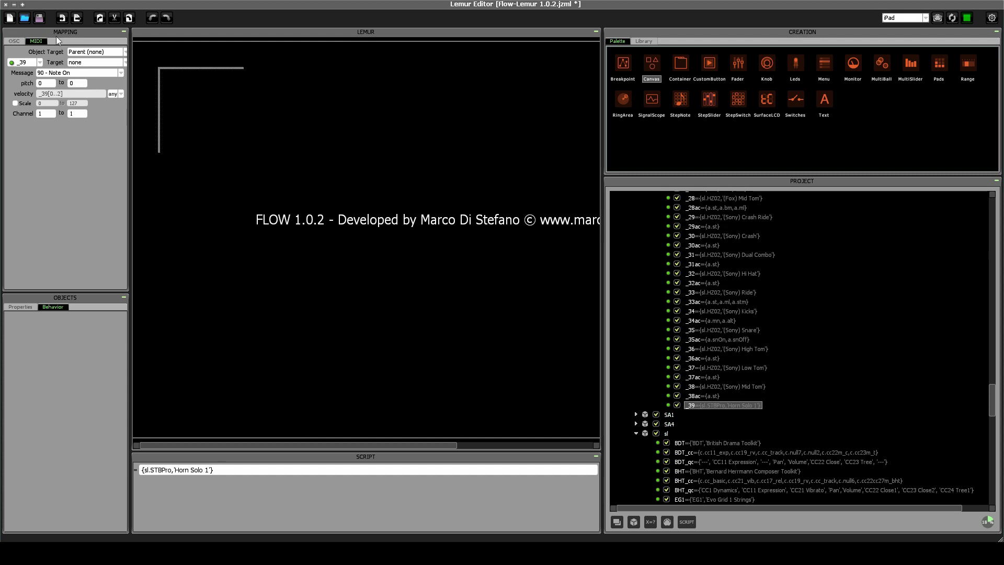
pyautogui.click(39, 20)
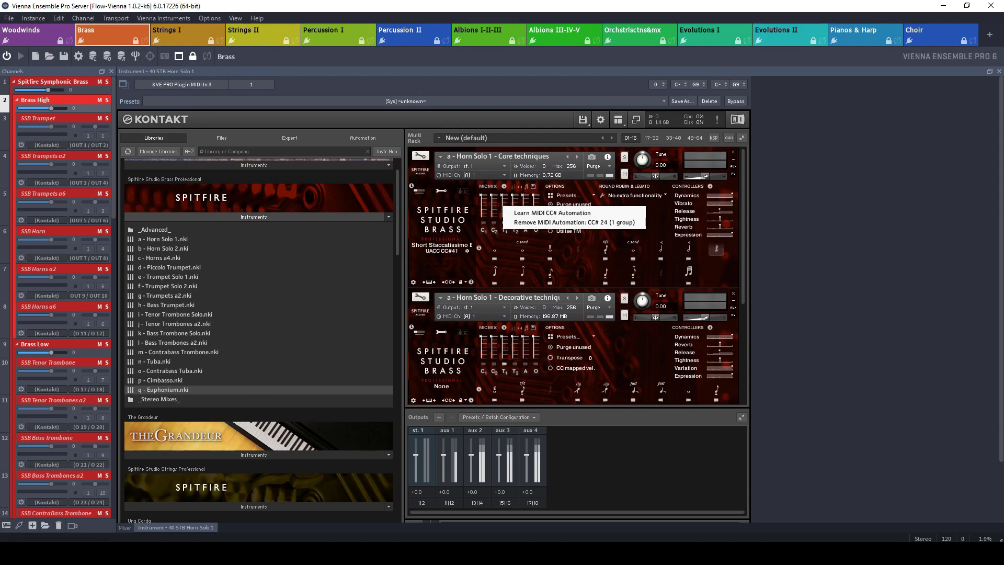
# Step: Switch to Cubase and check the MIDI routing and expression map of the STB Horn solo 1 track
pyautogui.click(272, 552)
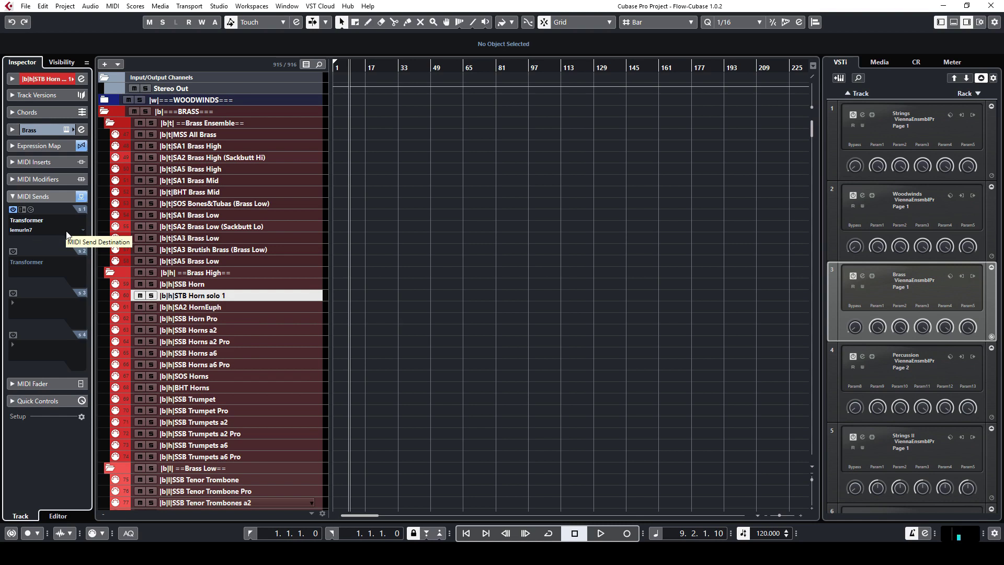
pyautogui.click(51, 79)
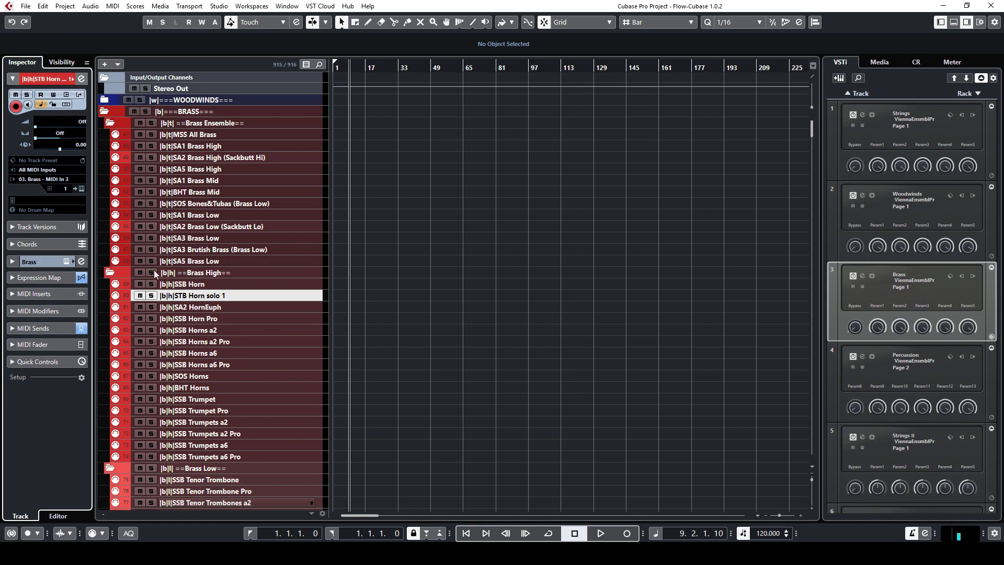
pyautogui.click(72, 278)
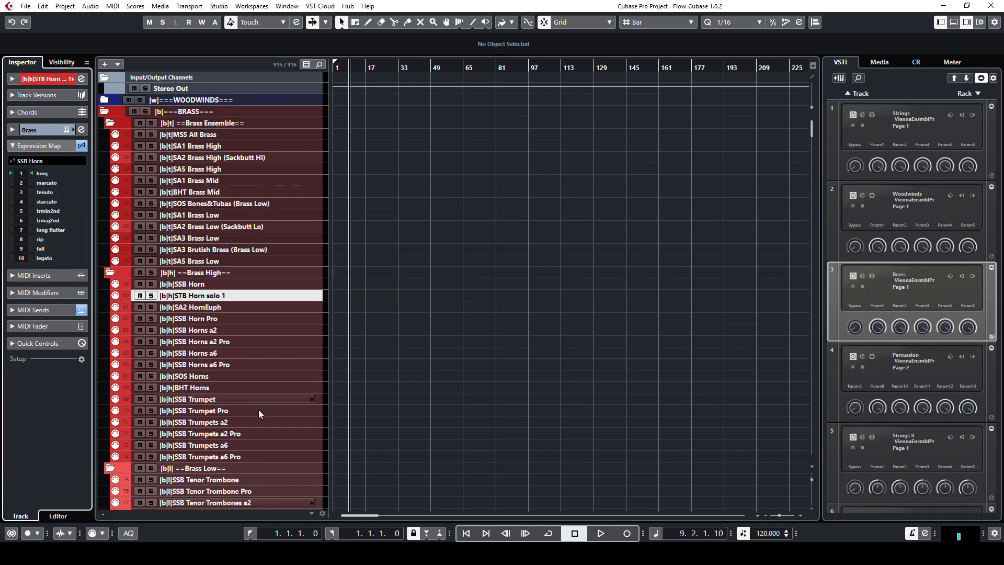
# Step: Switch to Vienna Ensemble Pro and check the UACC numbers of the Long and Long (Stopped) articulations in the Core techniques patch
pyautogui.moveTo(243, 554)
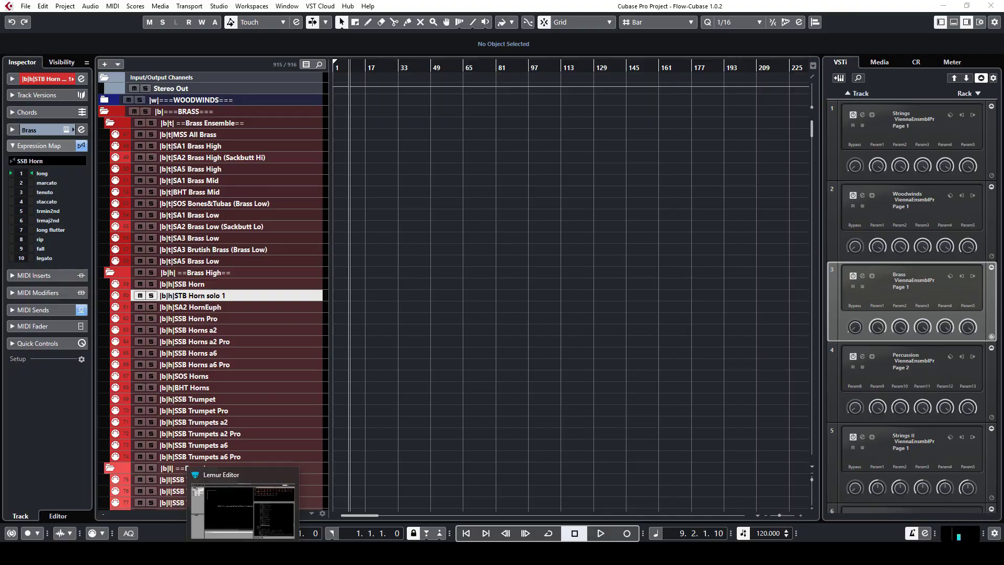
pyautogui.click(243, 496)
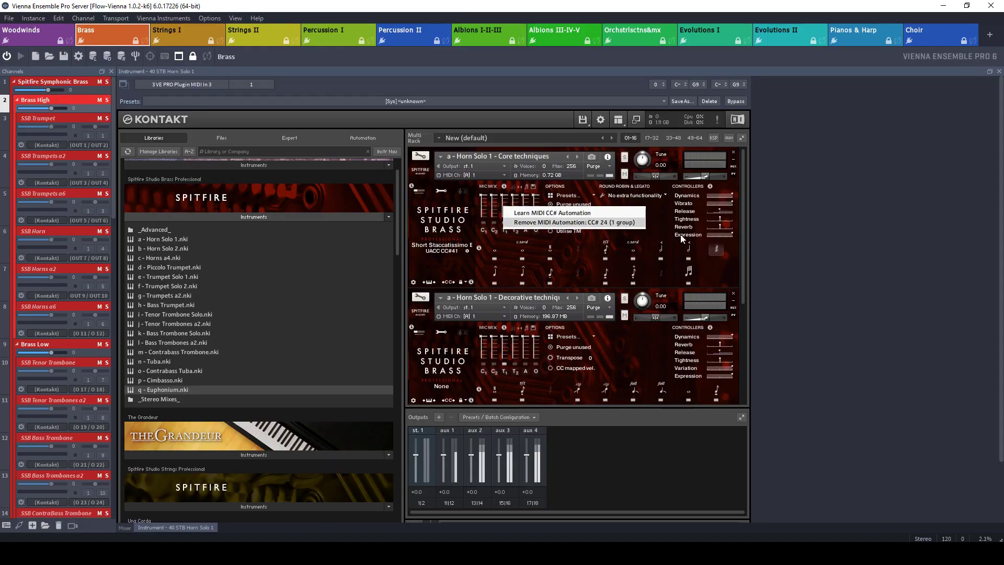
pyautogui.click(590, 236)
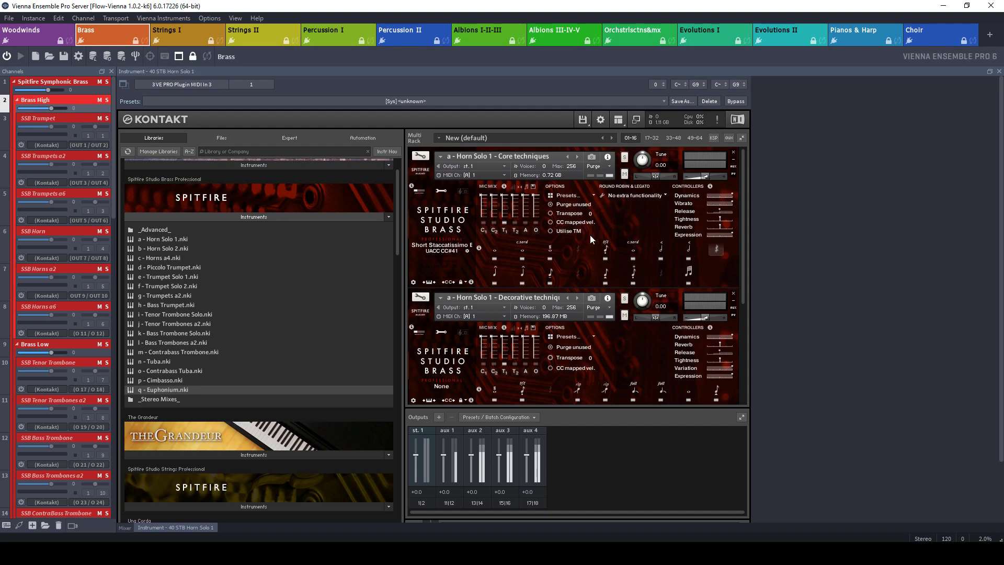
pyautogui.press('F2')
pyautogui.click(495, 250)
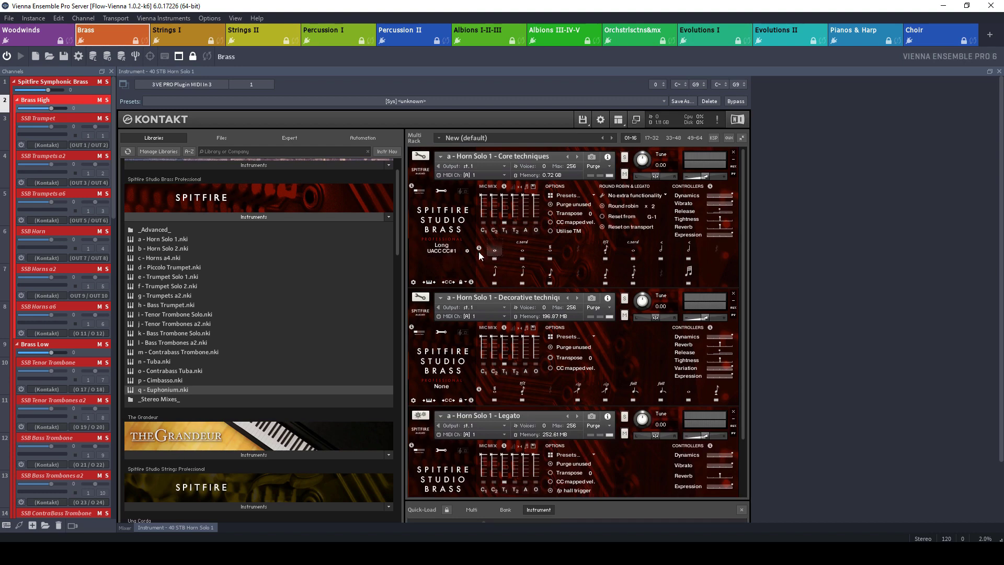
pyautogui.click(524, 251)
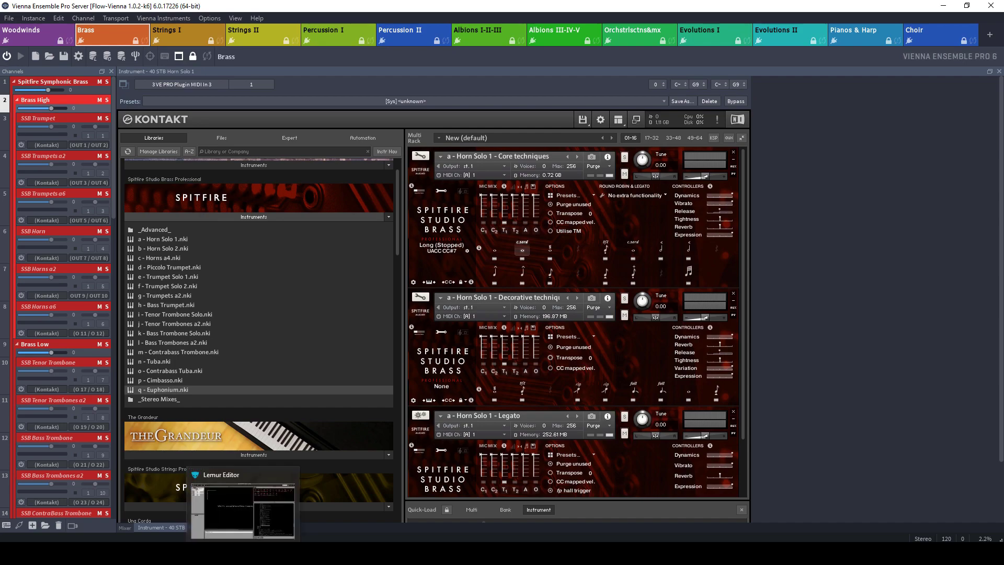
# Step: Return to the Lemur Editor and create an expression named _39ac after _39, starting its definition with empty braces {}
pyautogui.click(243, 554)
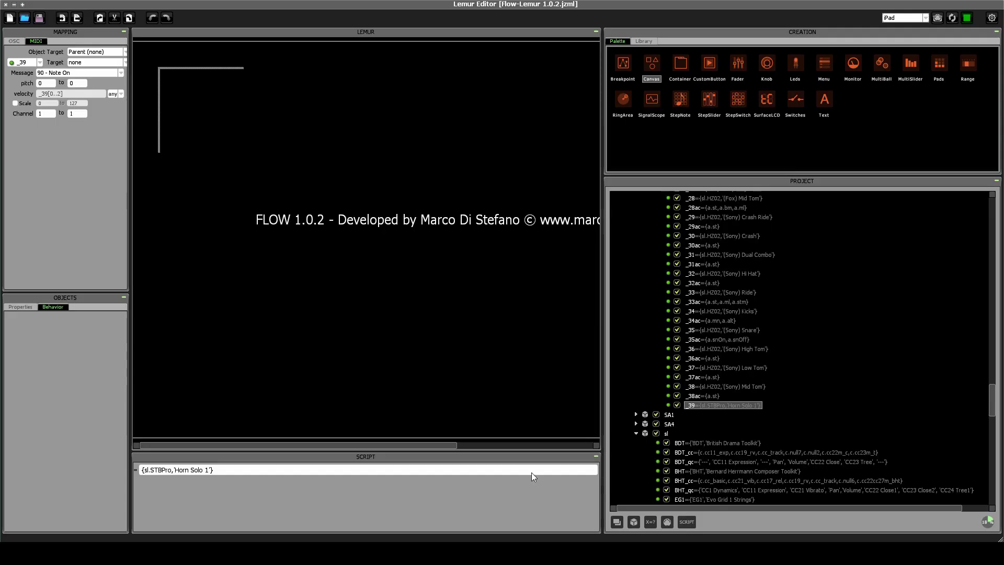
pyautogui.scroll(-3, 711, 434)
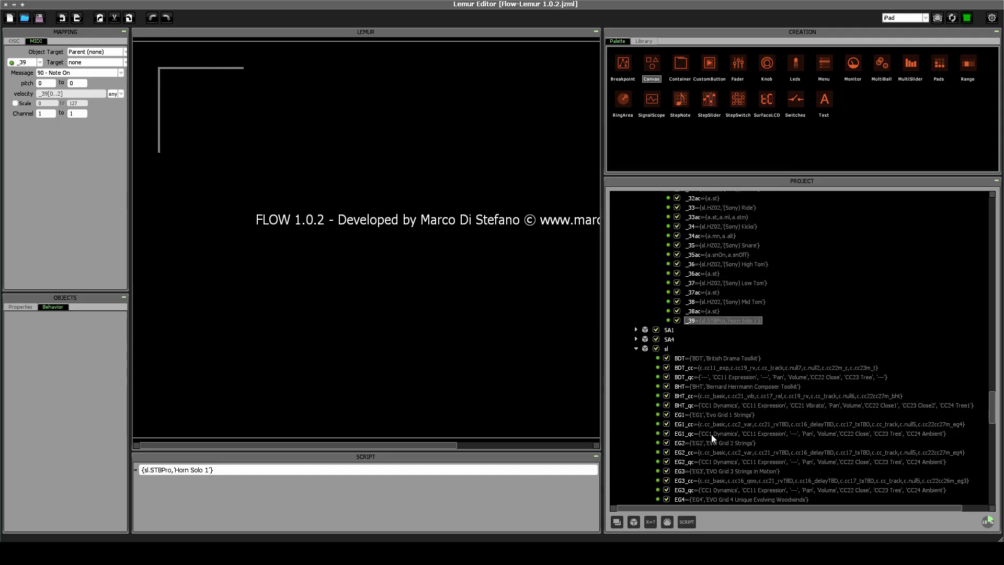
pyautogui.click(654, 520)
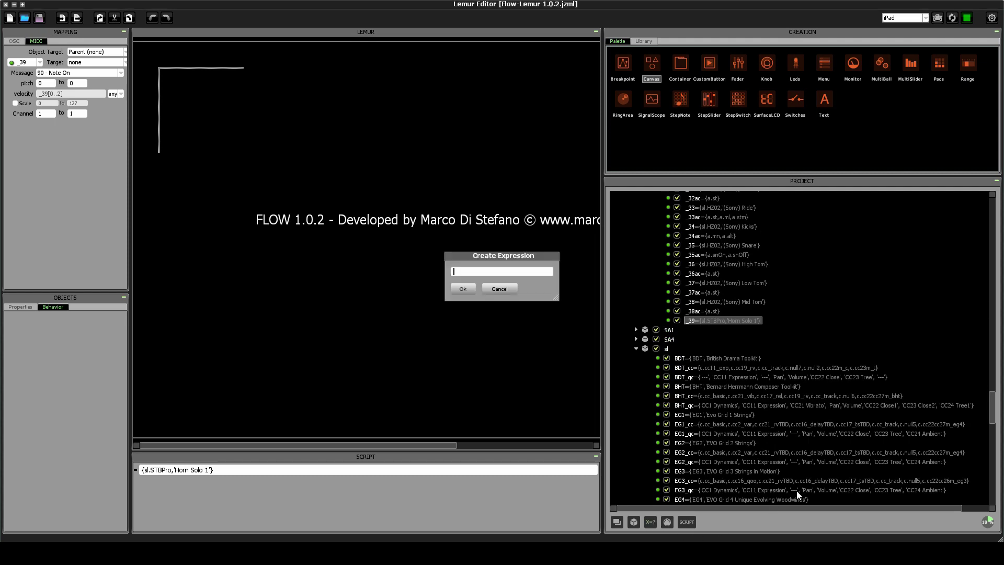
pyautogui.write('_39ac')
pyautogui.press('Return')
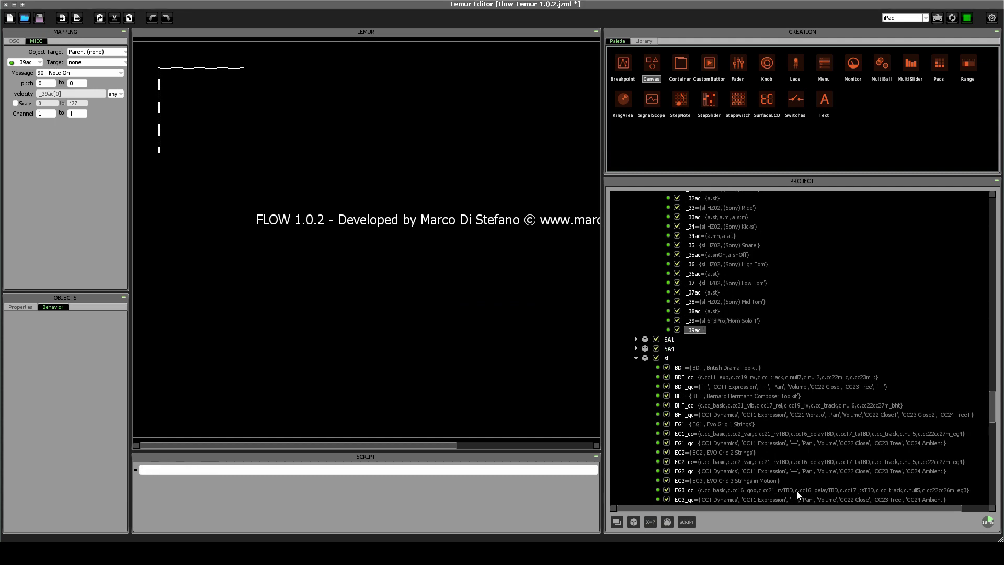
pyautogui.write('{}')
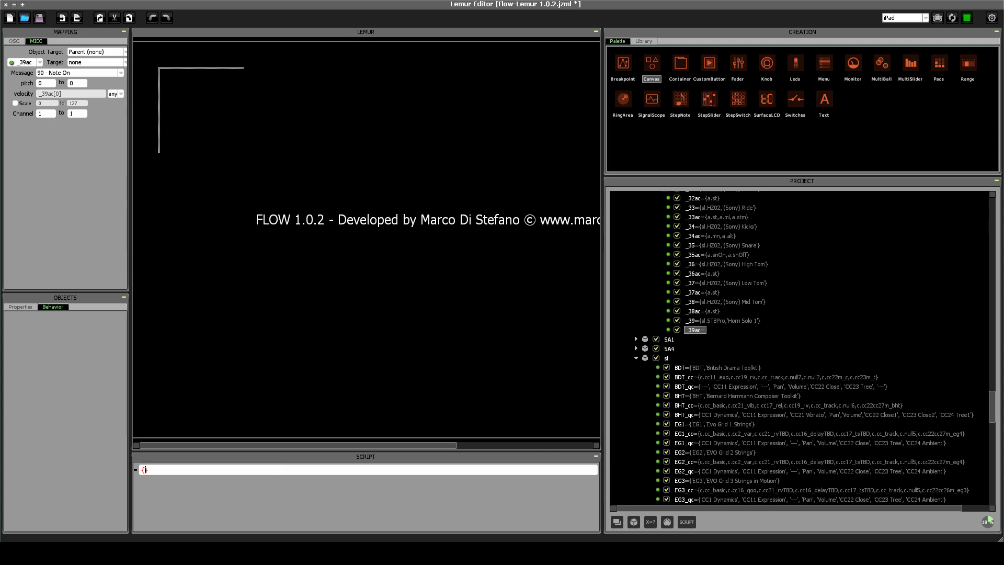
# Step: Collapse the c container, expand the a container and find the expression for the long articulation, L
pyautogui.hotkey('alt', 'Tab')
pyautogui.scroll(20, 767, 375)
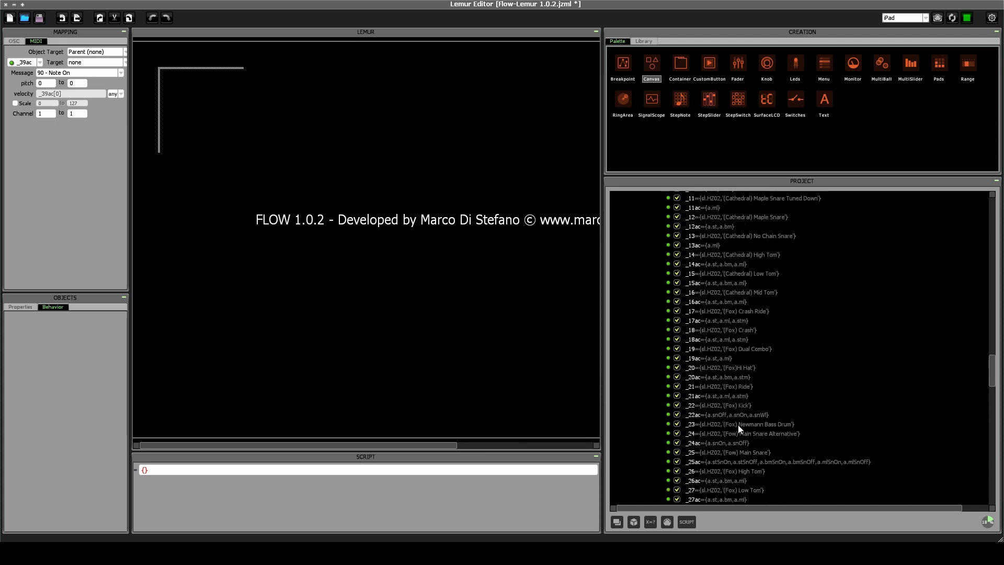
pyautogui.scroll(7, 758, 413)
pyautogui.scroll(10, 748, 419)
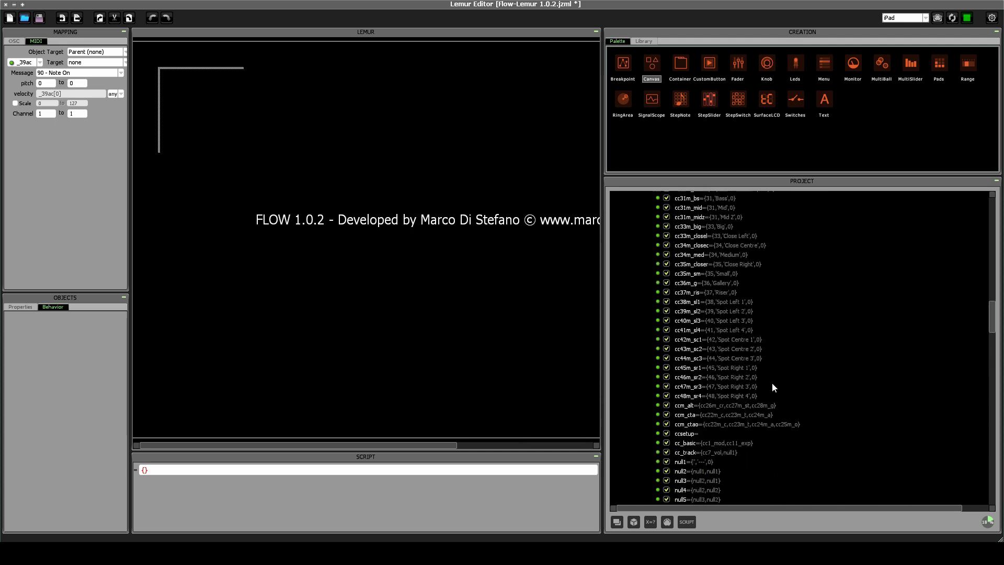
pyautogui.scroll(15, 743, 437)
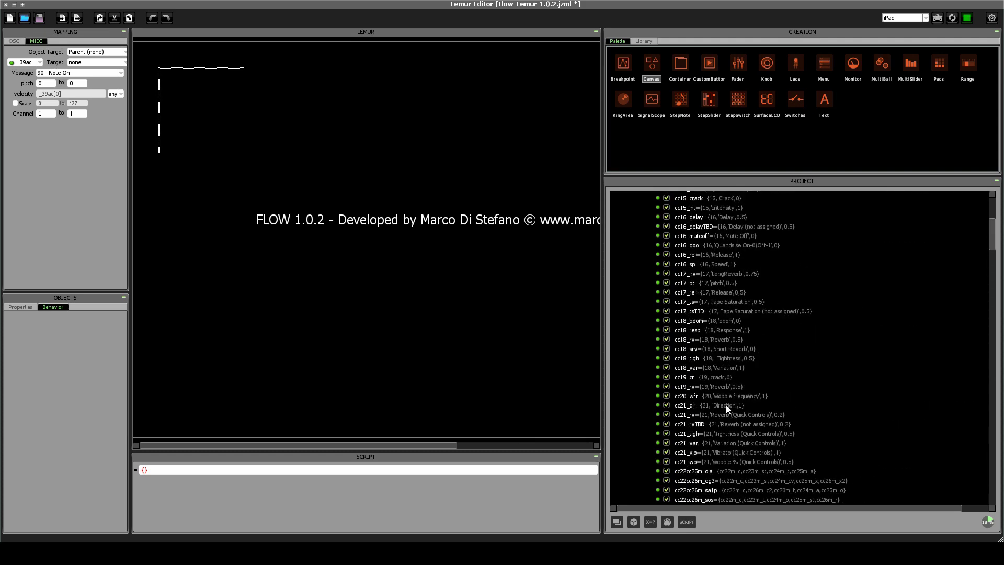
pyautogui.click(636, 328)
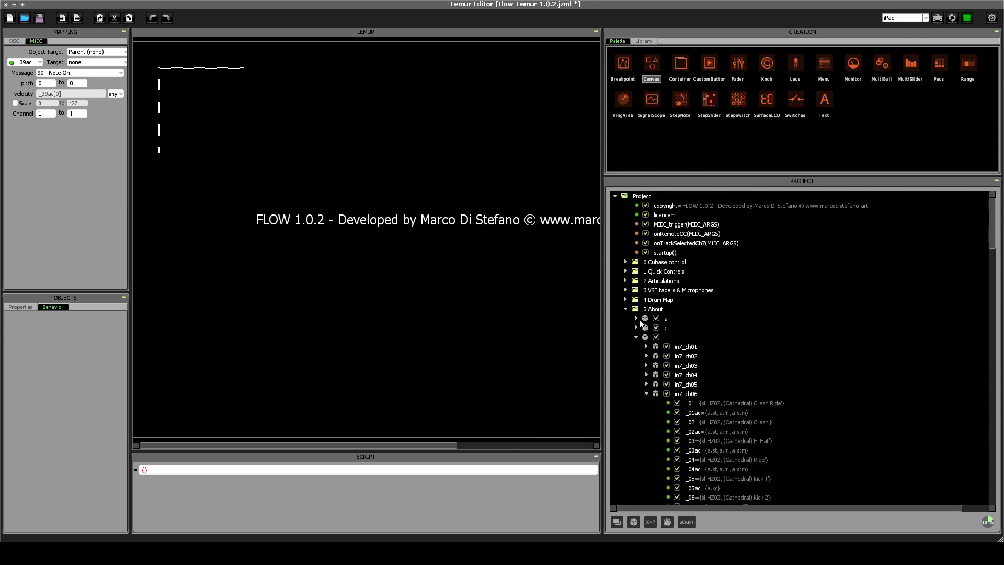
pyautogui.click(635, 318)
pyautogui.scroll(-5, 721, 331)
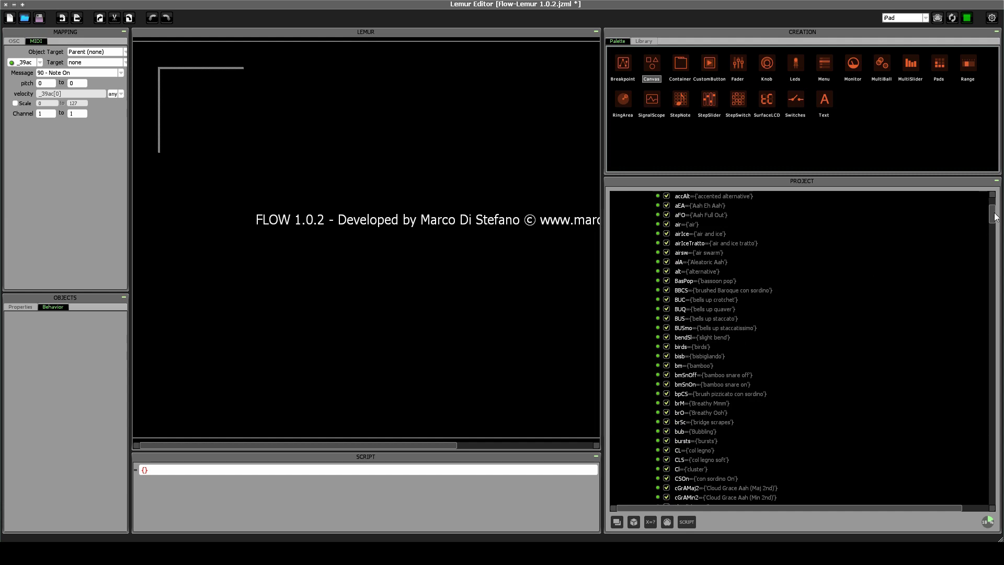
pyautogui.moveTo(992, 218); pyautogui.dragTo(1000, 269)
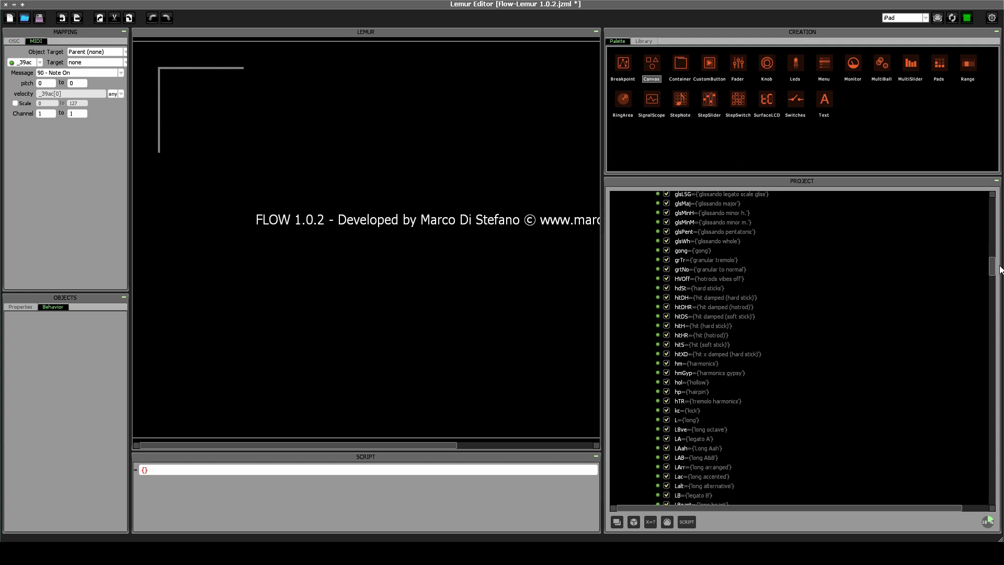
pyautogui.click(686, 421)
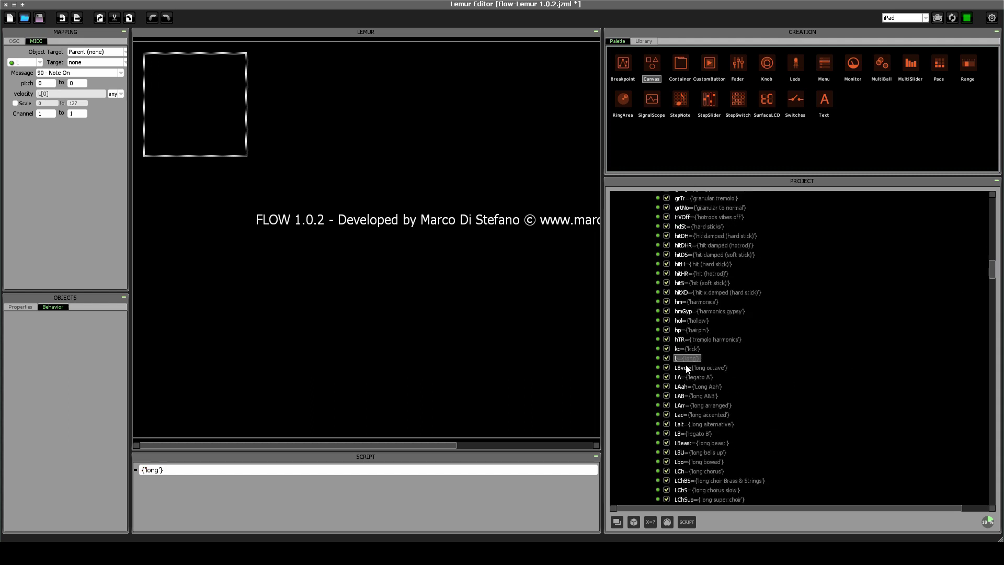
# Step: Set the _39ac expression in in7_ch06 to {a.L} and save the Lemur project
pyautogui.moveTo(992, 272); pyautogui.dragTo(992, 454)
pyautogui.click(706, 279)
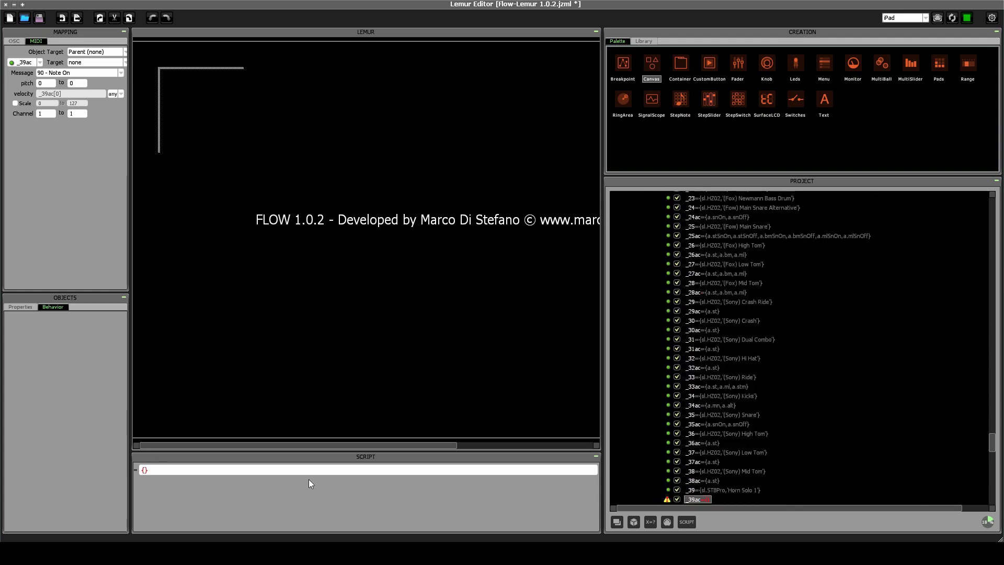
pyautogui.click(210, 470)
pyautogui.press('BackSpace')
pyautogui.write('a.L')
pyautogui.press('Return')
pyautogui.scroll(-5, 804, 362)
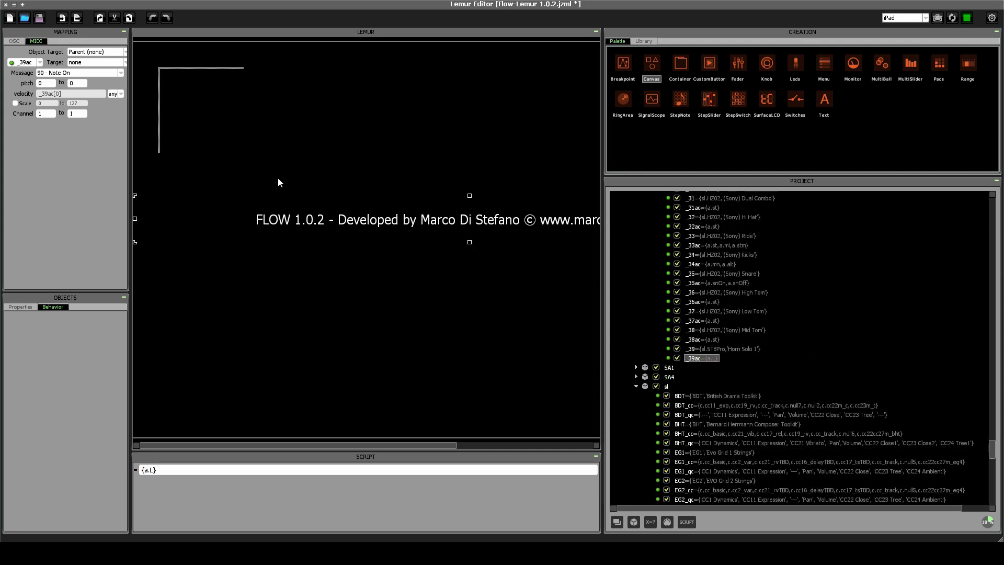
pyautogui.click(43, 20)
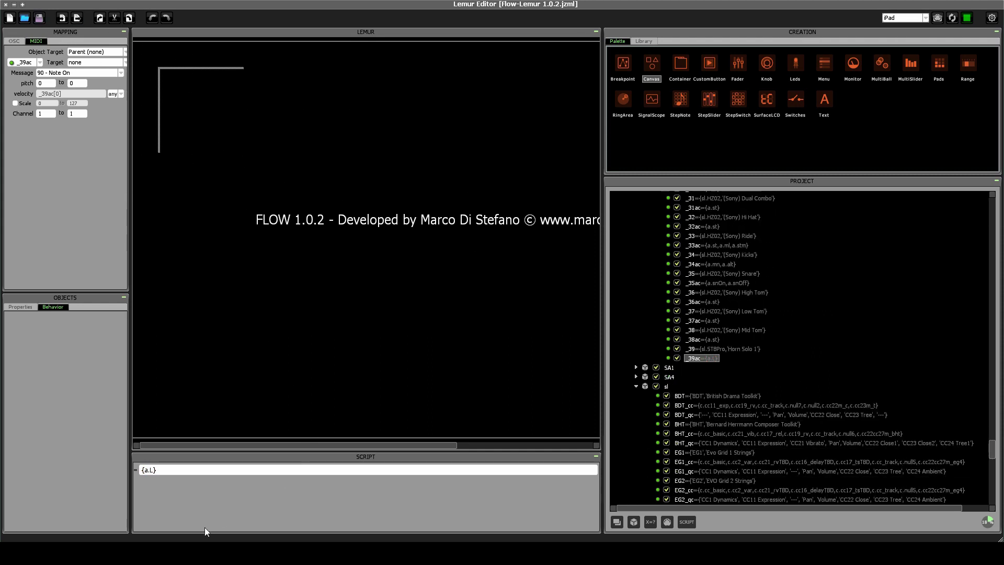
# Step: Switch to Vienna Ensemble Pro to check the Long (Stopped) articulation, and return to the Lemur Editor
pyautogui.hotkey('alt', 'Tab')
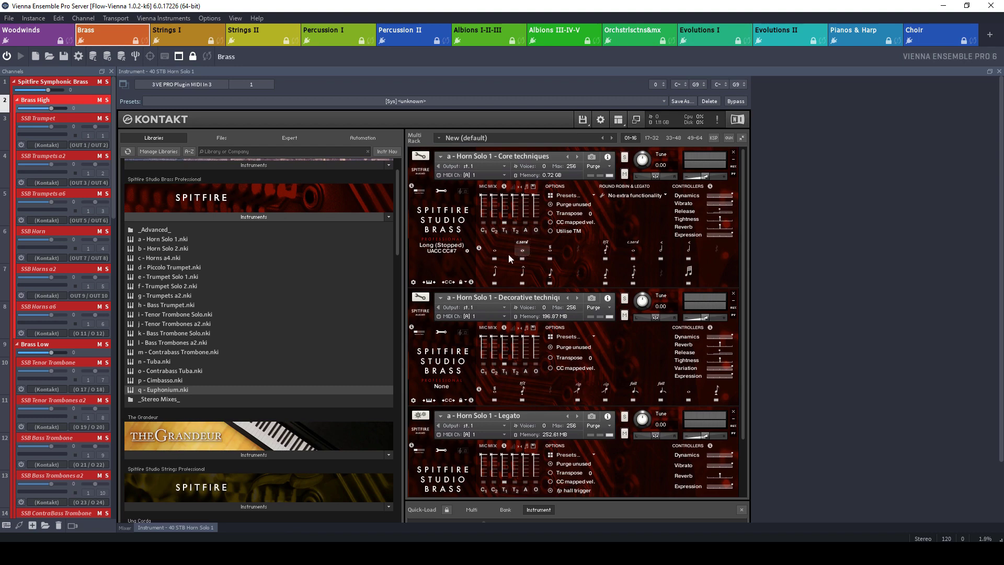
pyautogui.click(282, 555)
pyautogui.click(243, 553)
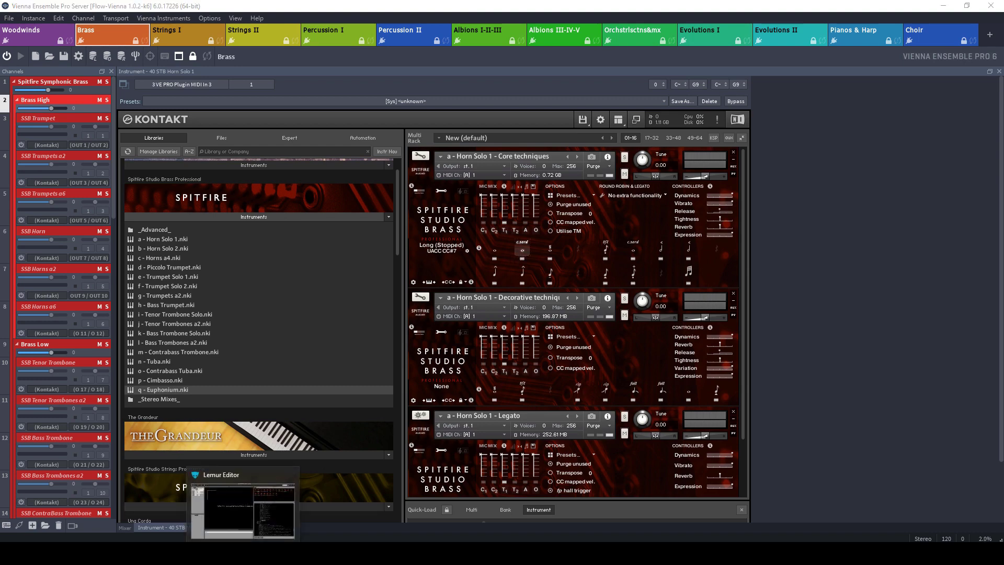
# Step: Look through the long articulations in the a container and select the long stopped expression, LStop
pyautogui.scroll(10, 761, 362)
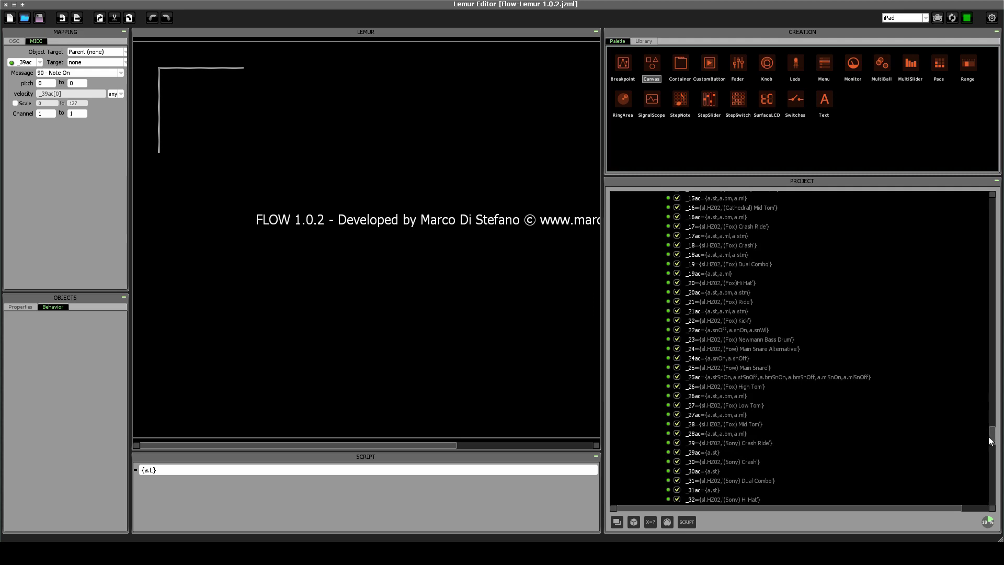
pyautogui.moveTo(991, 437); pyautogui.dragTo(990, 276)
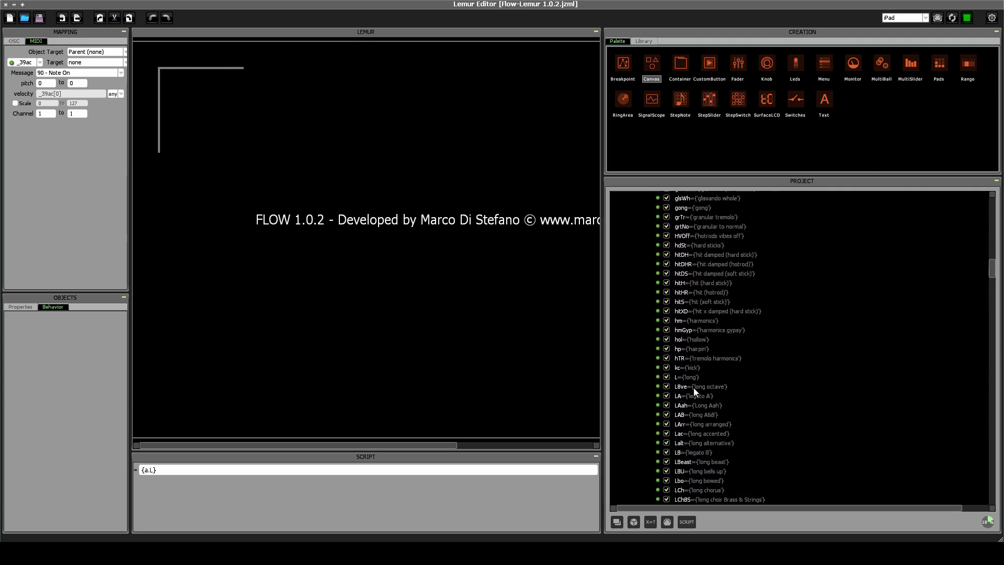
pyautogui.click(732, 381)
pyautogui.scroll(-1, 732, 384)
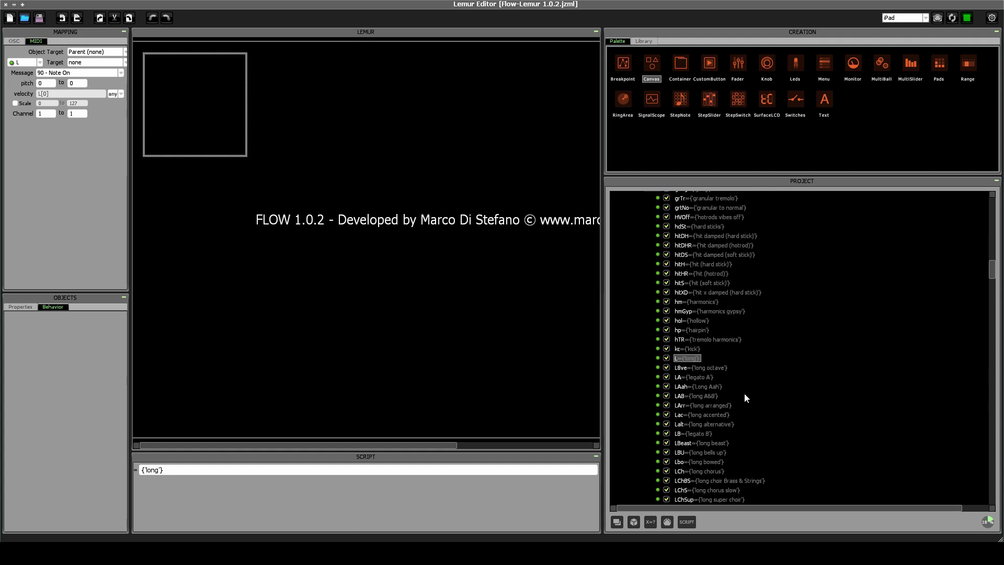
pyautogui.scroll(-2, 745, 394)
pyautogui.scroll(-1, 757, 405)
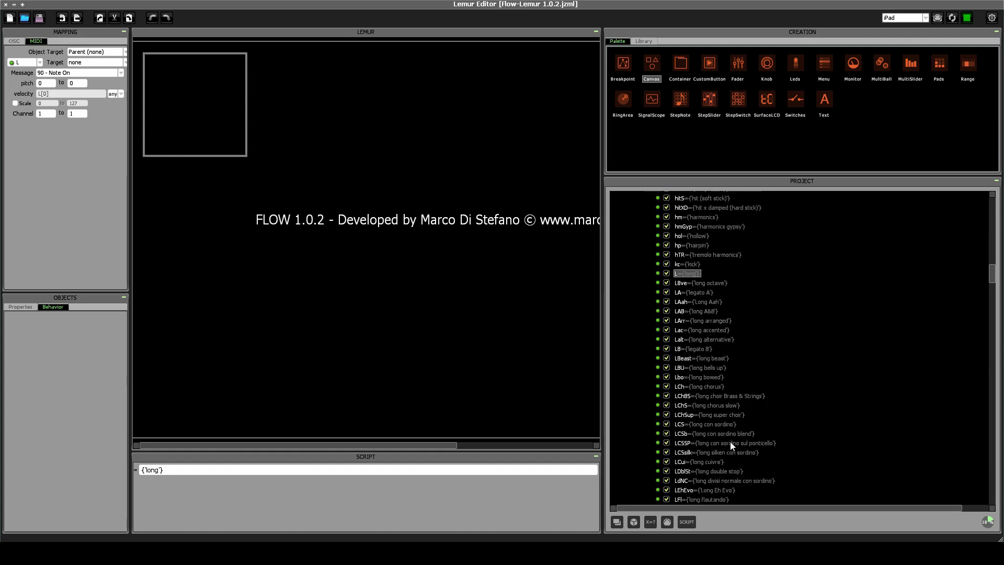
pyautogui.scroll(-12, 732, 447)
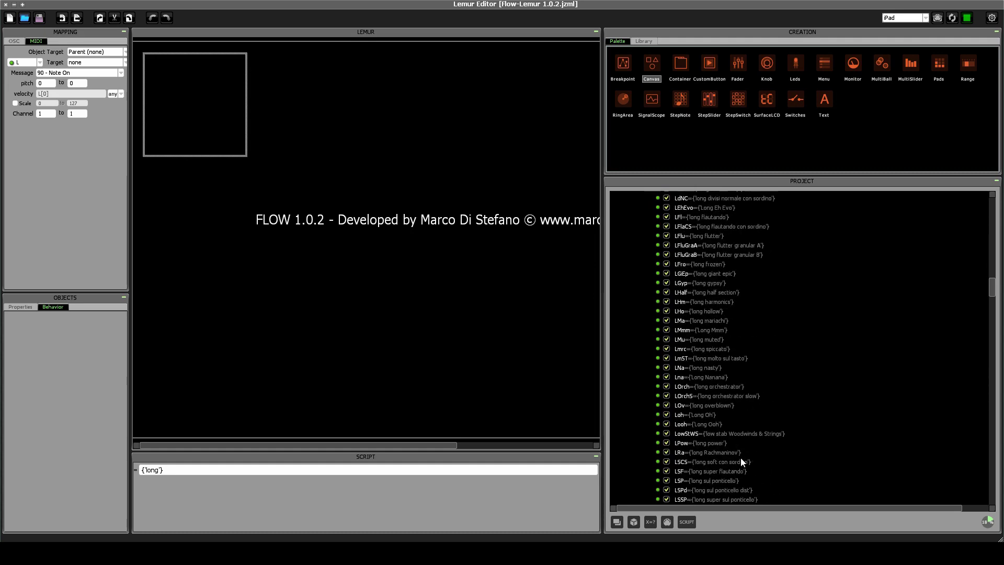
pyautogui.click(727, 452)
pyautogui.scroll(-2, 743, 442)
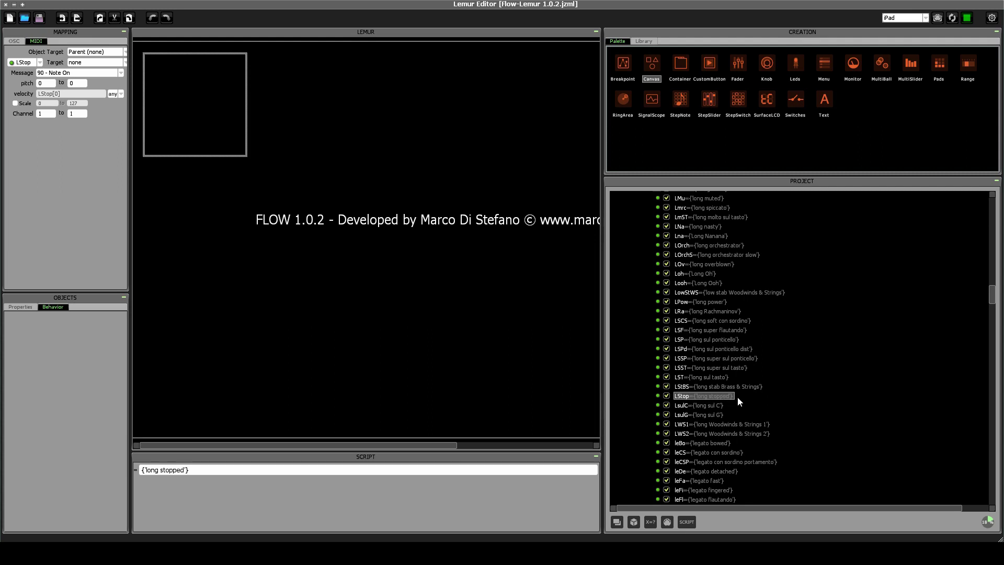
# Step: Create an expression named LStopCS after LStop and define it as {'long stopped con sordino'}
pyautogui.click(650, 522)
pyautogui.write('L')
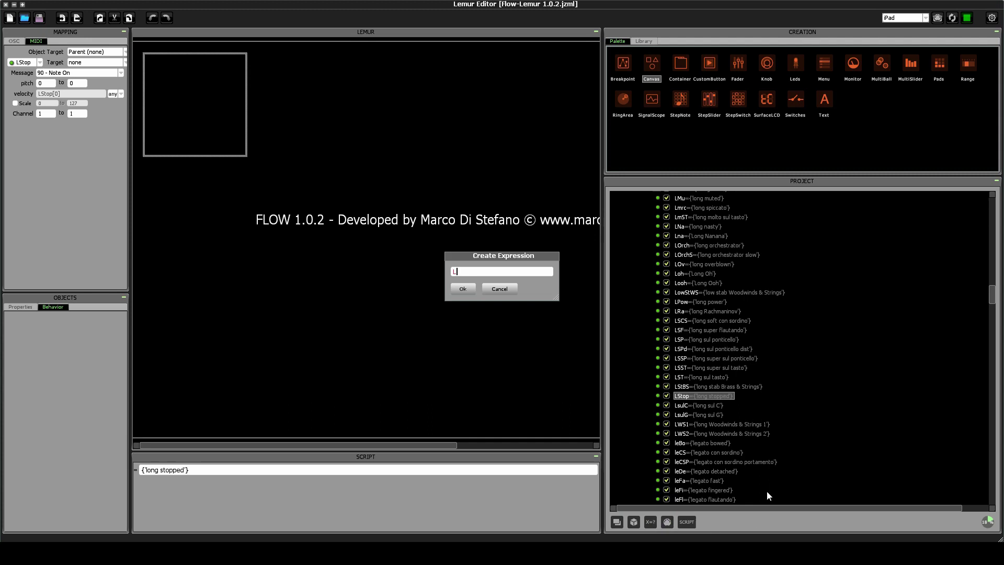
pyautogui.write('StopCS')
pyautogui.press('Return')
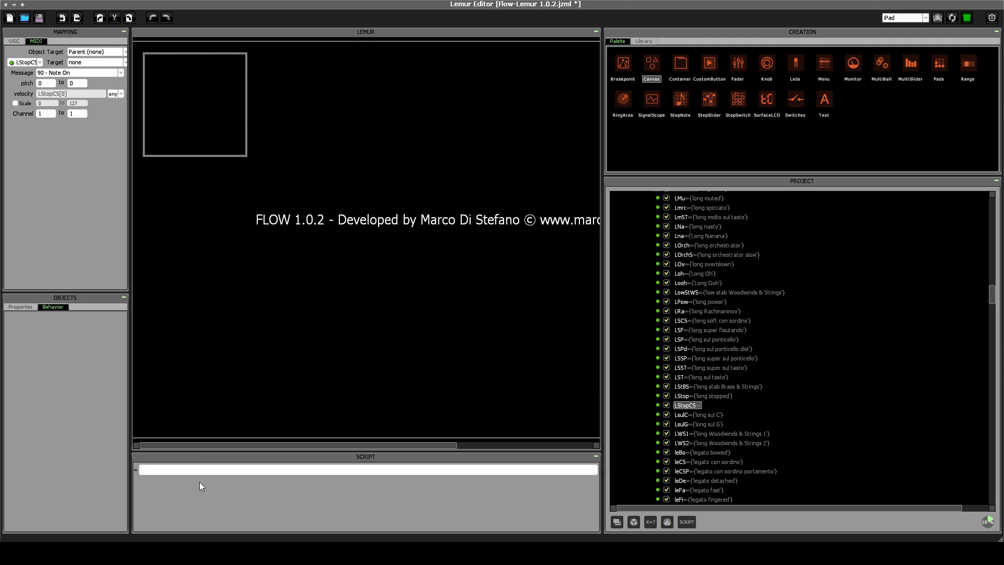
pyautogui.write('{}')
pyautogui.write("'")
pyautogui.write('long')
pyautogui.write(' stop')
pyautogui.write("ped con sordino'")
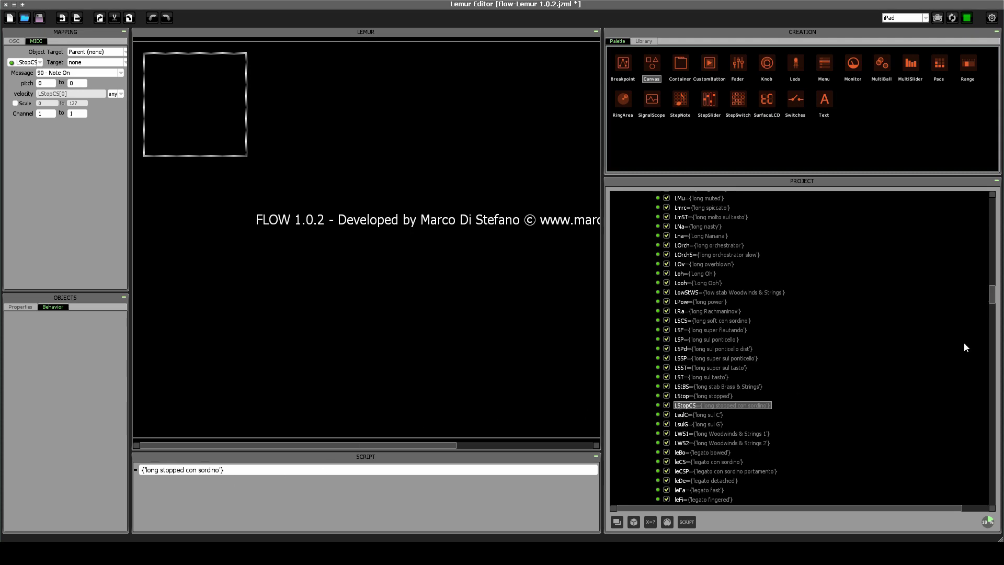
# Step: Add a.LStopCS as the second articulation in the _39ac expression and save the Lemur project
pyautogui.moveTo(993, 295); pyautogui.dragTo(981, 448)
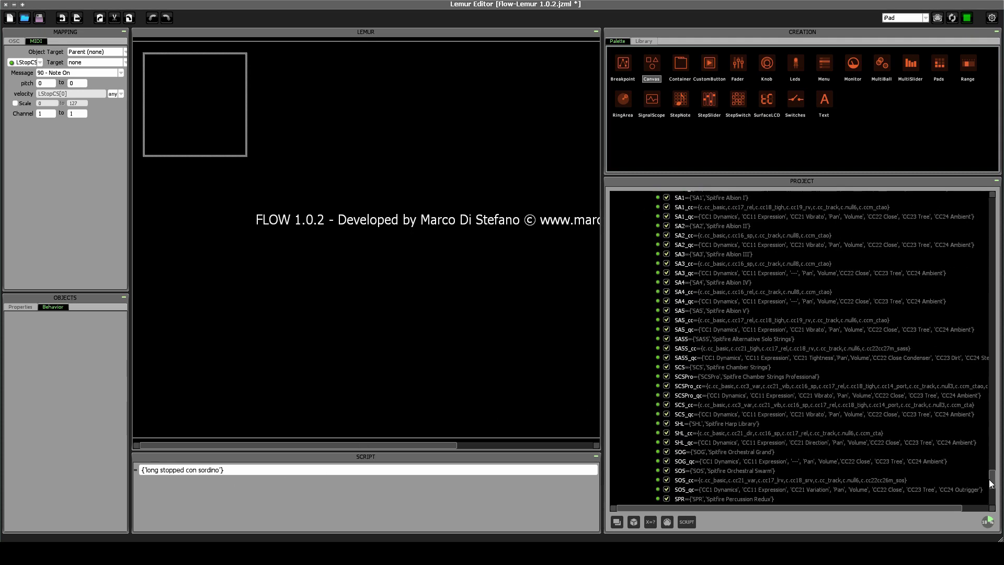
pyautogui.scroll(-3, 805, 439)
pyautogui.click(731, 449)
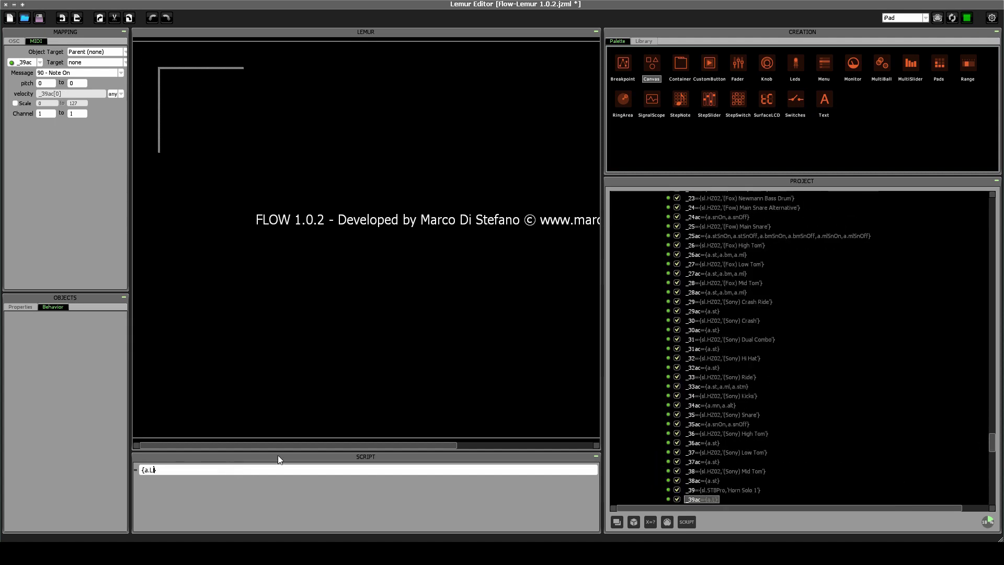
pyautogui.write(', a')
pyautogui.write('.LStopCS')
pyautogui.press('Return')
pyautogui.scroll(-4, 717, 398)
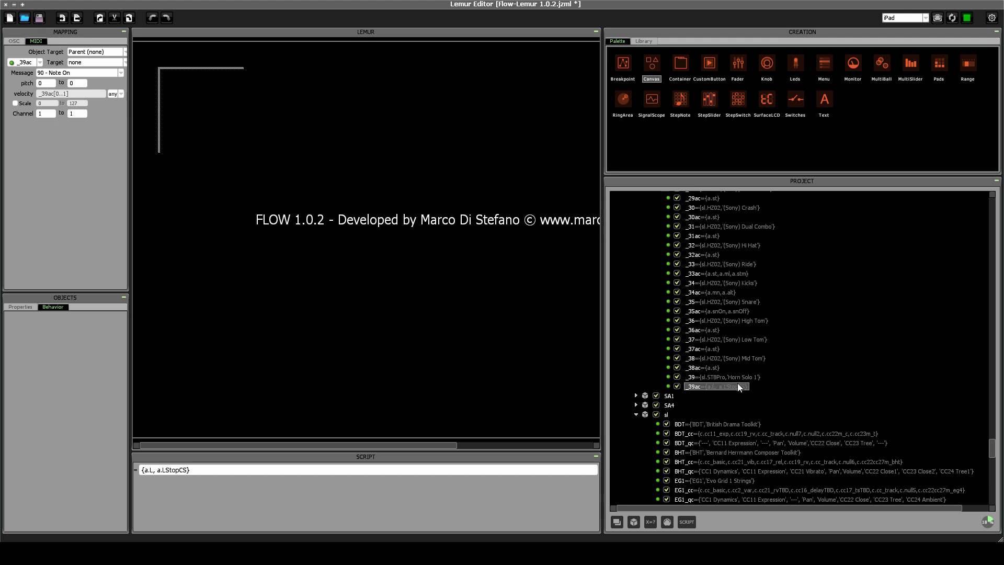
pyautogui.click(39, 18)
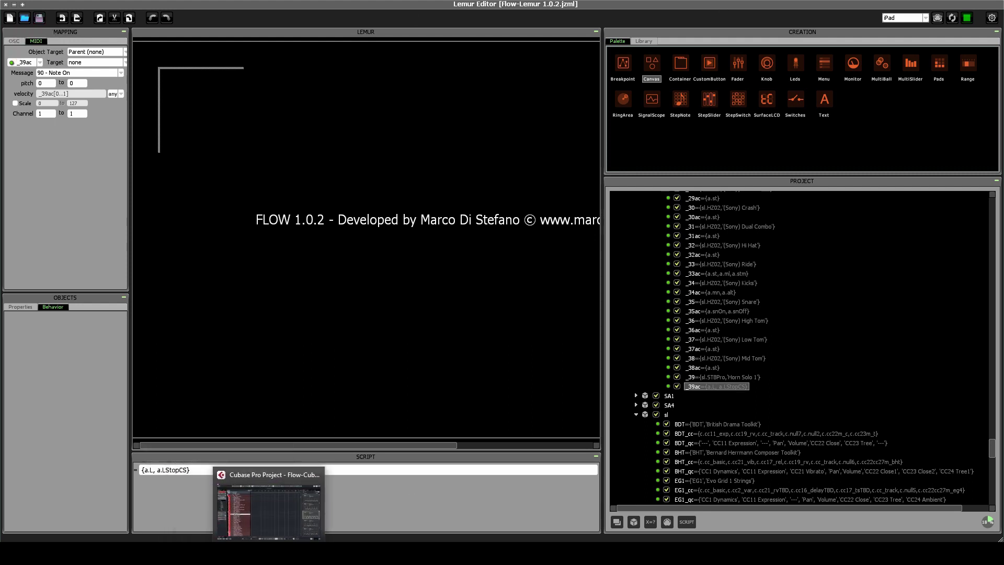
# Step: Switch to Cubase and open the Expression Map Setup from the STB Horn solo 1 track's expression map list
pyautogui.click(268, 502)
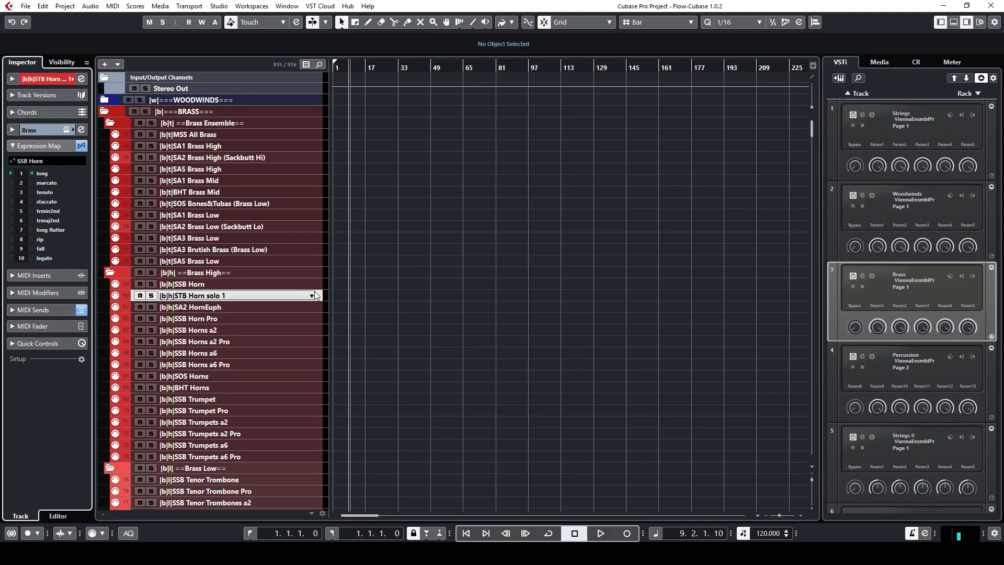
pyautogui.click(30, 163)
pyautogui.scroll(-10, 108, 398)
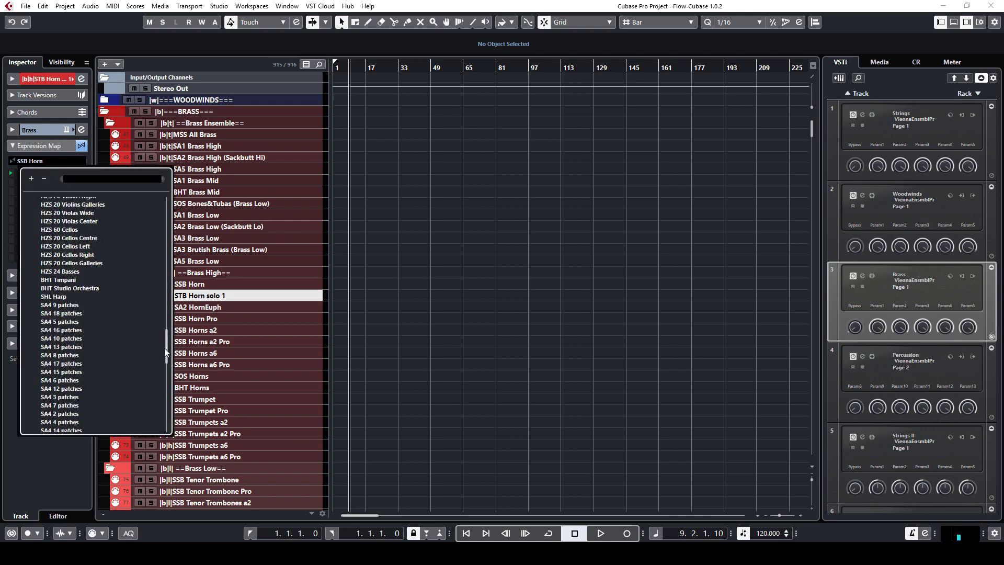
pyautogui.moveTo(164, 347); pyautogui.dragTo(165, 418)
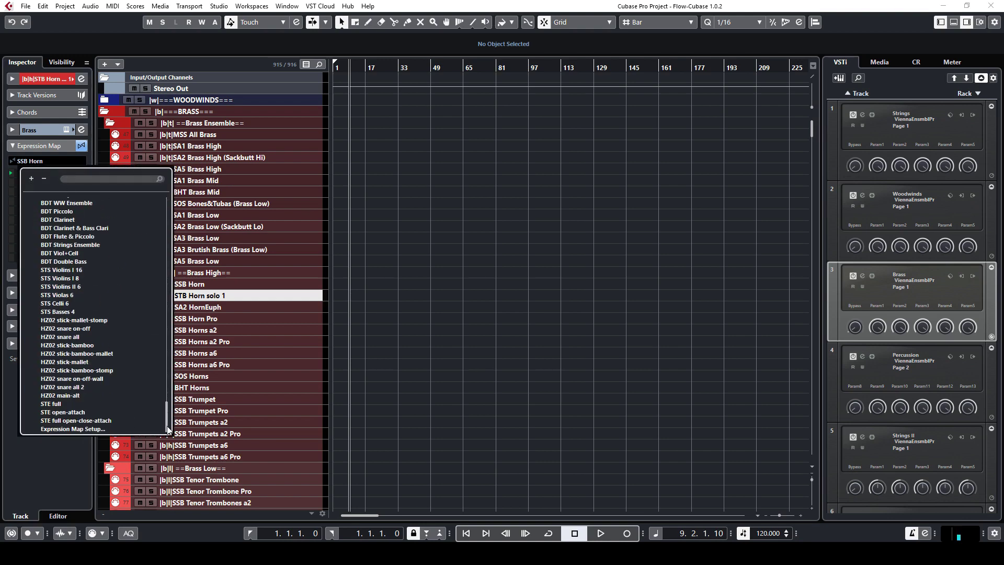
pyautogui.click(84, 428)
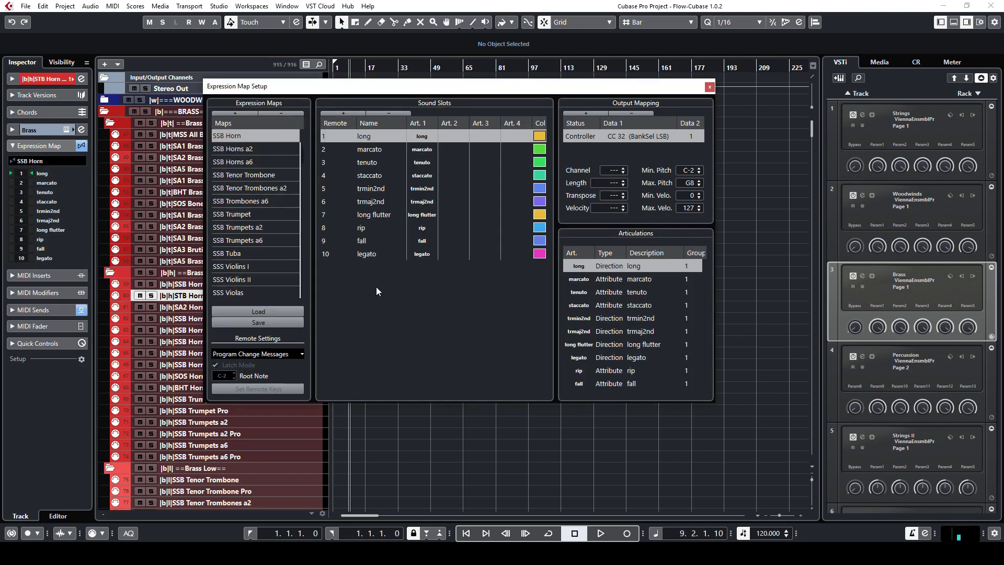
# Step: Add a new expression map and name it STB Horn Solo
pyautogui.click(243, 112)
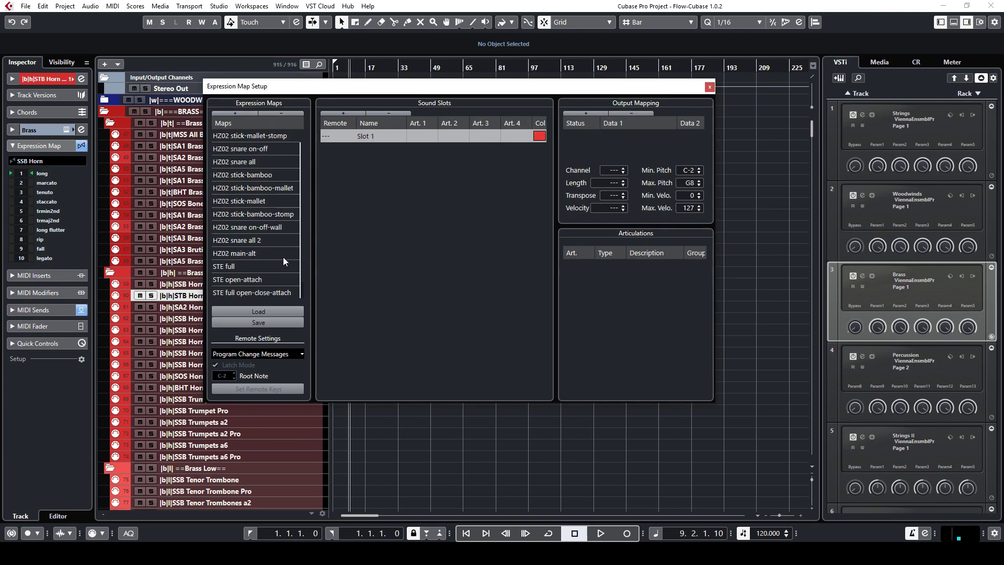
pyautogui.scroll(3, 284, 261)
pyautogui.scroll(-3, 283, 263)
pyautogui.scroll(-1, 277, 280)
pyautogui.doubleClick(262, 292)
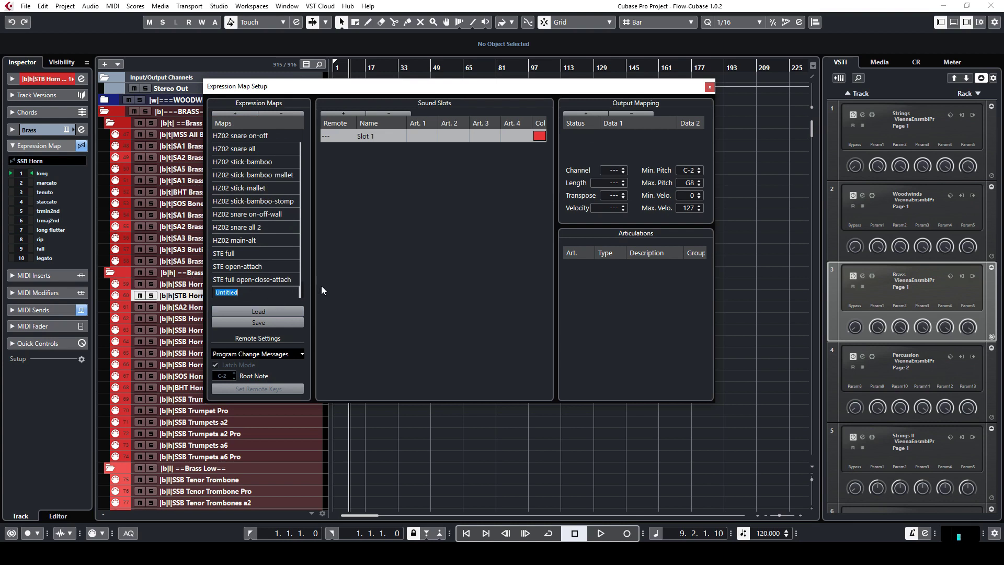
pyautogui.write('STB Horn Solo')
pyautogui.press('Return')
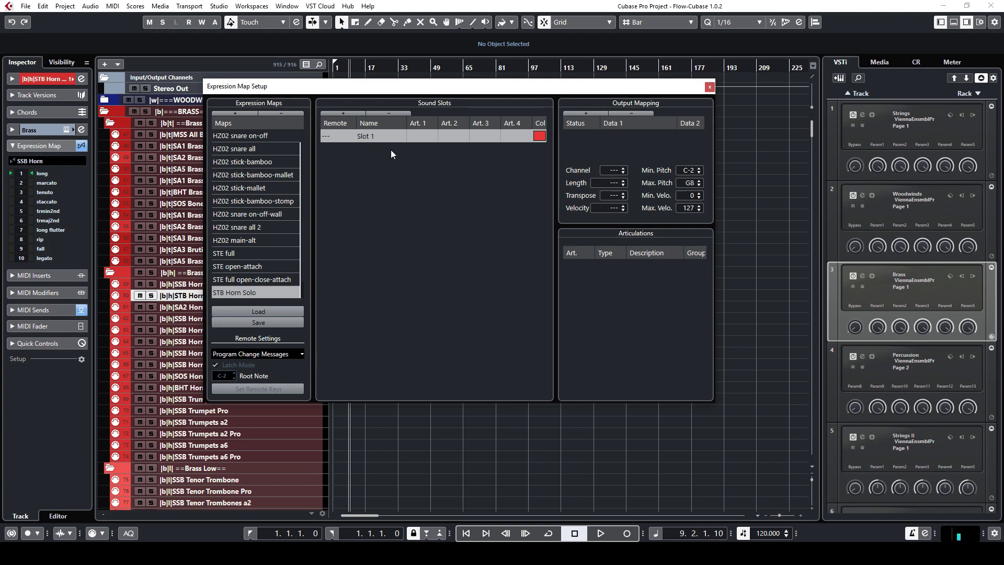
# Step: Assign remote 1 to the STB Horn Solo map's first sound slot, and add a second slot with remote 2
pyautogui.moveTo(387, 88); pyautogui.dragTo(461, 51)
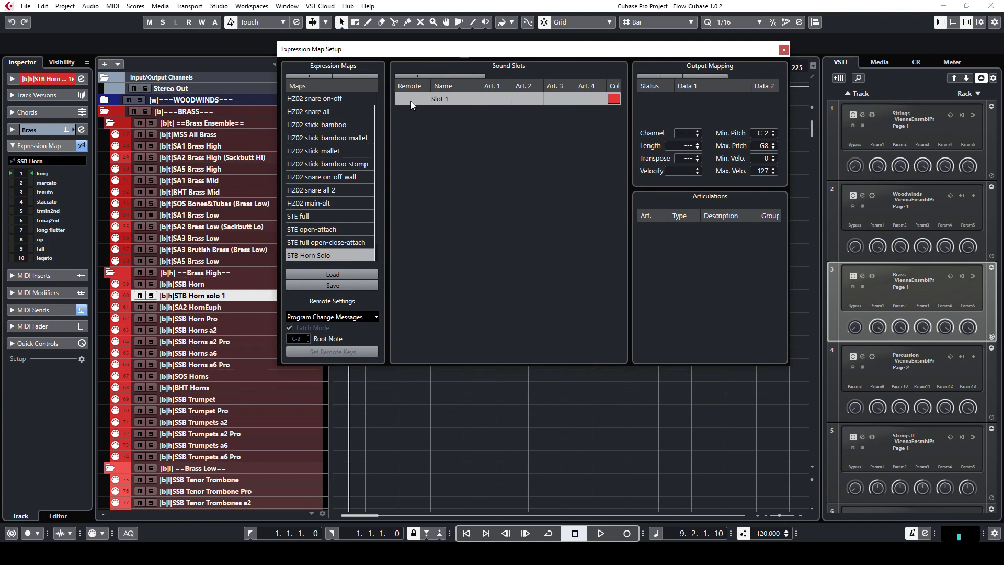
pyautogui.write('1')
pyautogui.press('Return')
pyautogui.click(422, 75)
pyautogui.doubleClick(406, 114)
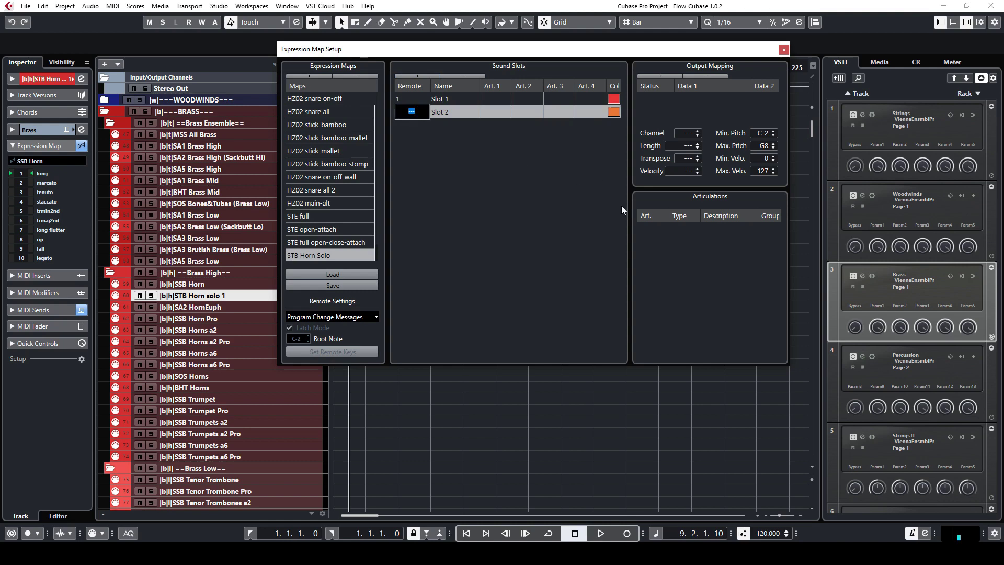
pyautogui.write('2')
pyautogui.press('Return')
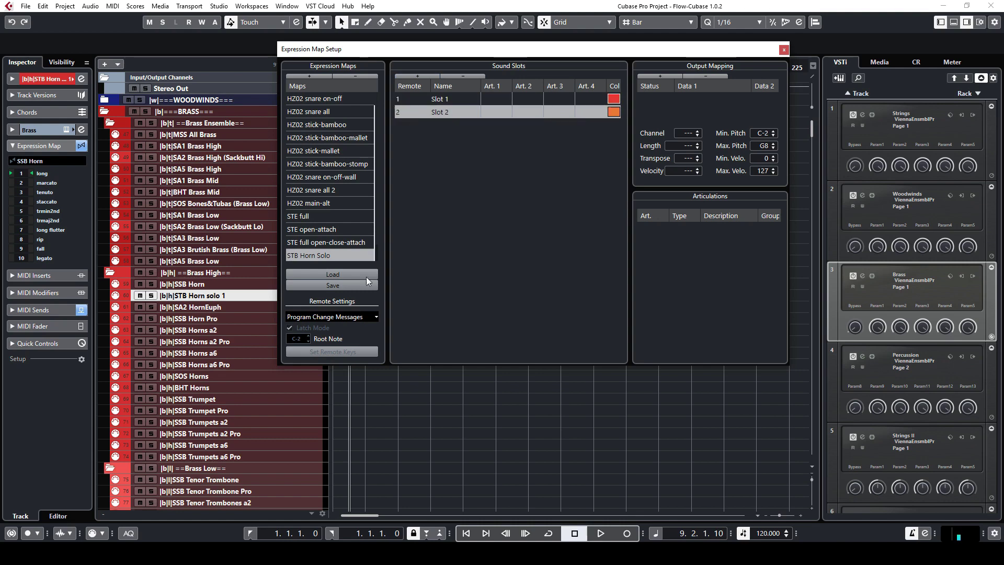
# Step: Check the _39ac articulation list in the Lemur Editor and, back in Cubase, name the first sound slot long
pyautogui.moveTo(243, 554)
pyautogui.click(242, 510)
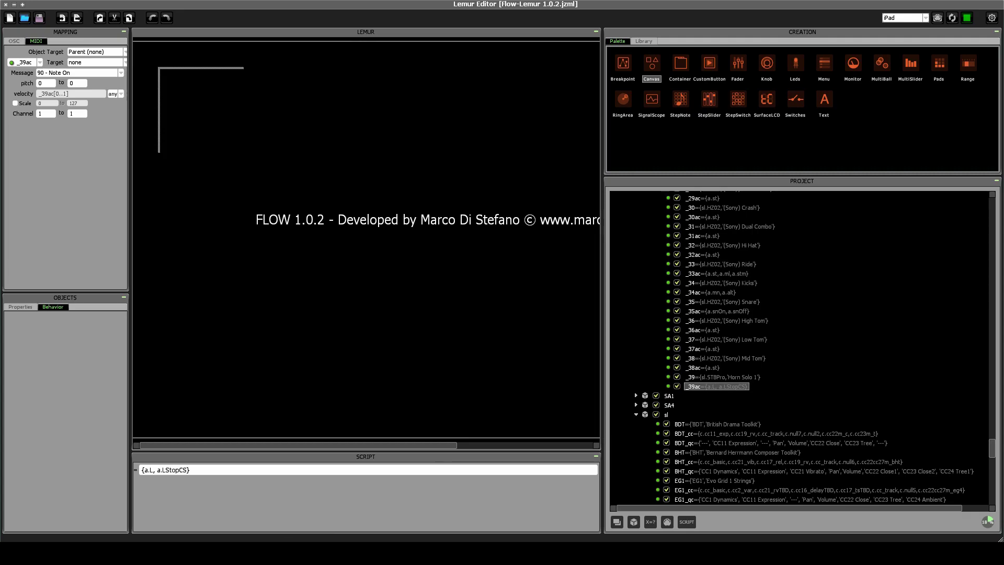
pyautogui.click(269, 502)
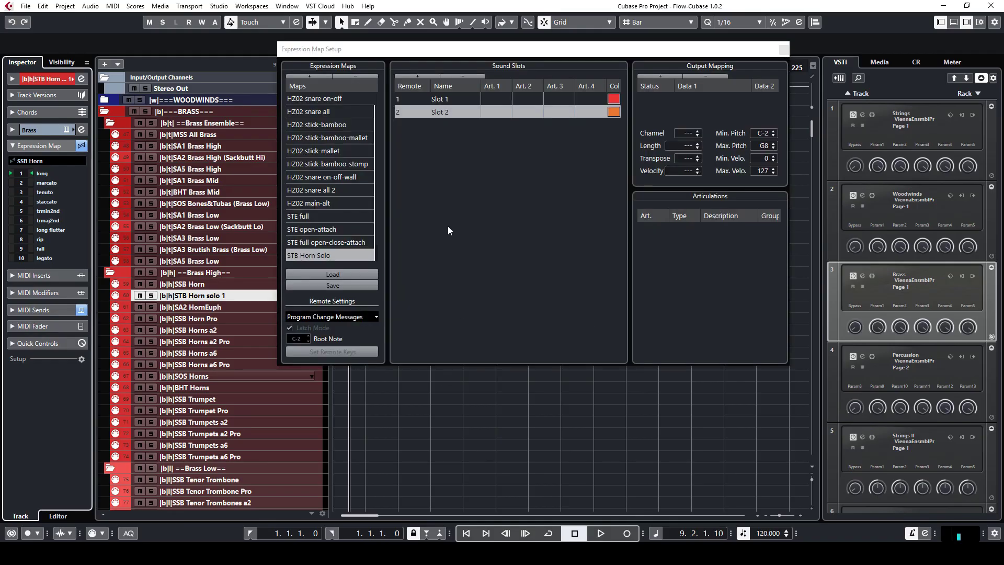
pyautogui.doubleClick(443, 99)
pyautogui.write('long')
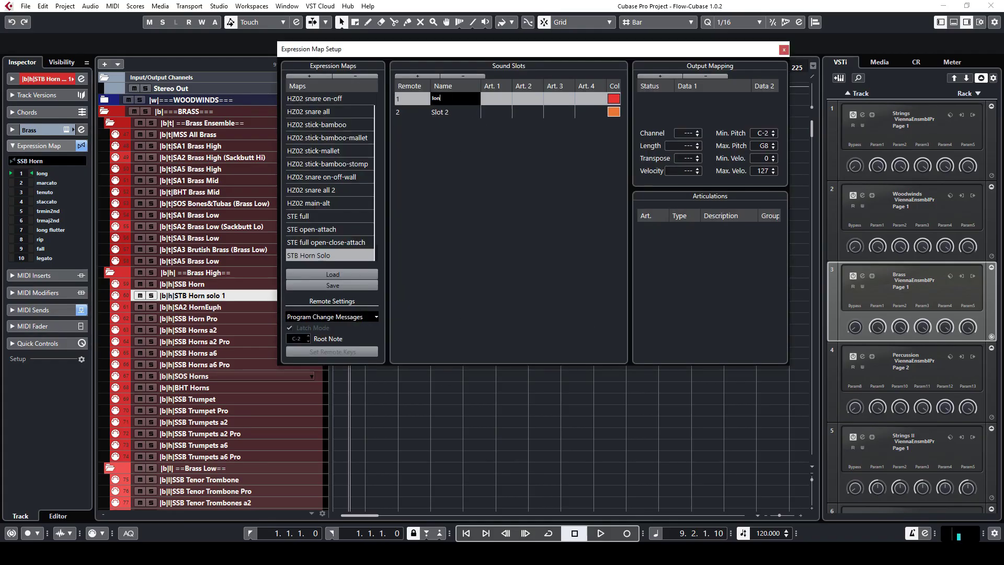
pyautogui.press('Return')
# Step: Add a custom text articulation named long to the first sound slot and set its type to Direction
pyautogui.click(494, 99)
pyautogui.click(560, 162)
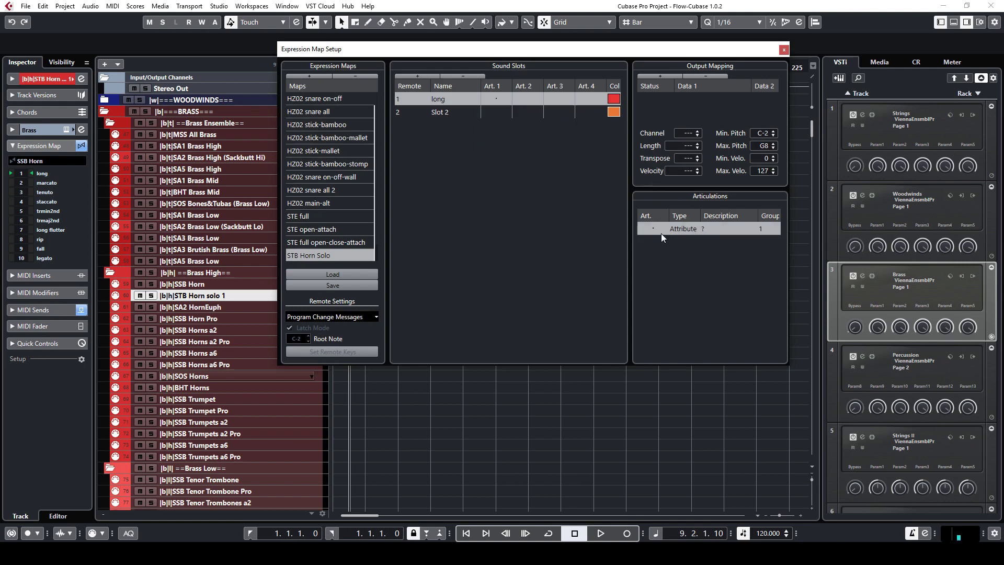
pyautogui.click(661, 233)
pyautogui.click(663, 243)
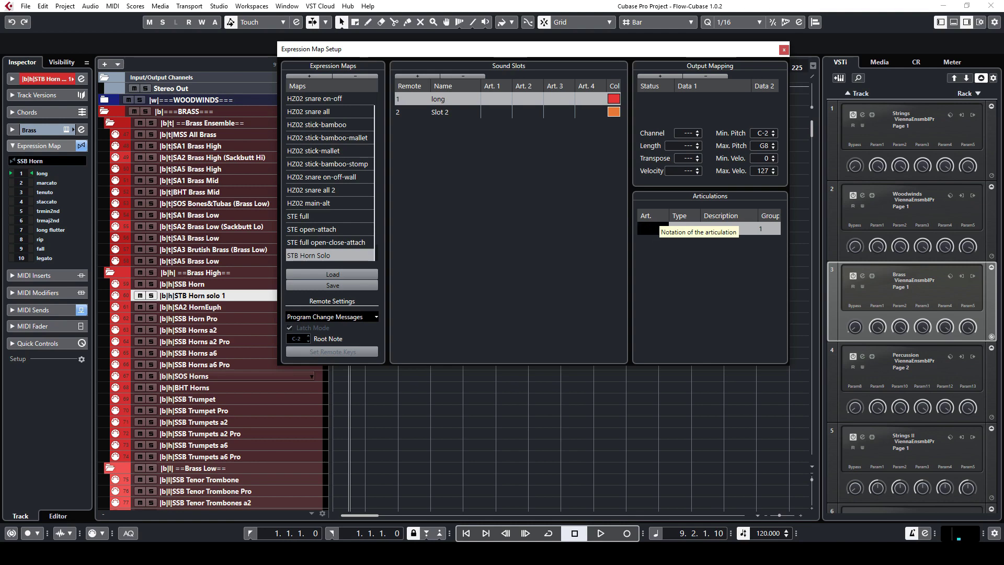
pyautogui.write('long')
pyautogui.press('Tab')
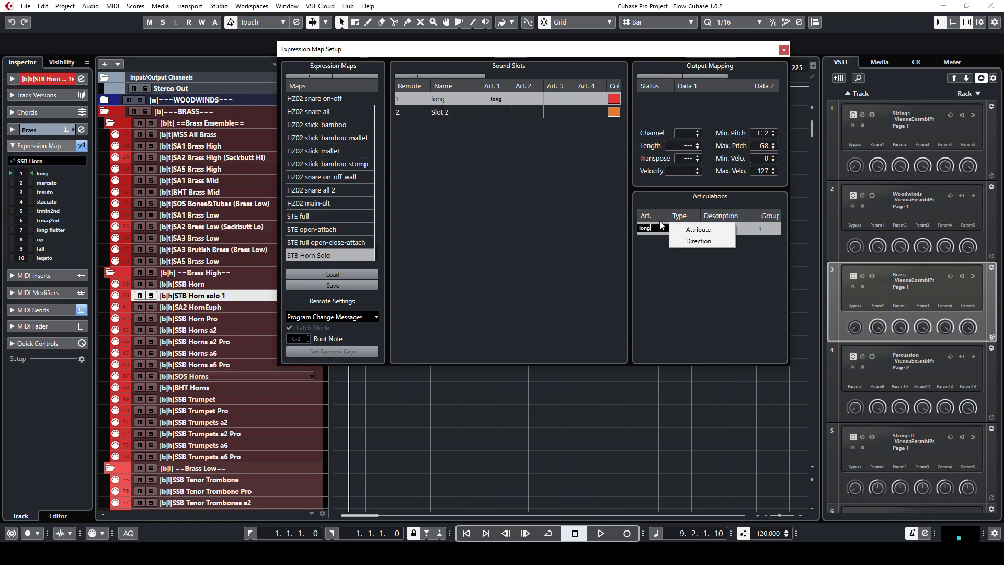
pyautogui.click(698, 240)
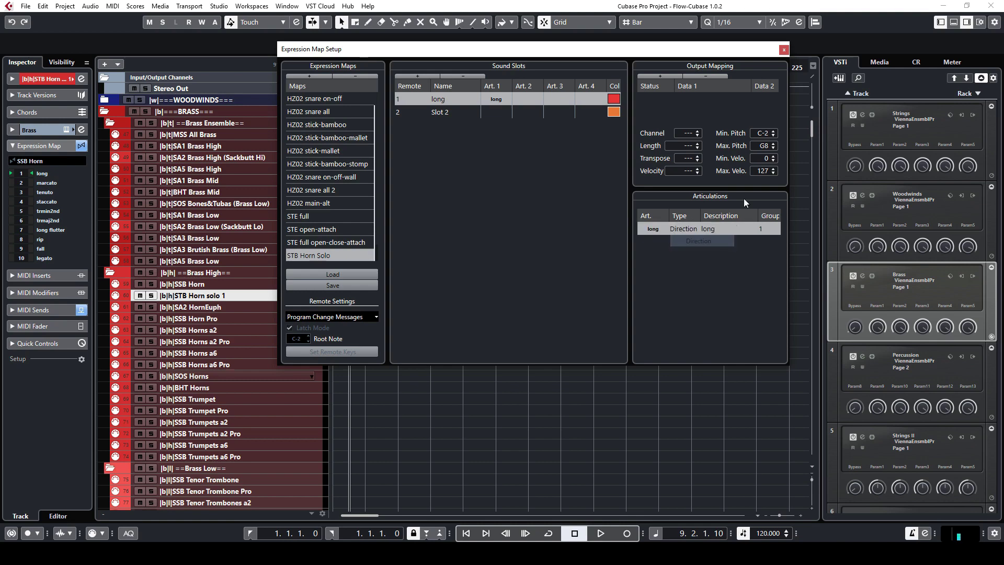
# Step: Map the long slot to controller CC 32 with value 1, checking the Long UACC number in Vienna Ensemble Pro
pyautogui.click(663, 77)
pyautogui.click(663, 97)
pyautogui.click(695, 109)
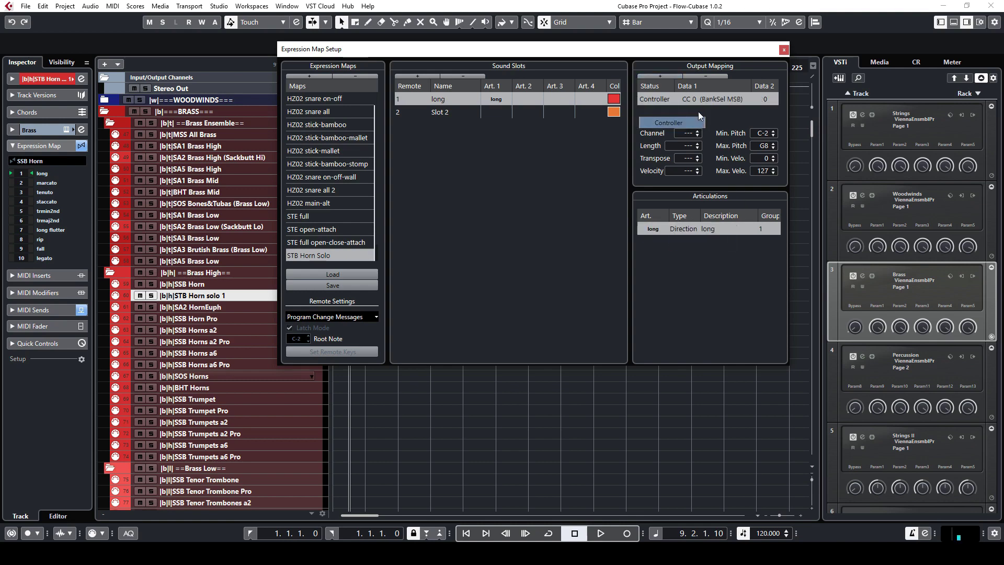
pyautogui.click(720, 103)
pyautogui.write('32')
pyautogui.press('Tab')
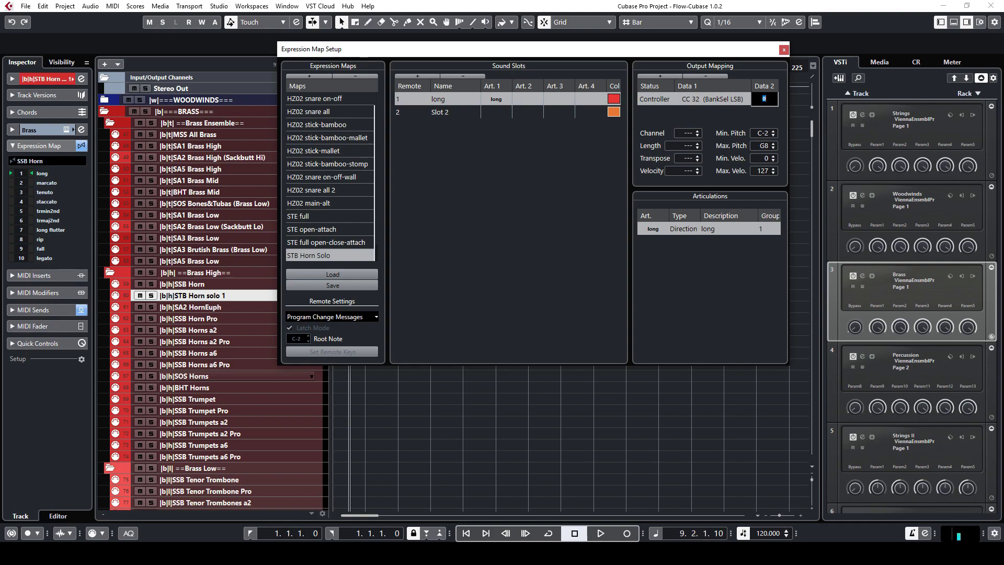
pyautogui.click(522, 553)
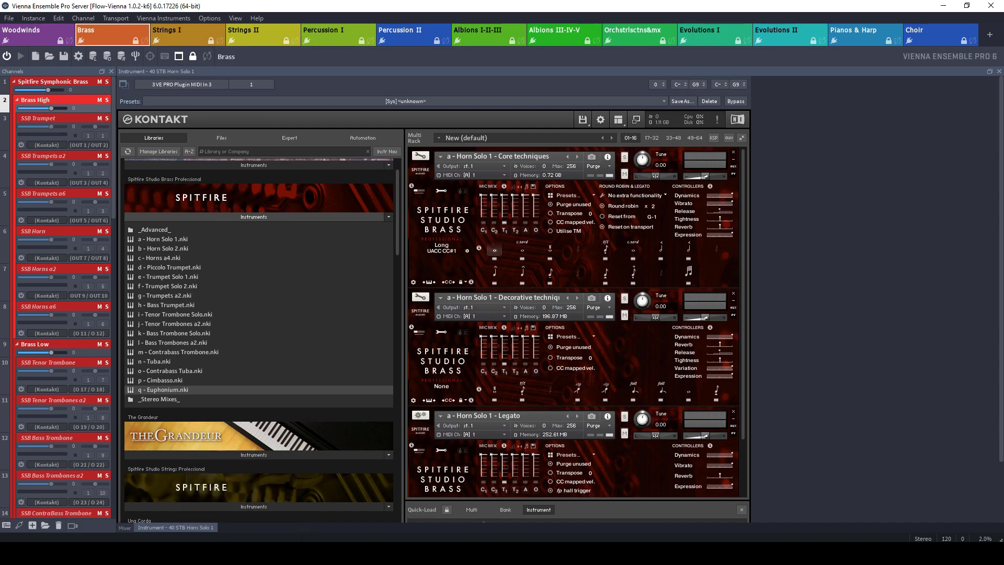
pyautogui.hotkey('alt', 'Tab')
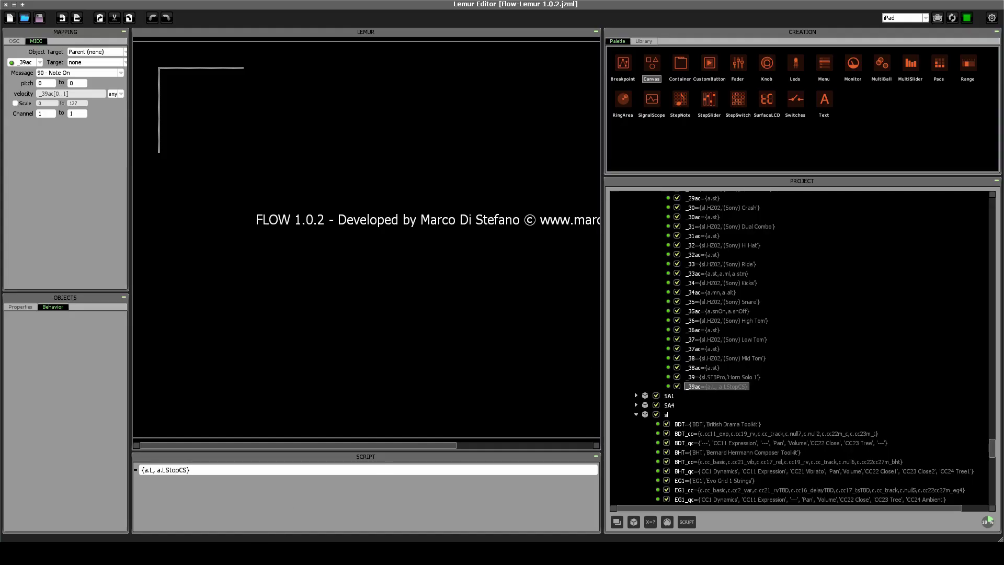
pyautogui.hotkey('alt', 'Tab')
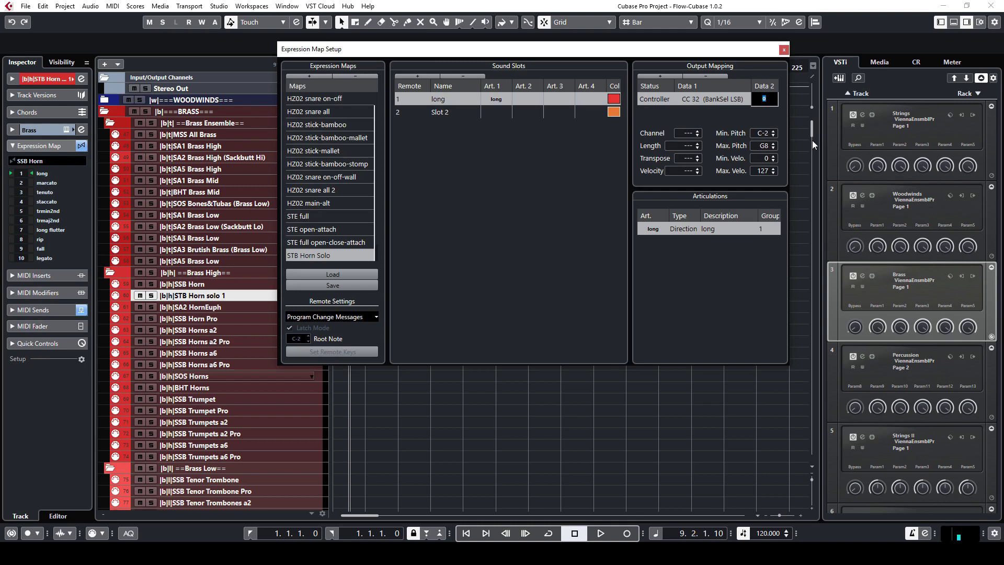
# Step: Name the second sound slot stopped cs and give it a custom text articulation stopped CS of type Direction
pyautogui.click(460, 110)
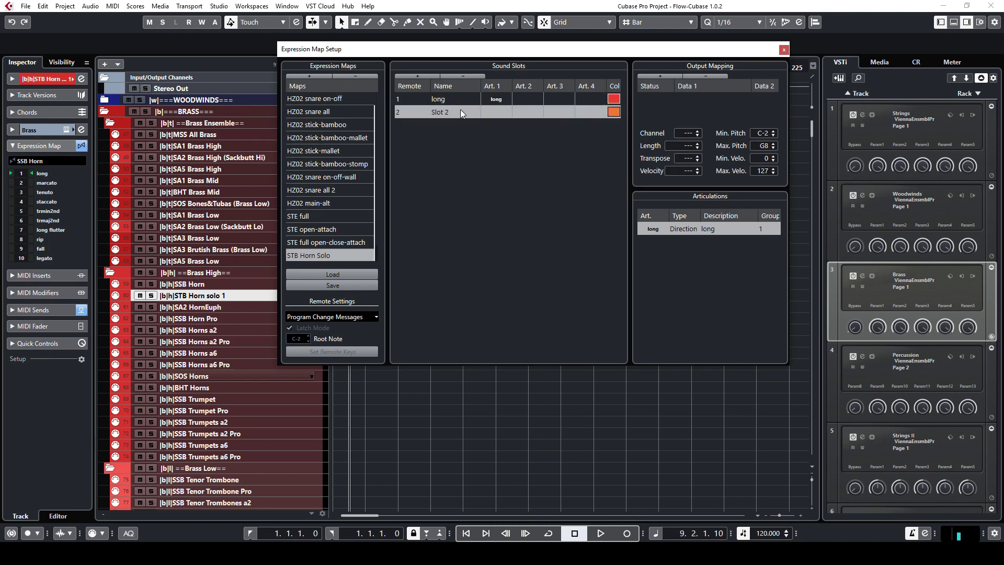
pyautogui.write('stopped cs')
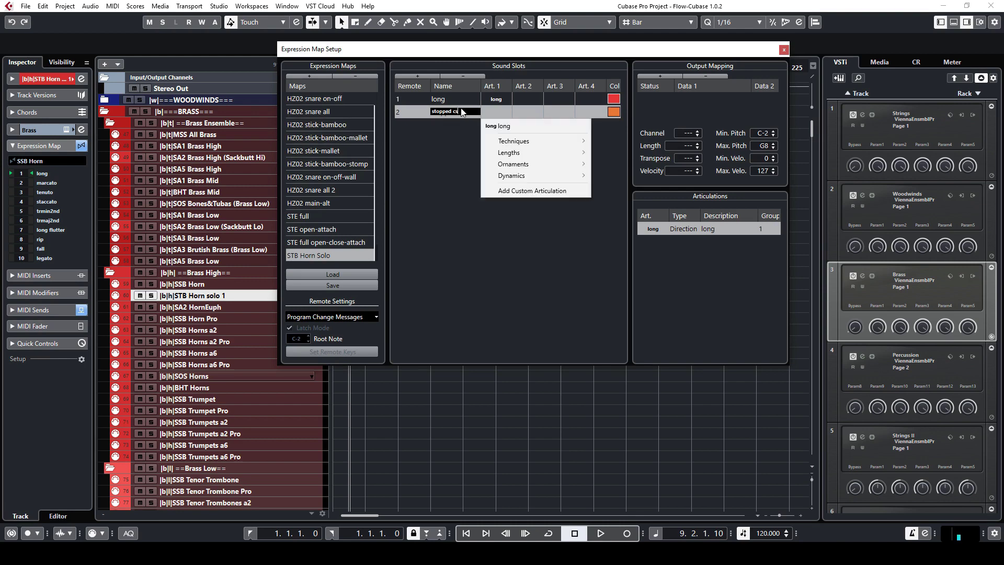
pyautogui.click(532, 190)
pyautogui.click(655, 242)
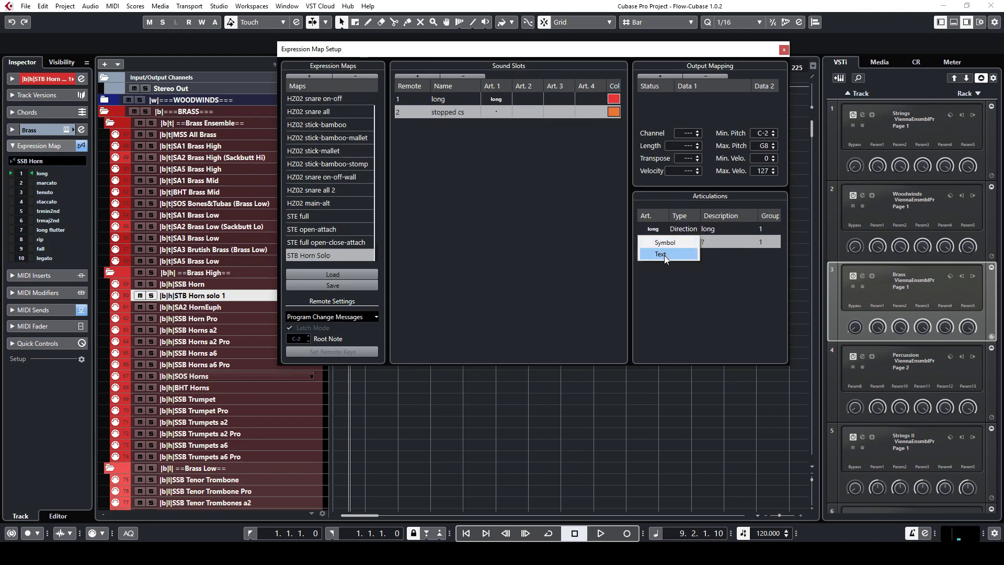
pyautogui.click(664, 255)
pyautogui.write('stoppe')
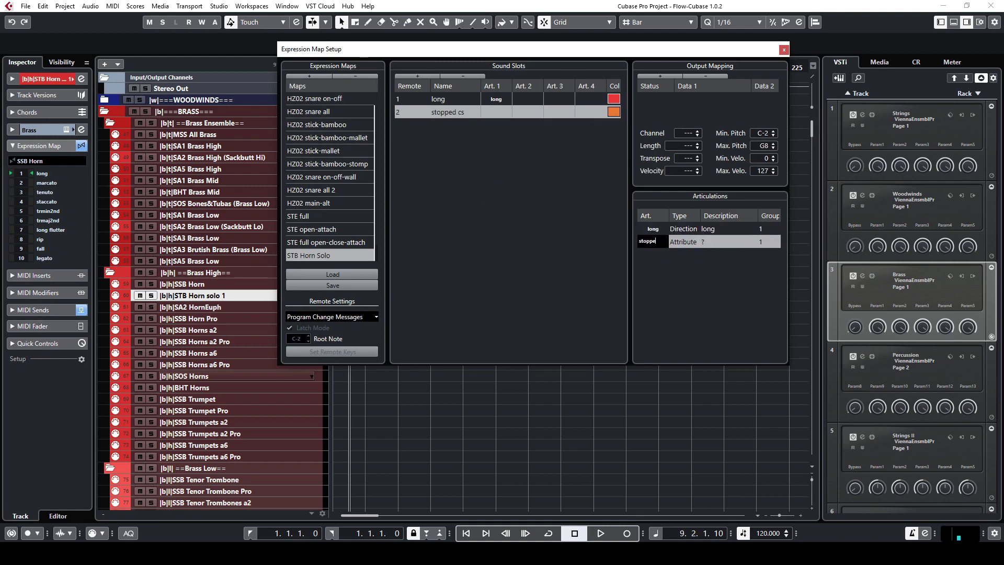
pyautogui.write('d c')
pyautogui.write('CS')
pyautogui.click(683, 242)
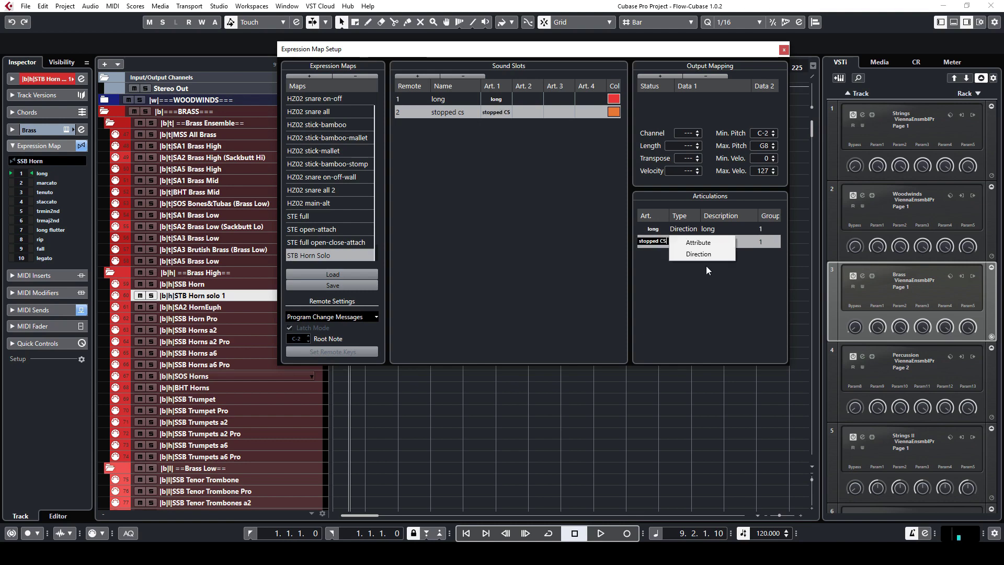
pyautogui.click(699, 255)
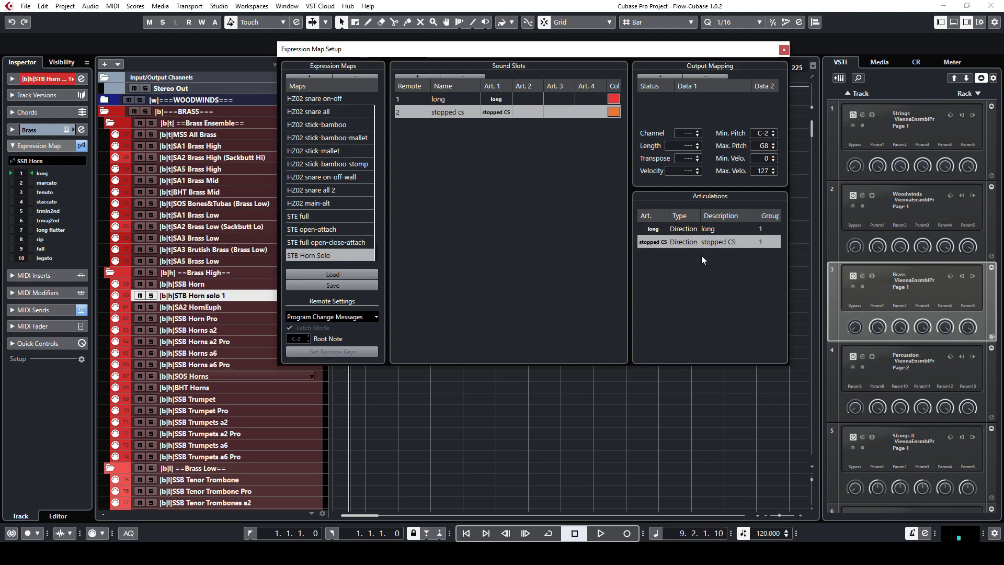
# Step: Add a controller output mapping with CC 32 to the stopped cs slot
pyautogui.click(660, 76)
pyautogui.click(659, 96)
pyautogui.click(663, 124)
pyautogui.click(692, 100)
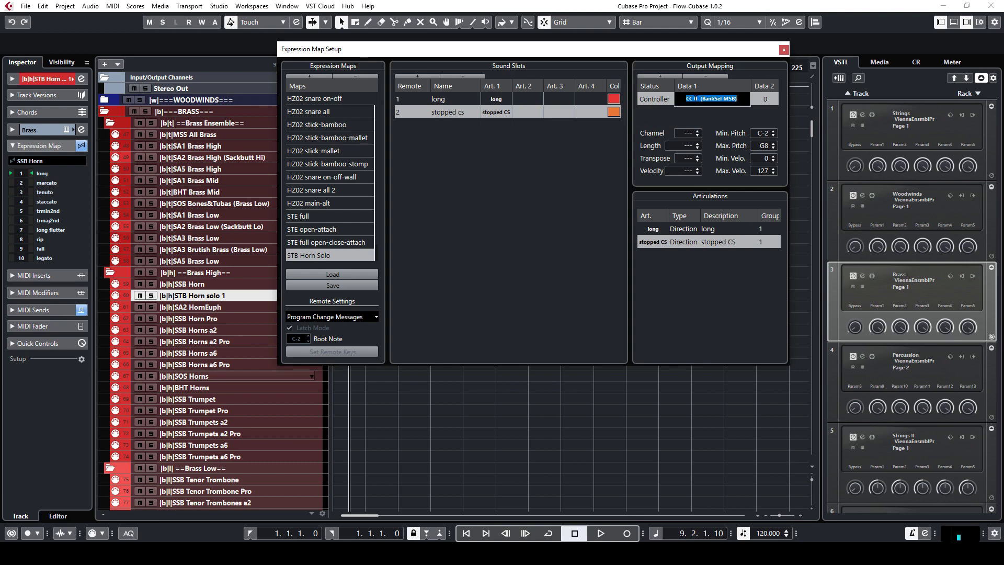
pyautogui.write('32')
pyautogui.press('Tab')
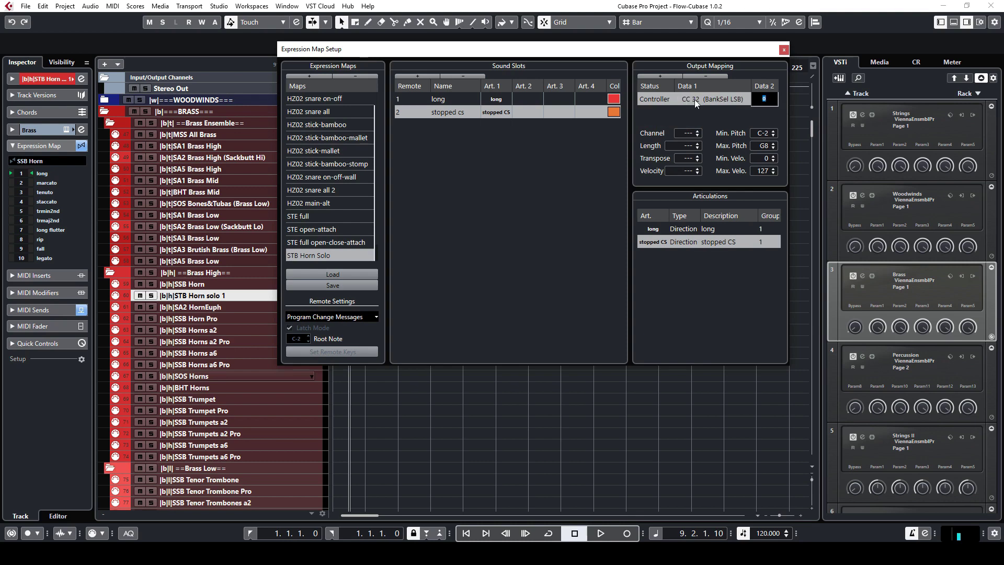
# Step: Look up the Long (Stopped) UACC number in Vienna Ensemble Pro and set the stopped cs slot's CC 32 value to 7 in Cubase
pyautogui.hotkey('alt', 'Tab')
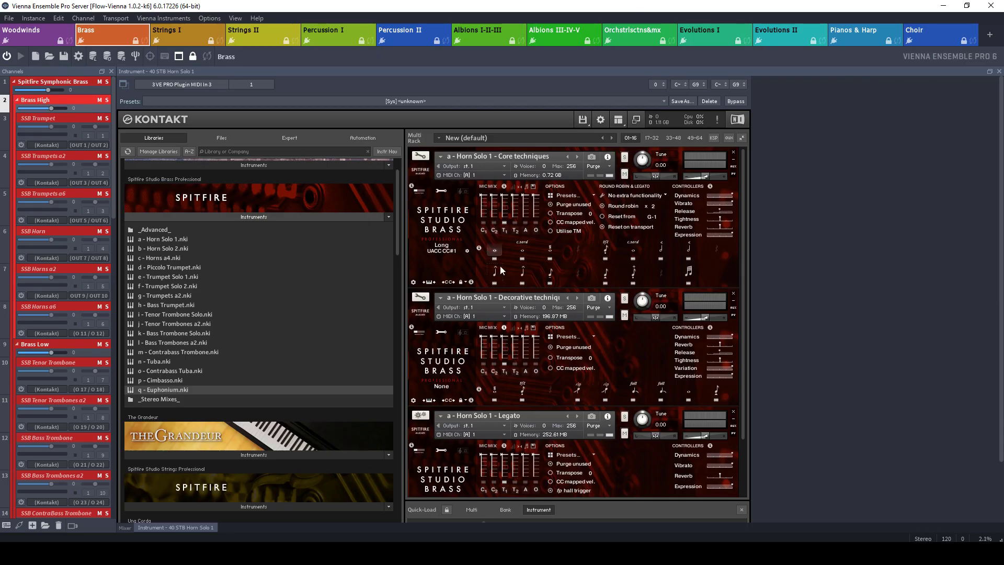
pyautogui.click(524, 251)
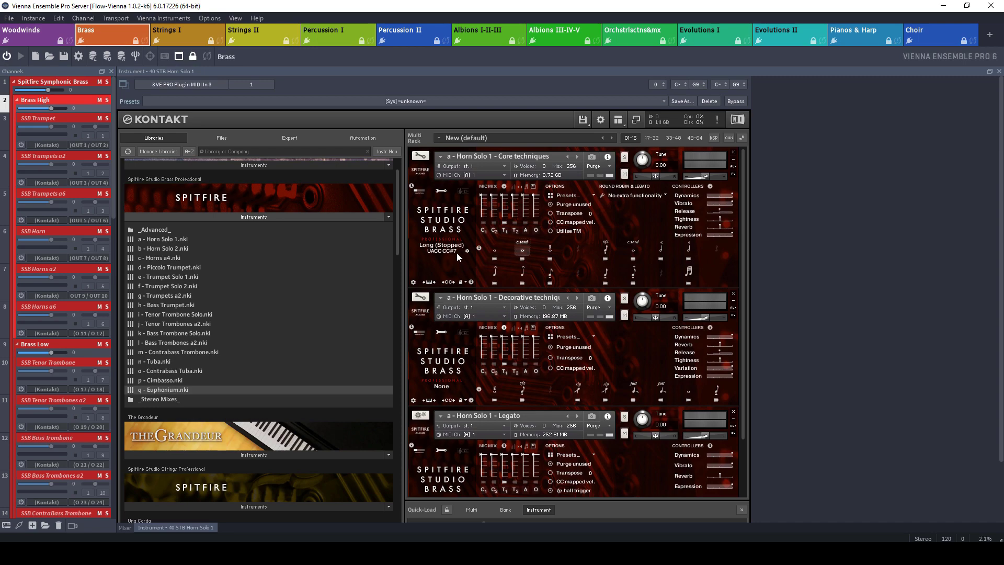
pyautogui.hotkey('alt', 'Tab')
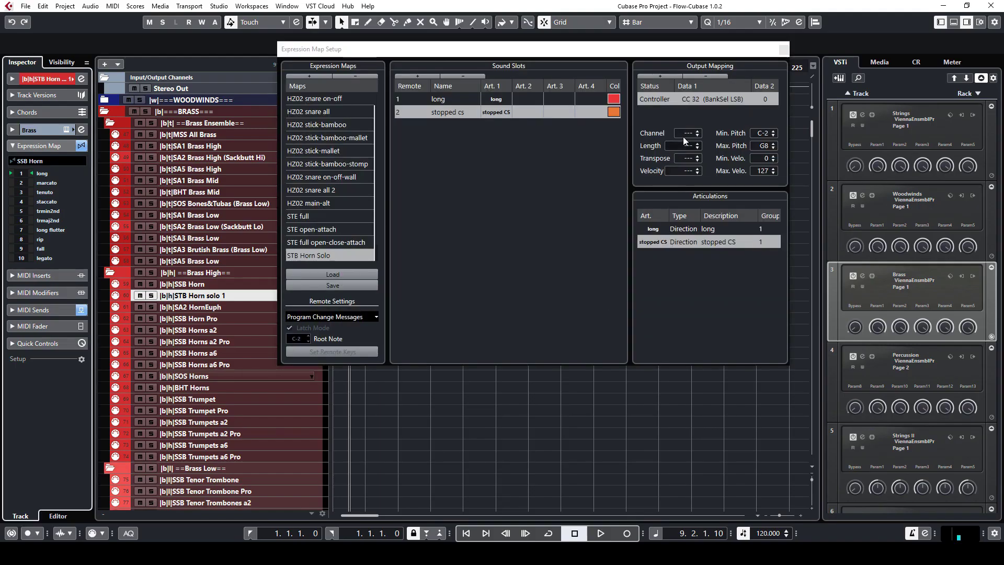
pyautogui.write('7')
pyautogui.press('Return')
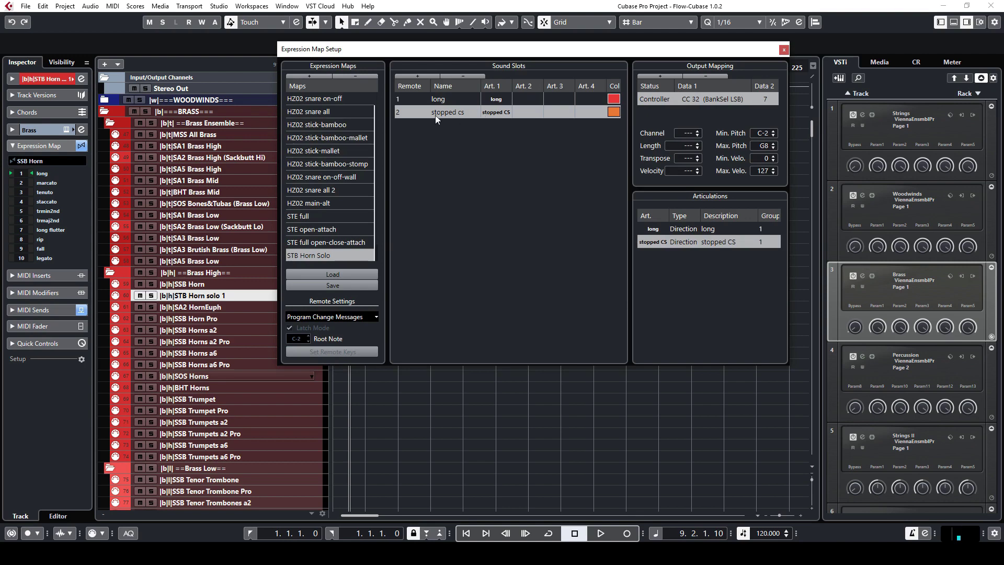
# Step: Check both slots' output mappings and assign the STB Horn Solo expression map to the STB Horn solo 1 track
pyautogui.click(406, 99)
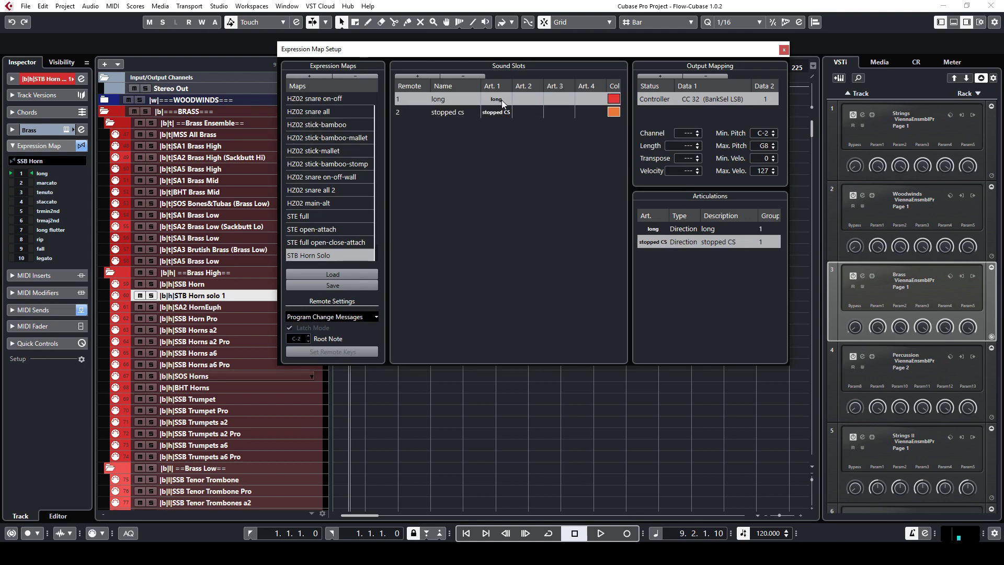
pyautogui.click(416, 114)
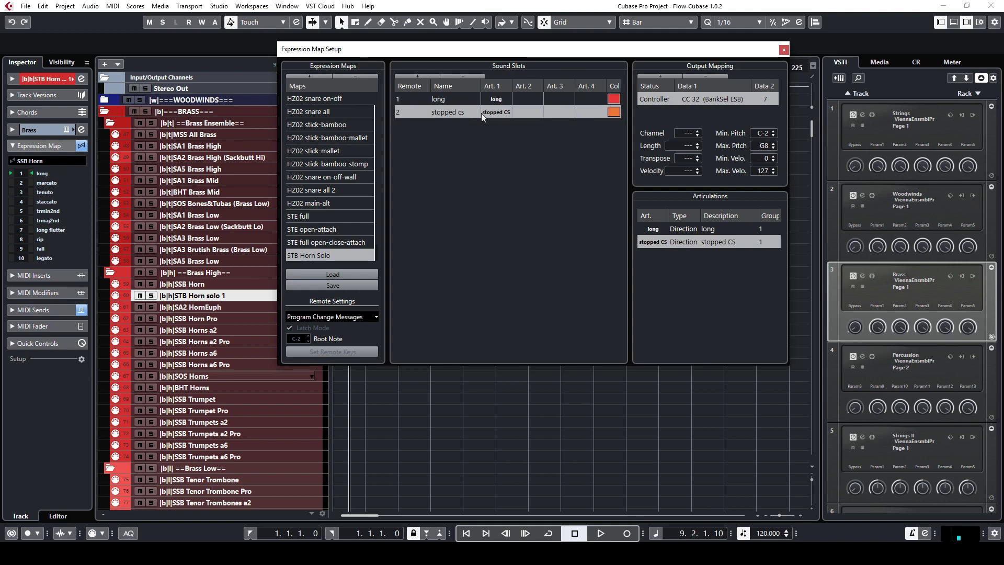
pyautogui.click(455, 100)
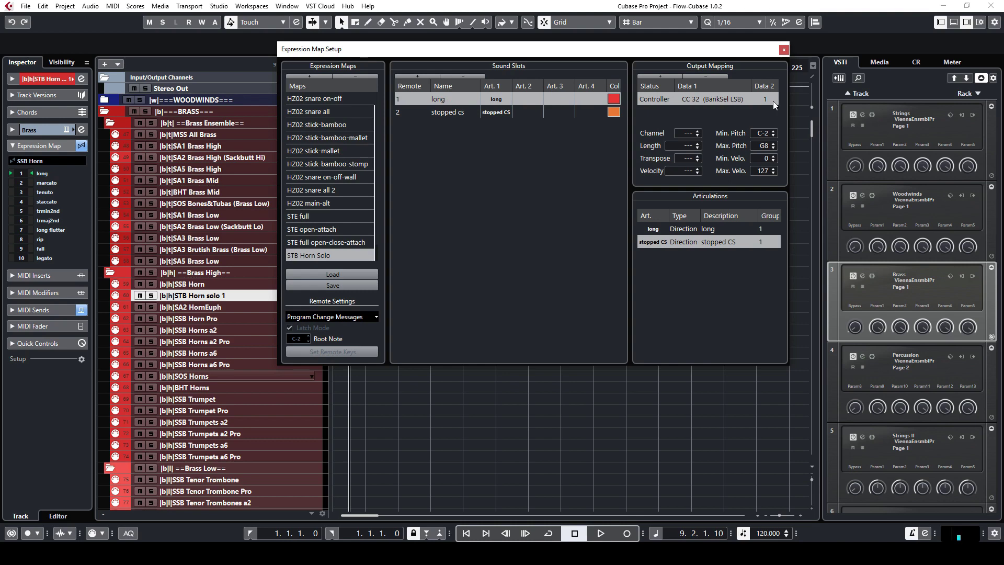
pyautogui.click(454, 115)
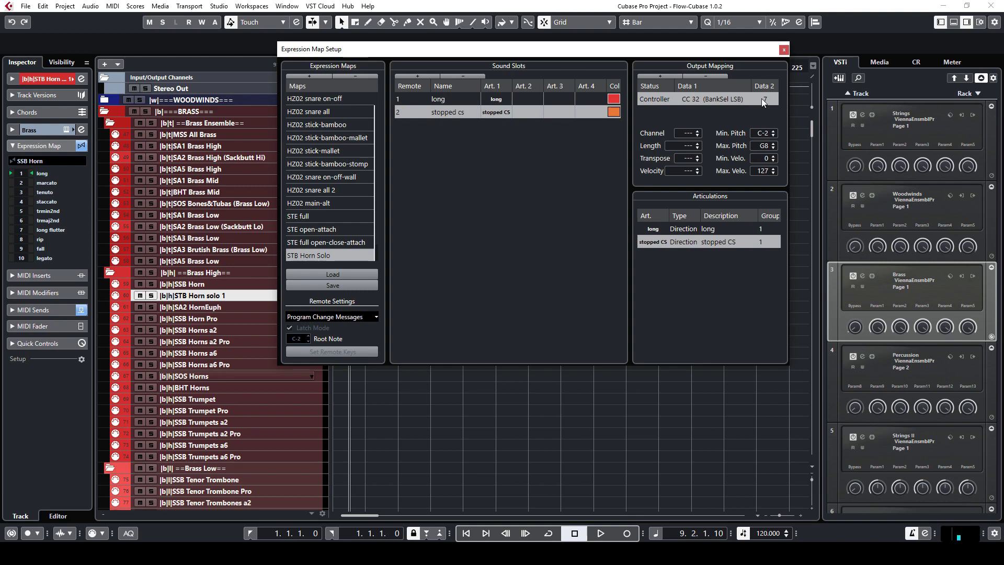
pyautogui.click(784, 50)
pyautogui.click(51, 161)
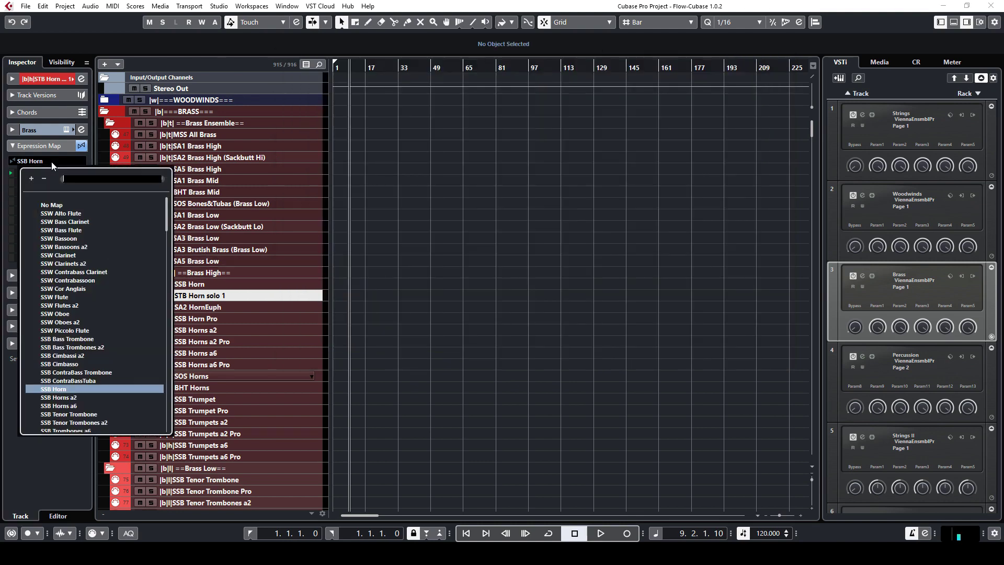
pyautogui.scroll(-15, 86, 338)
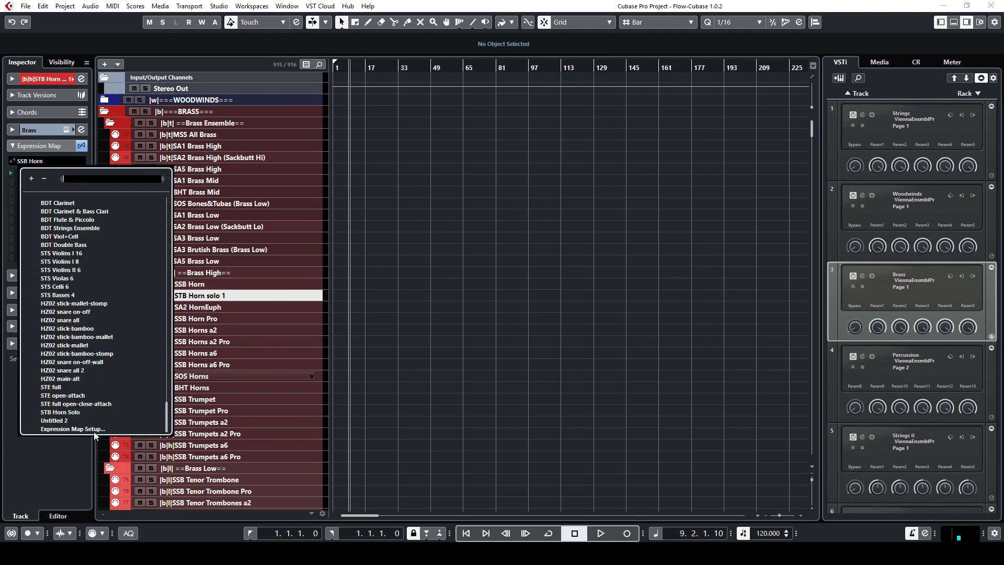
pyautogui.click(65, 412)
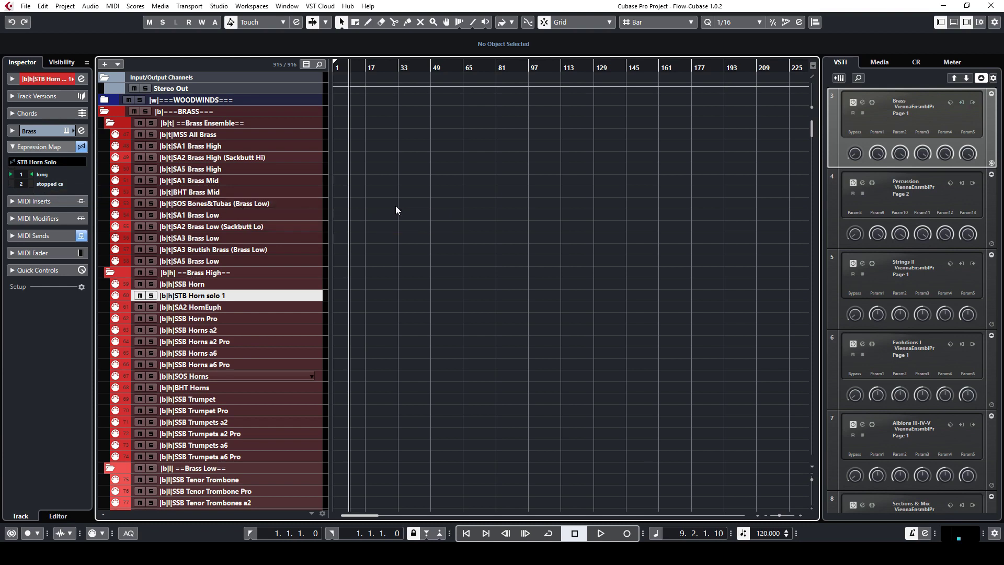
# Step: Switch to the Lemur Editor, collapse the articulation container a, and find the STBPro definitions in the sl container
pyautogui.click(288, 553)
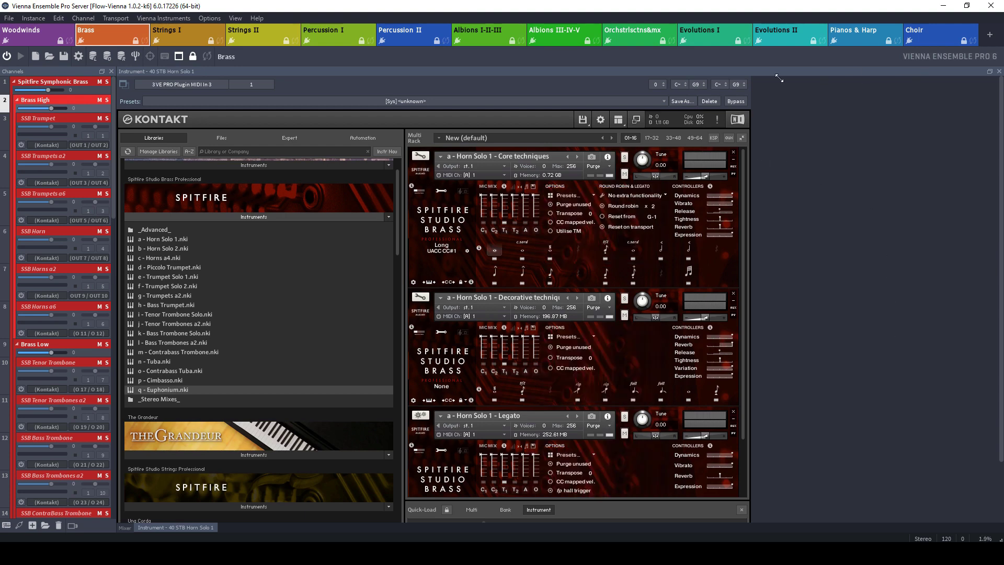
pyautogui.click(944, 9)
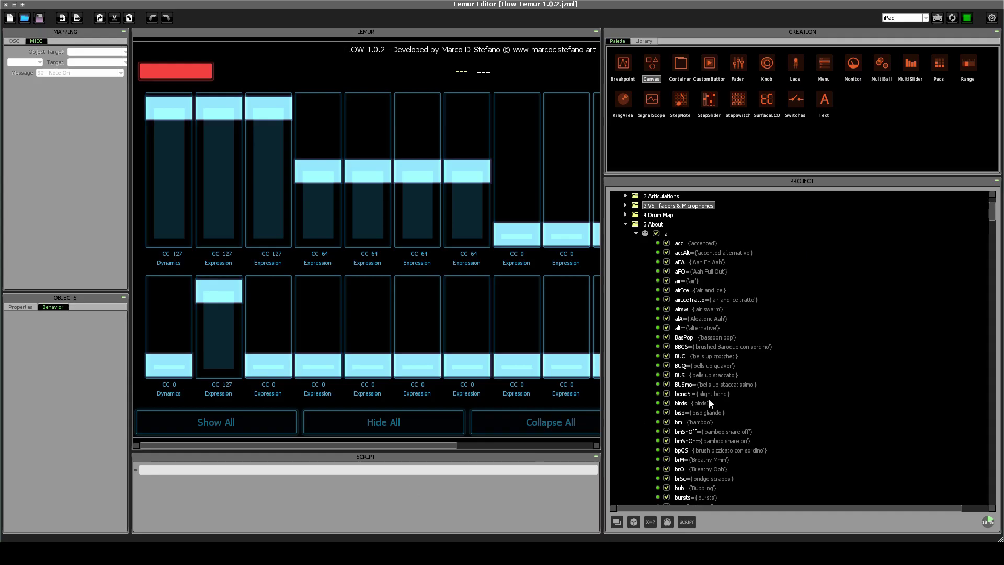
pyautogui.click(636, 234)
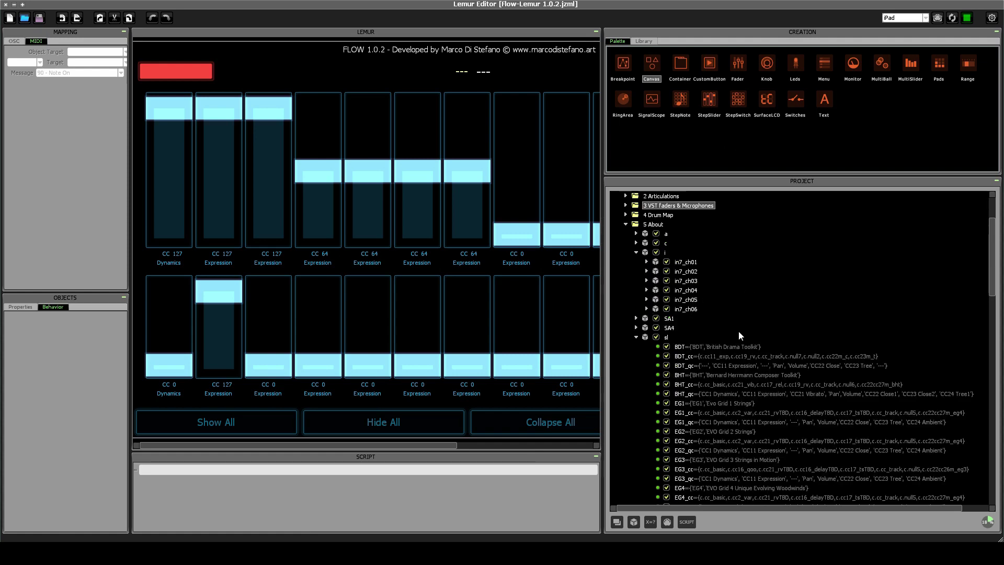
pyautogui.scroll(-15, 836, 355)
pyautogui.scroll(-10, 855, 368)
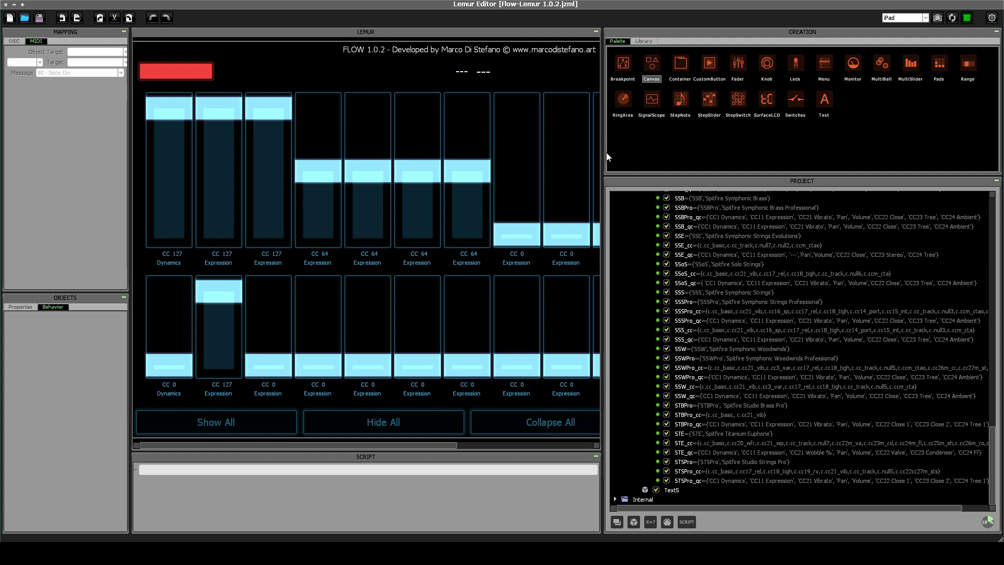
# Step: Widen the LEMUR preview to show the full interface, return to the project tree's root, and toggle the editor's synchronisation option
pyautogui.moveTo(607, 154); pyautogui.dragTo(795, 139)
pyautogui.click(786, 266)
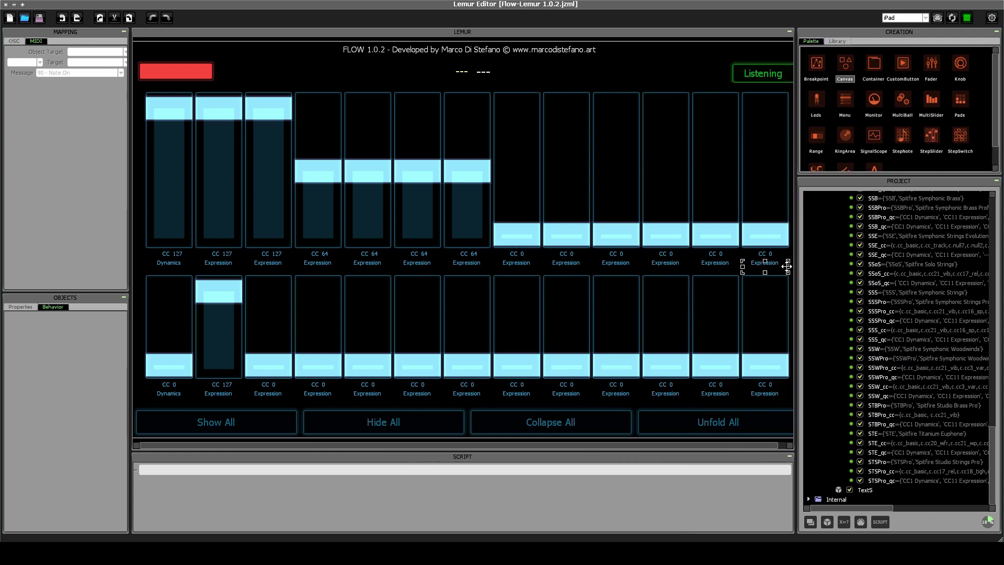
pyautogui.scroll(6, 899, 300)
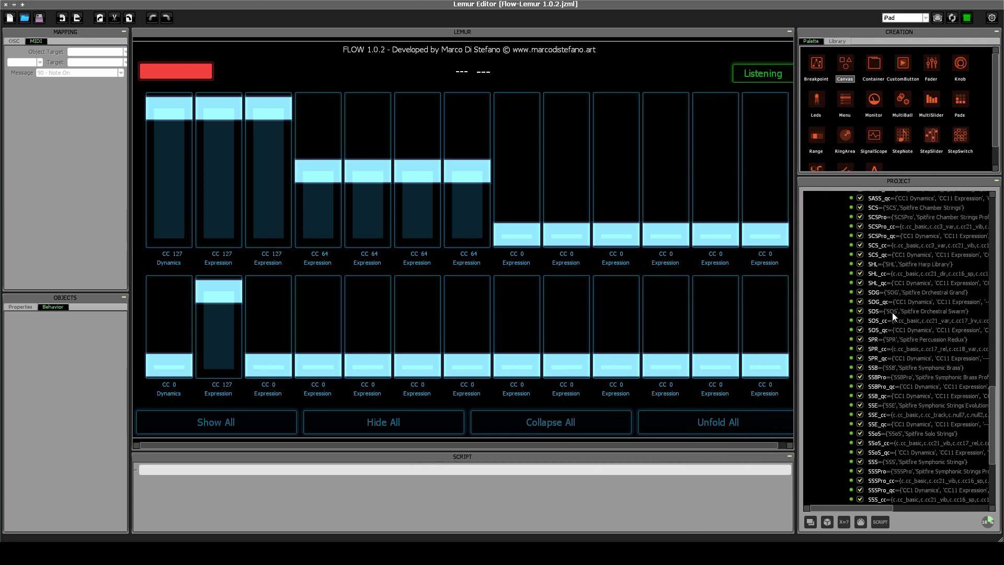
pyautogui.scroll(20, 892, 312)
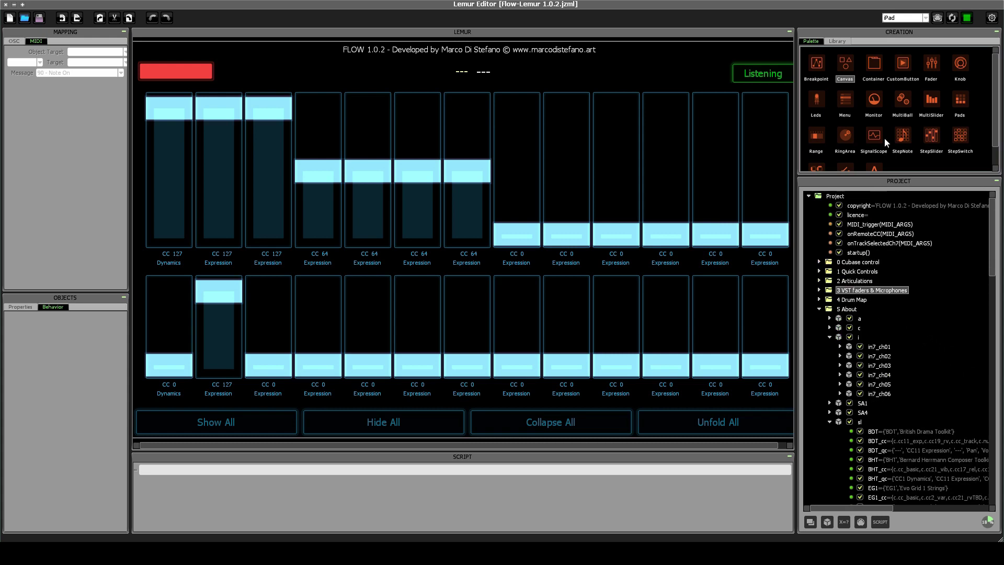
pyautogui.click(952, 18)
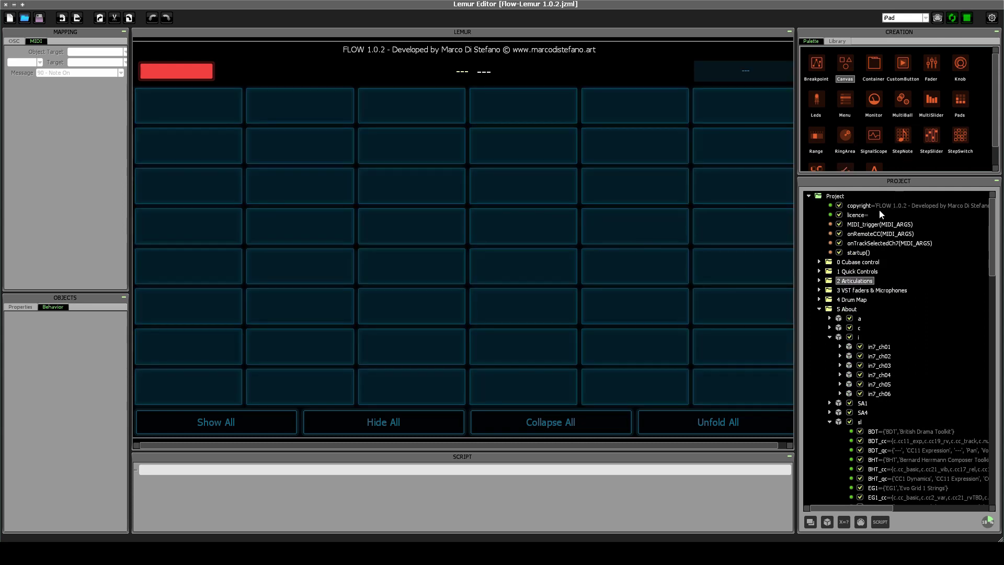
# Step: Examine the instrument and sound library show/hide pages of the CubaseVisibility container in 0 Cubase control
pyautogui.click(820, 262)
pyautogui.click(863, 262)
pyautogui.click(876, 271)
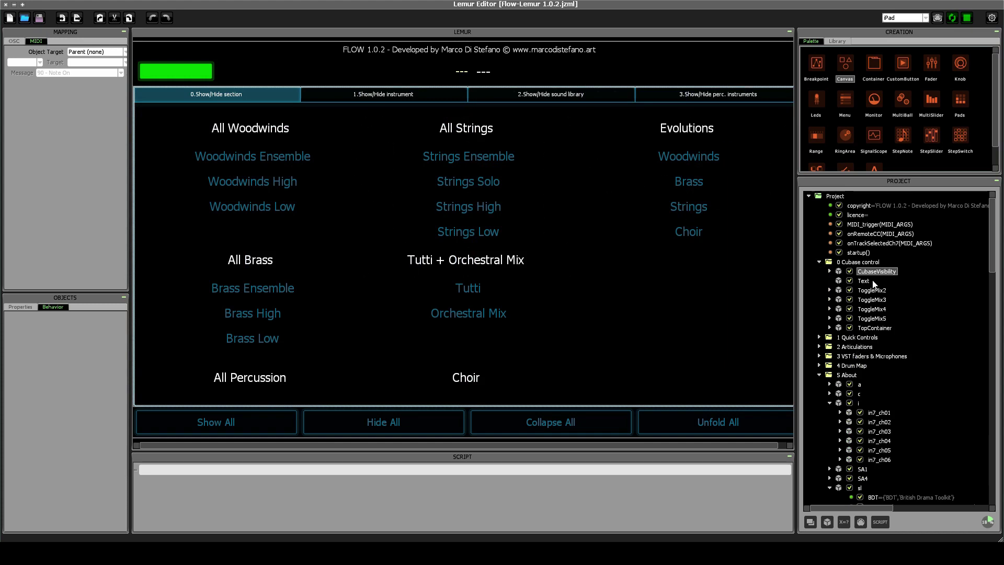
pyautogui.click(830, 271)
pyautogui.click(888, 290)
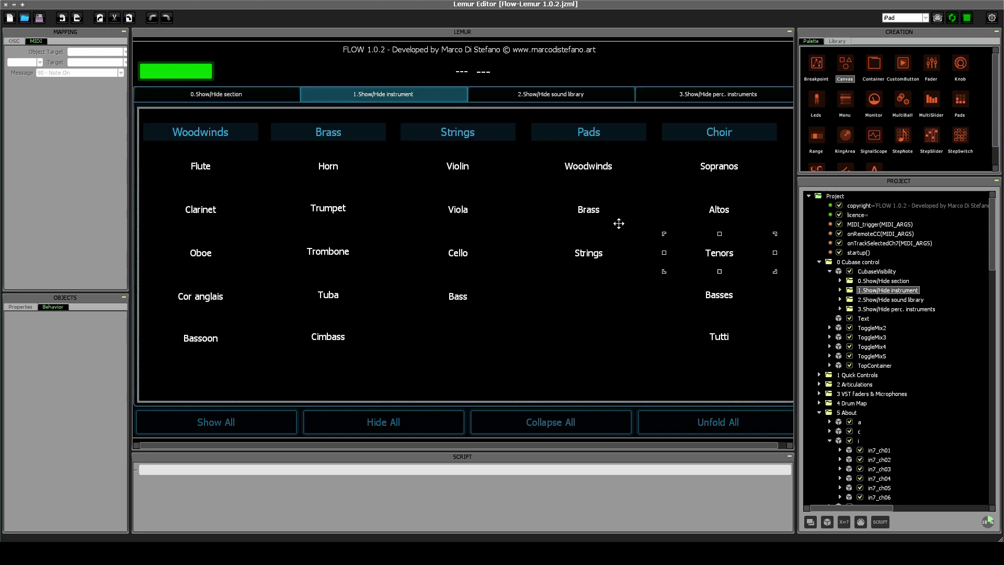
pyautogui.click(910, 299)
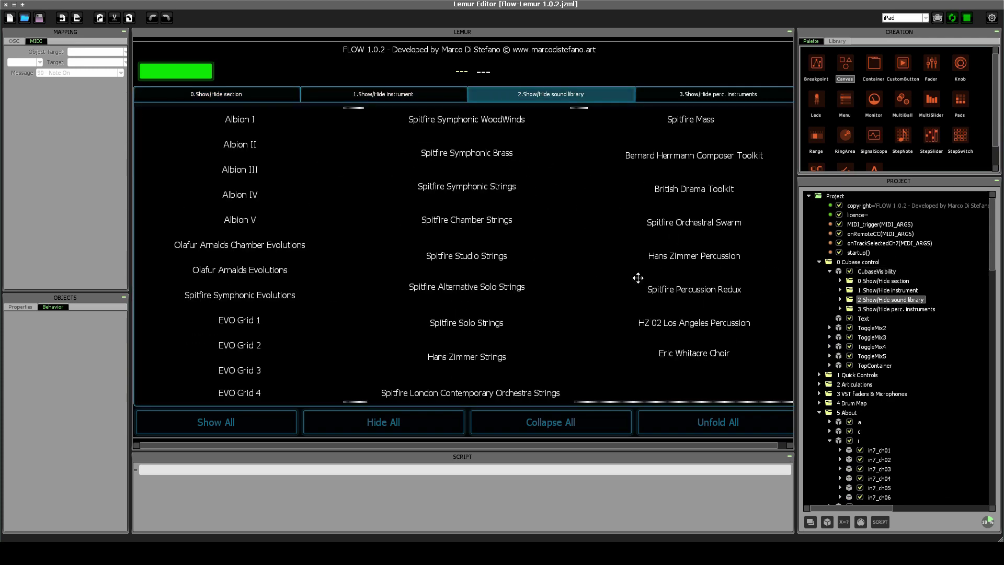
pyautogui.click(471, 288)
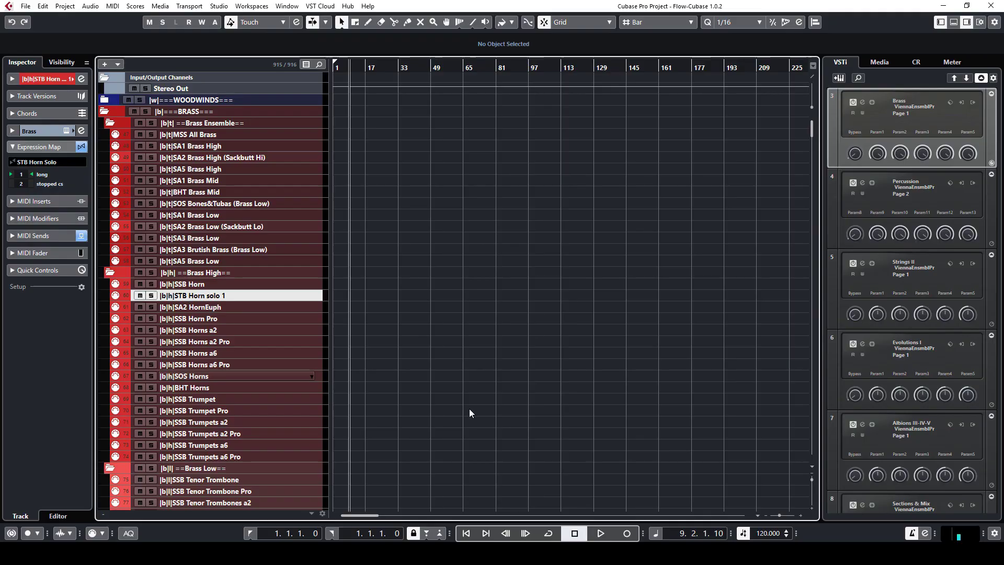
# Step: Switch to Cubase and add a control after Toggle Timpani in the Generic Remote's control list in Studio Setup
pyautogui.click(219, 6)
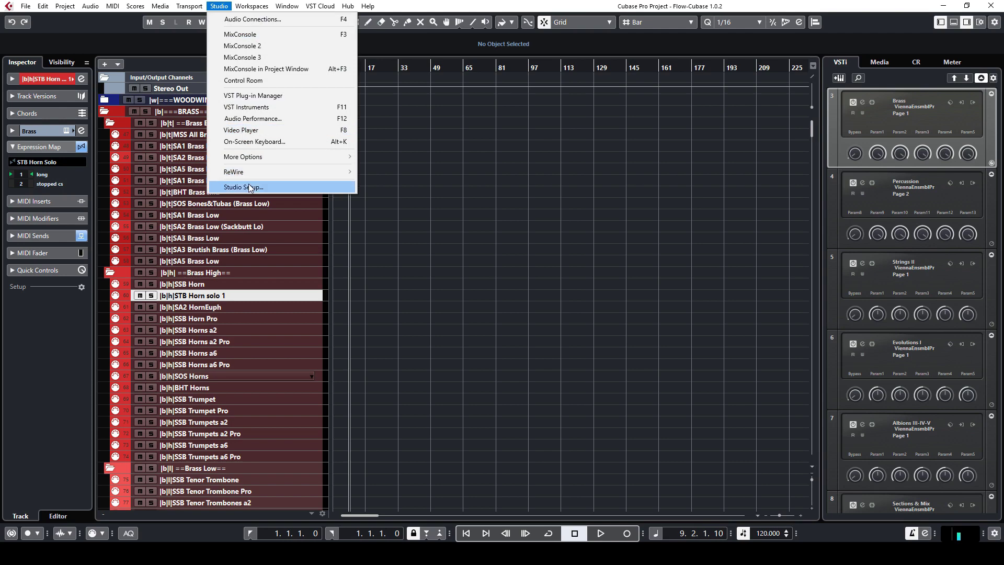
pyautogui.click(272, 187)
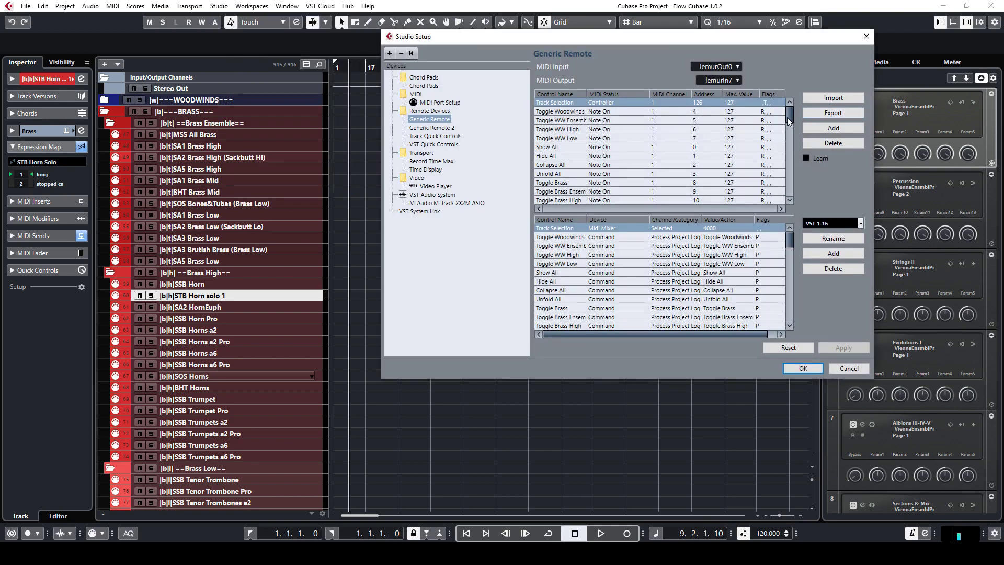
pyautogui.moveTo(788, 116); pyautogui.dragTo(792, 194)
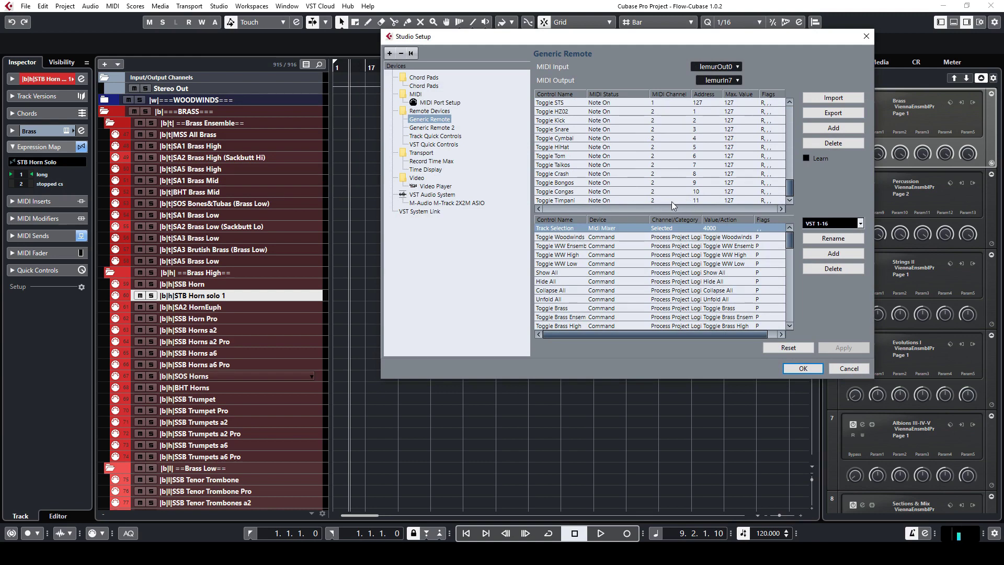
pyautogui.click(698, 201)
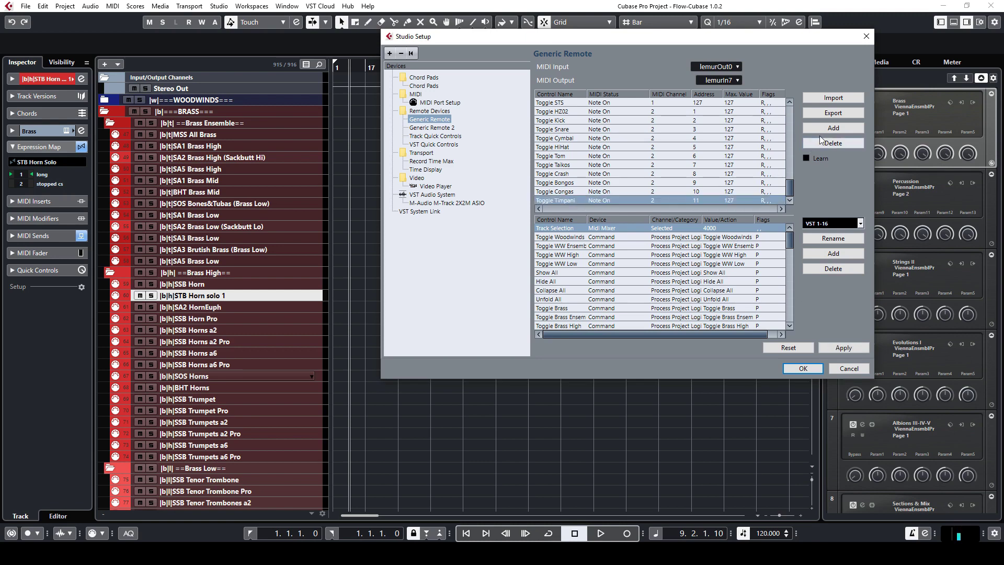
pyautogui.click(833, 129)
# Step: Rename the added Generic Remote control to Toggle STB and set its address to 12
pyautogui.doubleClick(554, 200)
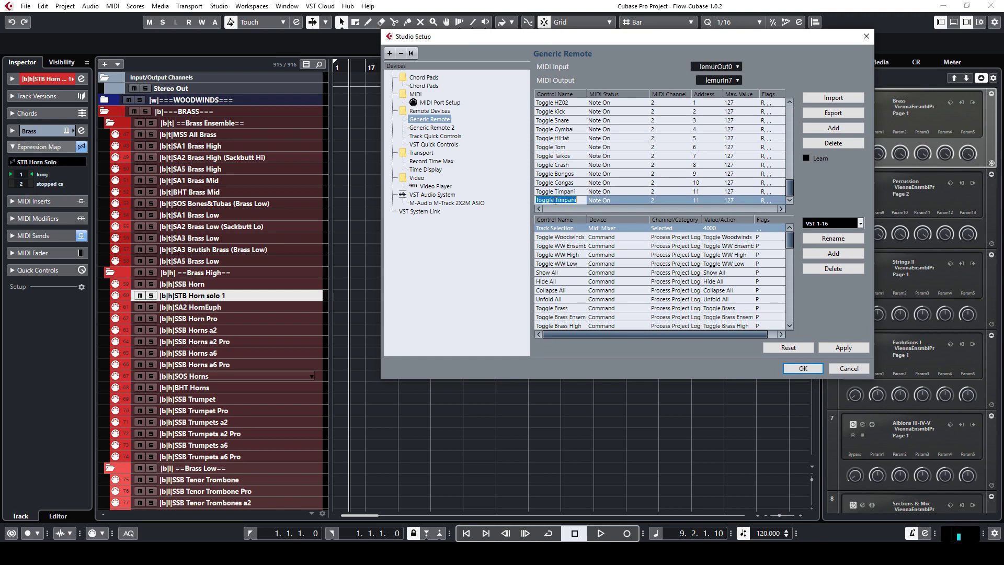
pyautogui.doubleClick(559, 200)
pyautogui.write('STB')
pyautogui.click(611, 202)
pyautogui.click(654, 199)
pyautogui.click(704, 199)
pyautogui.write('12')
# Step: Assign Toggle STB the Command device with the Process Project Logical Editor category, and accept the Studio Setup changes
pyautogui.moveTo(792, 245); pyautogui.dragTo(781, 325)
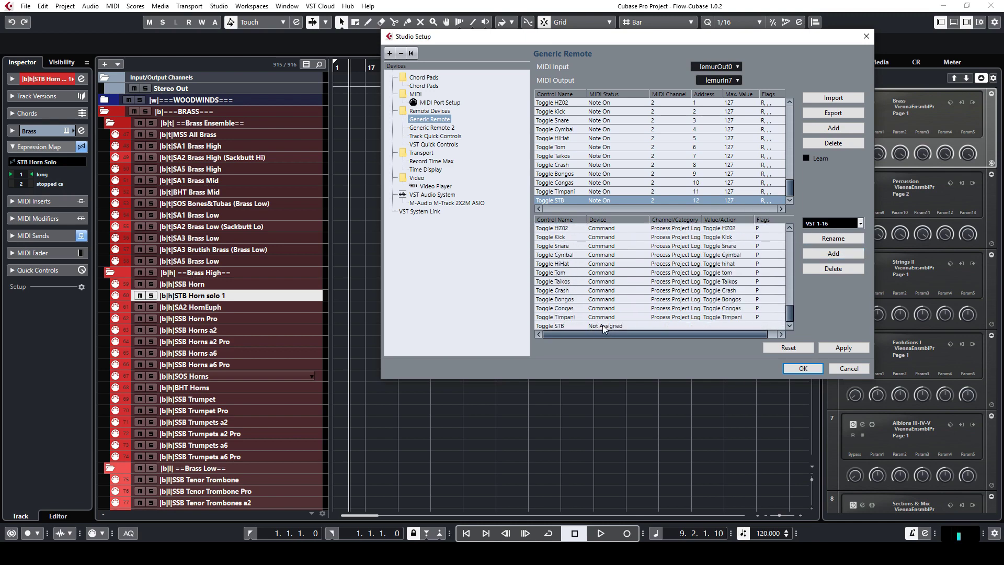
pyautogui.click(622, 323)
pyautogui.click(656, 403)
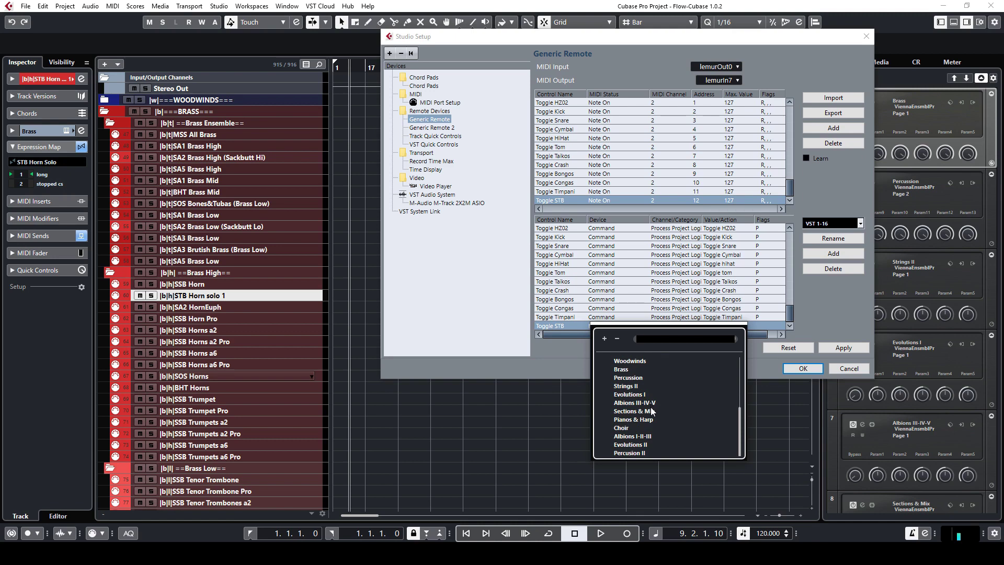
pyautogui.scroll(4, 648, 403)
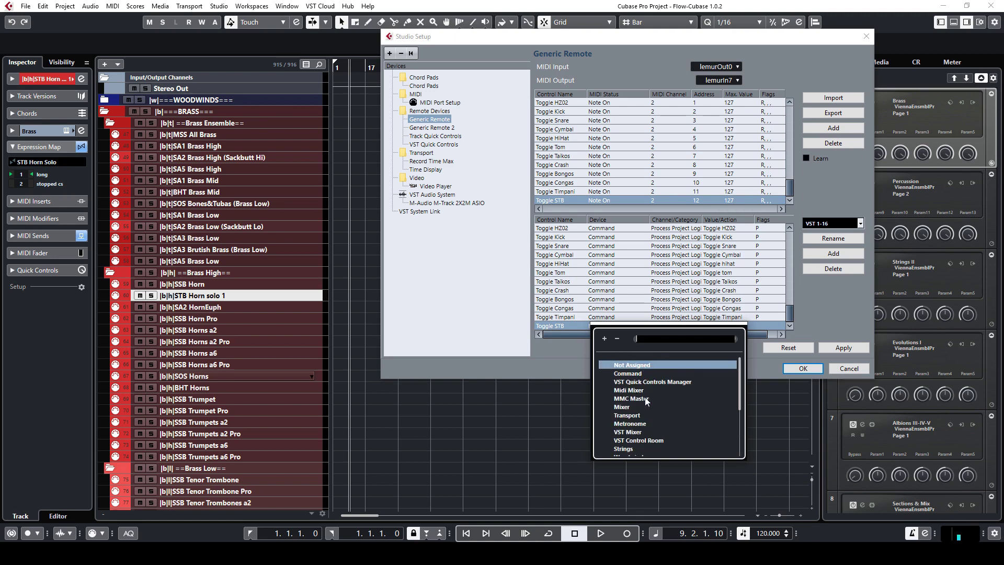
pyautogui.click(628, 373)
pyautogui.click(676, 323)
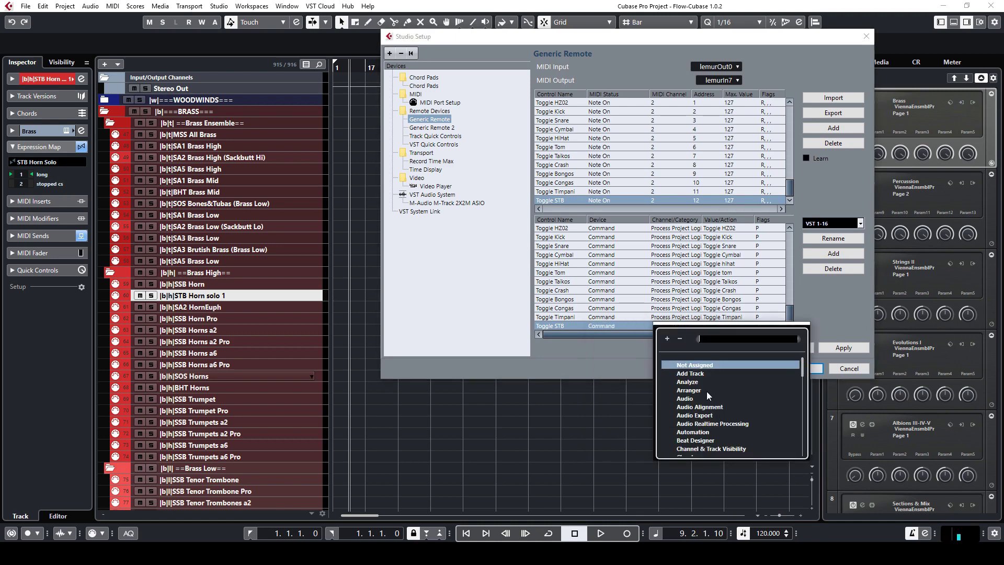
pyautogui.scroll(-10, 716, 403)
pyautogui.scroll(2, 725, 407)
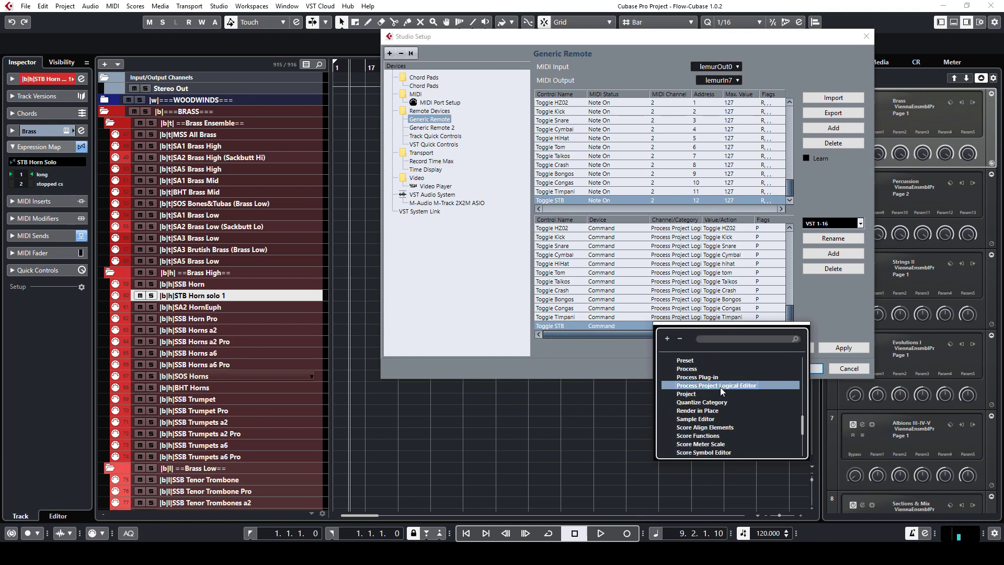
pyautogui.click(720, 386)
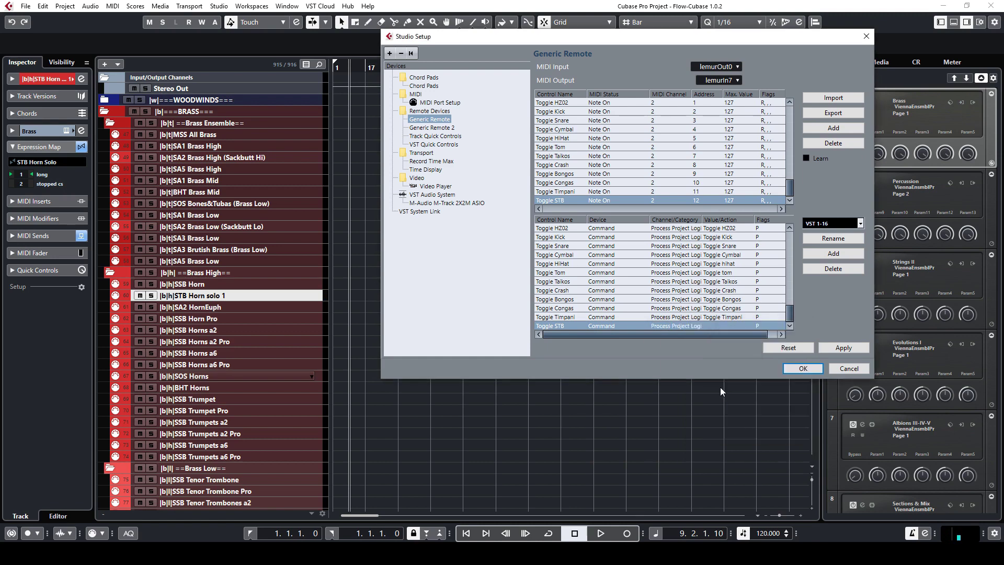
pyautogui.click(807, 369)
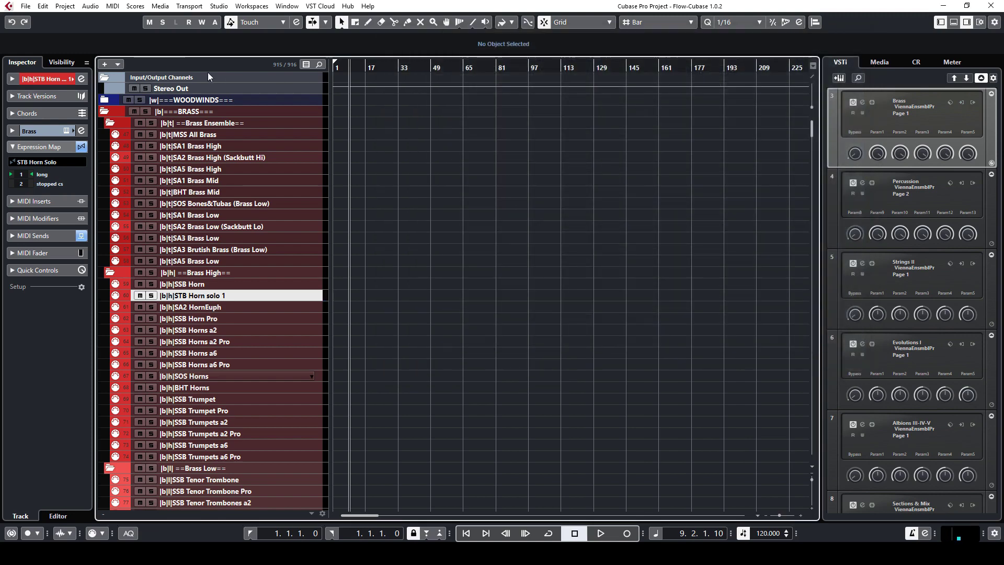
# Step: Open the Project Logical Editor and load the Toggle SSS preset from the FLOW Library presets
pyautogui.click(64, 6)
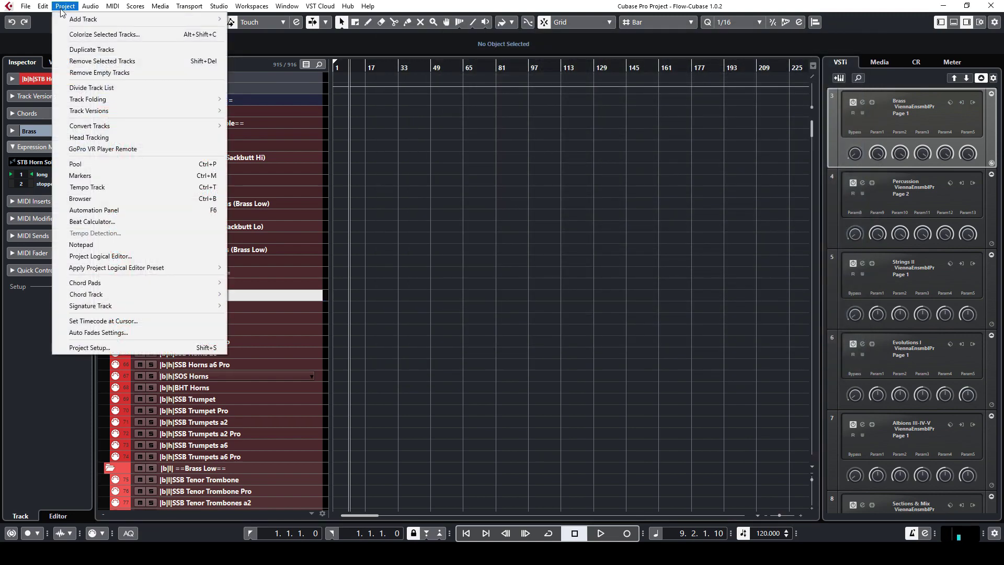
pyautogui.click(123, 256)
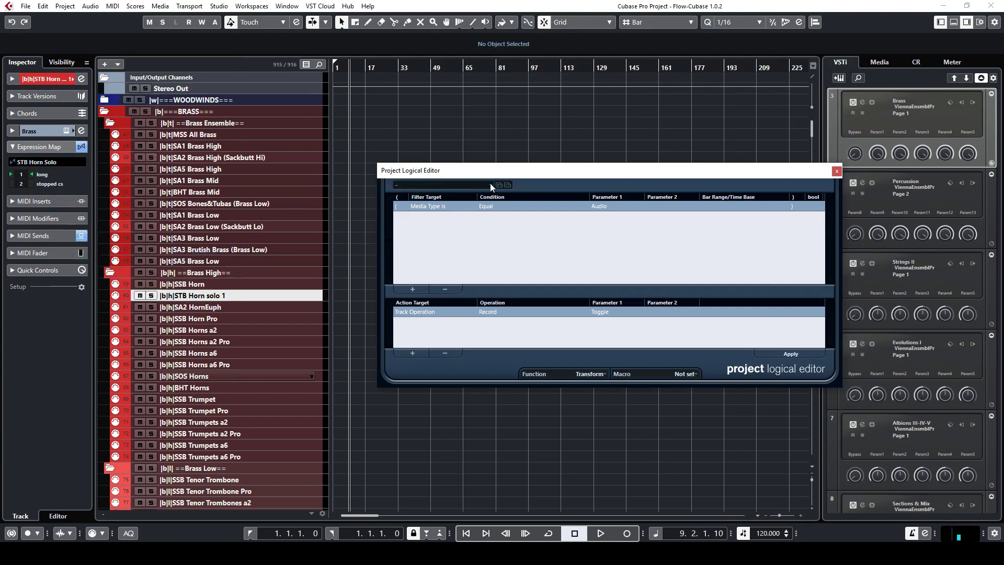
pyautogui.click(491, 183)
pyautogui.moveTo(443, 189)
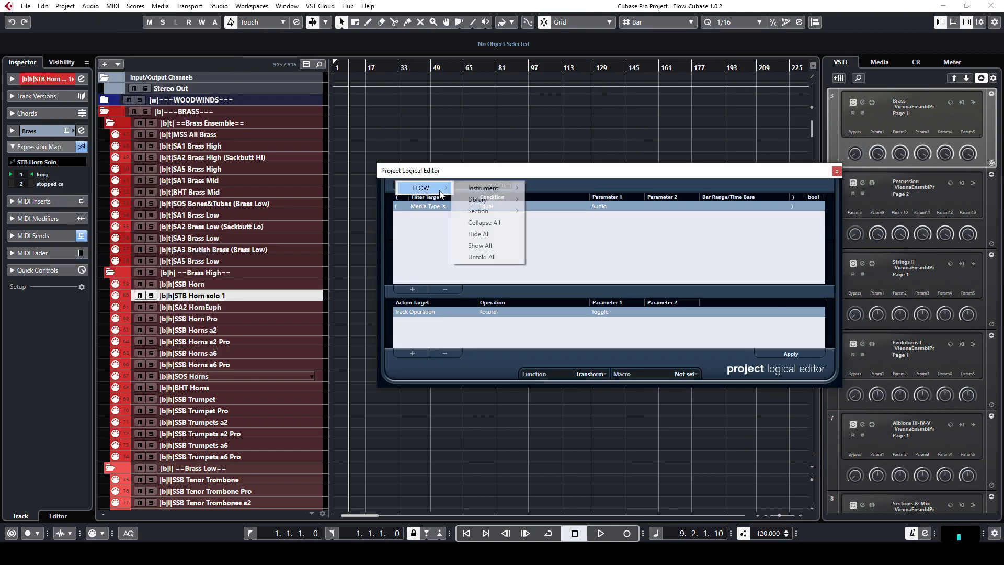
pyautogui.moveTo(481, 203)
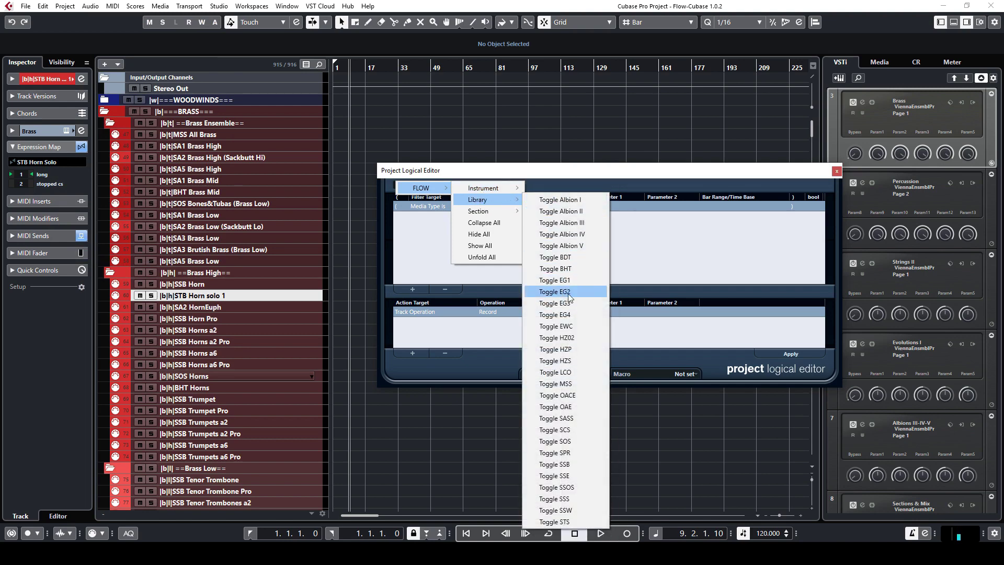
pyautogui.click(575, 496)
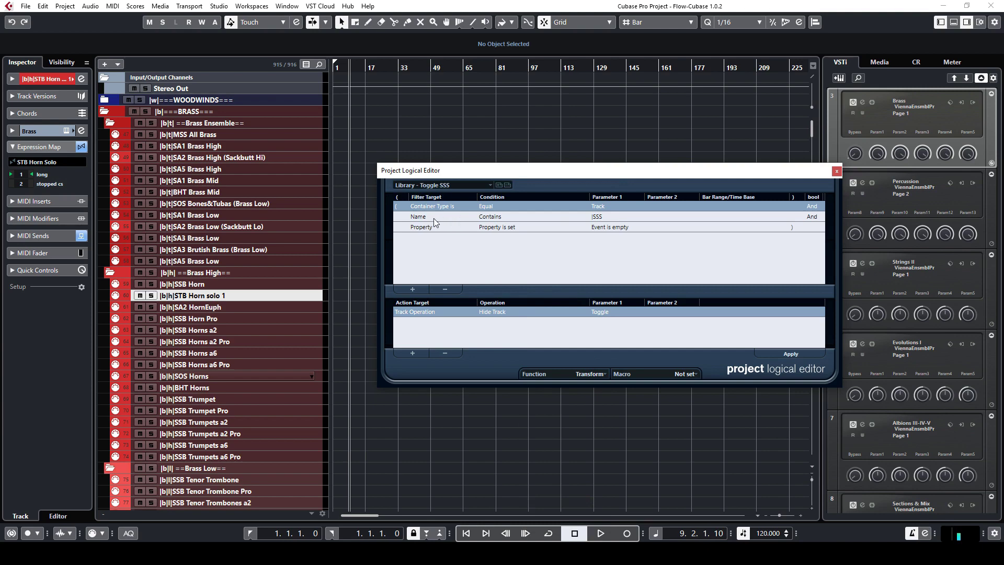
# Step: Set the Name filter to |STS and save the preset as Toggle STS, overwriting the existing one
pyautogui.click(606, 215)
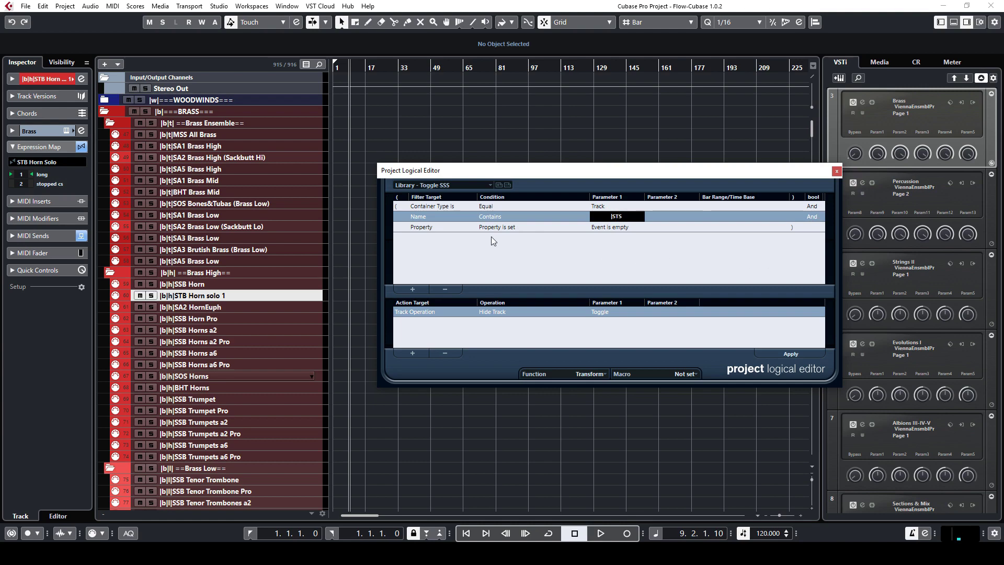
pyautogui.press('Return')
pyautogui.click(499, 185)
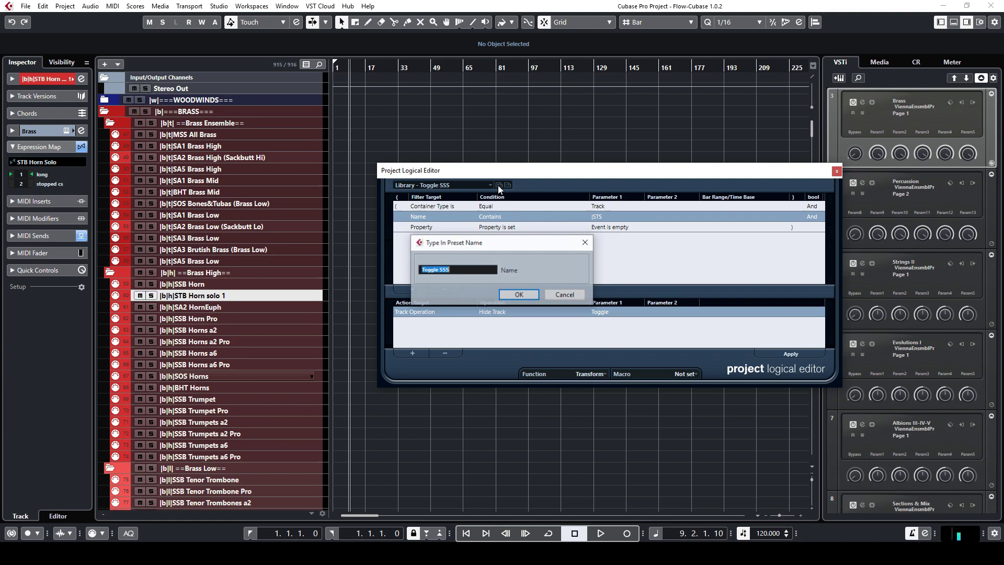
pyautogui.click(462, 268)
pyautogui.hotkey('shift', 'Left')
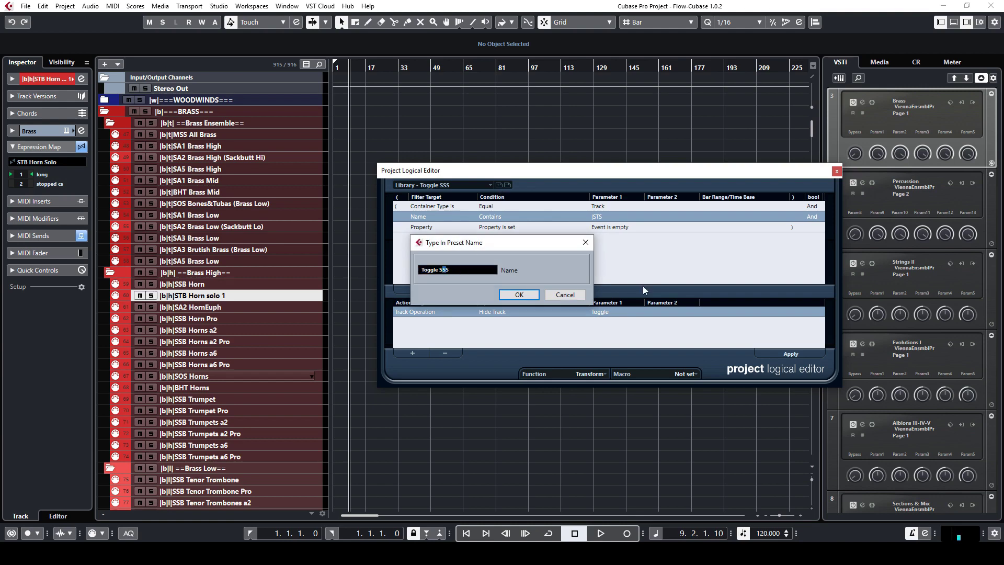
pyautogui.write('T')
pyautogui.click(527, 297)
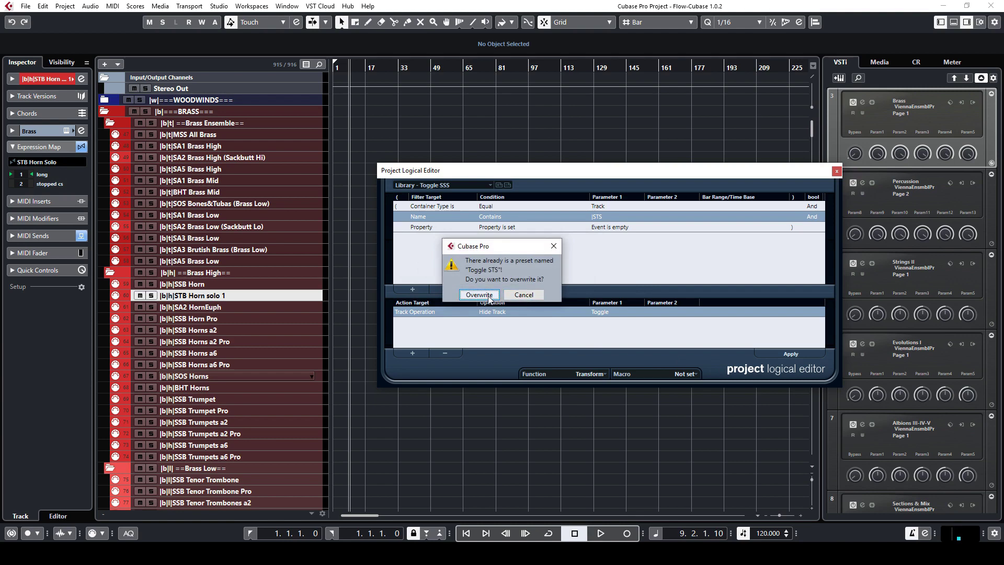
pyautogui.click(489, 297)
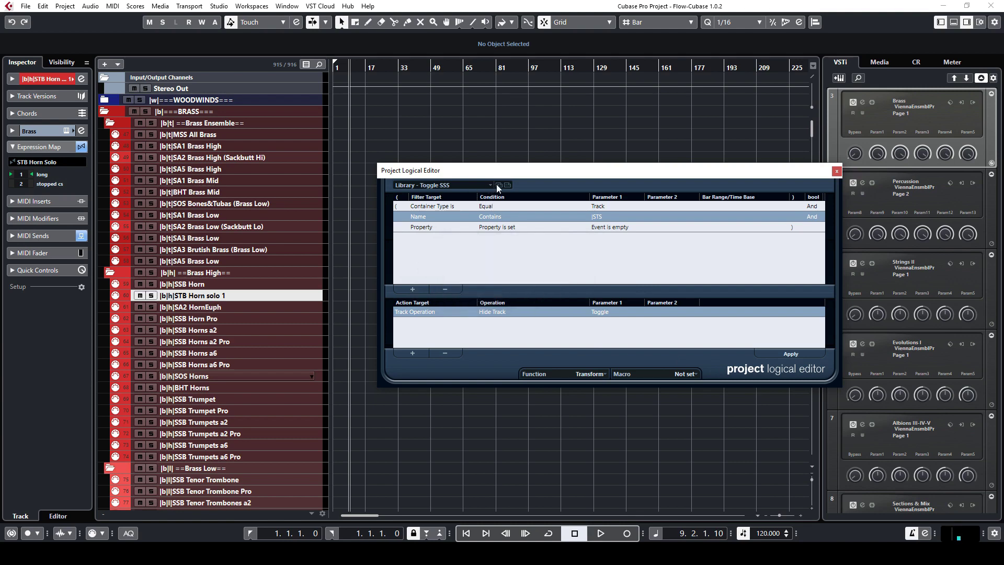
pyautogui.click(497, 184)
pyautogui.click(508, 295)
# Step: Set the Name filter to |STB, save the preset as Toggle STB, and close the Project Logical Editor
pyautogui.click(610, 217)
pyautogui.press('BackSpace')
pyautogui.write('B')
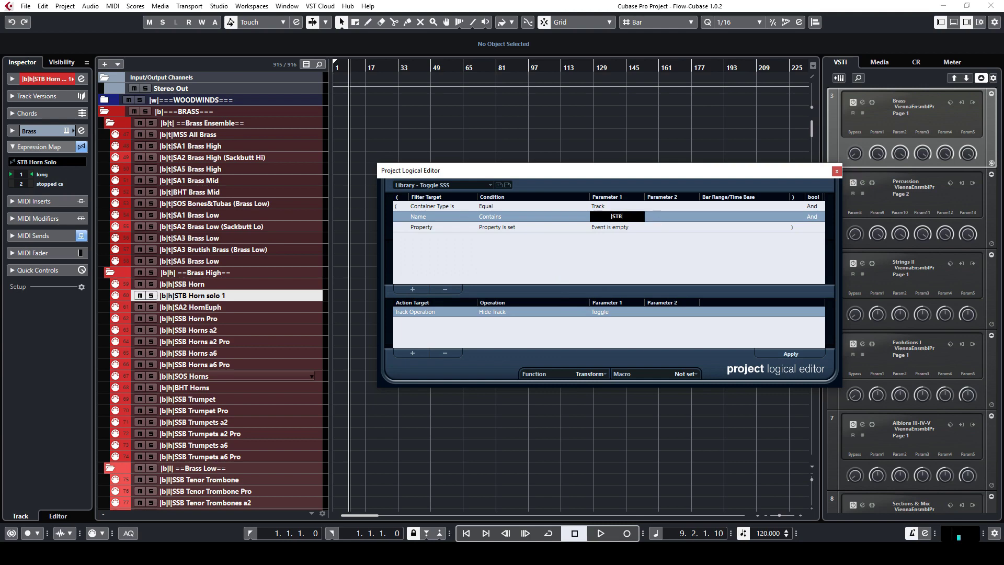
pyautogui.press('Return')
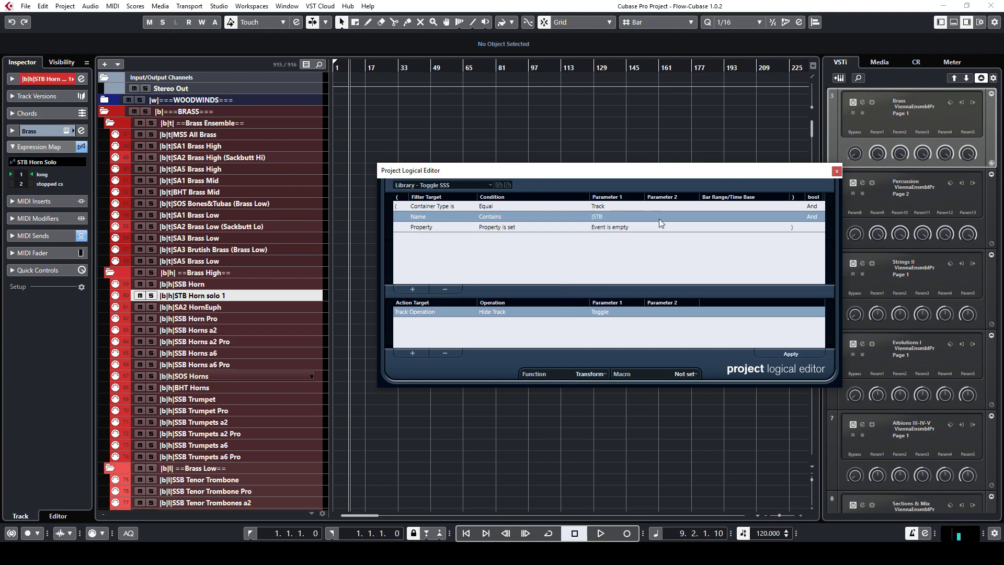
pyautogui.click(500, 186)
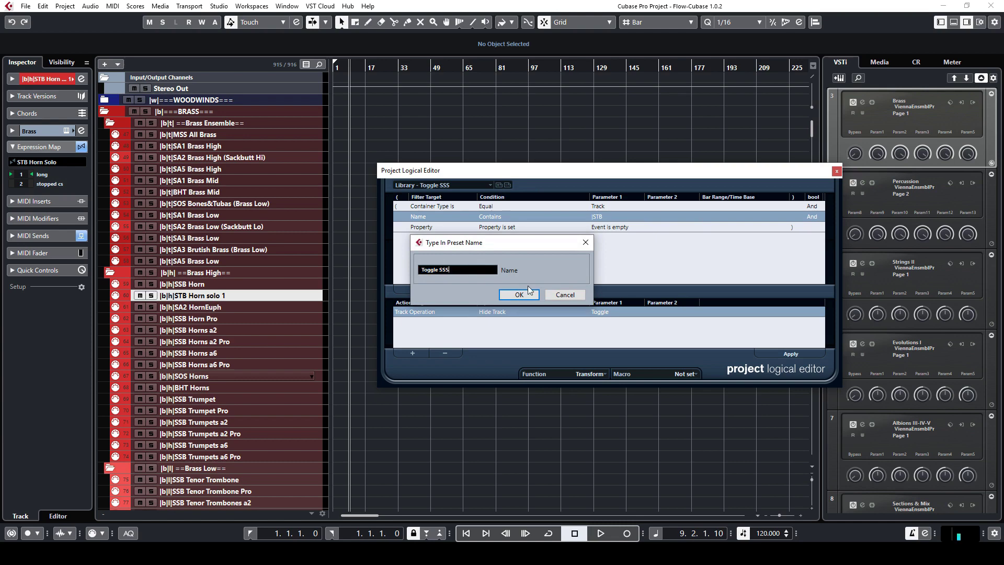
pyautogui.press('BackSpace')
pyautogui.write('TB')
pyautogui.press('Return')
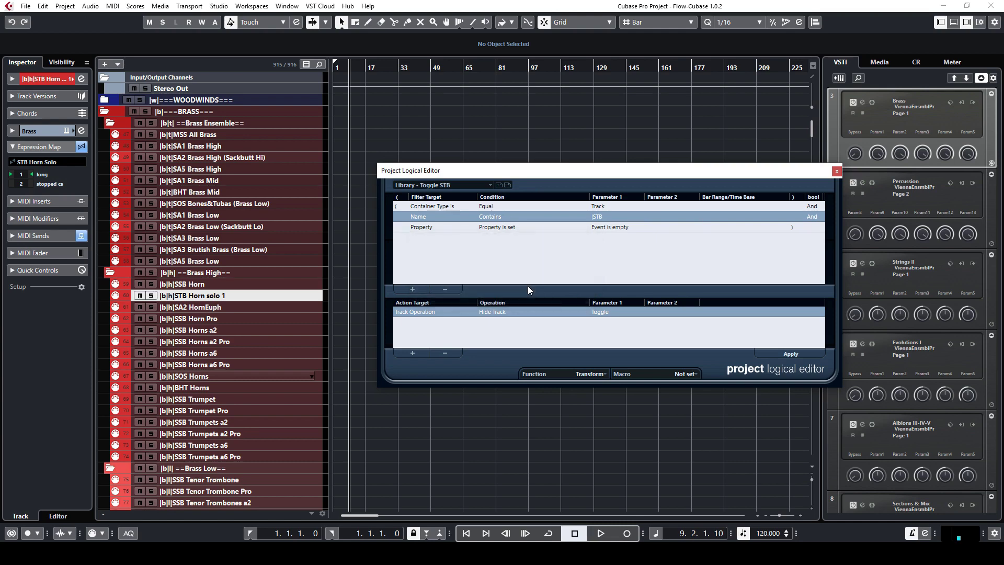
pyautogui.click(837, 172)
# Step: In the Studio Setup's Generic Remote, set the action of the Toggle STB command to the Toggle STB preset and apply it
pyautogui.click(221, 7)
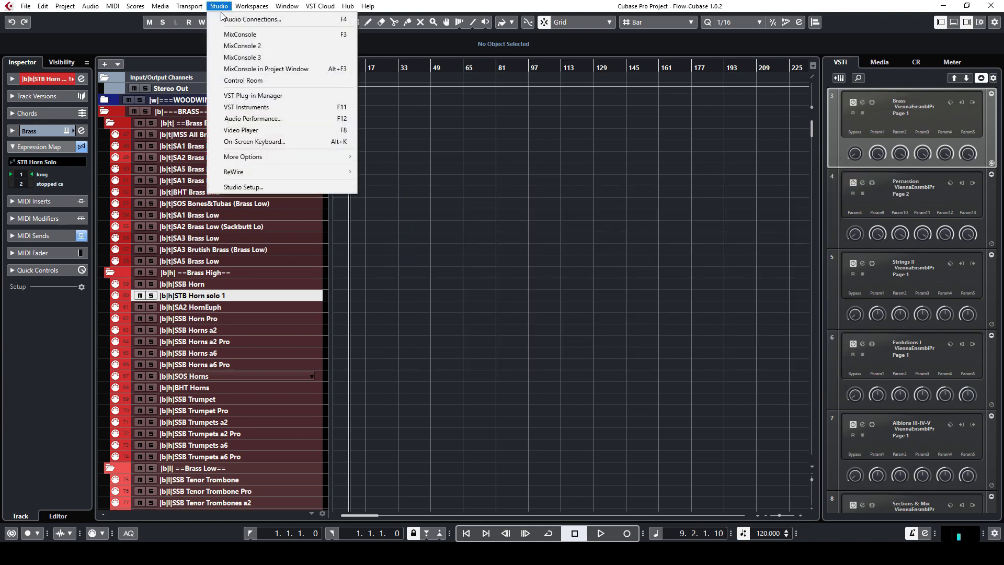
pyautogui.click(243, 186)
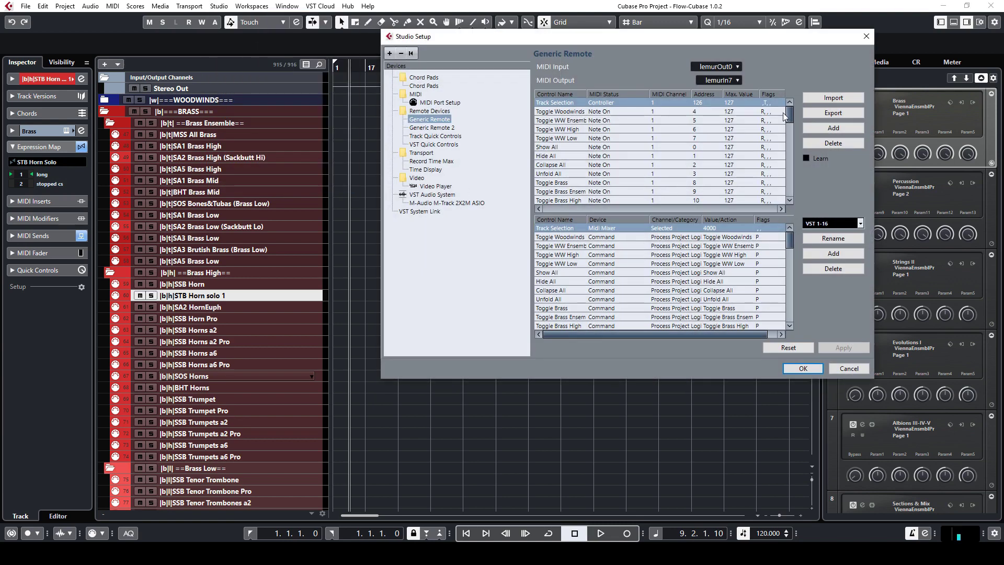
pyautogui.scroll(-2, 789, 115)
pyautogui.moveTo(793, 240); pyautogui.dragTo(791, 323)
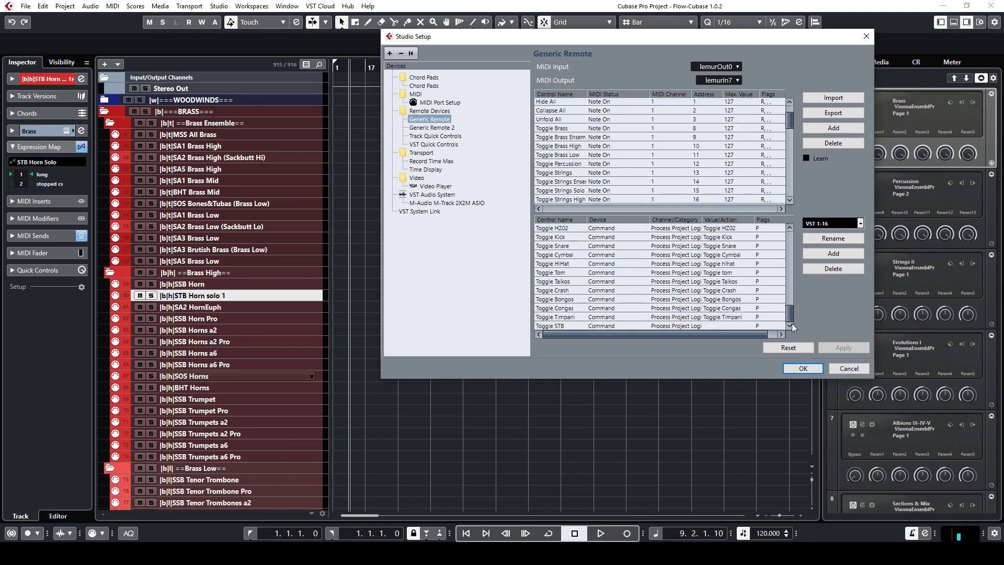
pyautogui.click(693, 327)
pyautogui.click(713, 326)
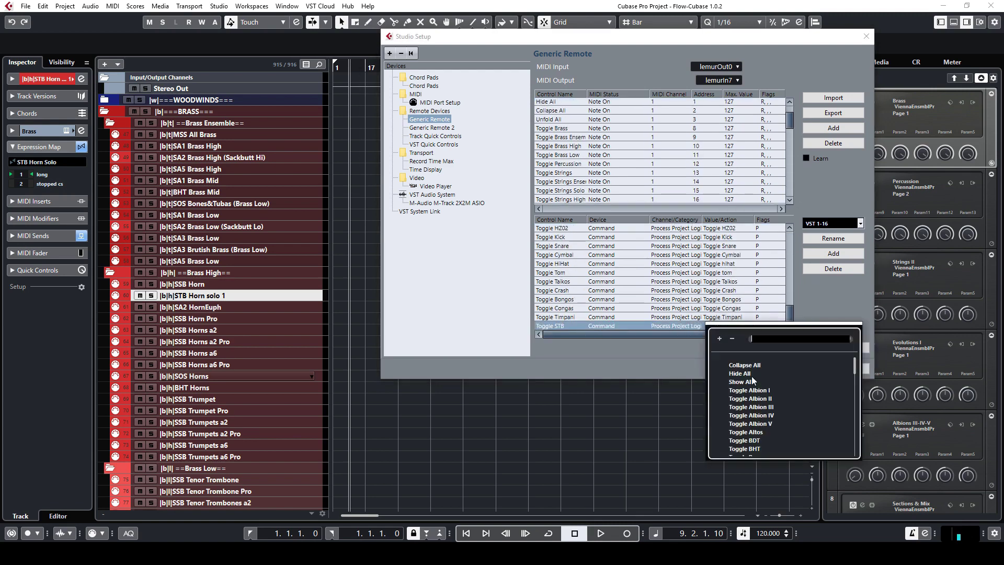
pyautogui.scroll(-15, 753, 401)
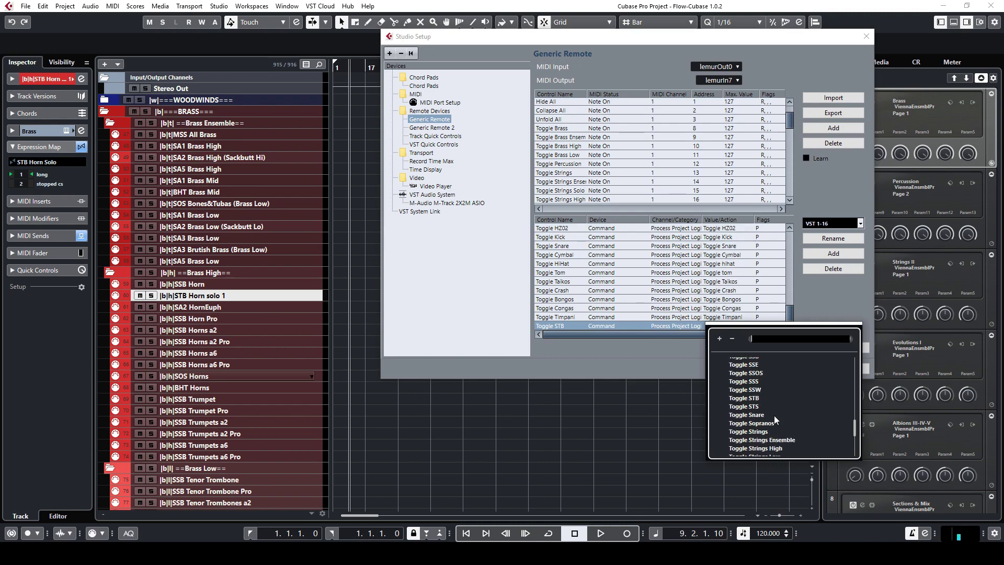
pyautogui.click(756, 398)
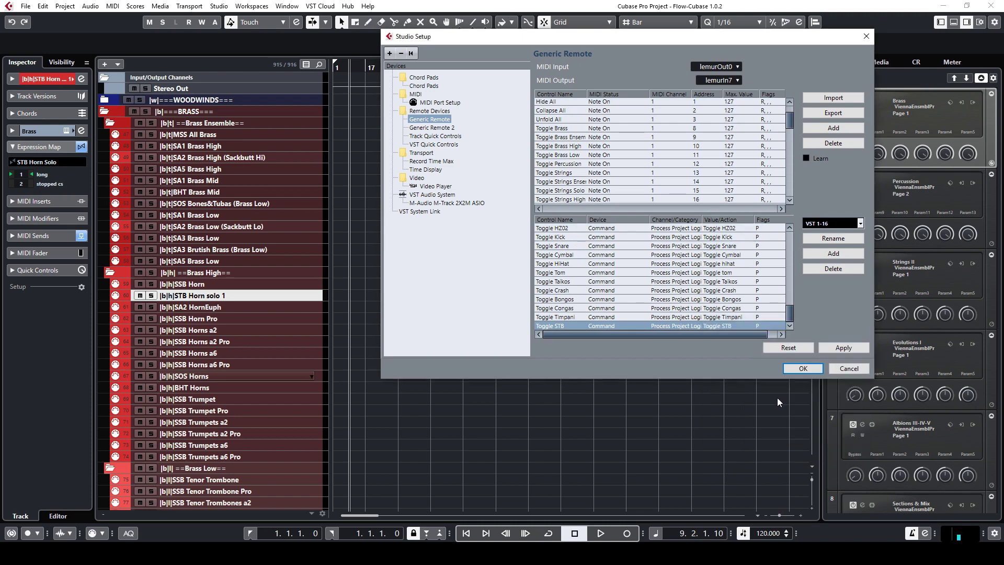
pyautogui.click(841, 347)
# Step: Check the existing Generic Remote export files, leave without exporting, and close the Studio Setup
pyautogui.click(842, 112)
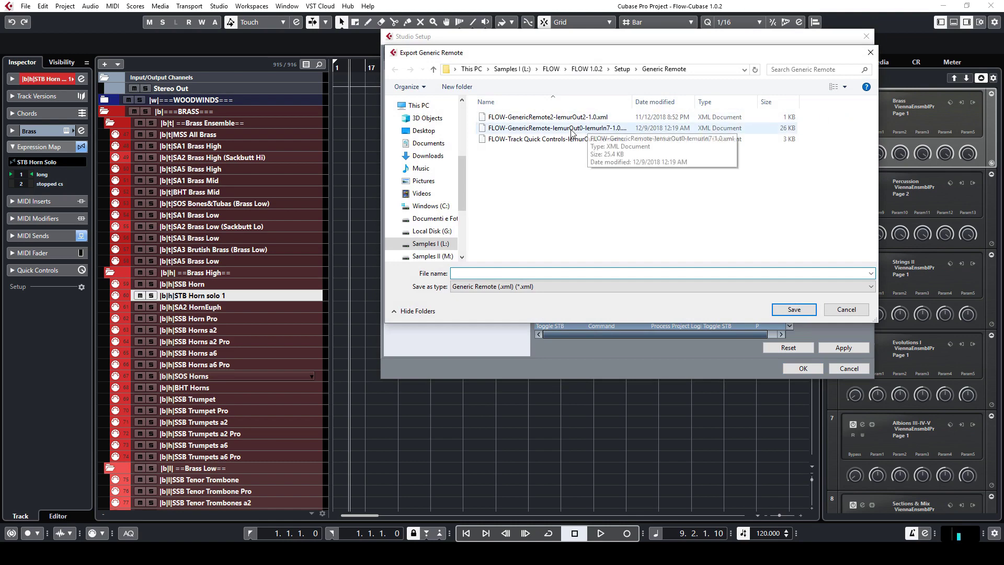
pyautogui.click(850, 309)
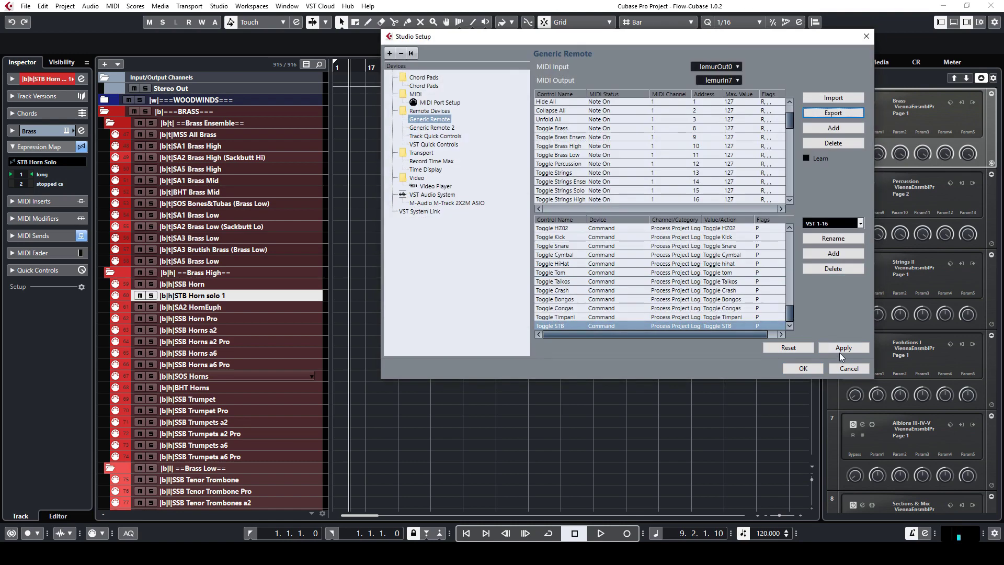
pyautogui.click(803, 368)
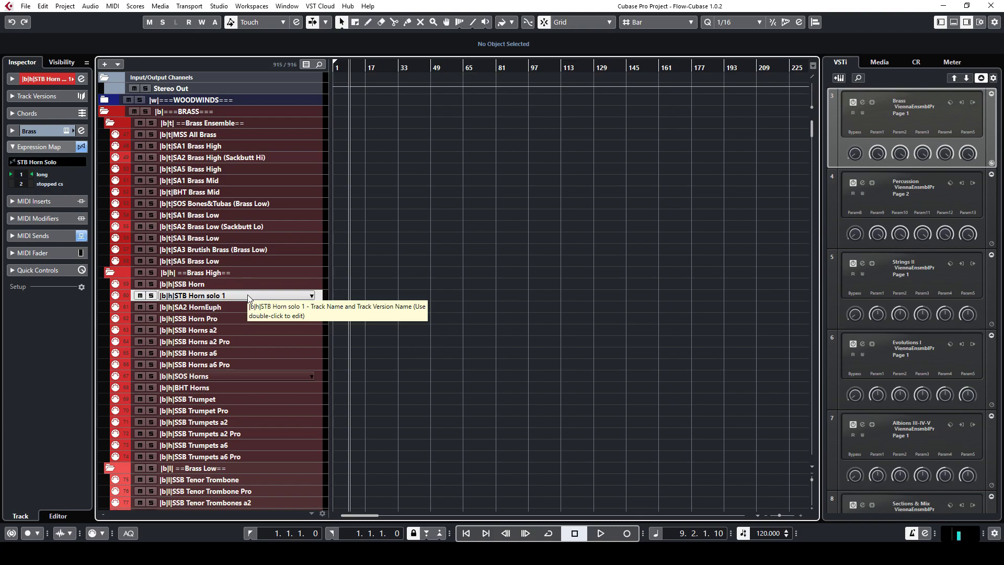
# Step: Switch to Lemur Editor, duplicate the Eric Whitacre Choir button on the sound library page, and place the copy directly below the original
pyautogui.click(257, 553)
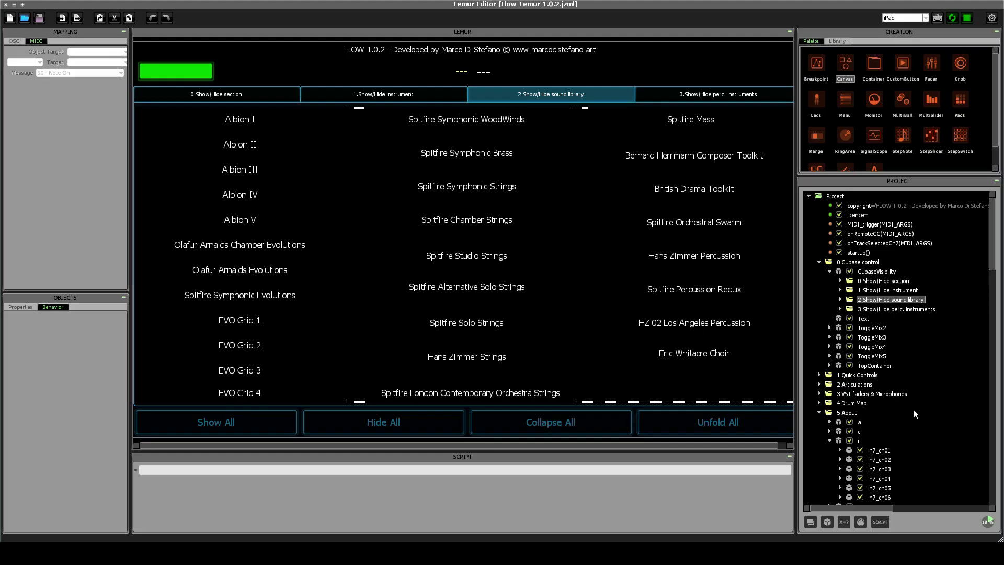
pyautogui.click(716, 355)
pyautogui.click(726, 355)
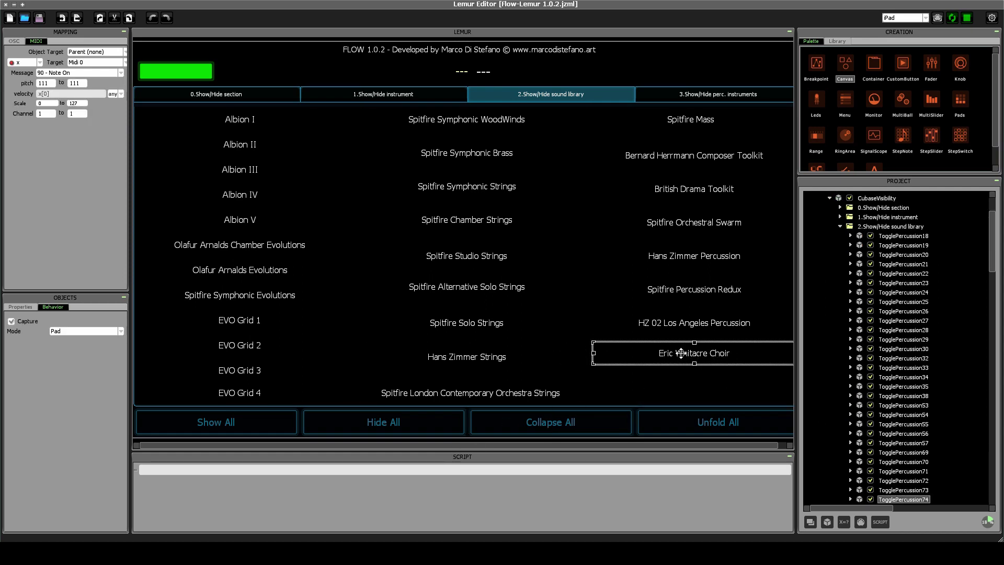
pyautogui.hotkey('ctrl', 'v')
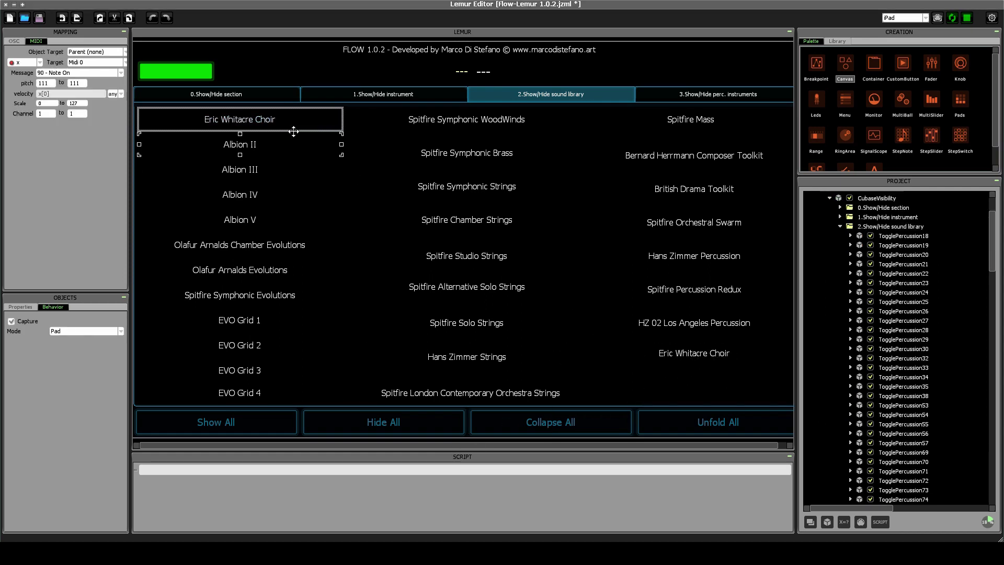
pyautogui.moveTo(297, 126); pyautogui.dragTo(750, 396)
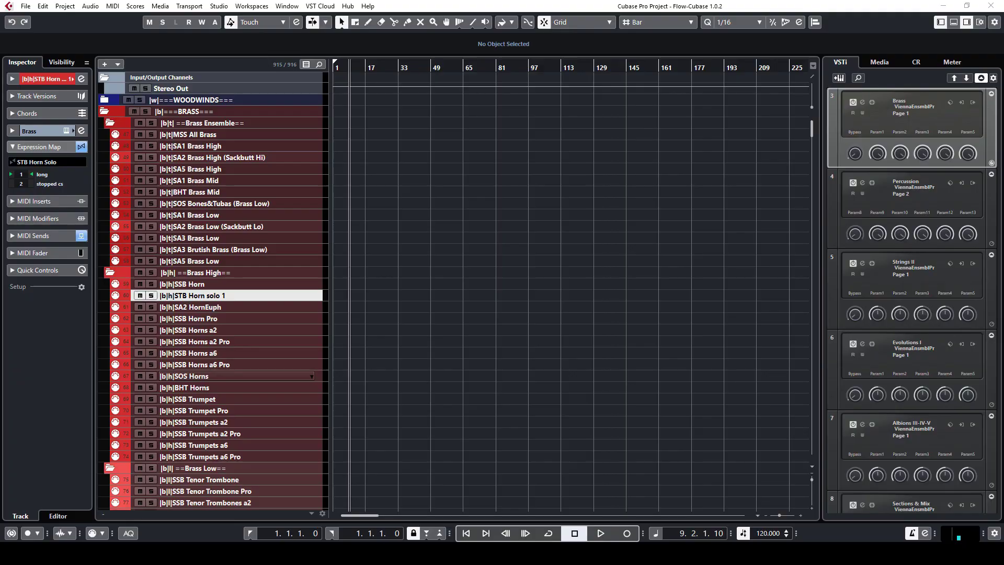
# Step: Switch to Cubase and look up the MIDI channel and address of Toggle STB in the Generic Remote list
pyautogui.click(219, 5)
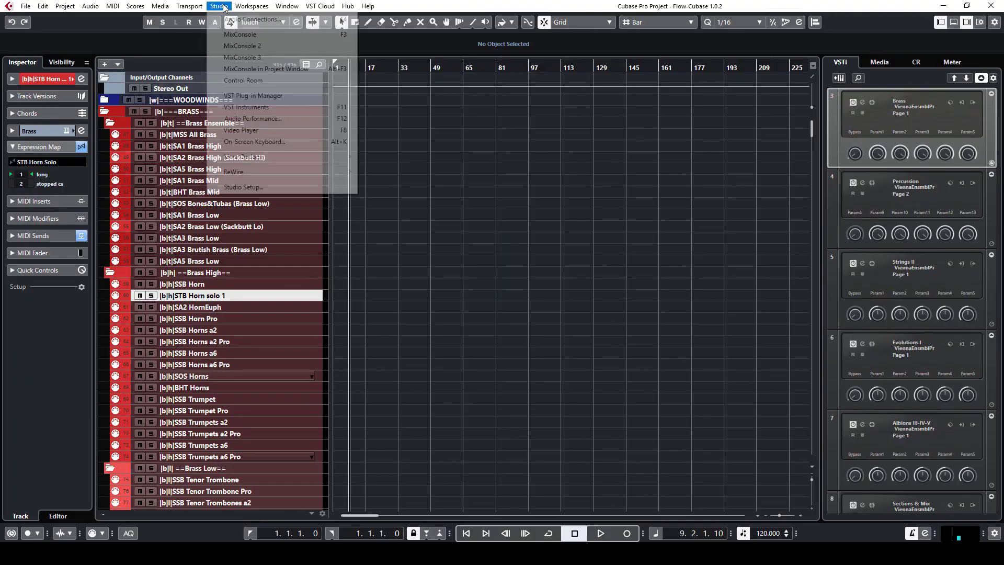
pyautogui.click(262, 187)
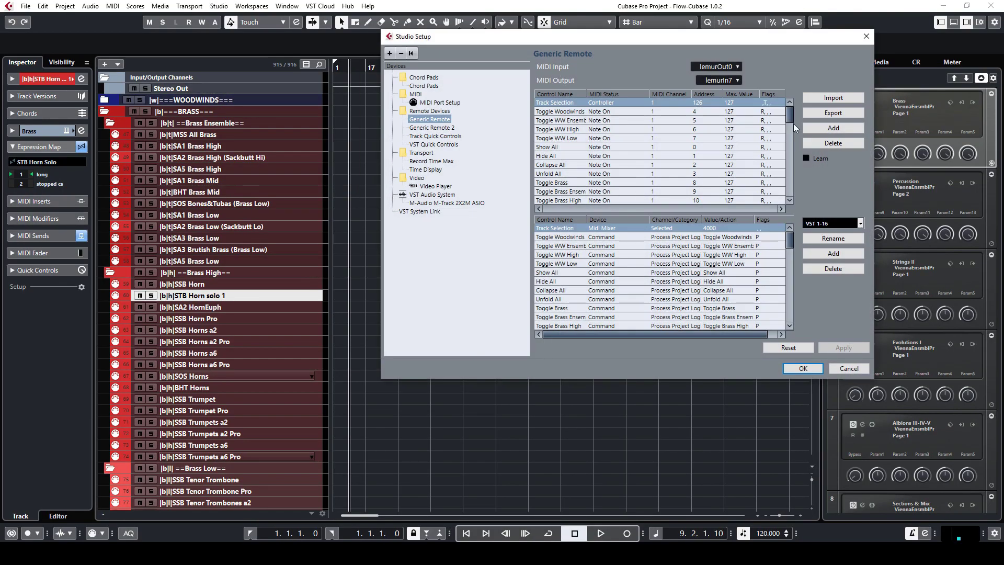
pyautogui.moveTo(791, 111); pyautogui.dragTo(790, 189)
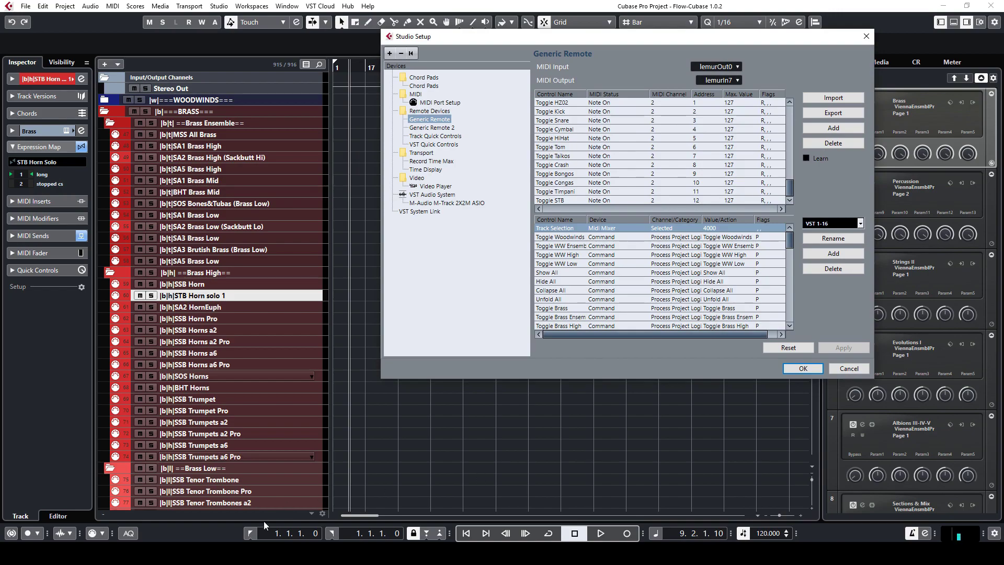
# Step: Return to Lemur Editor and set the copied button's MIDI channel to 2 and its Note On pitch to 12
pyautogui.hotkey('alt', 'Tab')
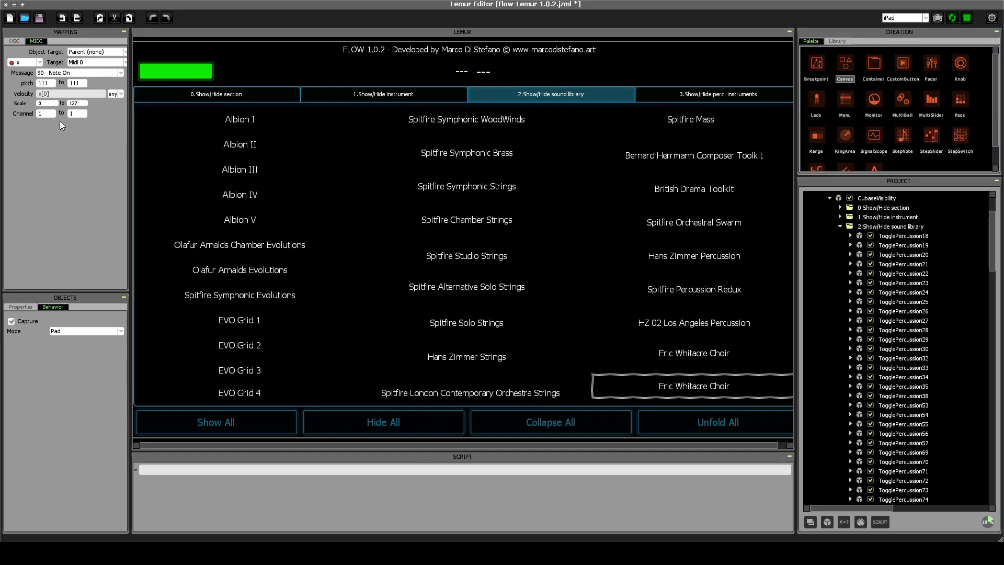
pyautogui.doubleClick(45, 113)
pyautogui.write('2')
pyautogui.doubleClick(42, 83)
pyautogui.write('12')
# Step: Change the copied button's label to Spitfire Studio Brass and save the Lemur project
pyautogui.click(21, 312)
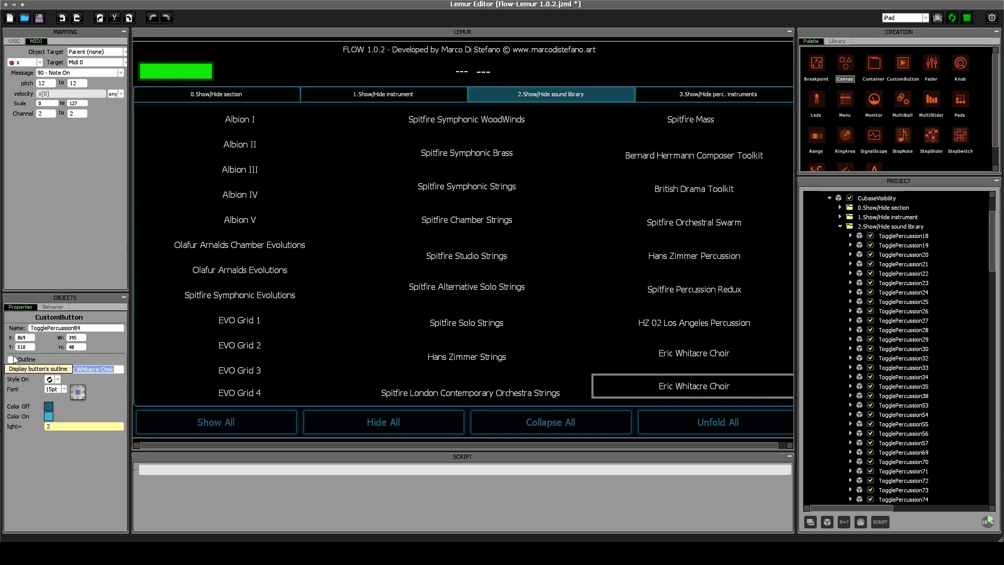
pyautogui.write('5')
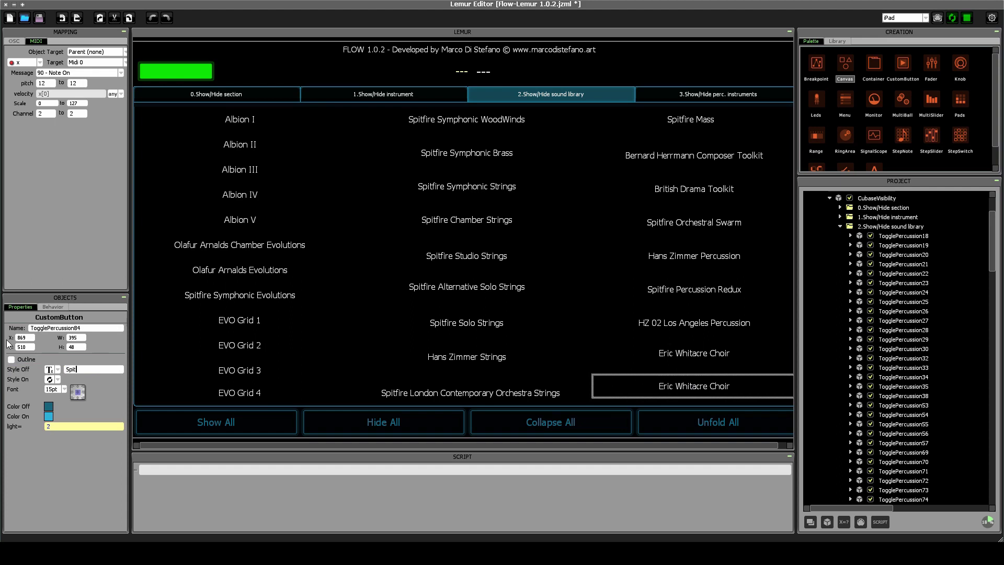
pyautogui.write('pitfire Studio Brass')
pyautogui.press('Return')
pyautogui.click(39, 18)
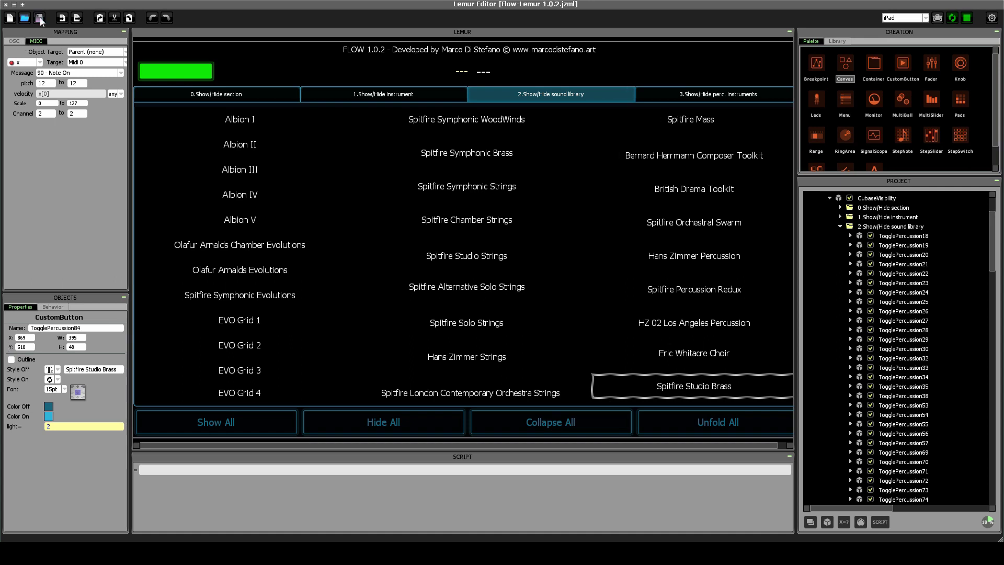
# Step: Switch to Cubase, close the Studio Setup, and collapse the VST Instruments folder in the track list
pyautogui.moveTo(268, 553)
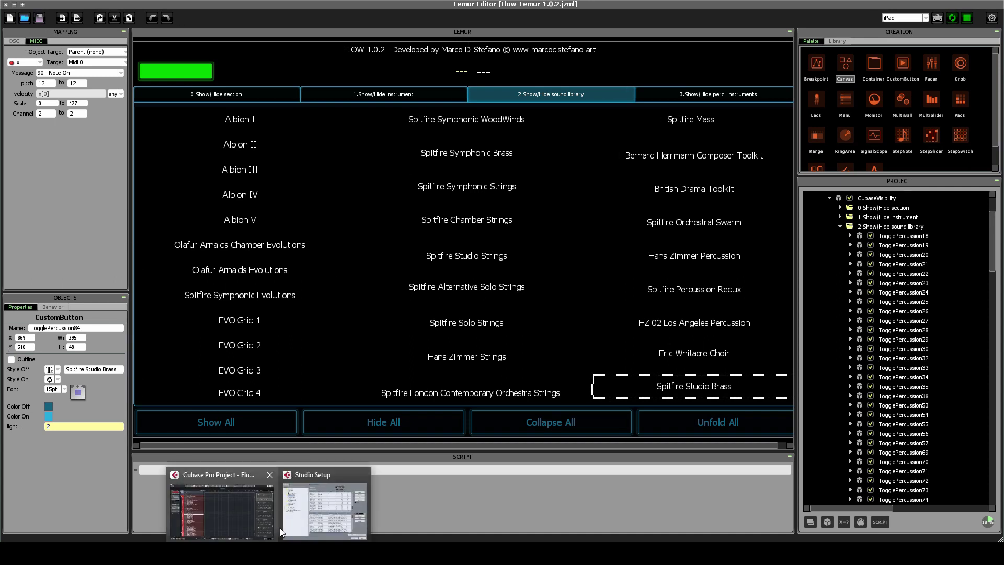
pyautogui.click(253, 503)
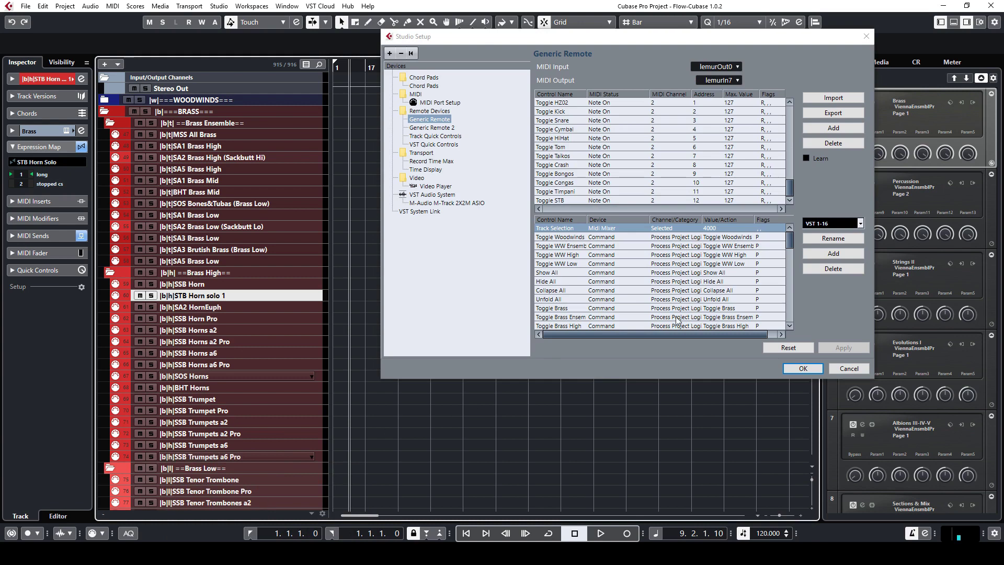
pyautogui.click(812, 369)
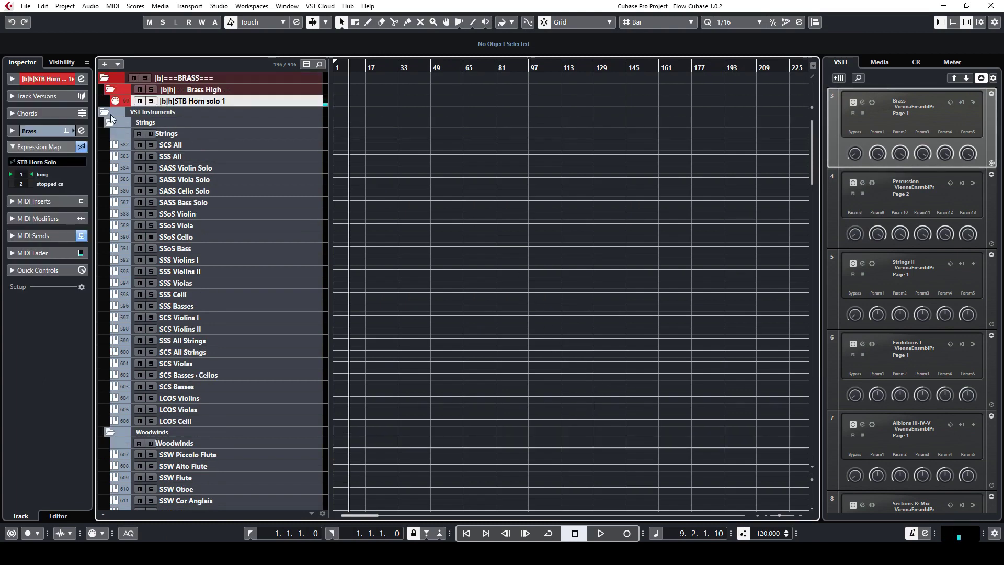
pyautogui.click(105, 112)
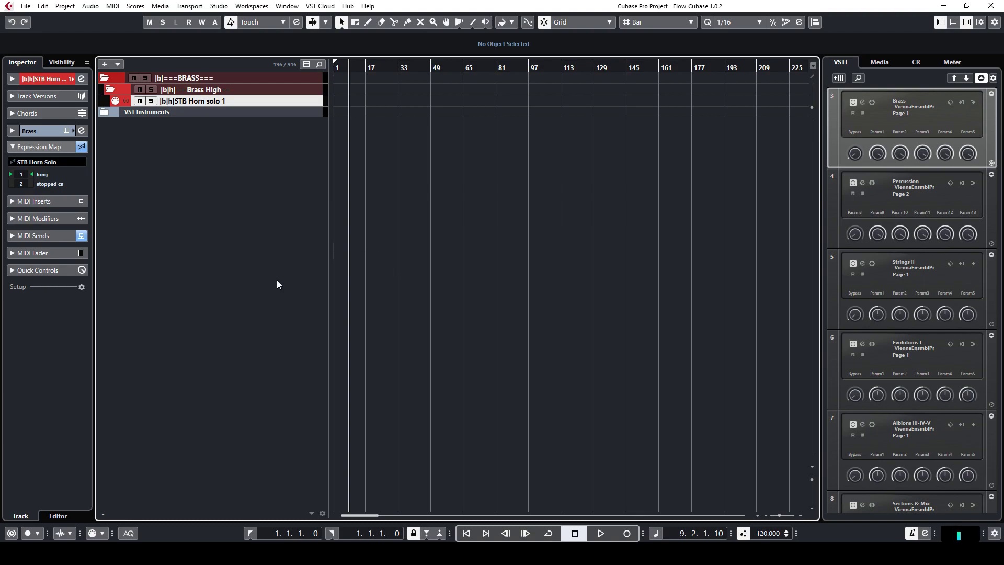
# Step: Switch to Vienna Ensemble Pro and review the STB Horn Solo 1 channel and the Brass instance's automation mapping
pyautogui.hotkey('alt', 'Tab')
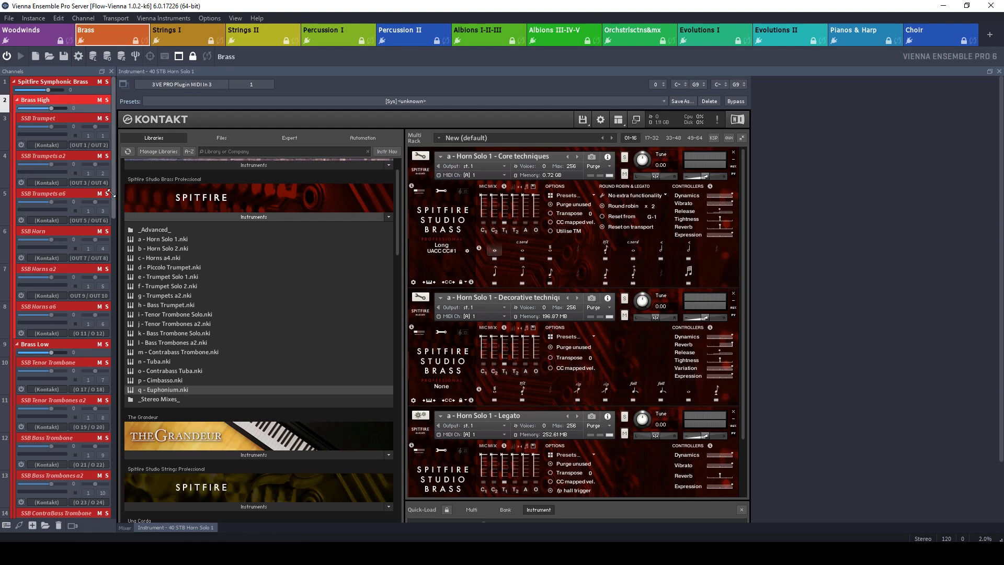
pyautogui.scroll(-10, 83, 409)
pyautogui.scroll(-4, 84, 409)
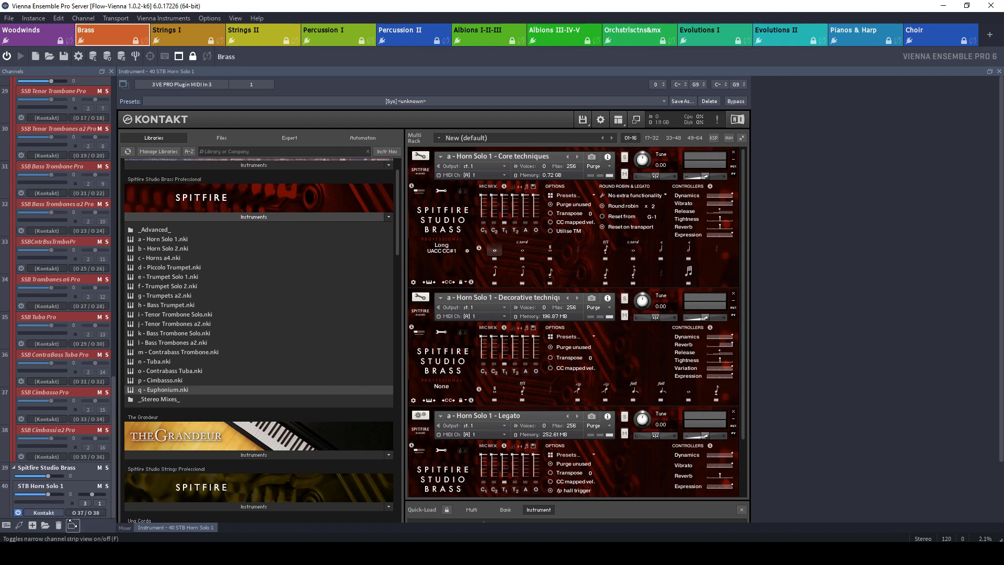
pyautogui.click(234, 18)
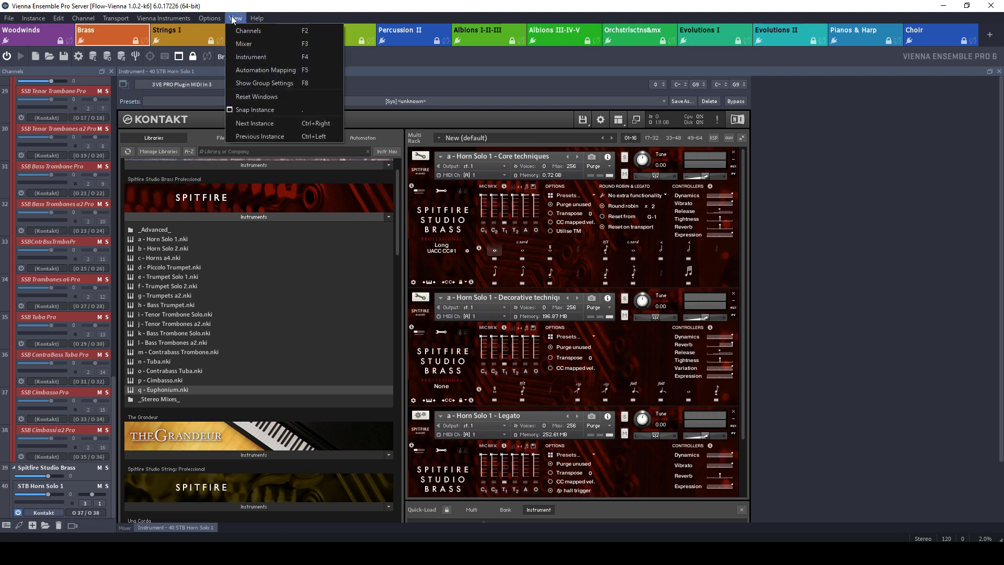
pyautogui.click(258, 71)
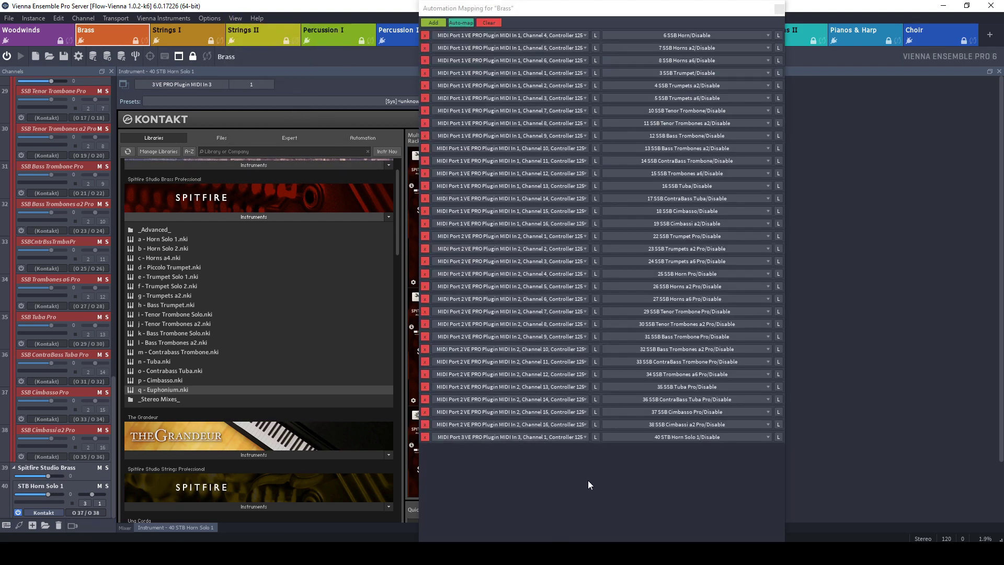
pyautogui.click(779, 8)
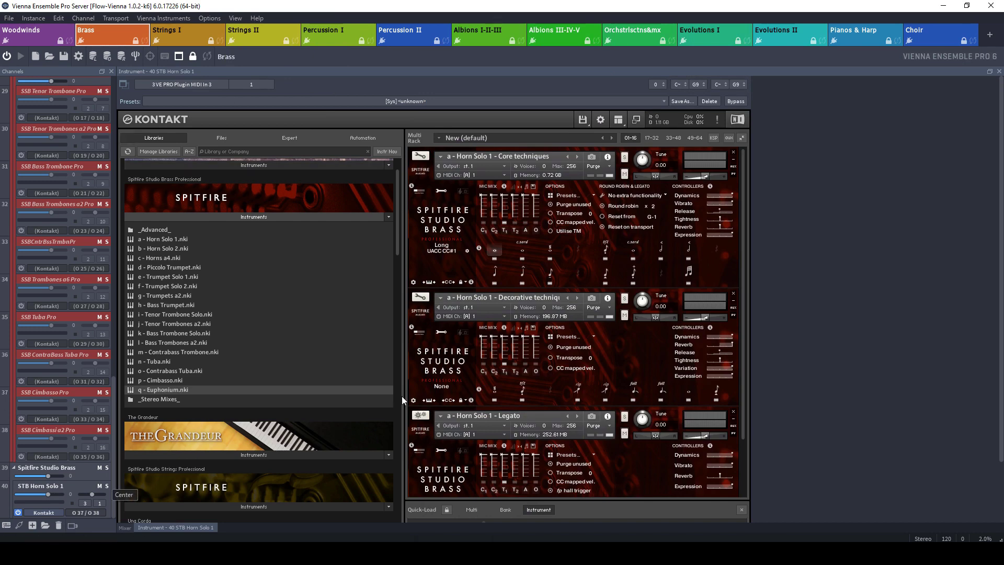
pyautogui.click(944, 10)
# Step: Switch to Lemur Editor and examine the instrument entries under in7_ch06 in the project tree
pyautogui.hotkey('alt', 'Tab')
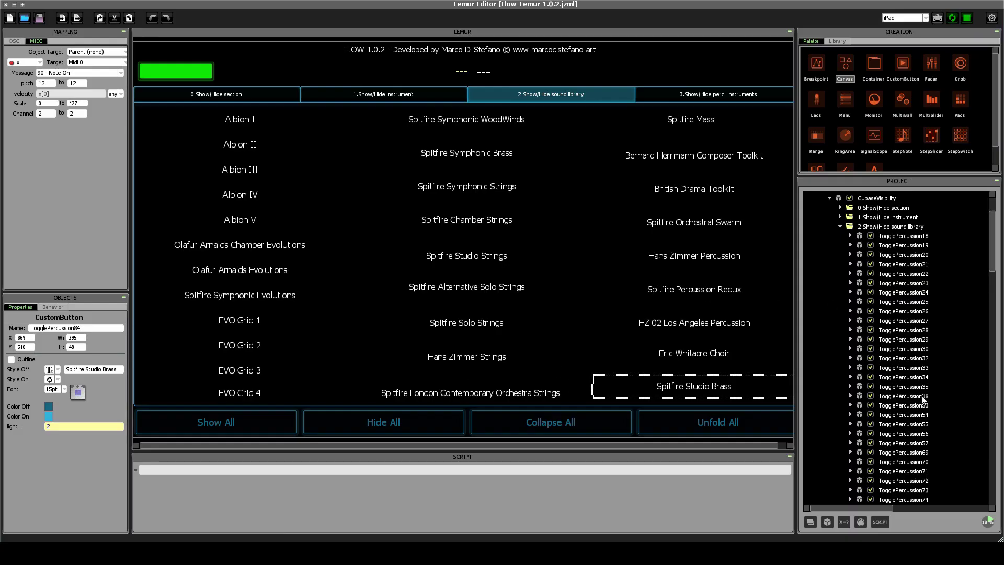
pyautogui.scroll(-10, 848, 231)
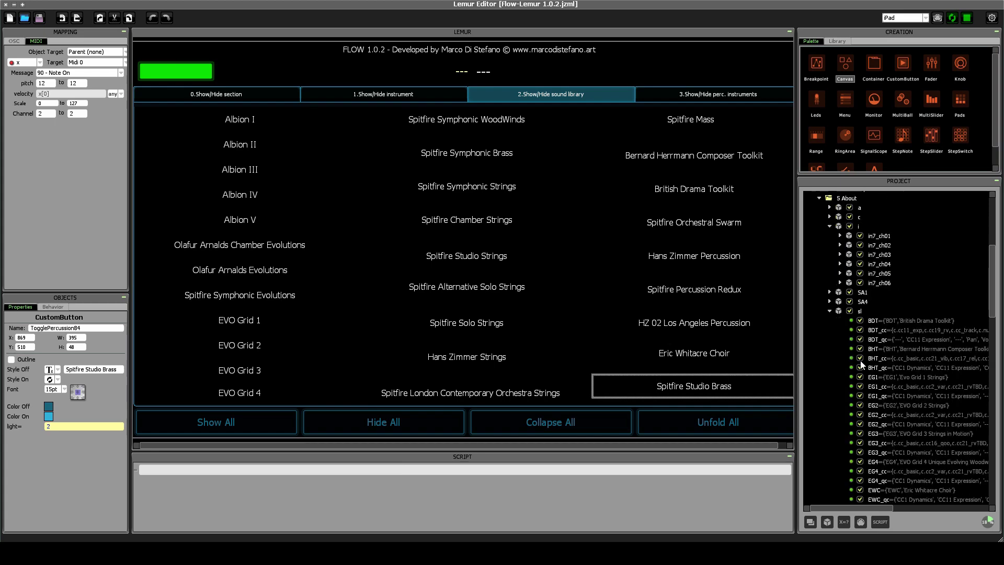
pyautogui.click(840, 282)
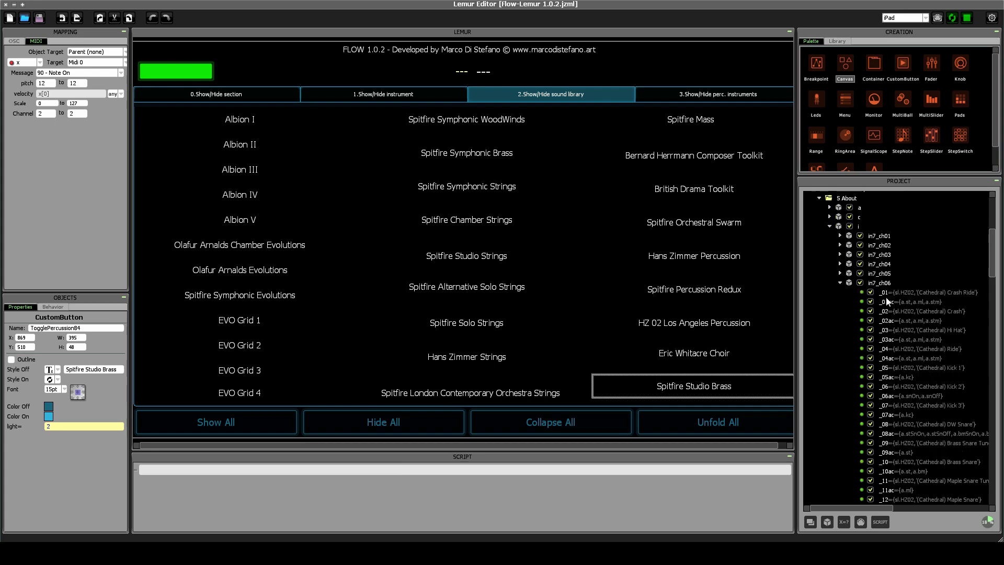
pyautogui.click(840, 282)
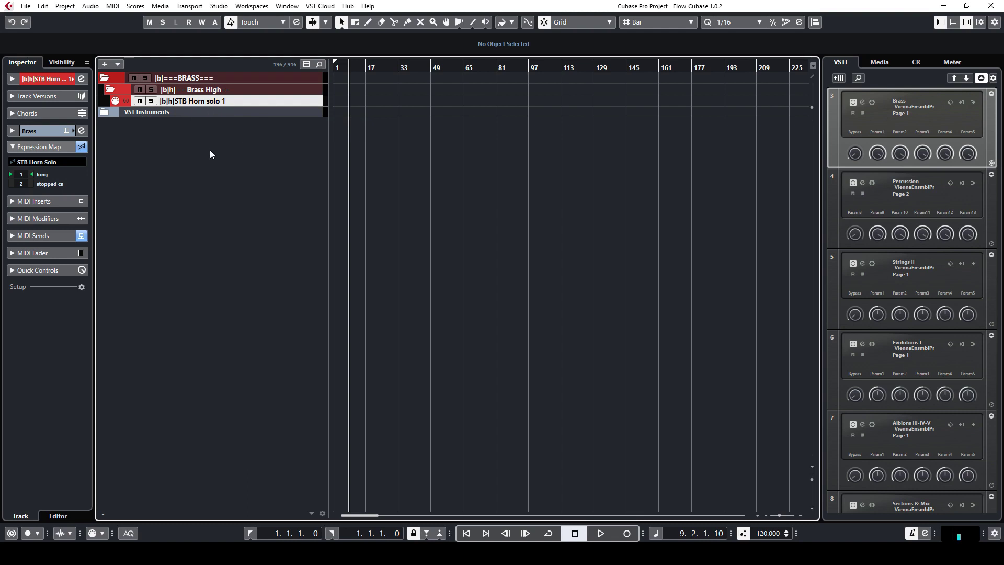
pyautogui.rightClick(258, 102)
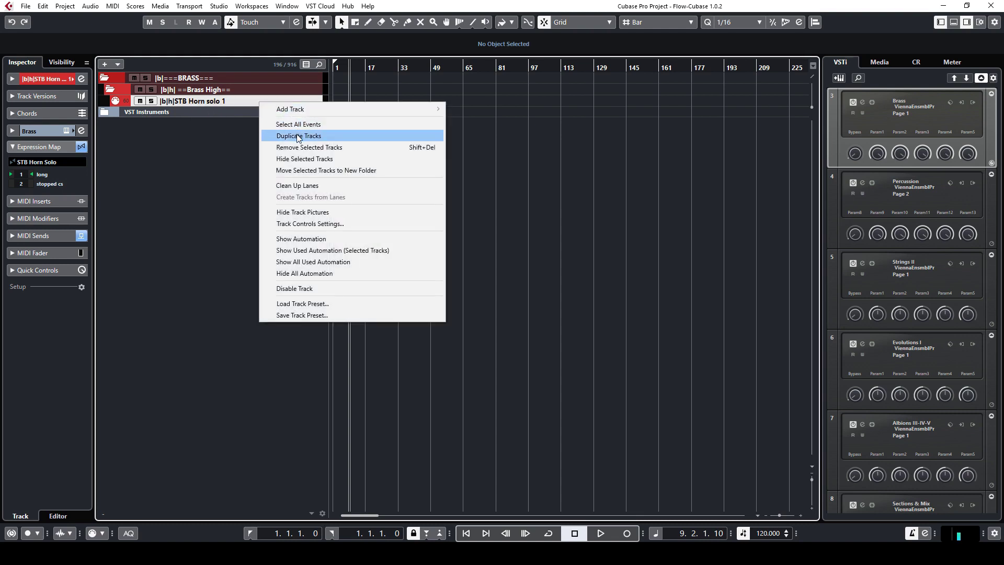
pyautogui.click(98, 161)
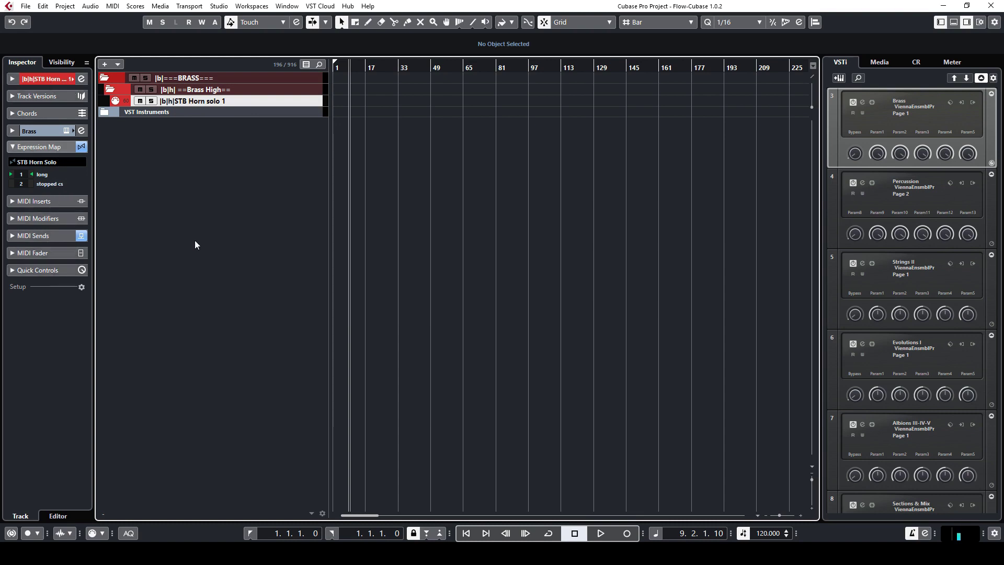
# Step: Review the quick control assignments and MIDI sends of the STB Horn solo 1 track
pyautogui.click(36, 275)
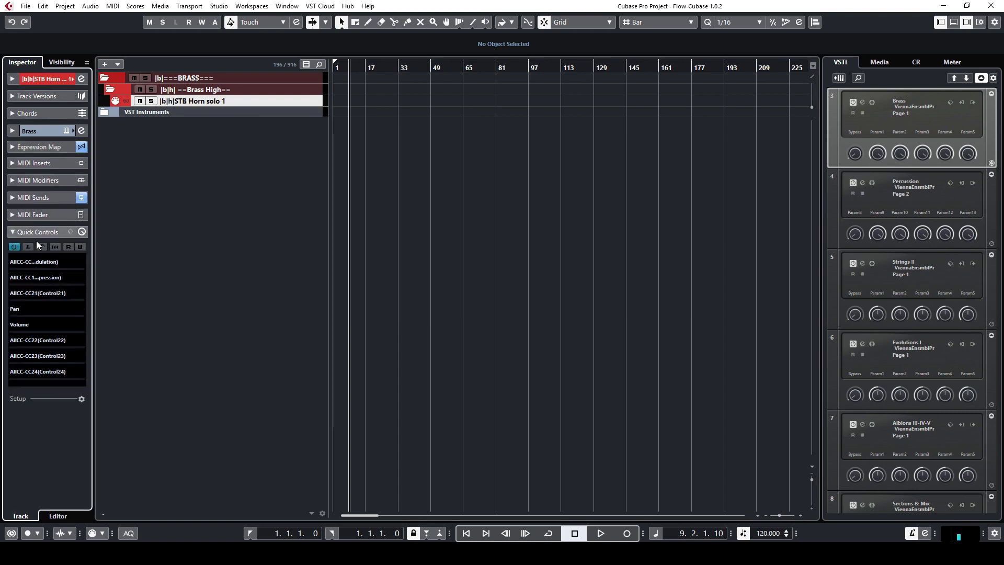
pyautogui.click(54, 197)
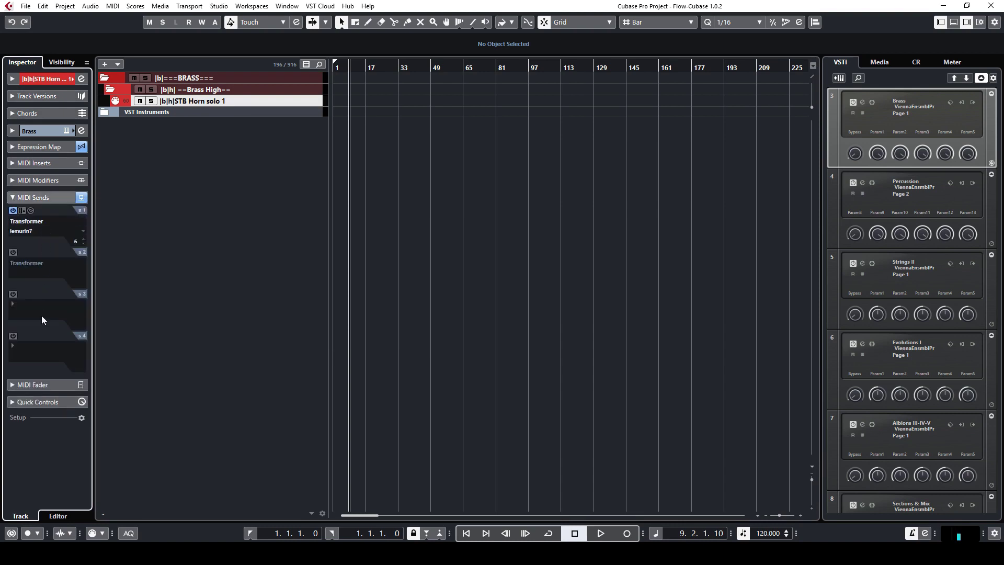
pyautogui.click(236, 186)
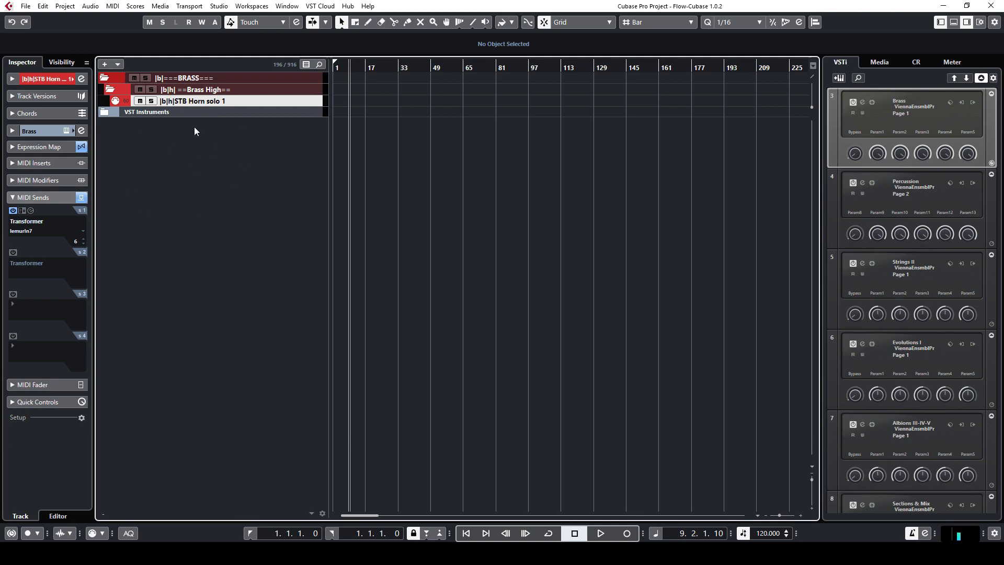
# Step: Switch to Lemur Editor and examine the sl container and the instrument entries inside in7_ch06
pyautogui.hotkey('alt', 'Tab')
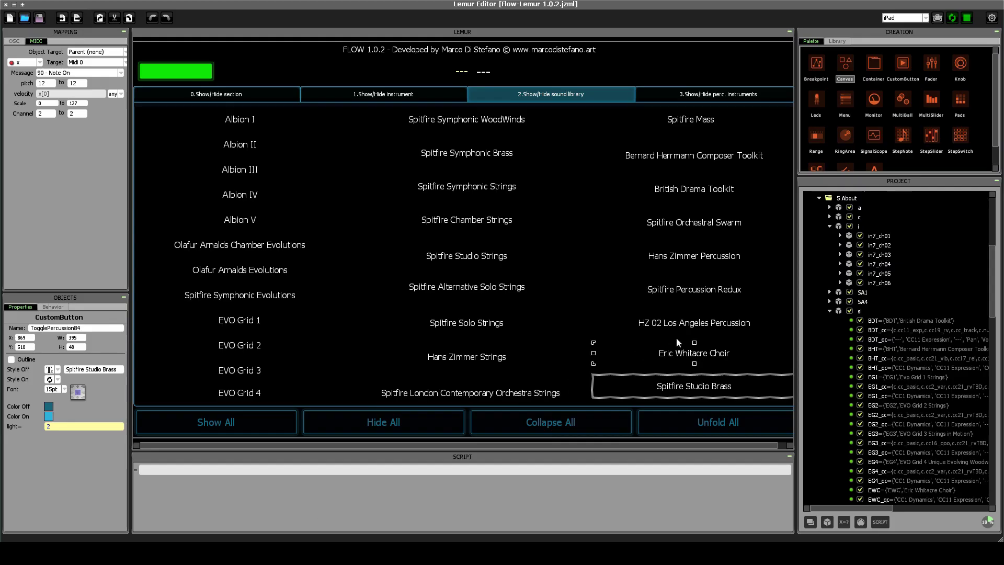
pyautogui.click(861, 311)
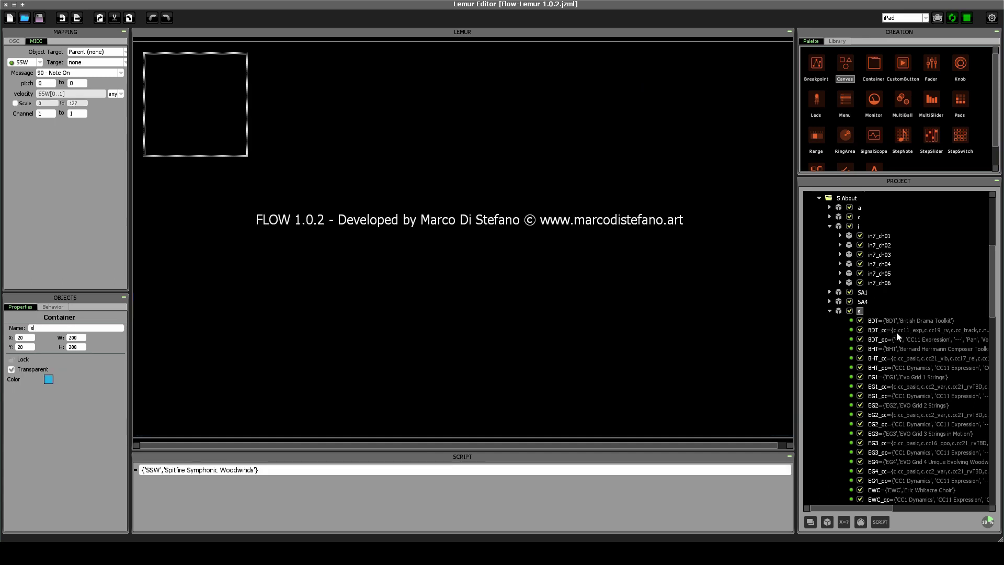
pyautogui.click(880, 283)
pyautogui.click(839, 282)
pyautogui.scroll(-10, 904, 378)
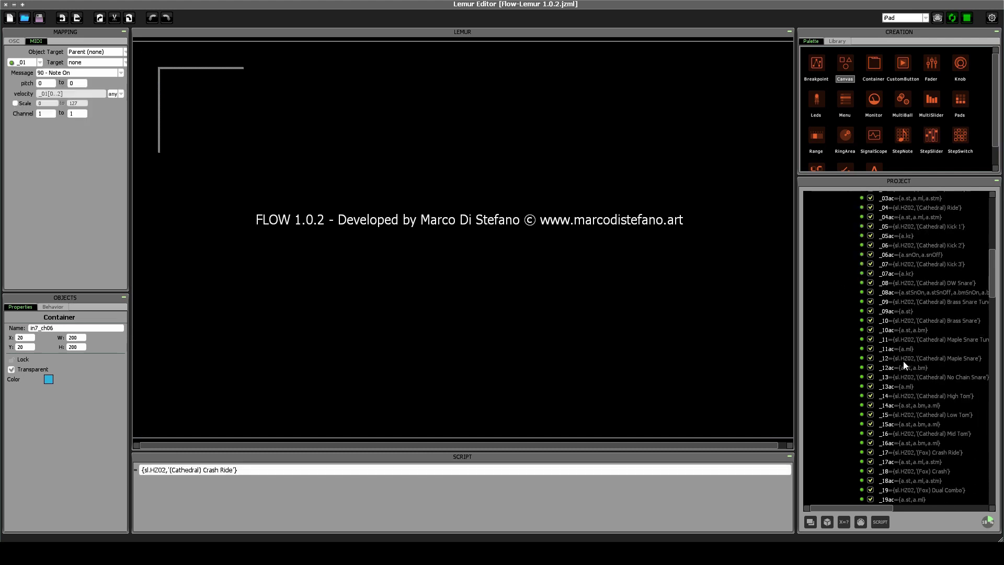
pyautogui.scroll(10, 905, 380)
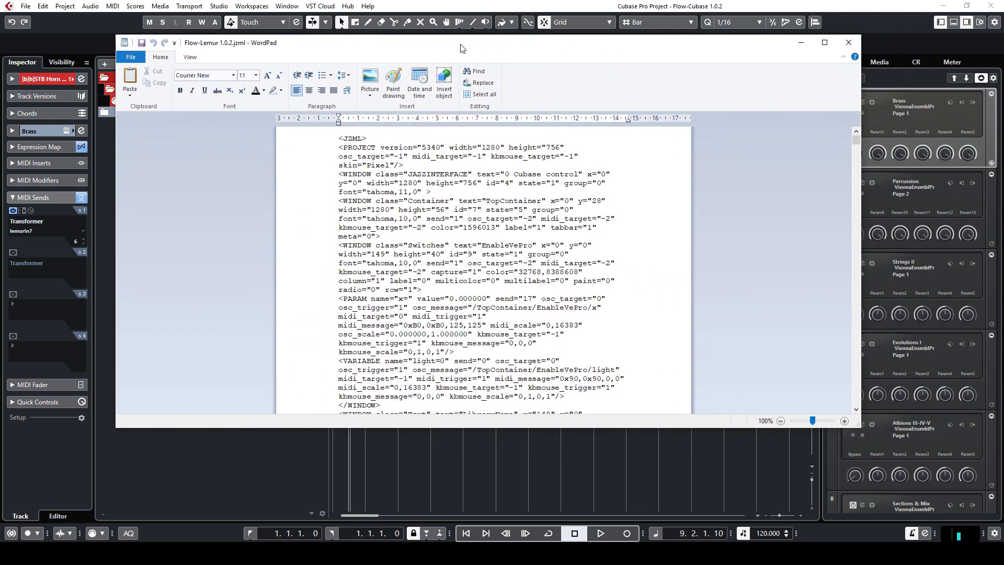
# Step: Close Flow-Lemur 1.0.2.jzml in WordPad and examine the file's button definitions in Notepad
pyautogui.doubleClick(486, 48)
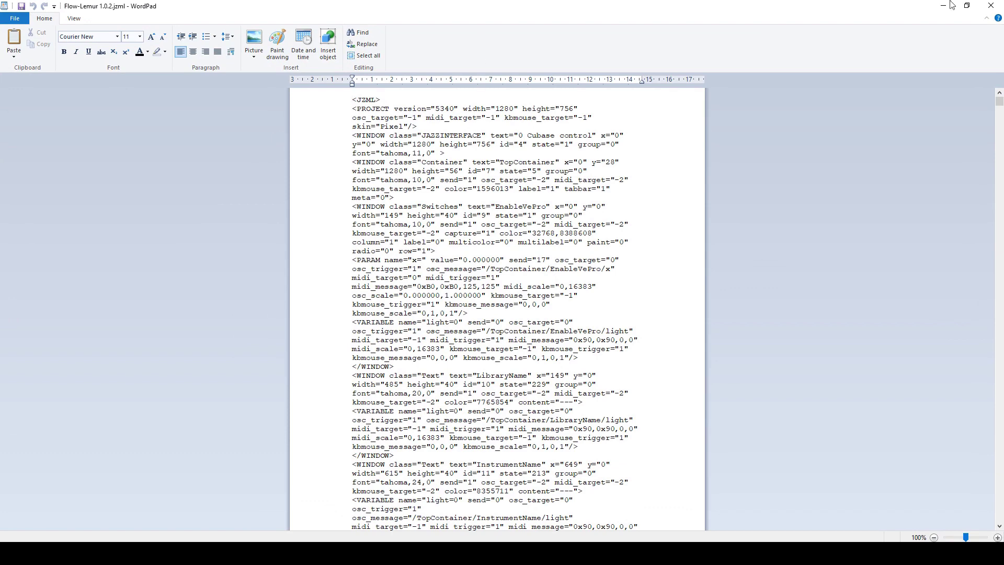
pyautogui.click(992, 10)
pyautogui.scroll(-20, 353, 295)
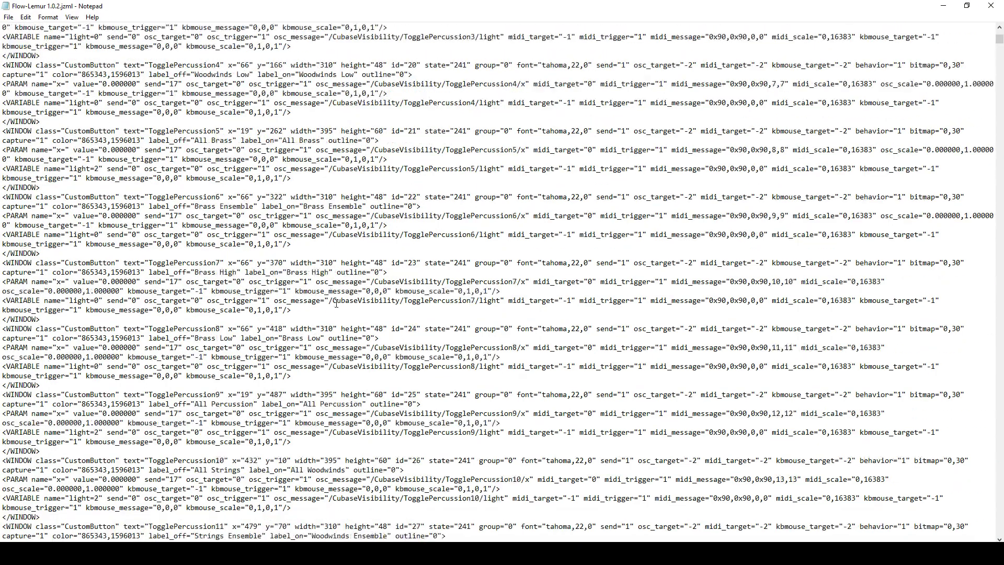